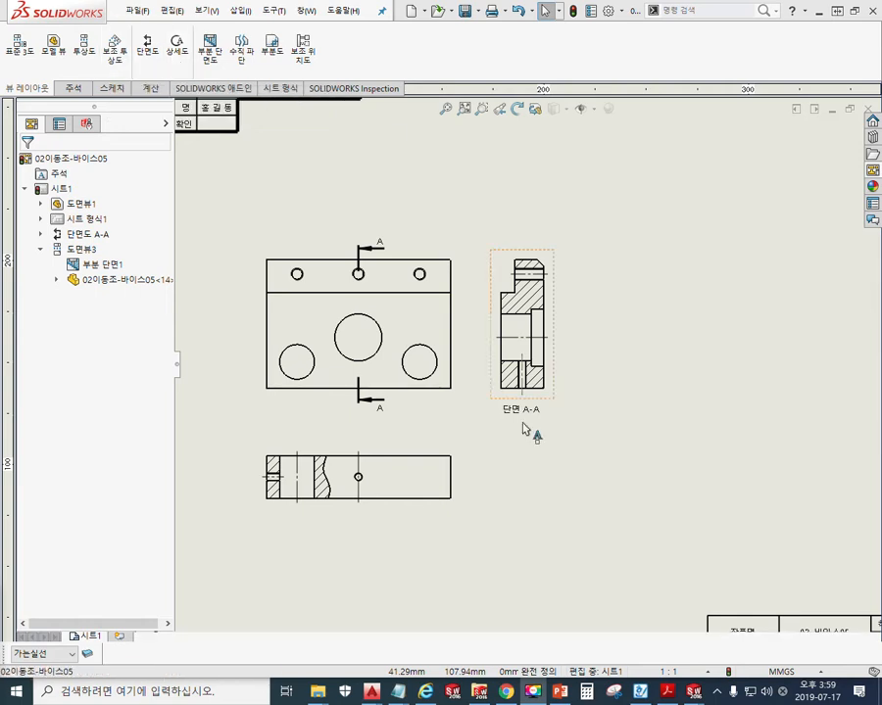
Step: Switch to the Notepad notes and add the heading "상세도" after a blank line below the last entry
mouse_move(397, 699)
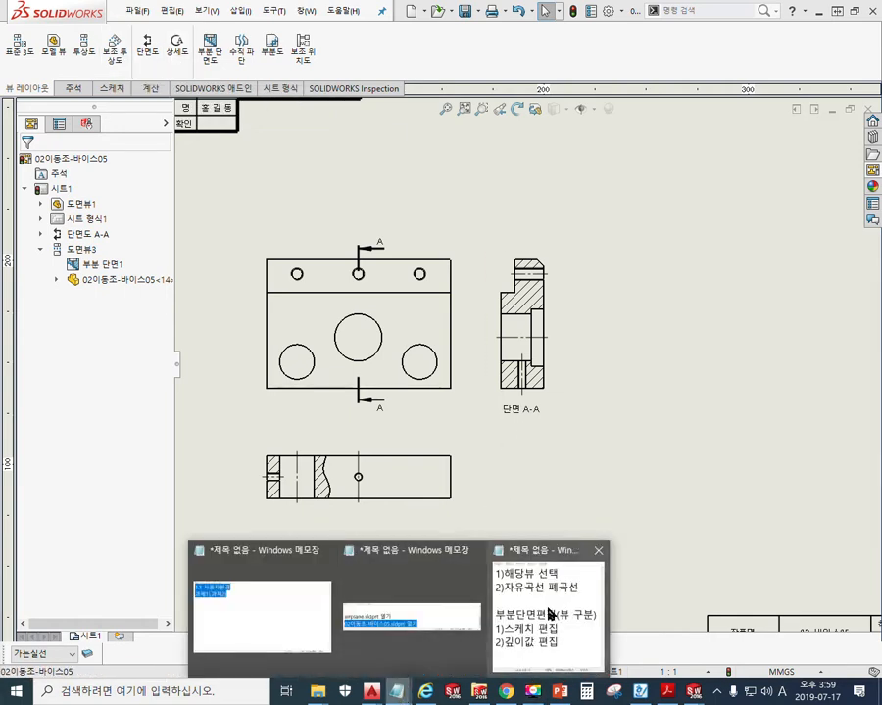
left_click(497, 617)
left_click(758, 345)
left_click(600, 360)
key("Return")
key("Return")
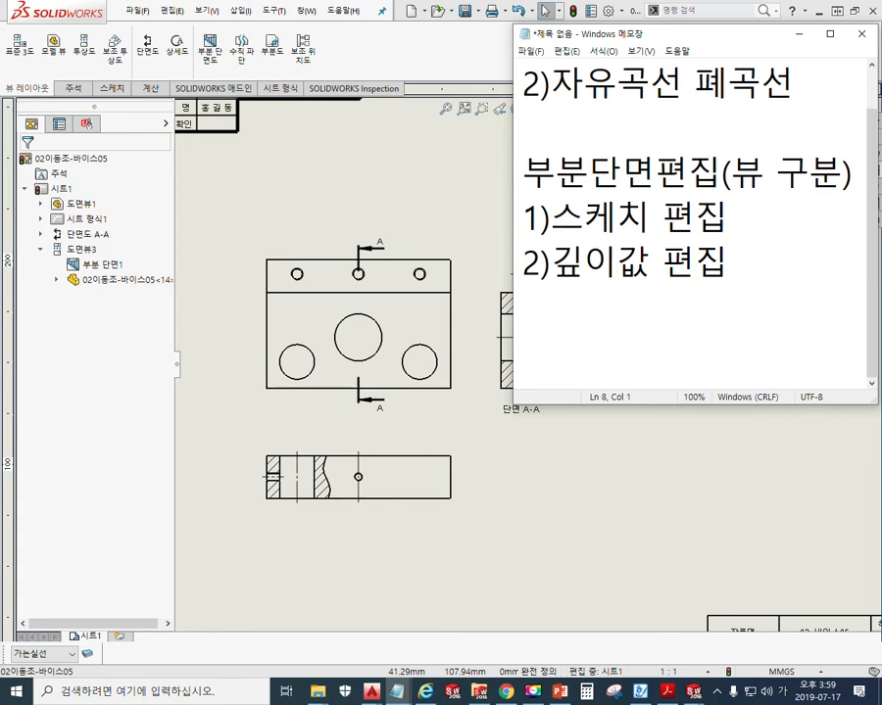
type("상세")
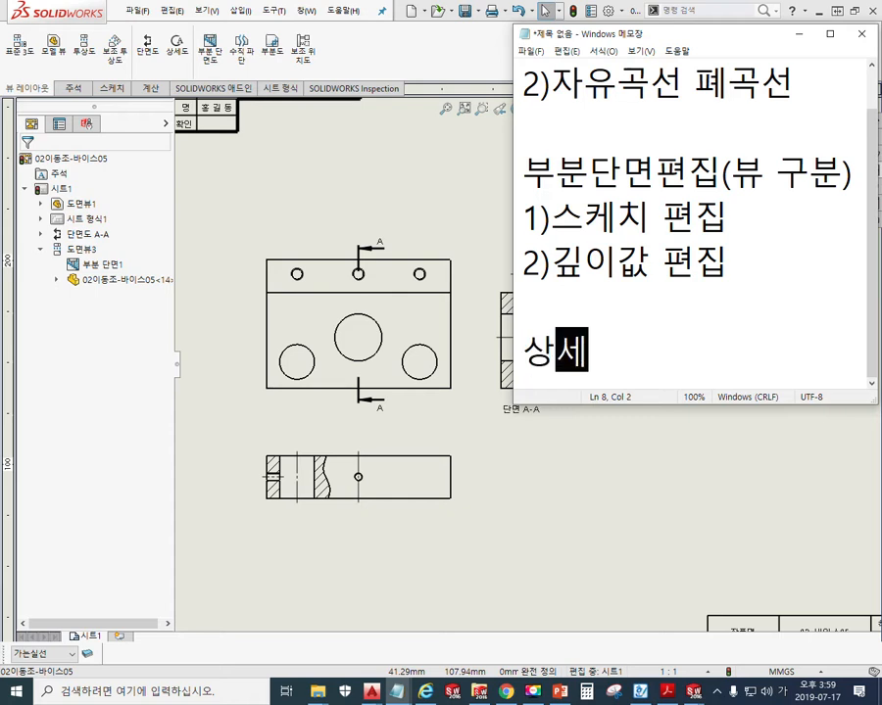
type("도")
key("Return")
Step: Add the note line "-스케치 안하고 경계: 진원" under the 상세도 heading and widen the notes window
type("-스")
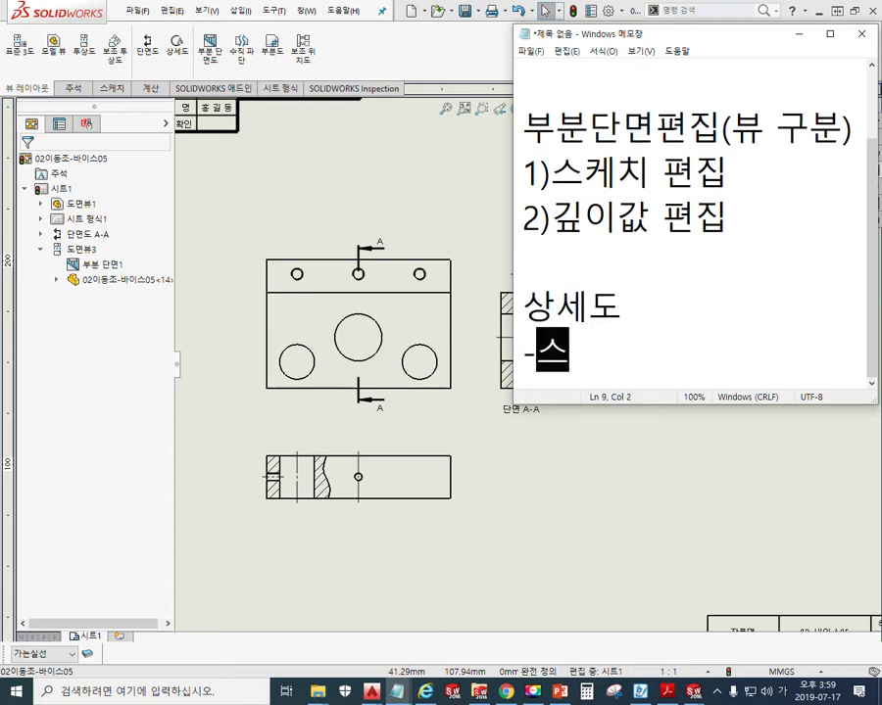
type("케치 안하")
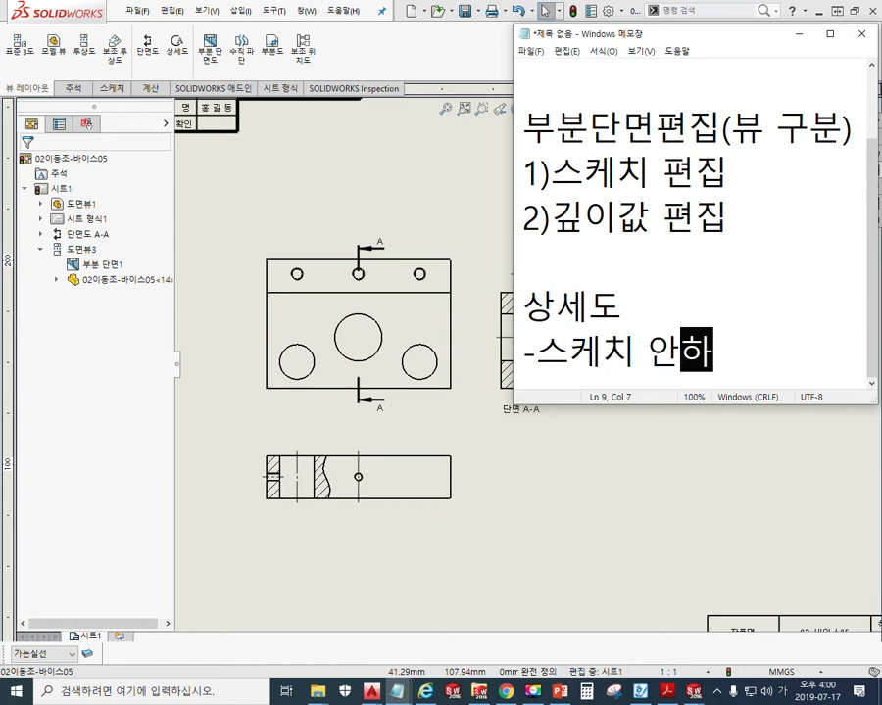
type("고 경ㅈ")
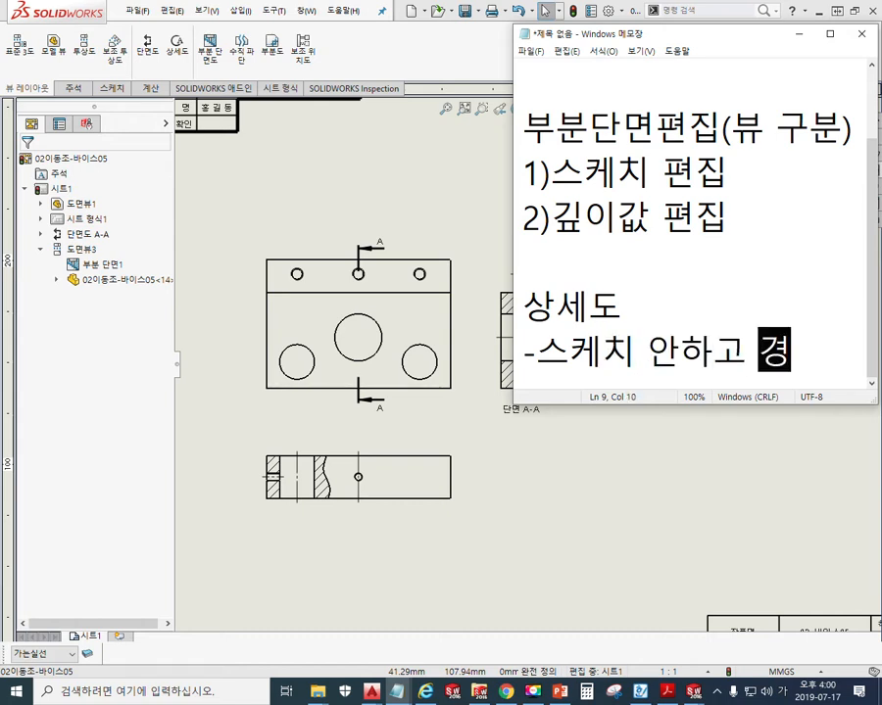
key("BackSpace")
type("ㄲㅖ")
key("BackSpace")
key("BackSpace")
type("ㄱㅖ")
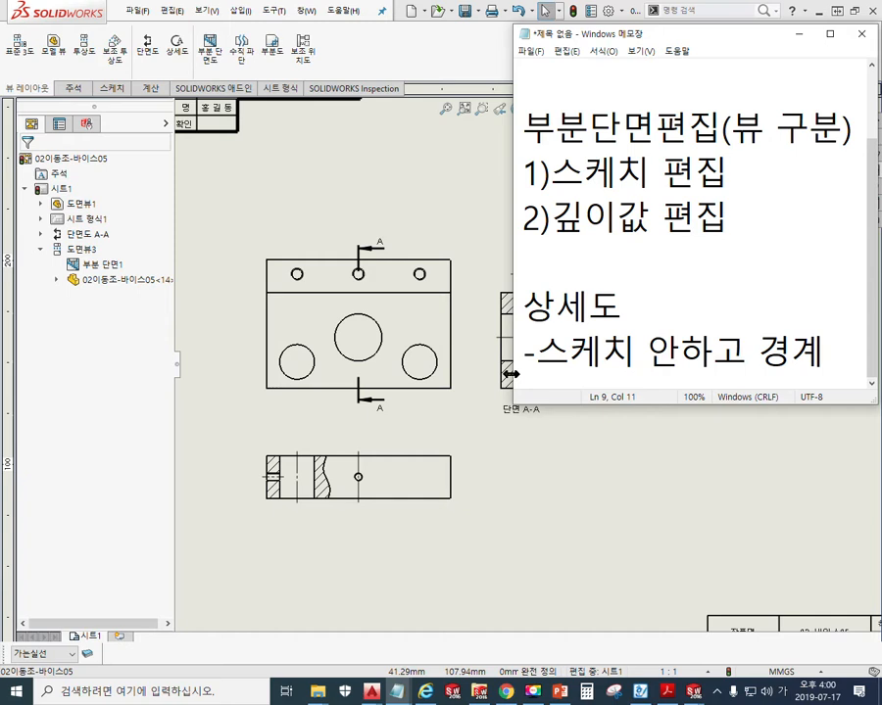
left_click_drag(515, 368, 396, 367)
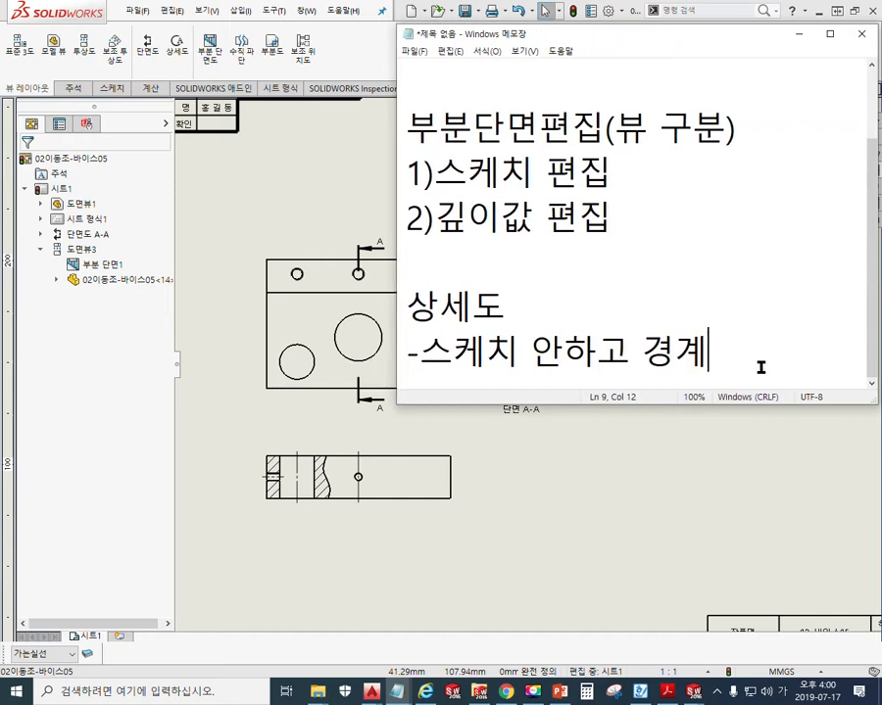
type(": 진원")
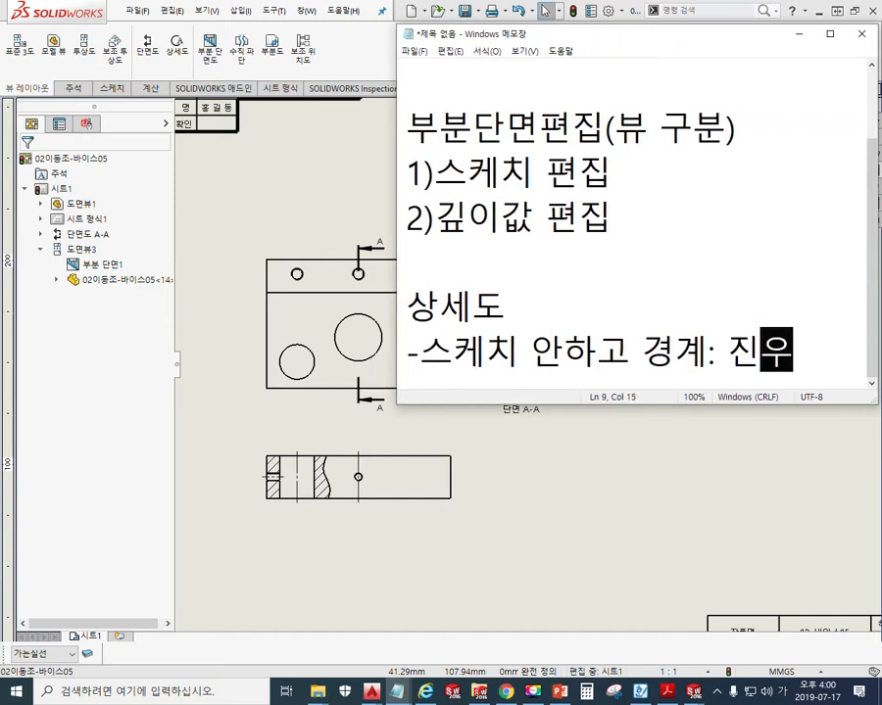
key("Return")
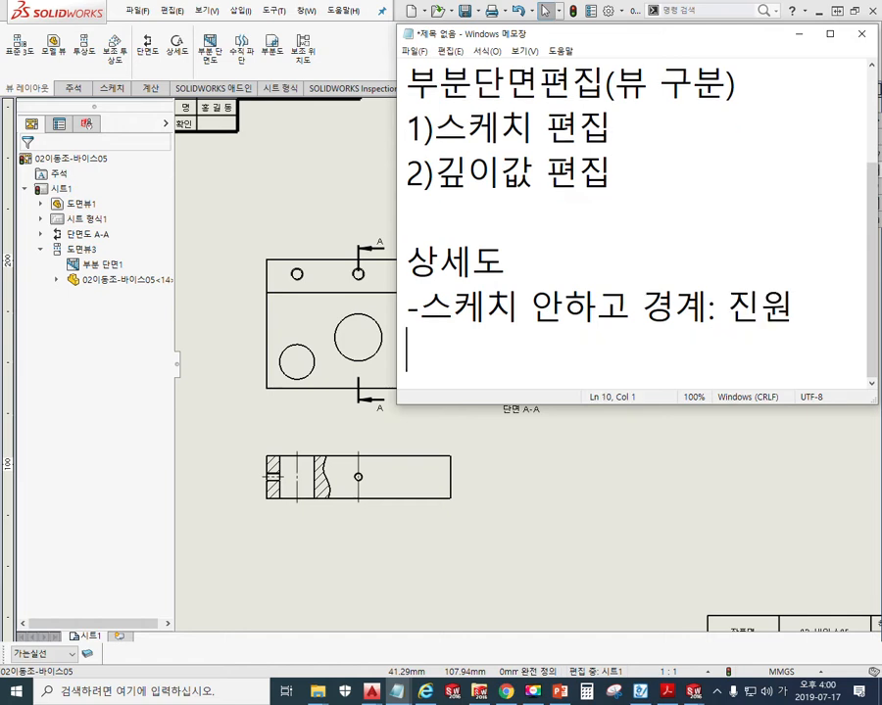
Step: Add a second note line "-스케치를 하고 경계: 타원,원~" under the 상세도 heading
type("-스케")
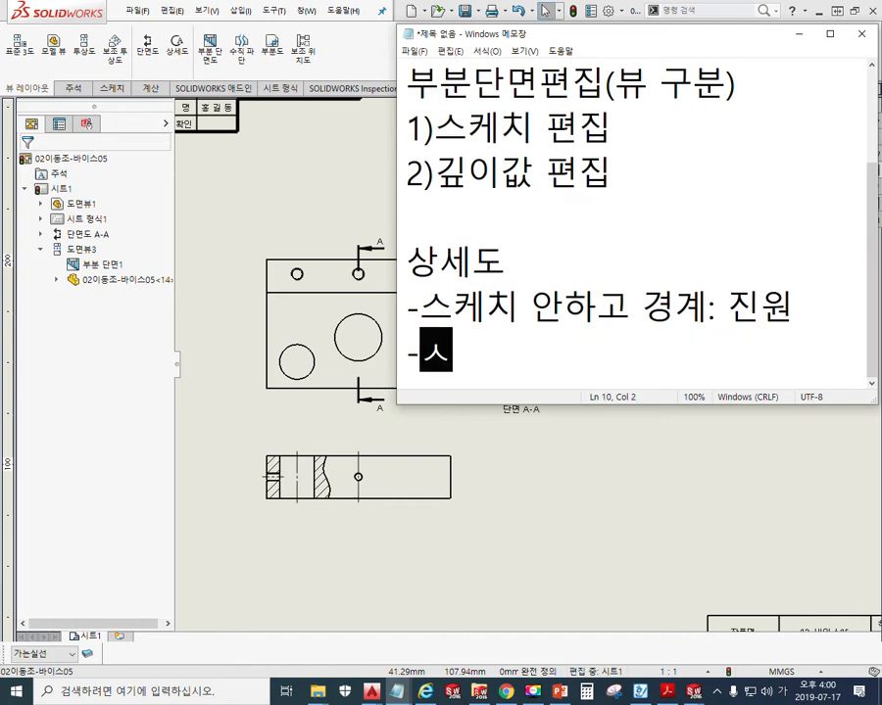
type("치를")
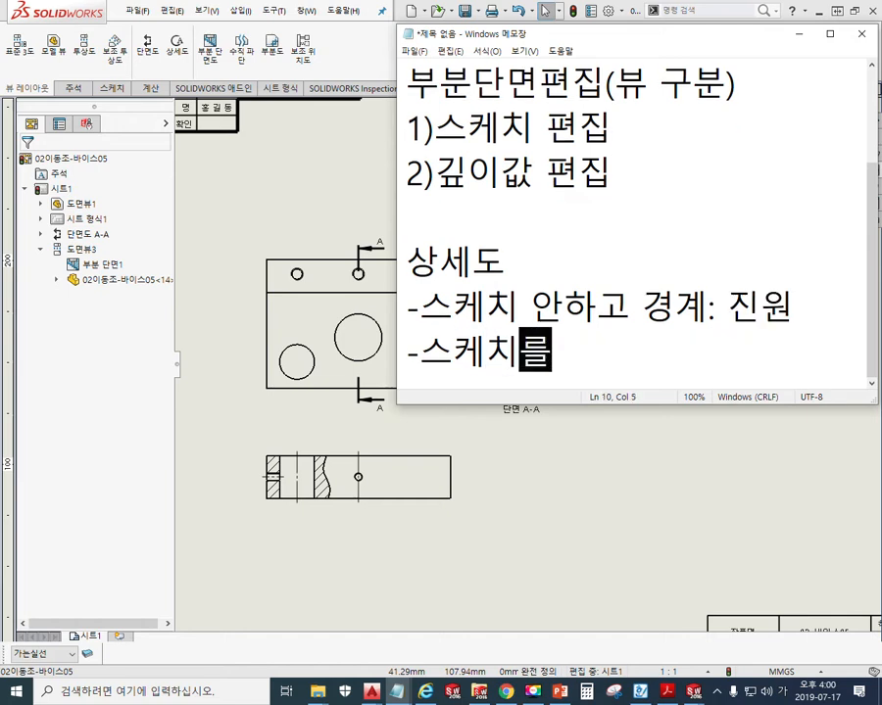
type(" 하고 경")
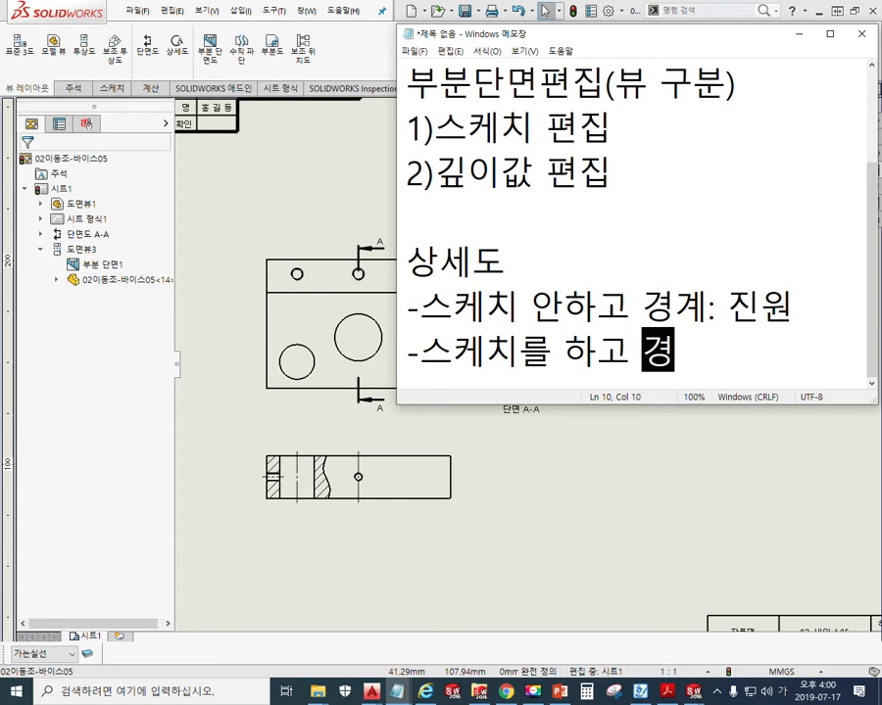
type("계: ")
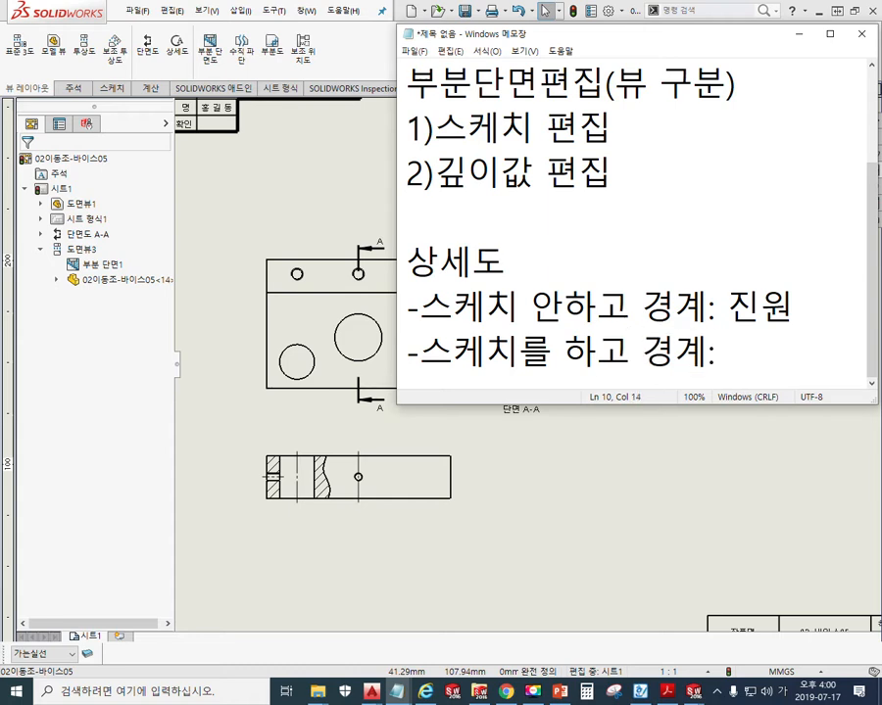
type("타원,")
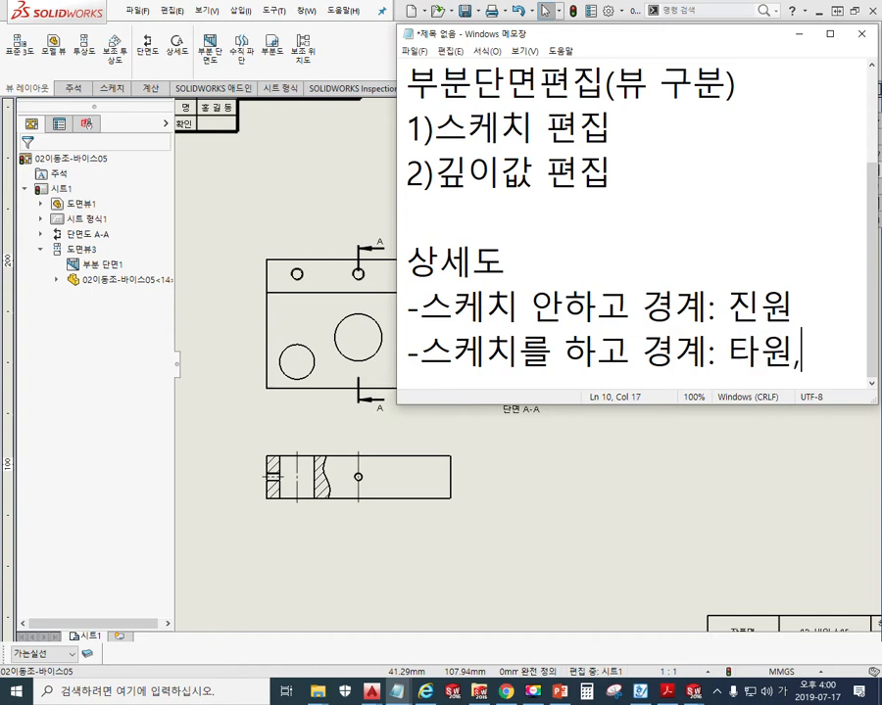
type("원")
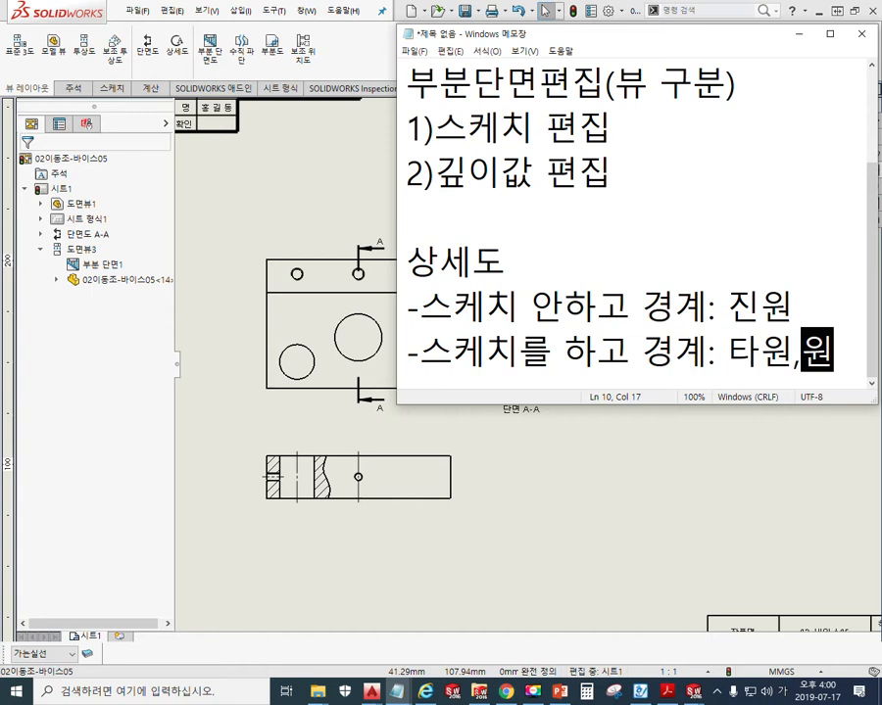
type("~")
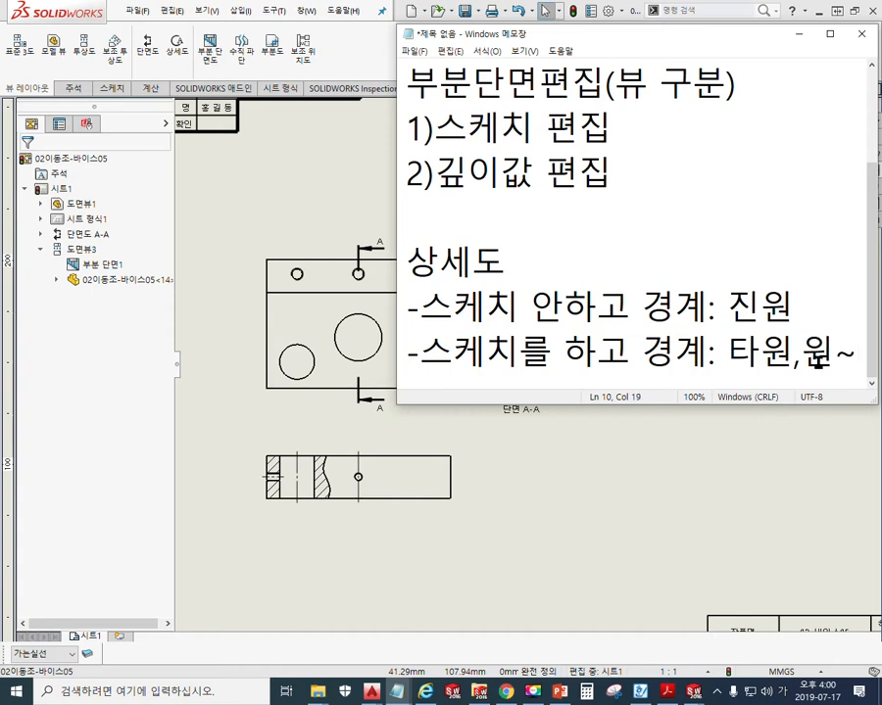
Step: Circle the Detail View command in red with the screen pen, and link circled areas of the front and lower views to large detail outlines
key("F12")
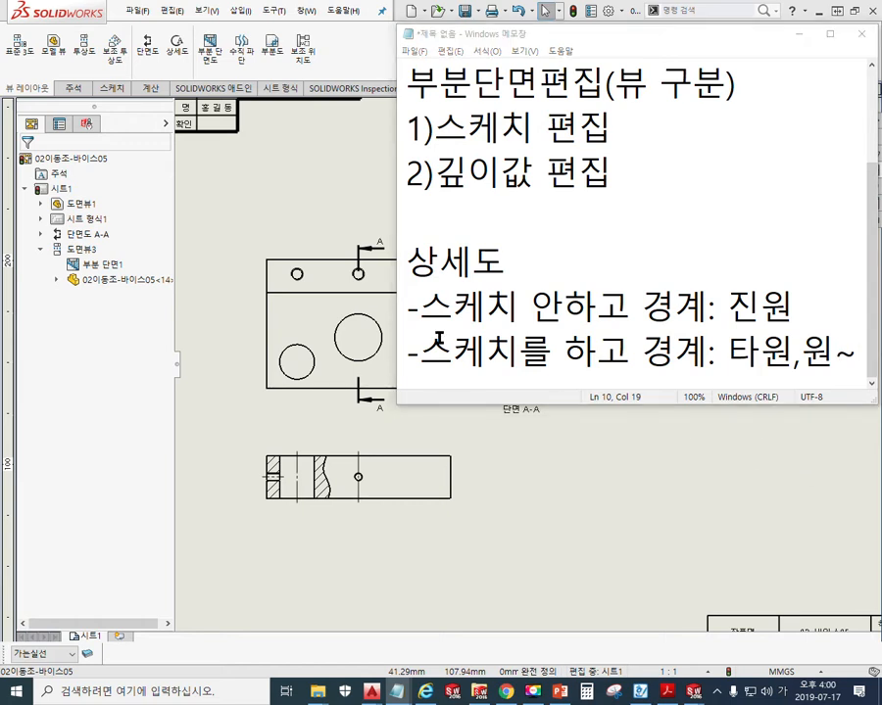
mouse_move(196, 17)
left_mouse_down()
mouse_move(157, 64)
mouse_move(186, 80)
mouse_move(203, 34)
left_mouse_up()
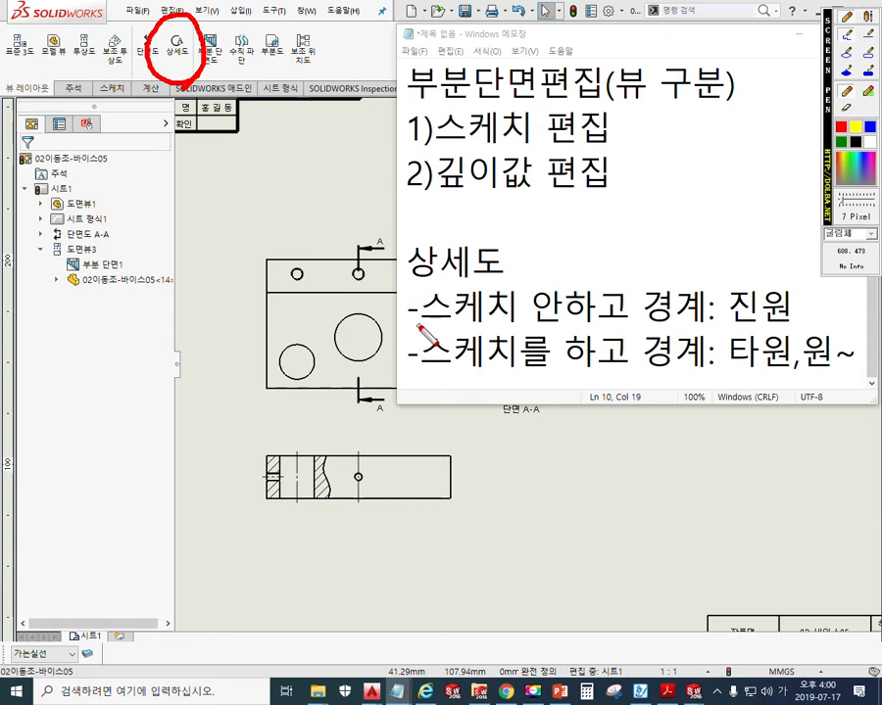
mouse_move(309, 300)
left_mouse_down()
mouse_move(251, 292)
mouse_move(316, 252)
mouse_move(304, 301)
left_mouse_up()
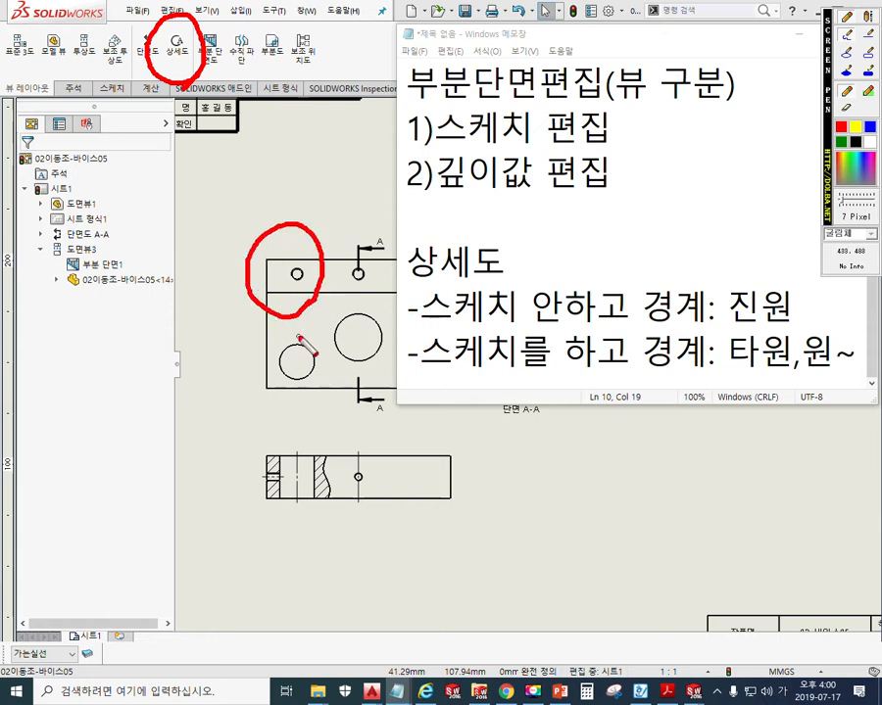
mouse_move(154, 137)
left_mouse_down()
mouse_move(122, 348)
mouse_move(34, 147)
mouse_move(122, 112)
left_mouse_up()
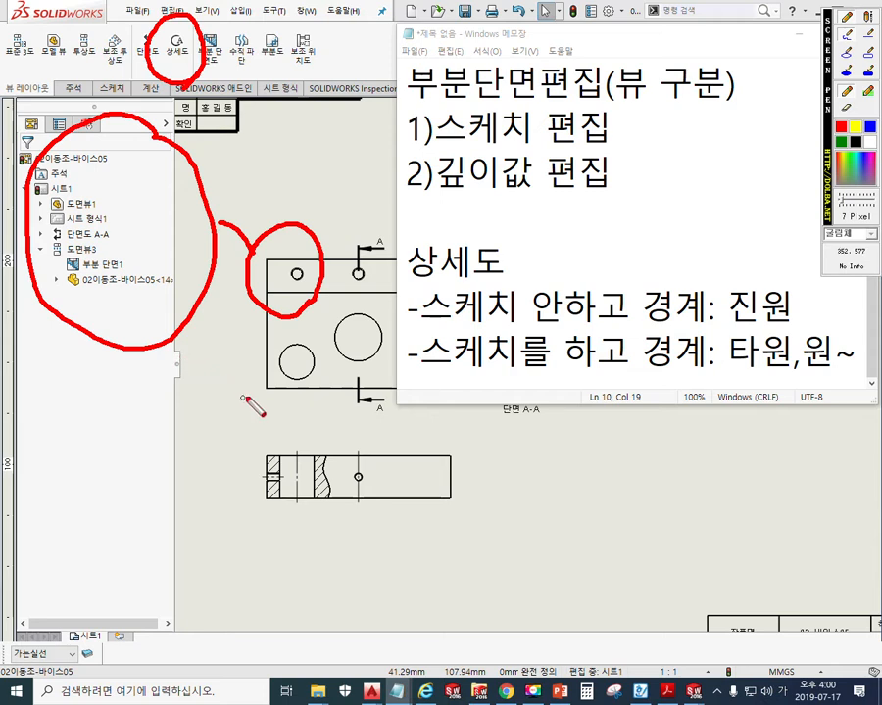
mouse_move(273, 448)
left_mouse_down()
mouse_move(276, 442)
mouse_move(290, 497)
mouse_move(274, 511)
mouse_move(259, 459)
mouse_move(278, 449)
mouse_move(192, 455)
left_mouse_up()
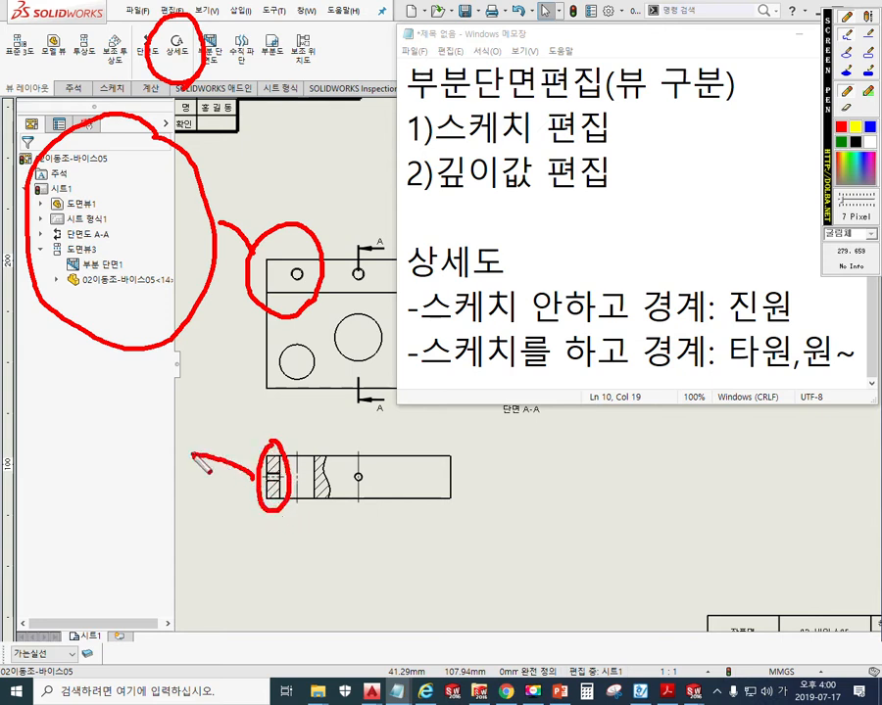
mouse_move(140, 378)
left_mouse_down()
mouse_move(196, 506)
mouse_move(161, 637)
mouse_move(49, 602)
mouse_move(49, 421)
mouse_move(142, 377)
left_mouse_up()
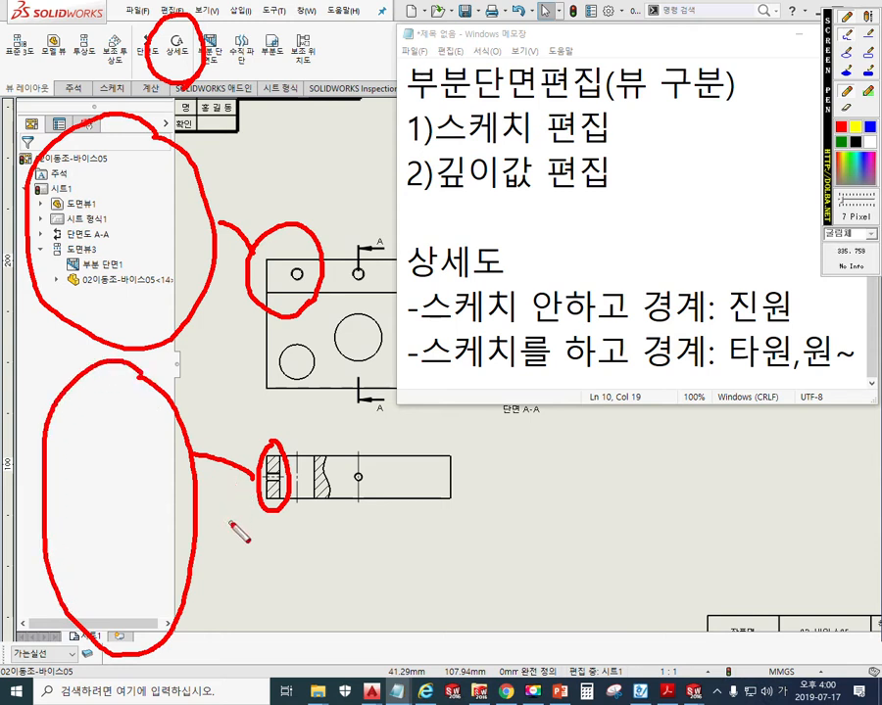
Step: Handwrite "스케치" with arrows to the two lower outlines, underline 스케치를 in the notes, and clear the screen annotations
mouse_move(252, 579)
left_mouse_down()
mouse_move(205, 569)
mouse_move(214, 603)
left_mouse_up()
left_click_drag(271, 564, 257, 585)
mouse_move(264, 578)
left_mouse_down()
mouse_move(267, 591)
mouse_move(297, 586)
mouse_move(284, 598)
mouse_move(296, 582)
left_mouse_up()
mouse_move(293, 585)
left_mouse_down()
mouse_move(312, 599)
mouse_move(333, 577)
mouse_move(314, 599)
left_mouse_up()
left_click_drag(325, 588, 346, 609)
left_click_drag(294, 564, 279, 511)
mouse_move(279, 512)
left_mouse_down()
mouse_move(275, 527)
mouse_move(299, 518)
mouse_move(302, 525)
left_mouse_up()
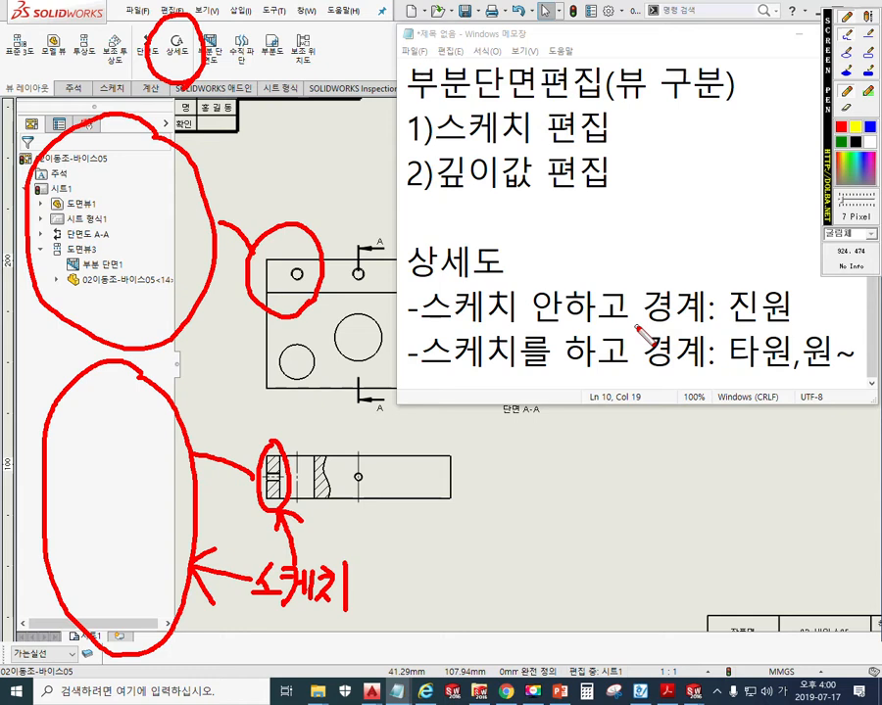
left_click_drag(422, 370, 559, 383)
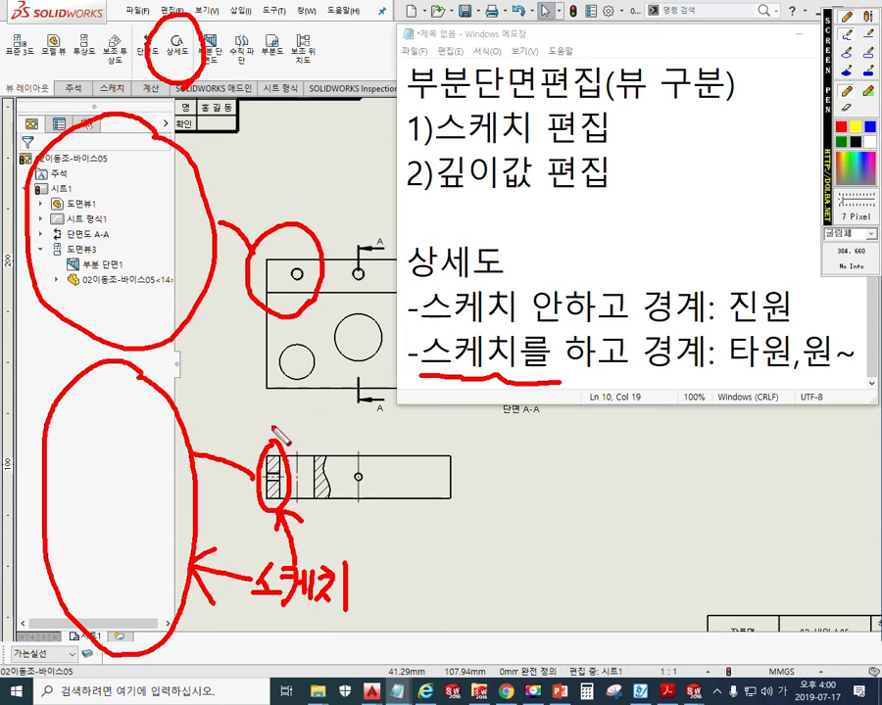
key("Escape")
Step: Return to SOLIDWORKS, select the lower projected view containing the broken-out section, and start the Ellipse sketch tool
left_click(226, 435)
scroll(274, 493, "down", 8)
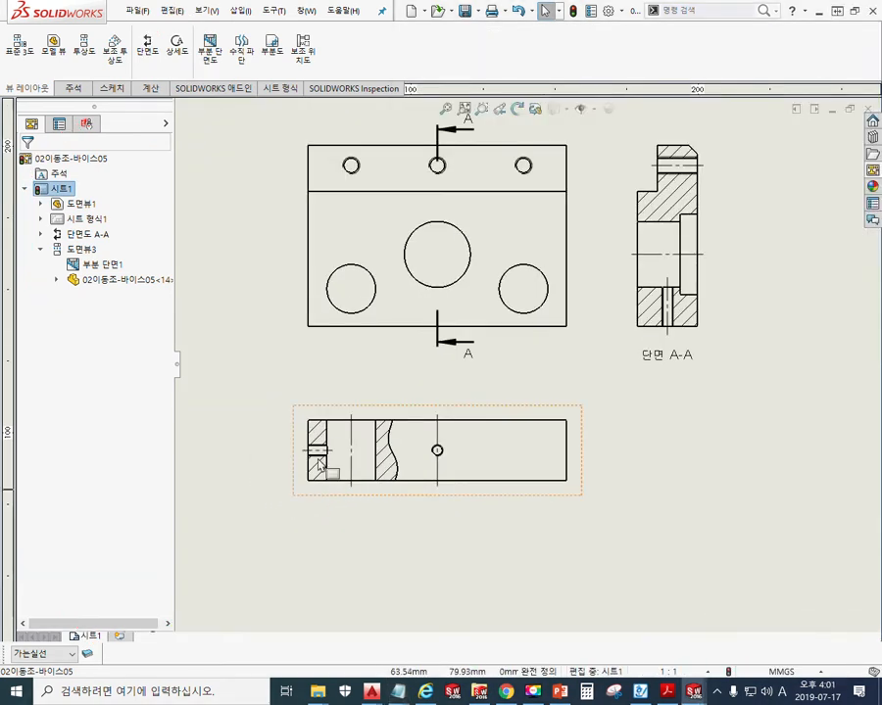
scroll(463, 427, "down", 2)
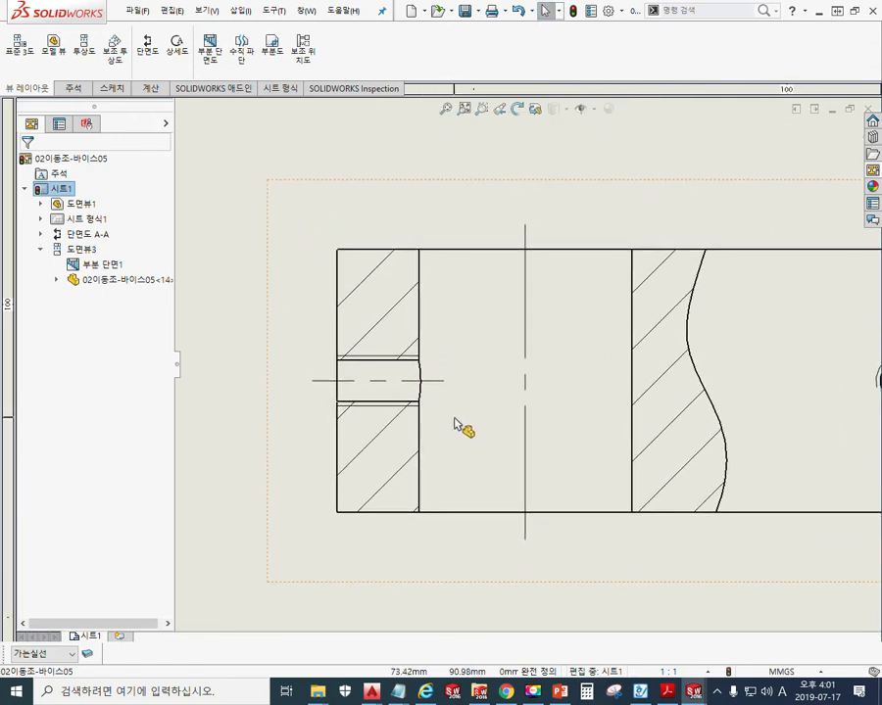
middle_click_drag(452, 432, 525, 454, "ctrl")
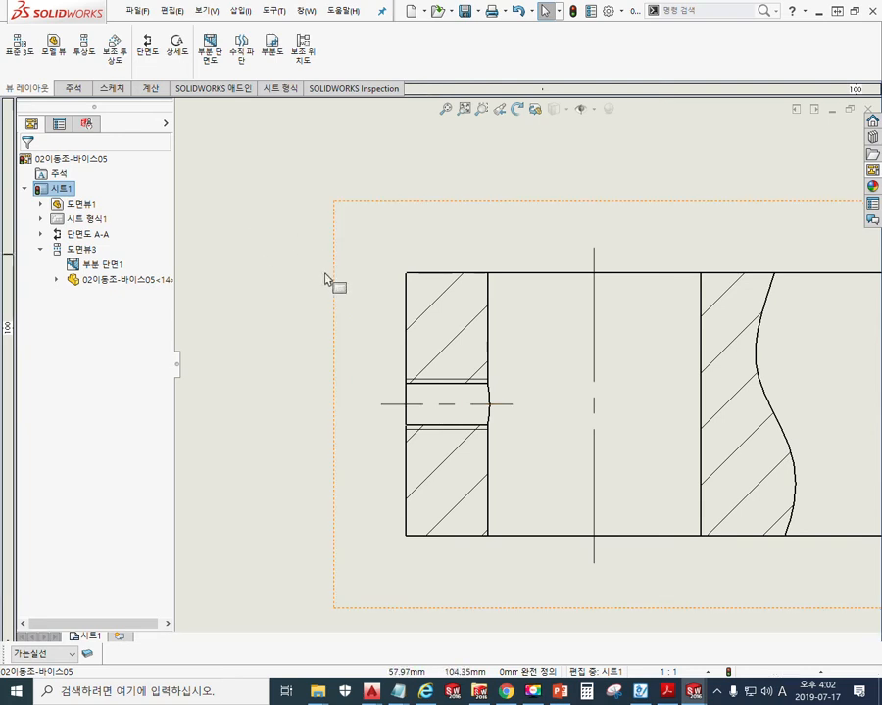
left_click(349, 288)
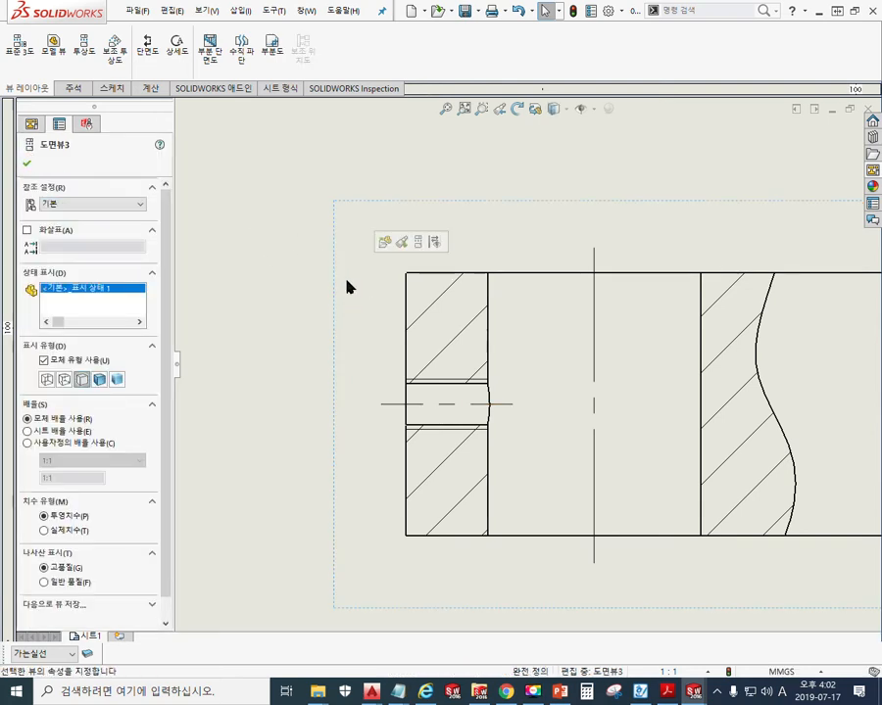
left_click(107, 88)
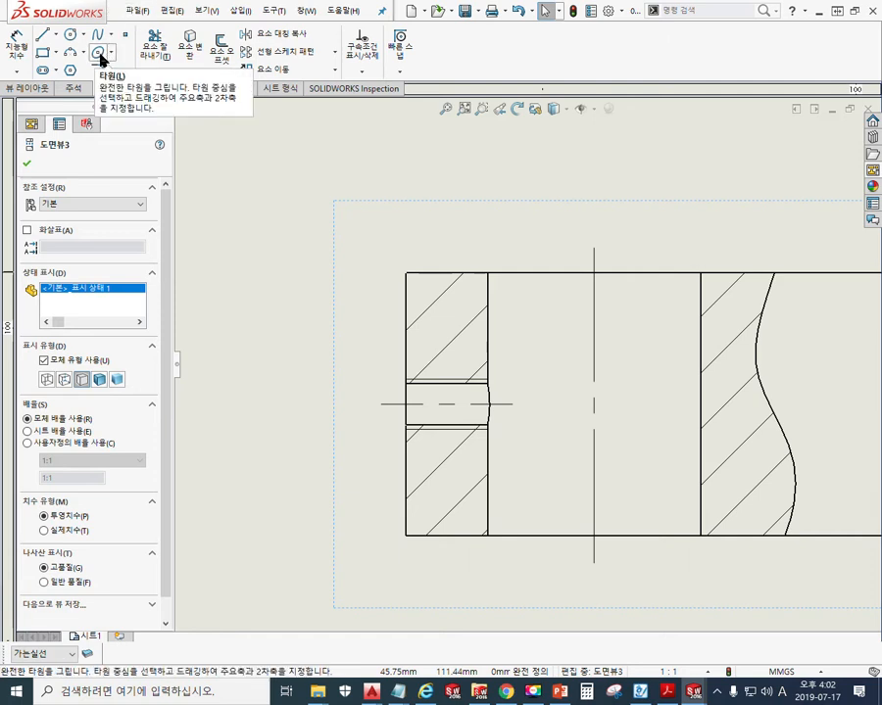
left_click(101, 57)
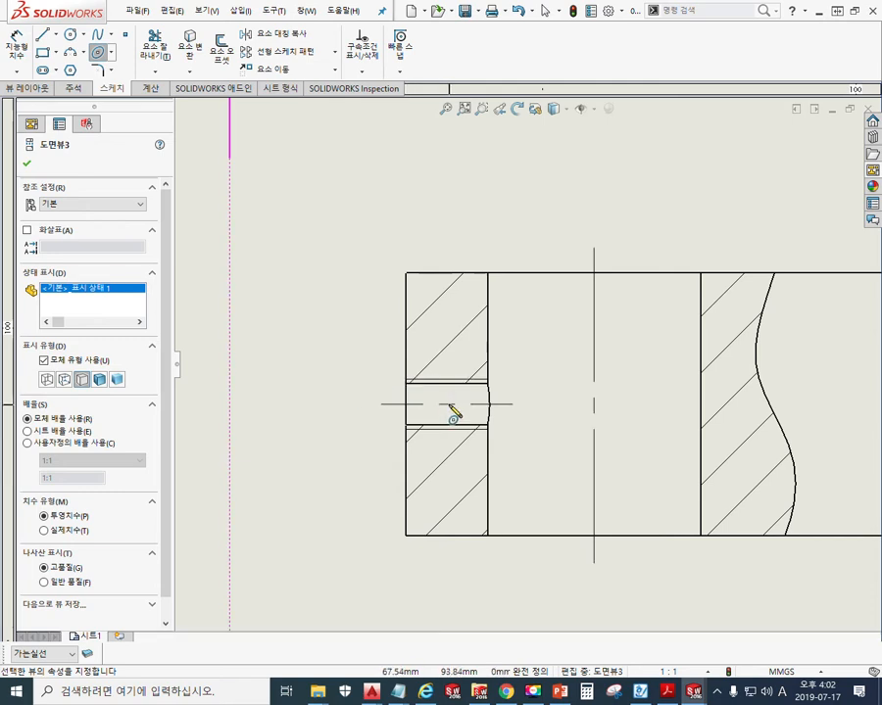
Step: Annotate the threaded hole with the screen pen, numbering the ellipse's centre, RX and RY points 1 to 3, outline the ellipse, and clear the marks
key("F12")
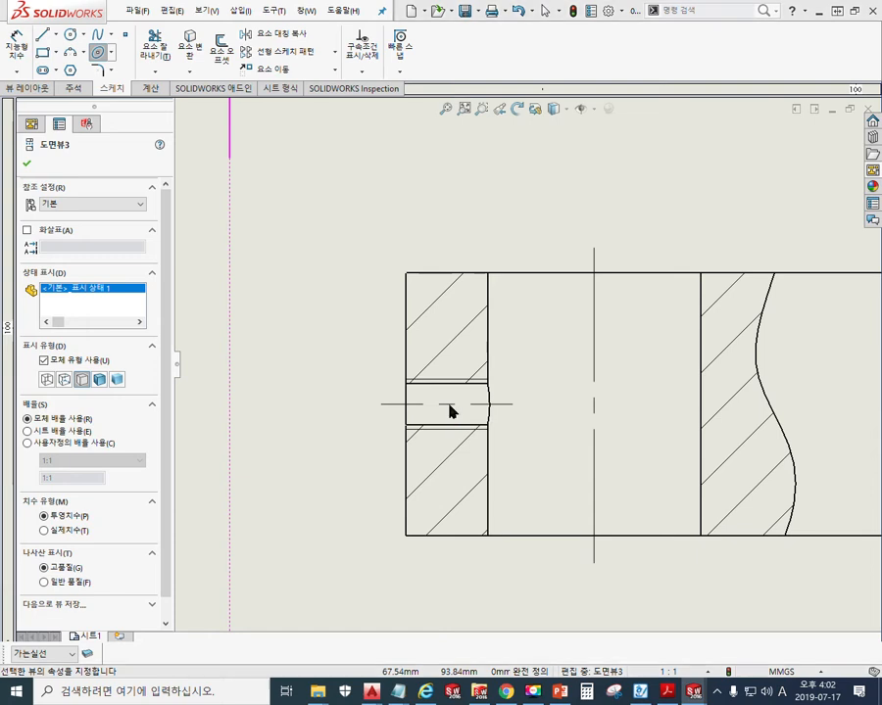
left_click_drag(443, 409, 453, 412)
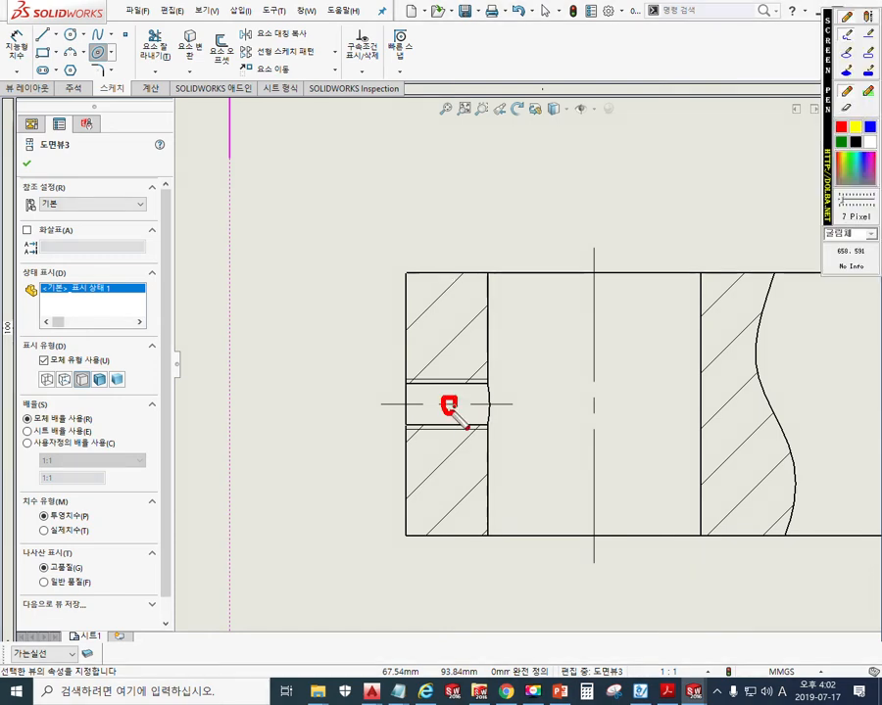
left_click_drag(538, 393, 547, 423)
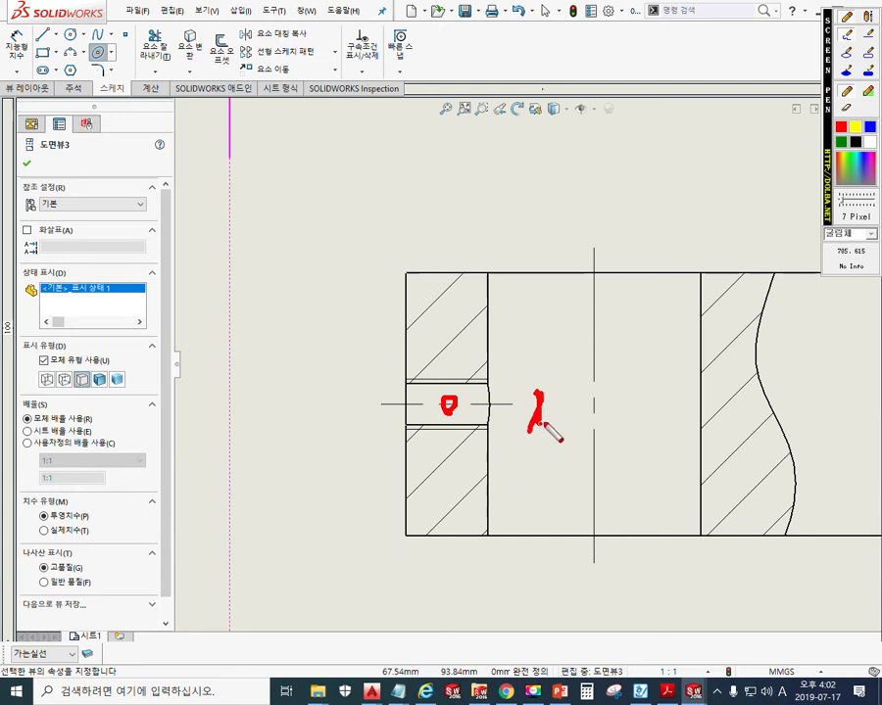
mouse_move(584, 431)
left_mouse_down()
mouse_move(586, 411)
mouse_move(602, 420)
mouse_move(630, 398)
mouse_move(613, 417)
left_mouse_up()
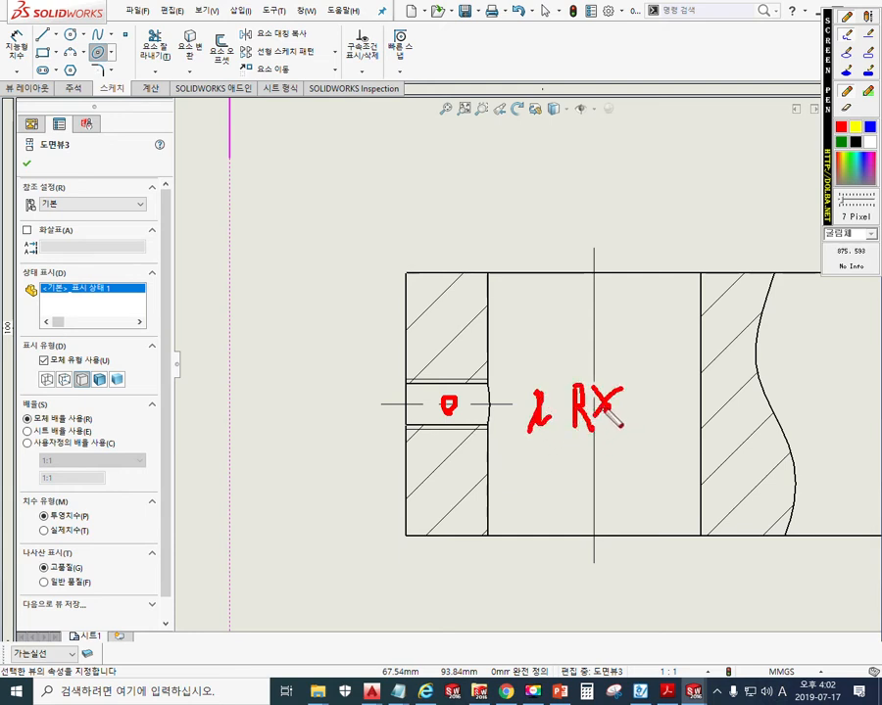
mouse_move(435, 277)
left_mouse_down()
mouse_move(436, 306)
mouse_move(438, 292)
mouse_move(458, 307)
left_mouse_up()
mouse_move(461, 263)
left_mouse_down()
mouse_move(475, 282)
mouse_move(447, 337)
left_mouse_up()
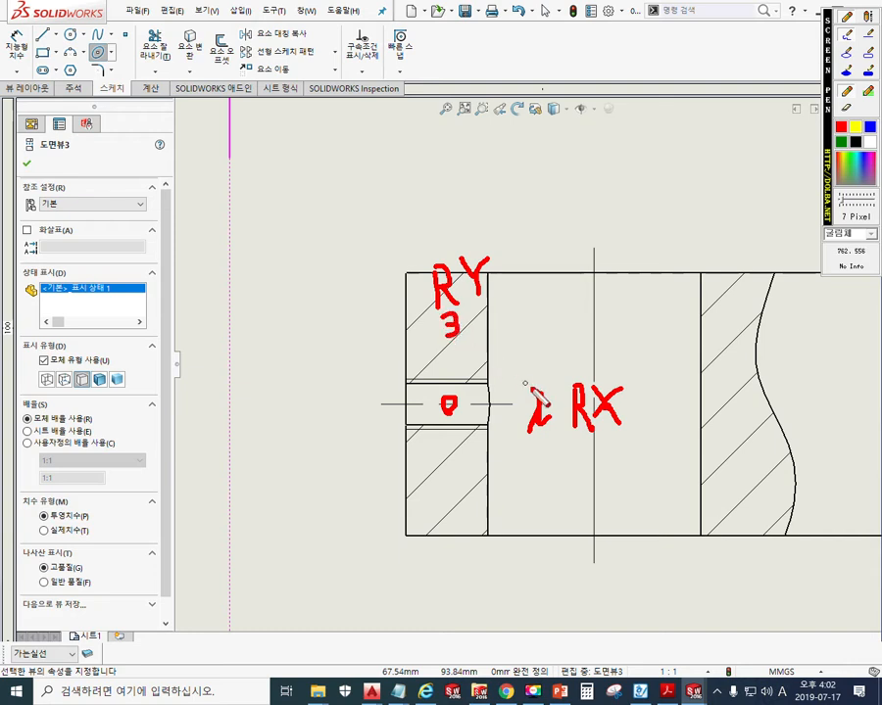
mouse_move(369, 373)
left_mouse_down()
mouse_move(382, 362)
mouse_move(516, 400)
mouse_move(417, 468)
mouse_move(366, 371)
left_mouse_up()
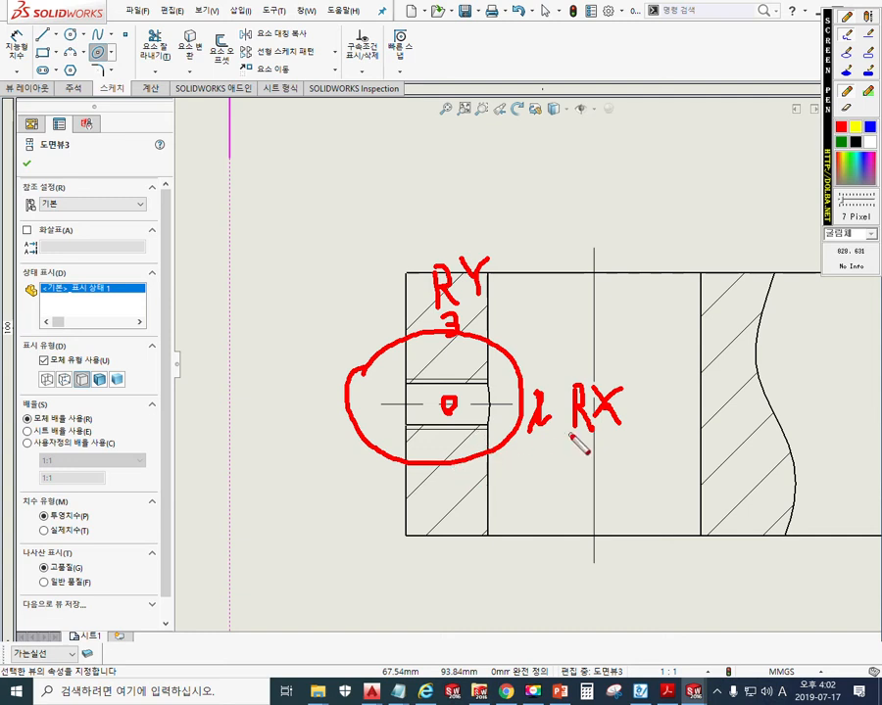
left_click_drag(424, 391, 425, 416)
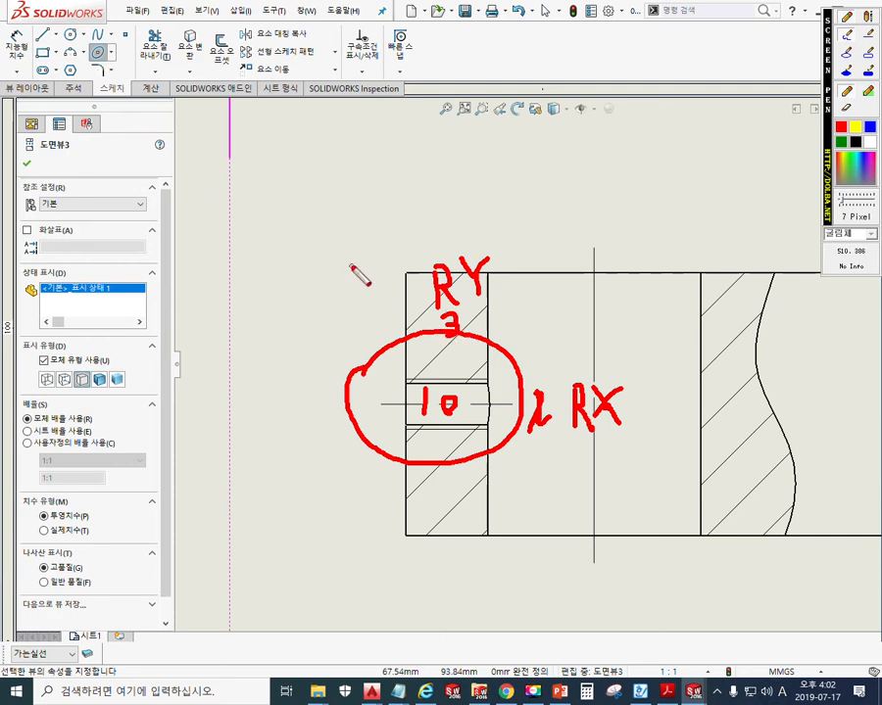
key("Escape")
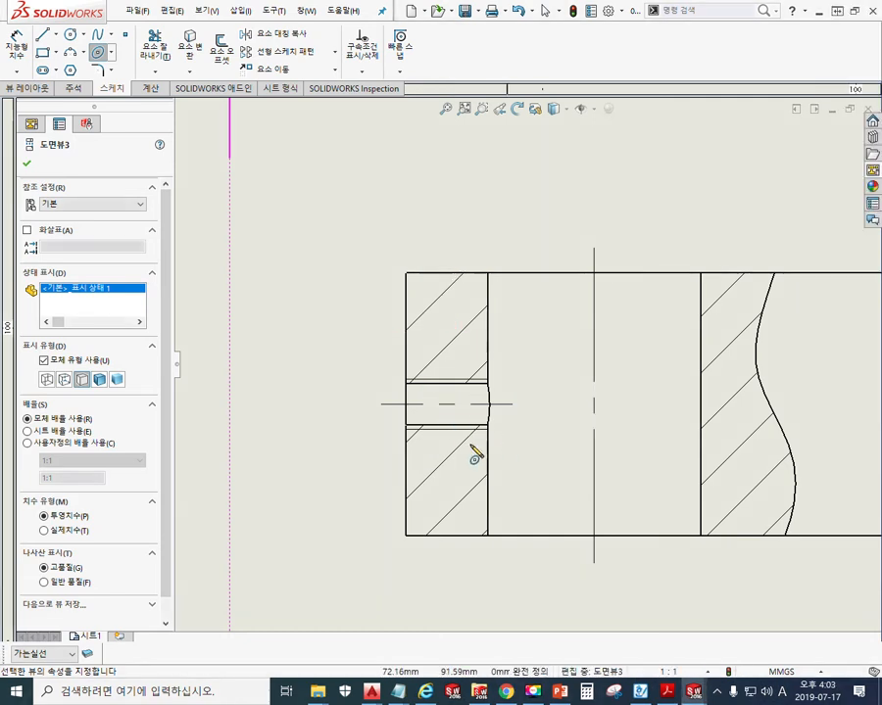
Step: Sketch an ellipse centred on the lower view's threaded hole, with a horizontal radius about 7.76 mm and vertical radius about 6.5 mm
left_click(447, 404)
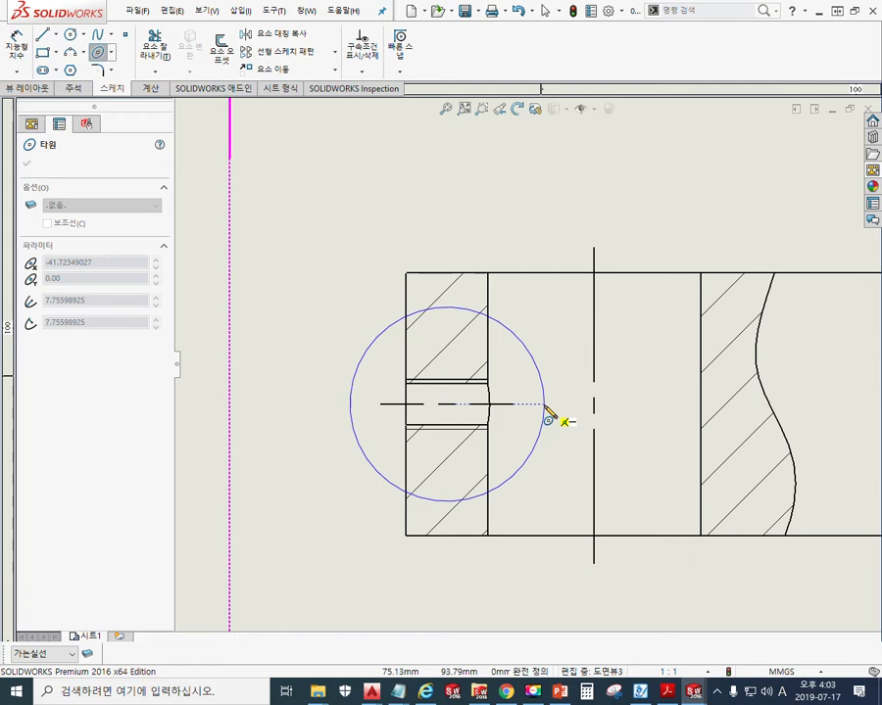
left_click(546, 412)
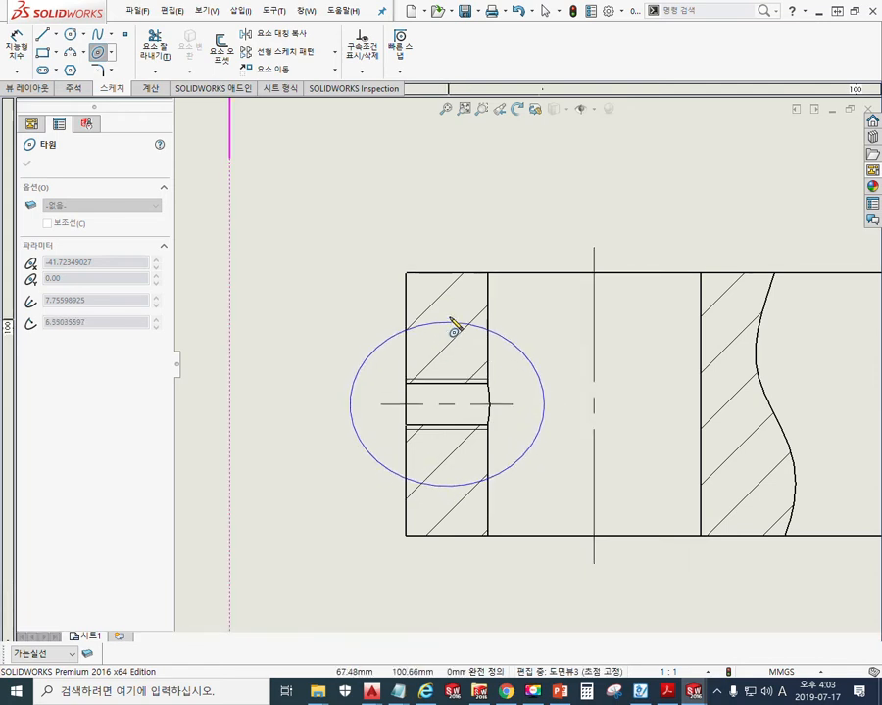
left_click(450, 325)
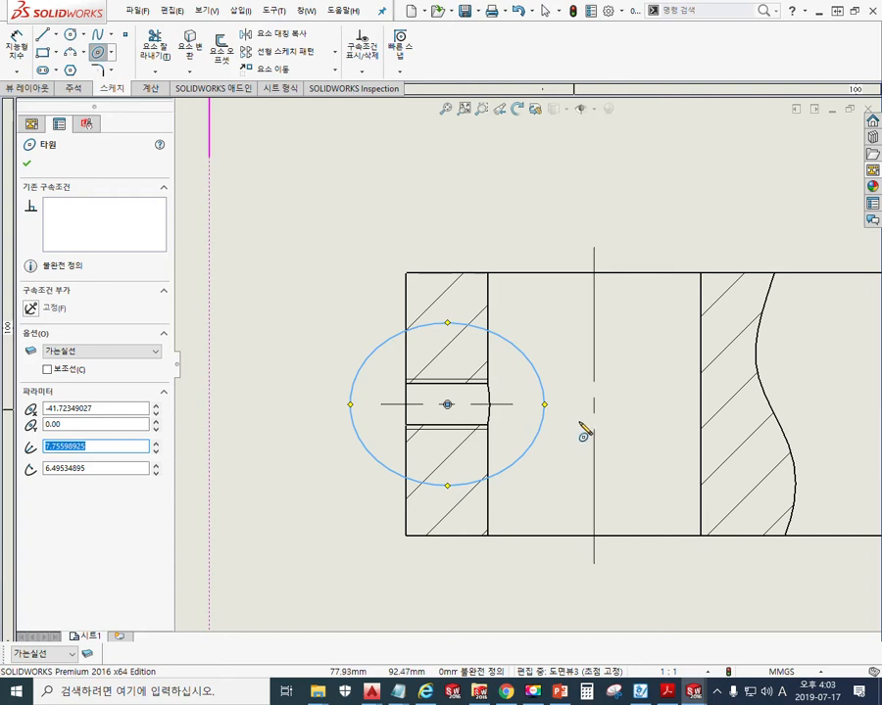
Step: Start a Detail View from the sketched ellipse and preview its placement beside the lower view
left_click(30, 93)
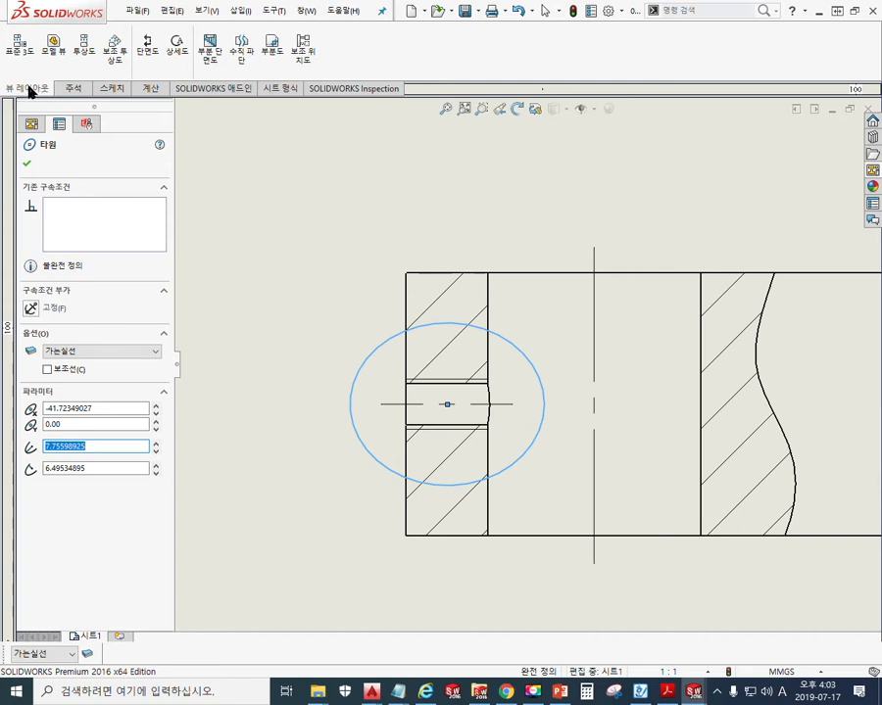
left_click(182, 63)
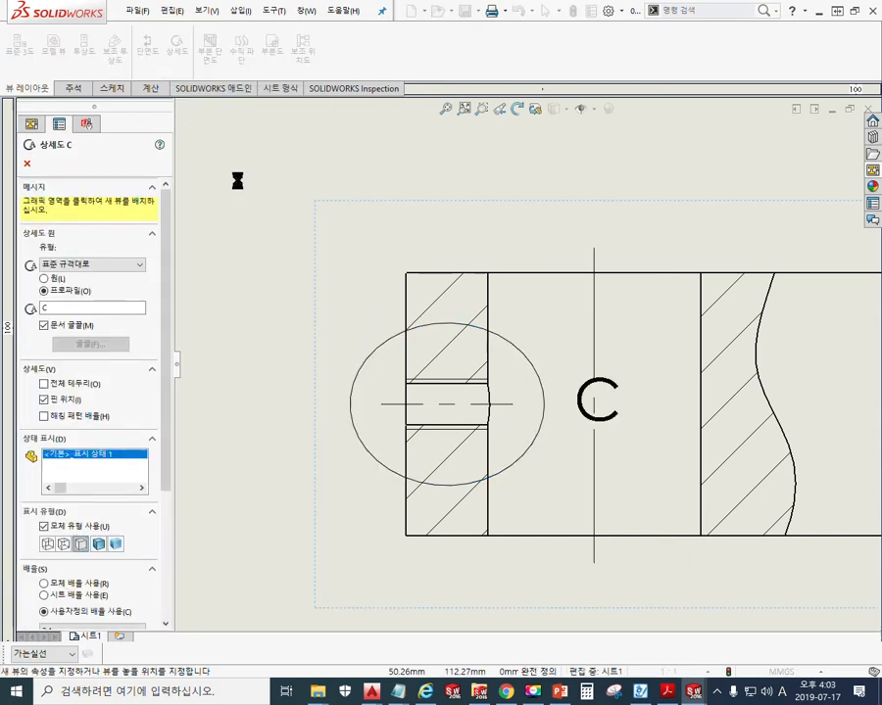
scroll(308, 251, "up", 3)
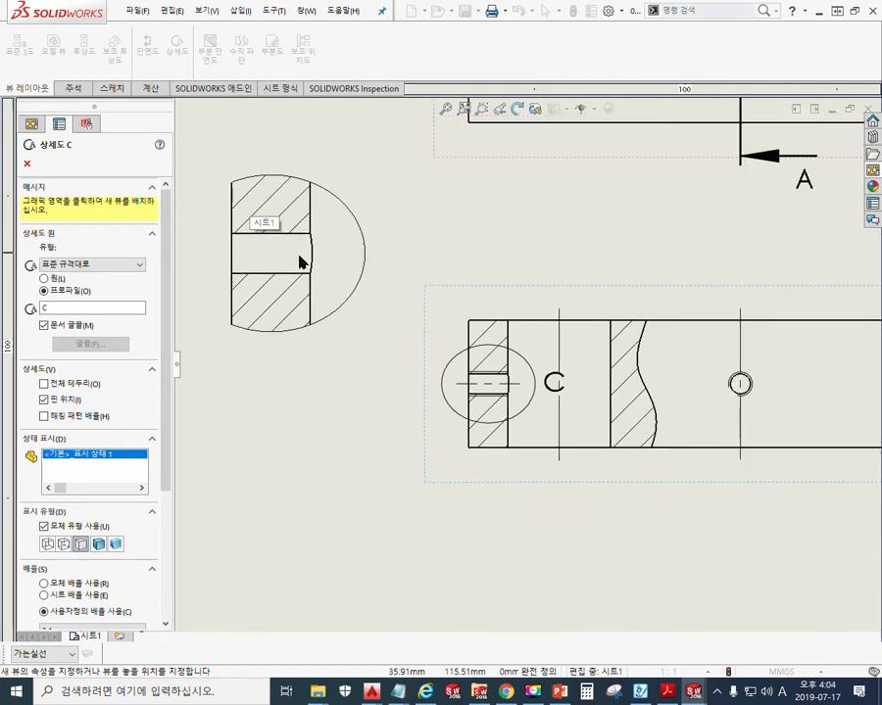
scroll(309, 323, "up", 2)
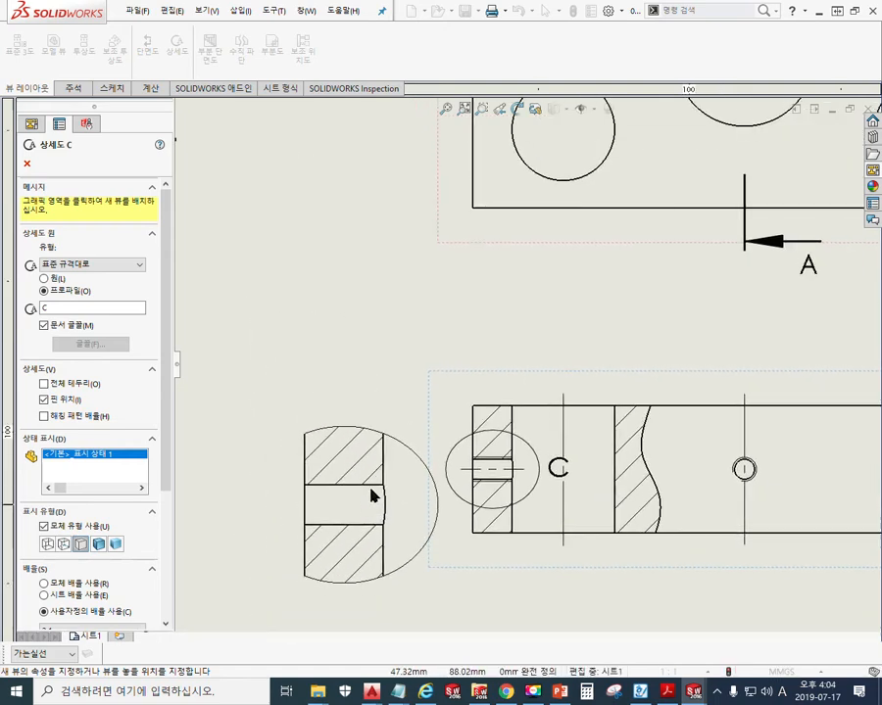
scroll(373, 494, "down", 1)
scroll(351, 460, "down", 3)
mouse_move(419, 335)
middle_mouse_down()
mouse_move(363, 388)
mouse_move(327, 337)
middle_mouse_up()
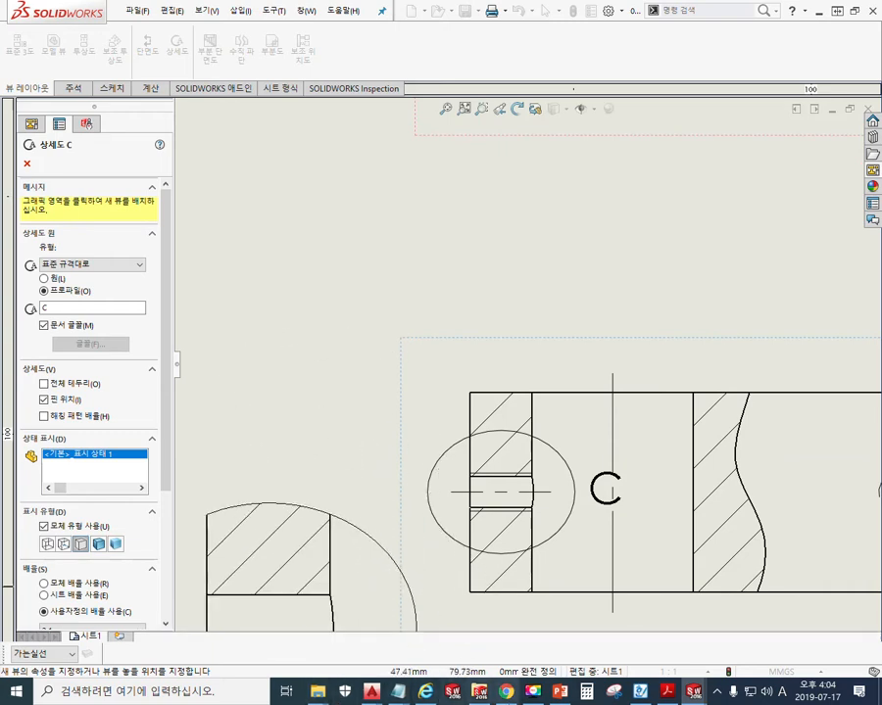
Step: Switch to the Notepad notes and add the heading "상세도속성" after a blank line below the 타원,원~ line
mouse_move(398, 691)
left_click(527, 636)
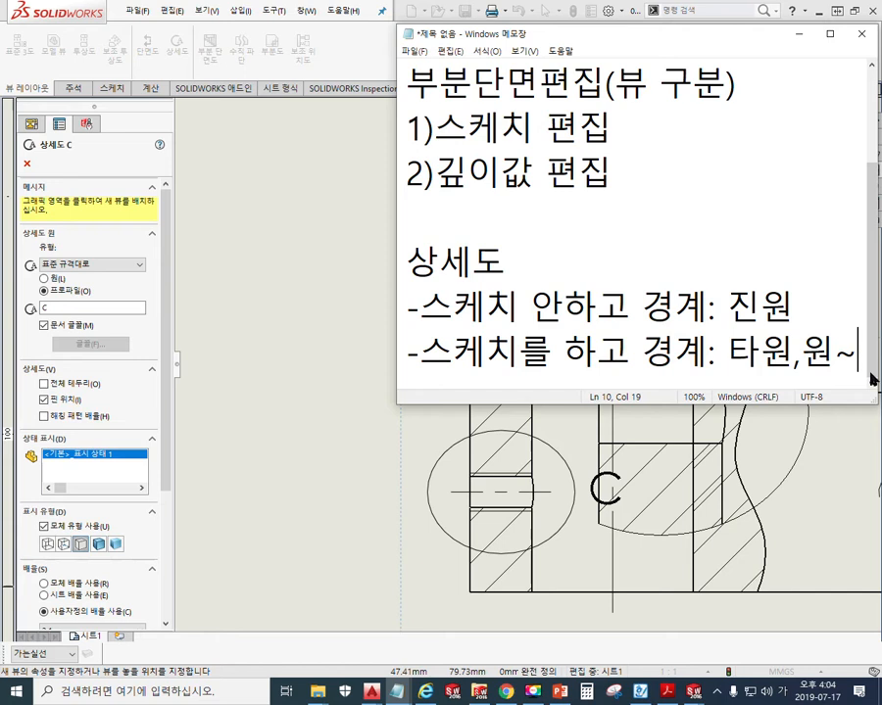
key("Return")
key("Return")
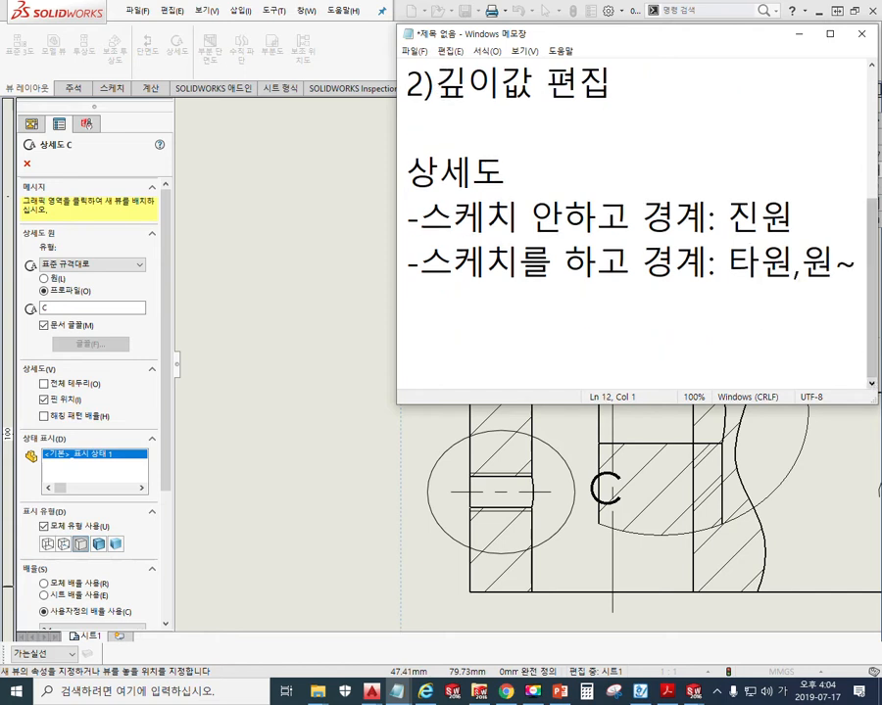
type("상세")
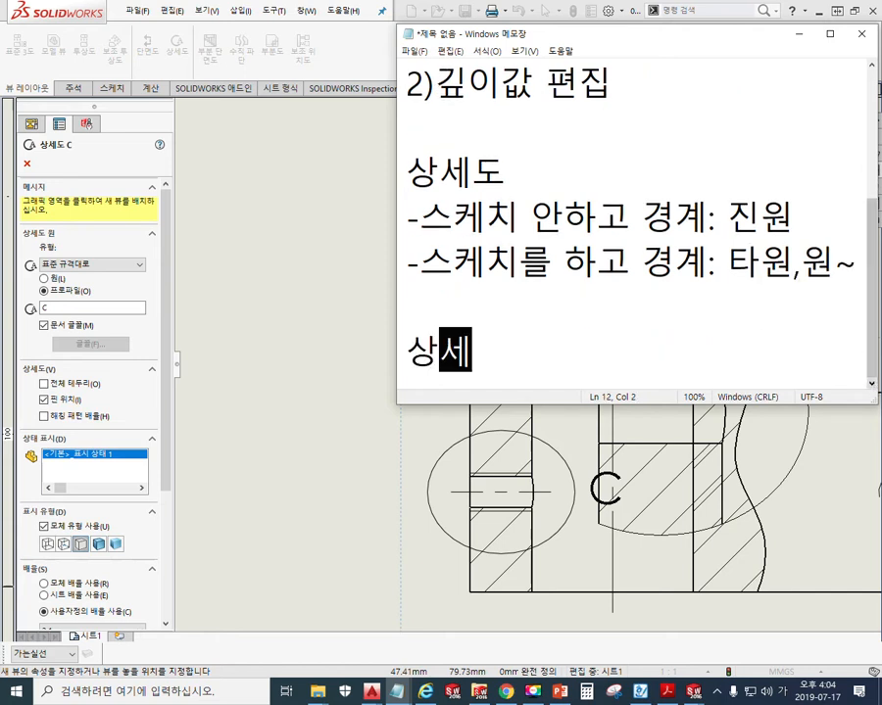
type("도속서")
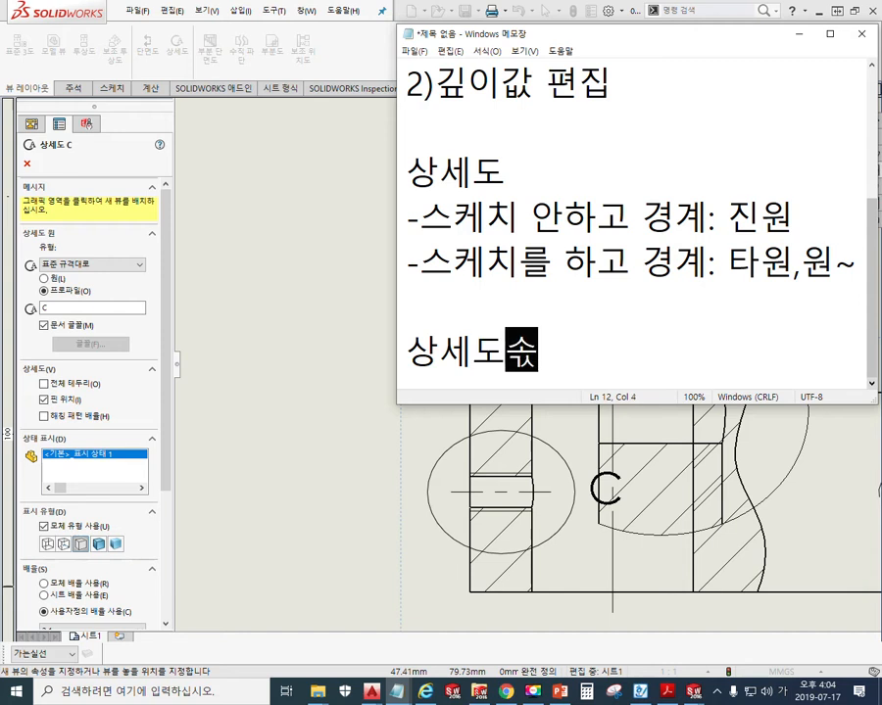
type("ㅇ")
key("Return")
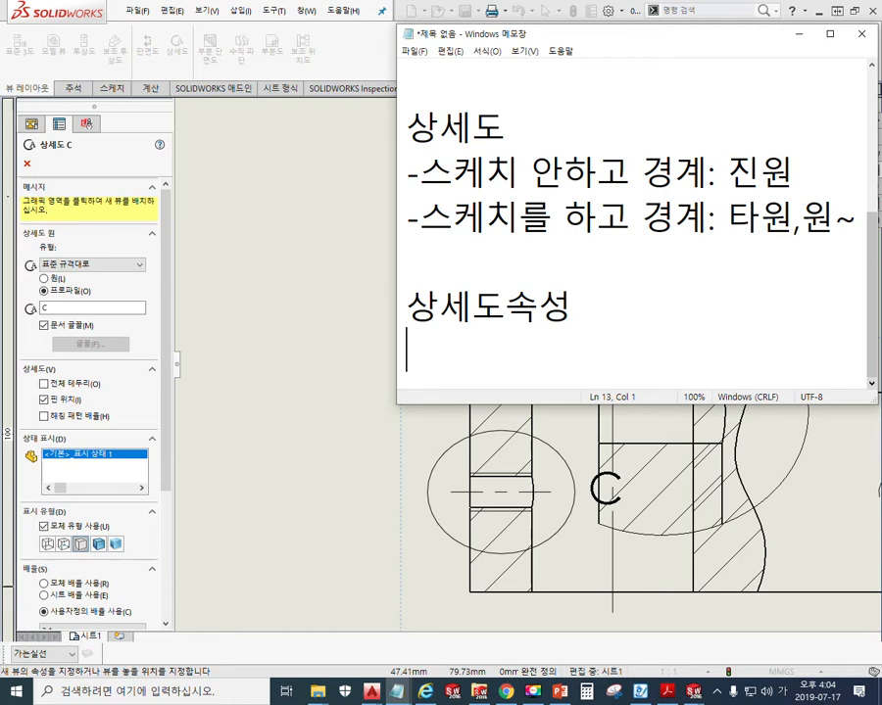
Step: Underline the 프로파일 option and circle the detail label in red with the screen pen, clearing the annotations
left_click_drag(35, 302, 125, 310)
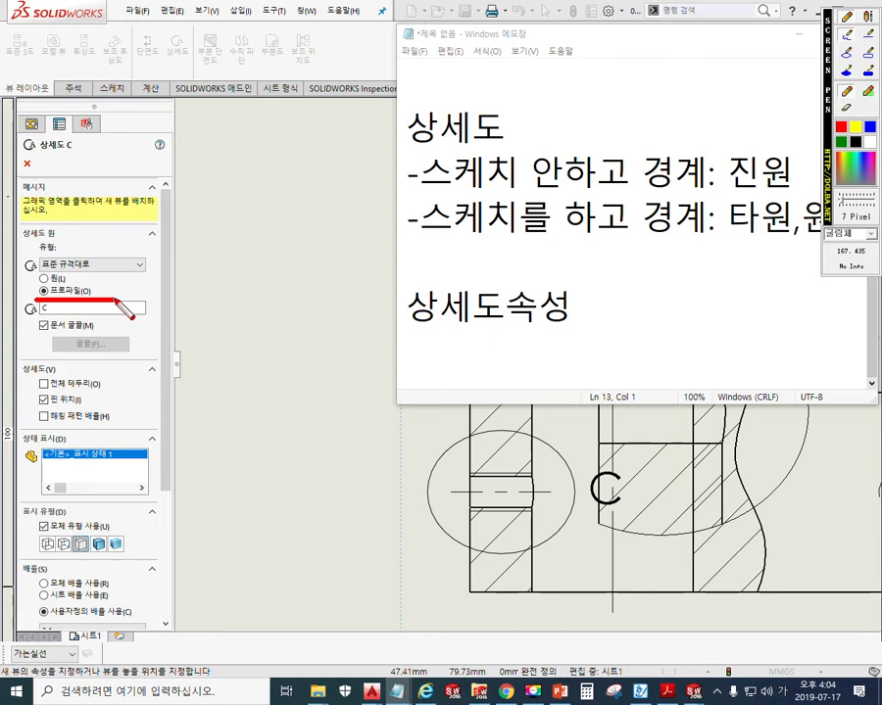
key("Escape")
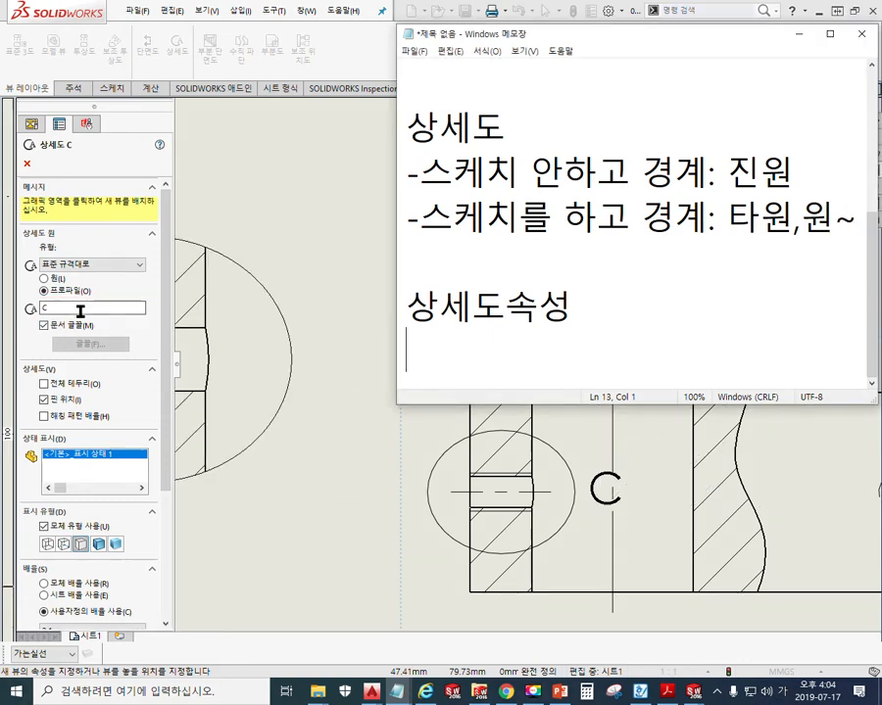
key("F12")
mouse_move(85, 313)
left_mouse_down()
mouse_move(55, 294)
mouse_move(65, 326)
mouse_move(78, 311)
left_mouse_up()
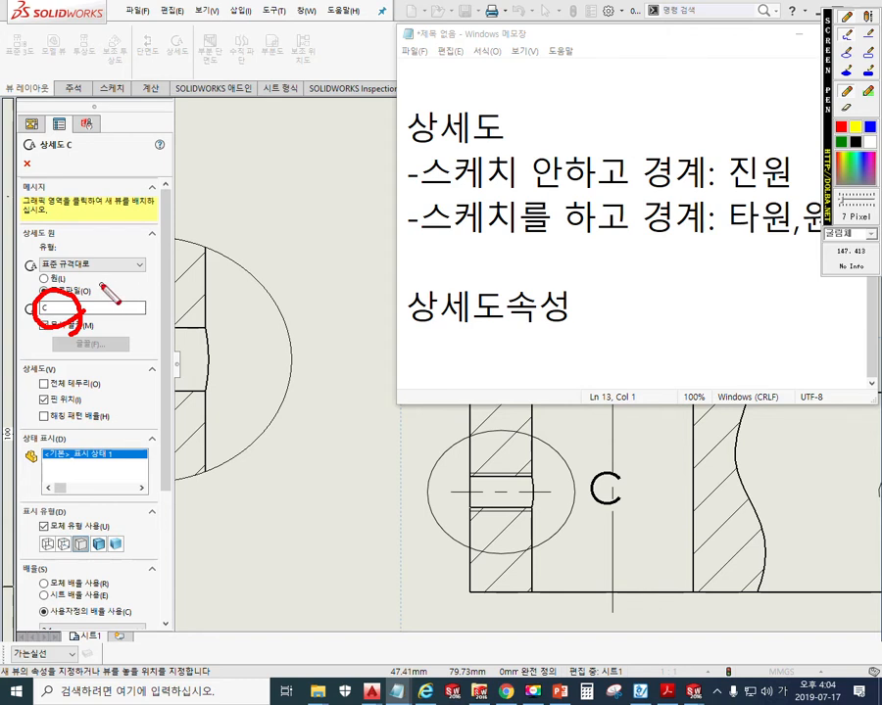
mouse_move(120, 287)
left_mouse_down()
mouse_move(105, 296)
mouse_move(125, 325)
left_mouse_up()
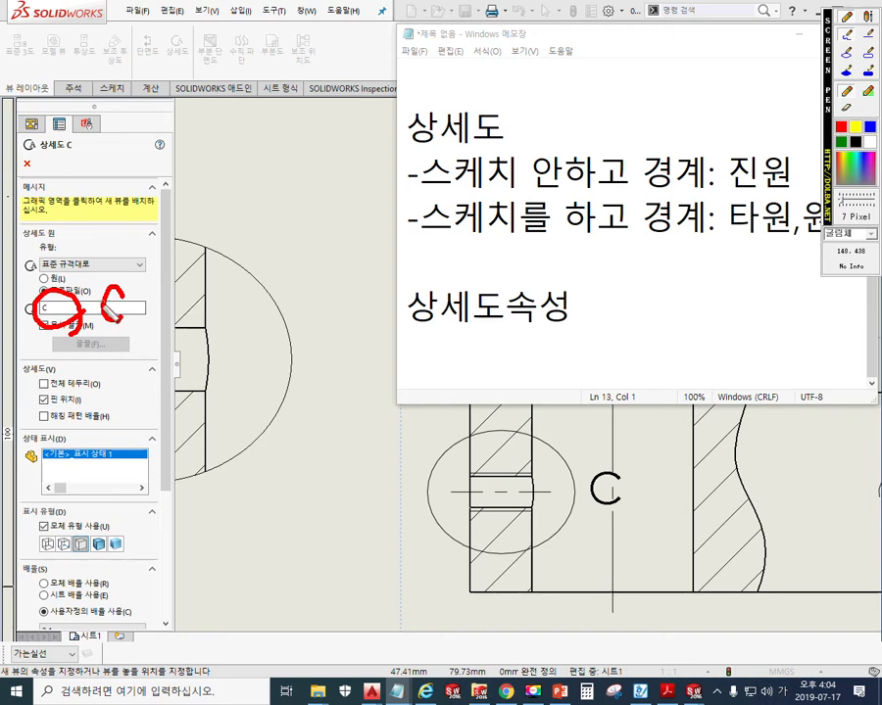
key("Escape")
Step: Set the pending detail view's label to Z
left_click_drag(78, 308, 26, 314)
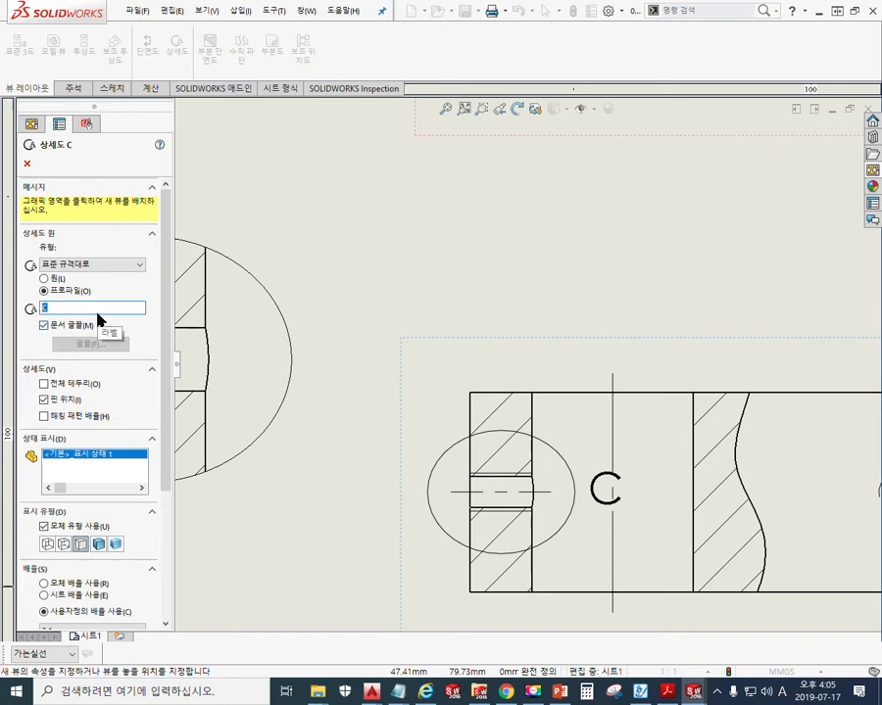
type("Z")
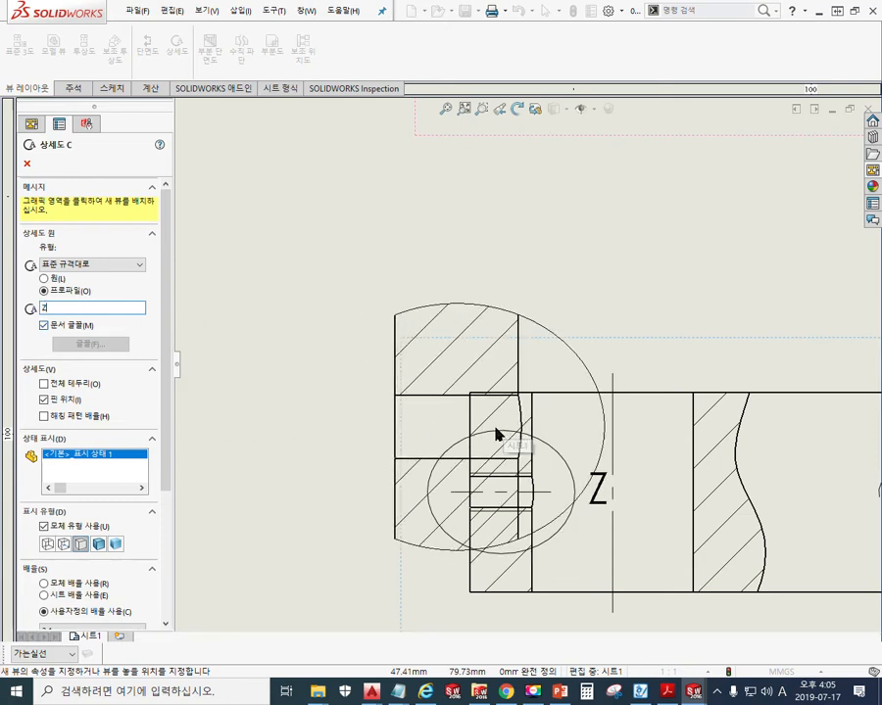
middle_click_drag(444, 324, 388, 308)
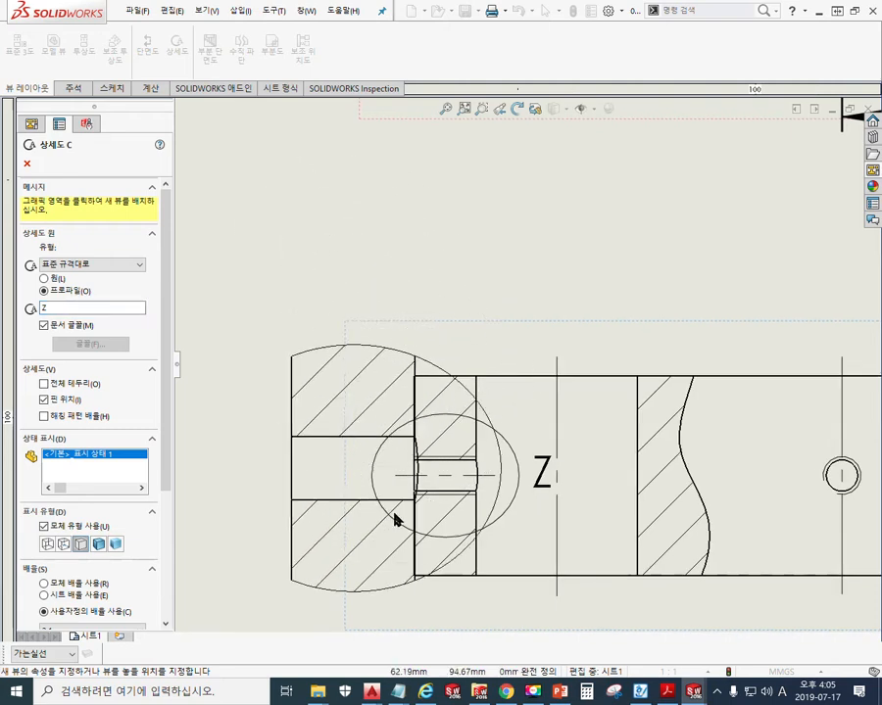
middle_click_drag(409, 540, 334, 409)
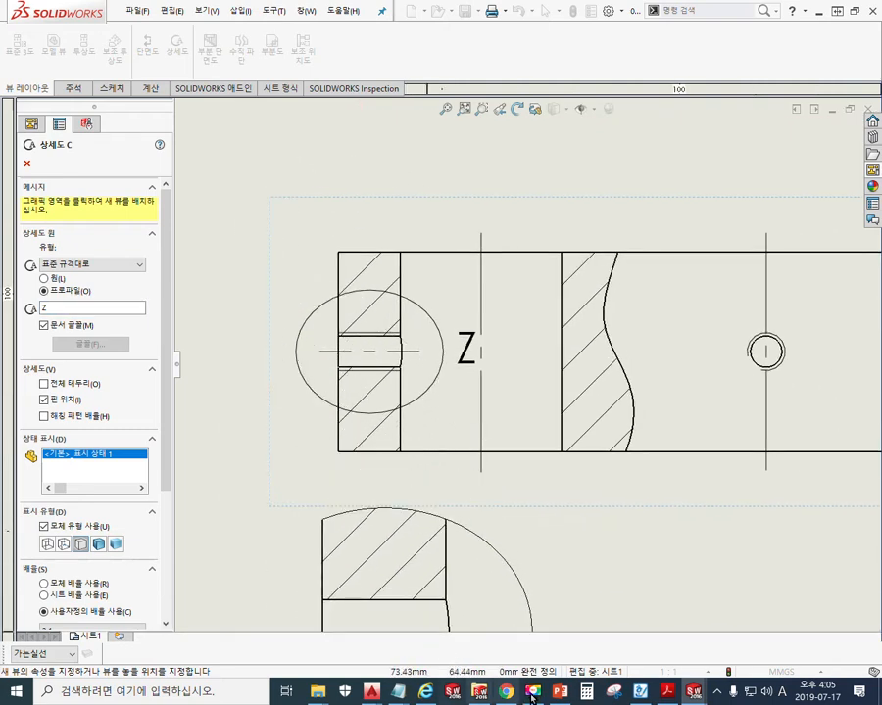
Step: Return to the notes, shift their window away from the ellipse, and add the line "라벨: Z~" under 상세도속성
mouse_move(397, 692)
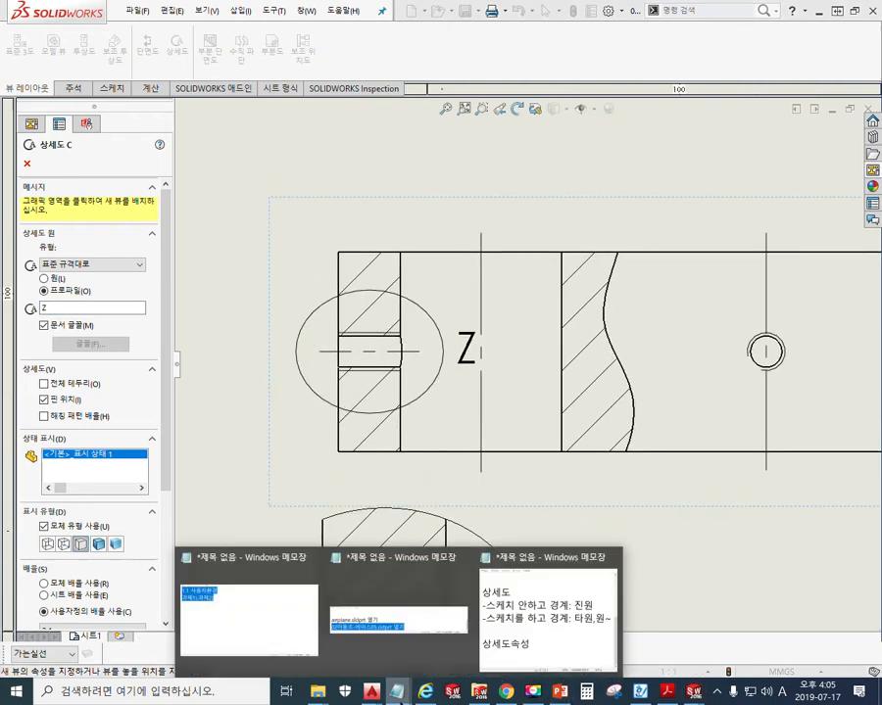
left_click(558, 653)
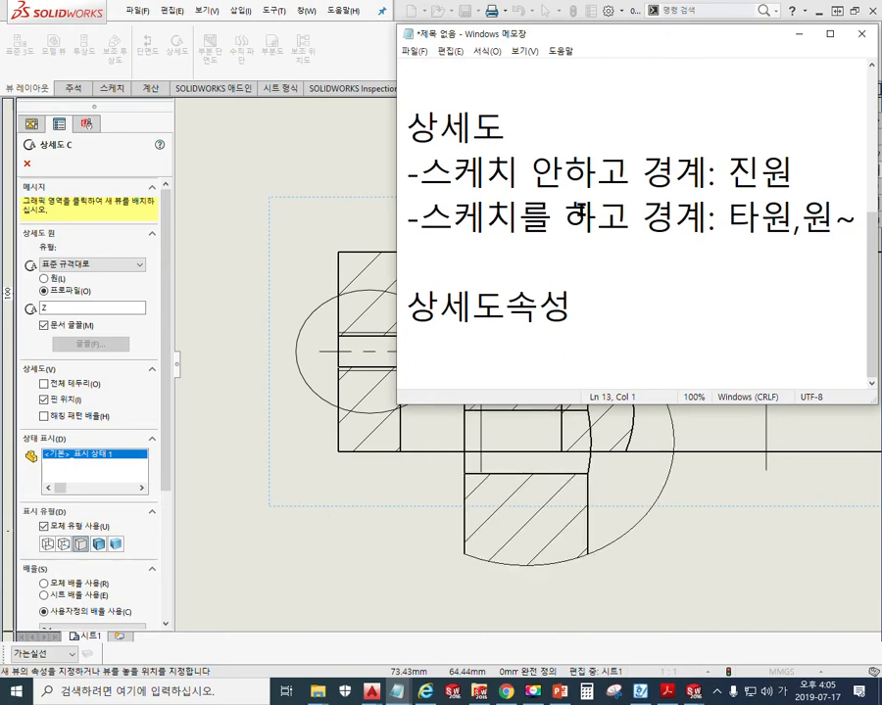
left_click_drag(485, 35, 586, 49)
type("라벨:")
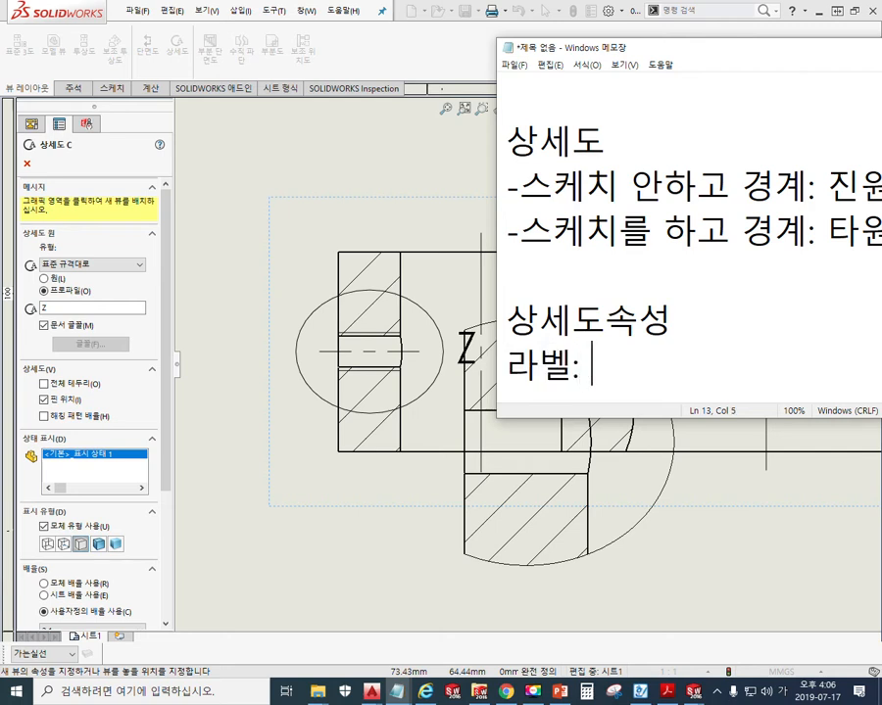
key("Hangul")
type("Z~")
key("Hangul")
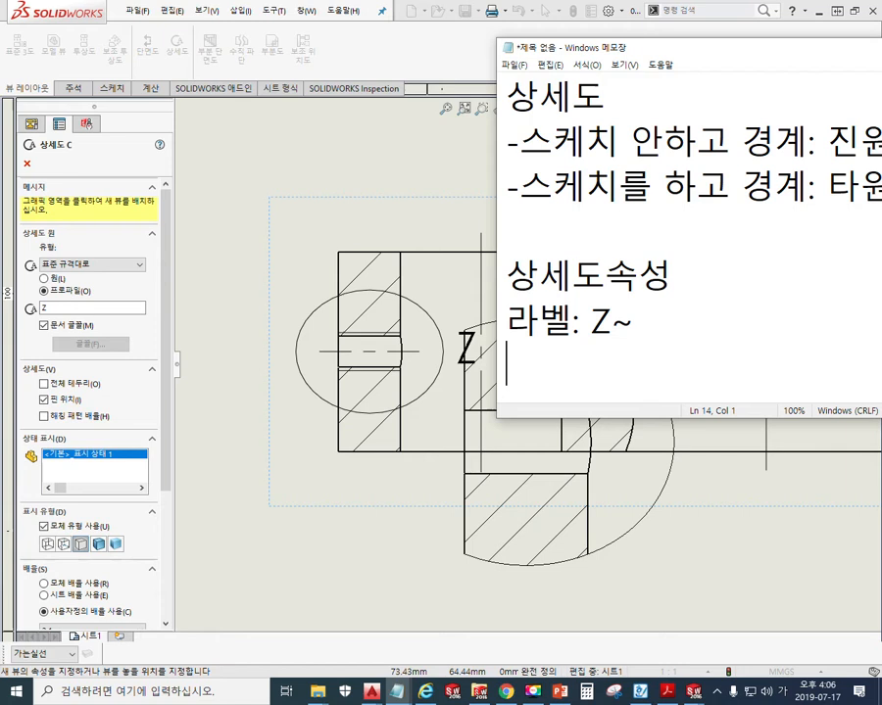
Step: Insert the line "상세도원" between the 상세도속성 heading and the 라벨: Z~ line in the notes
key("Up")
key("Return")
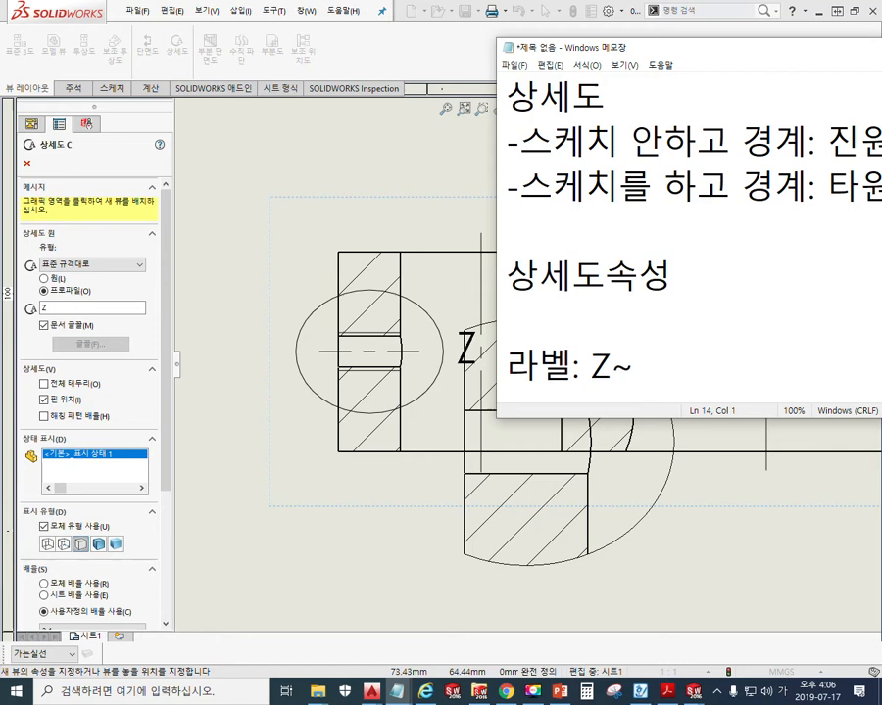
key("Up")
type("상세")
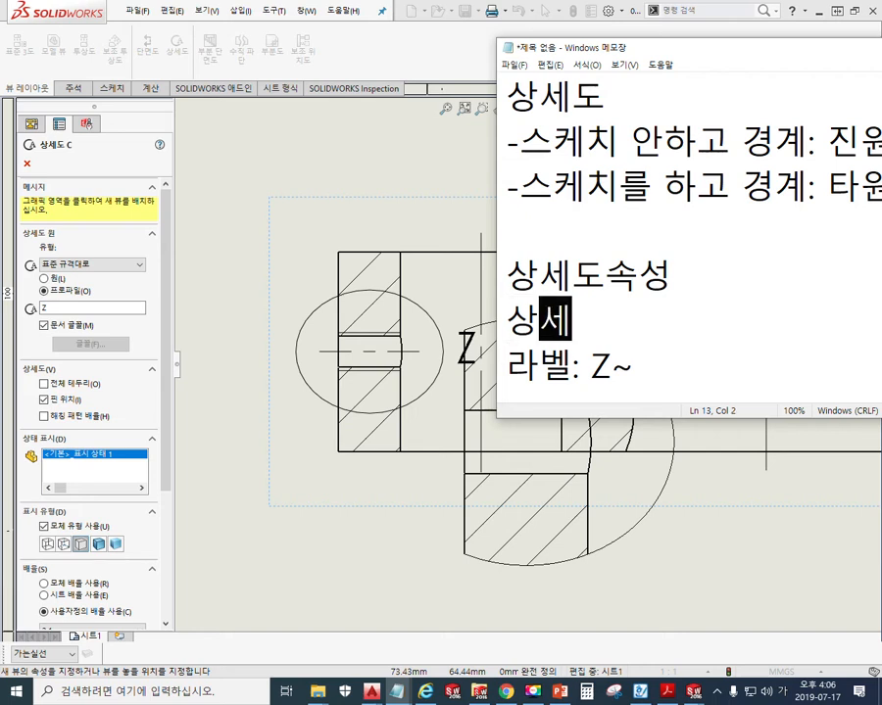
type("동원")
Step: Add the lines "상세도" and "전체테두리" below the 라벨: Z~ line in the notes
left_click(648, 361)
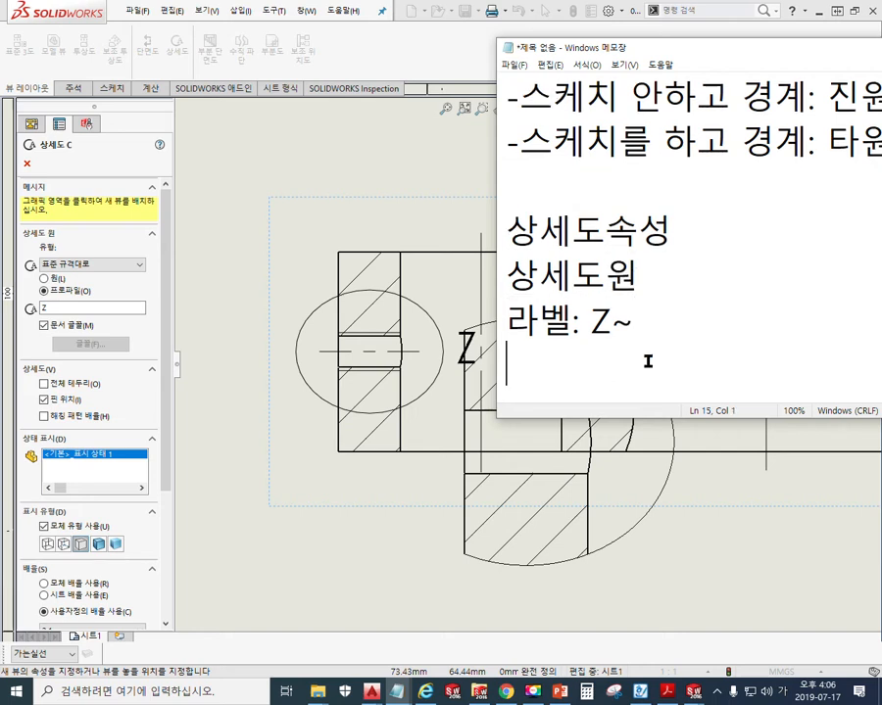
type("상세도")
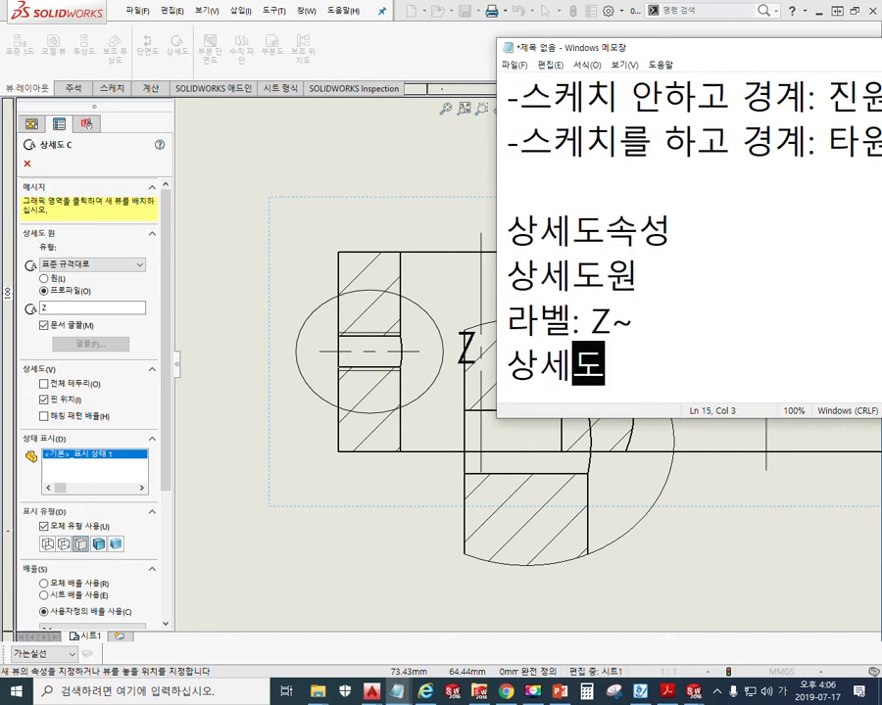
left_click(647, 361)
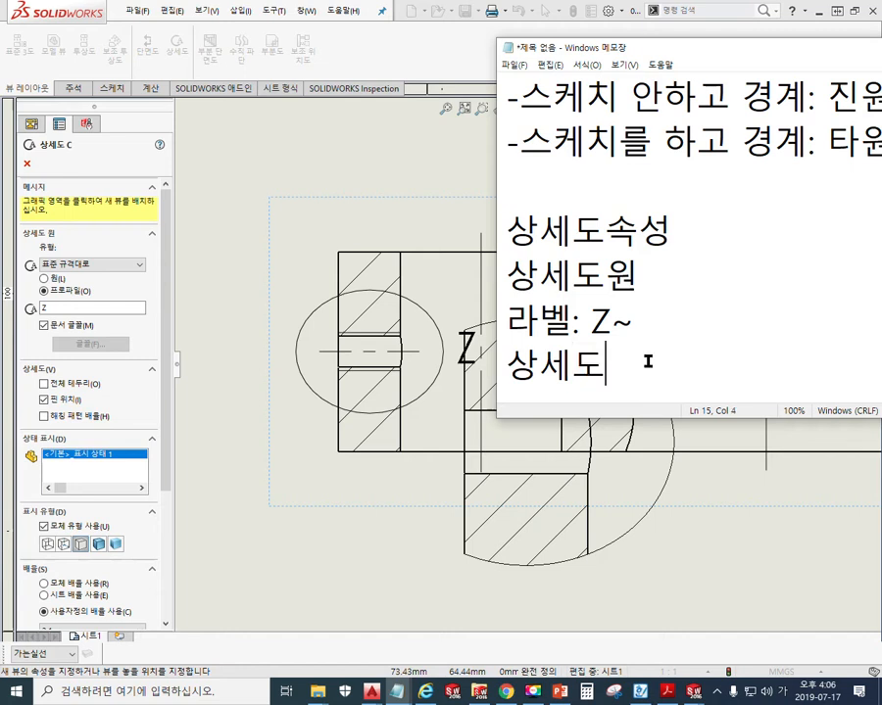
key("Return")
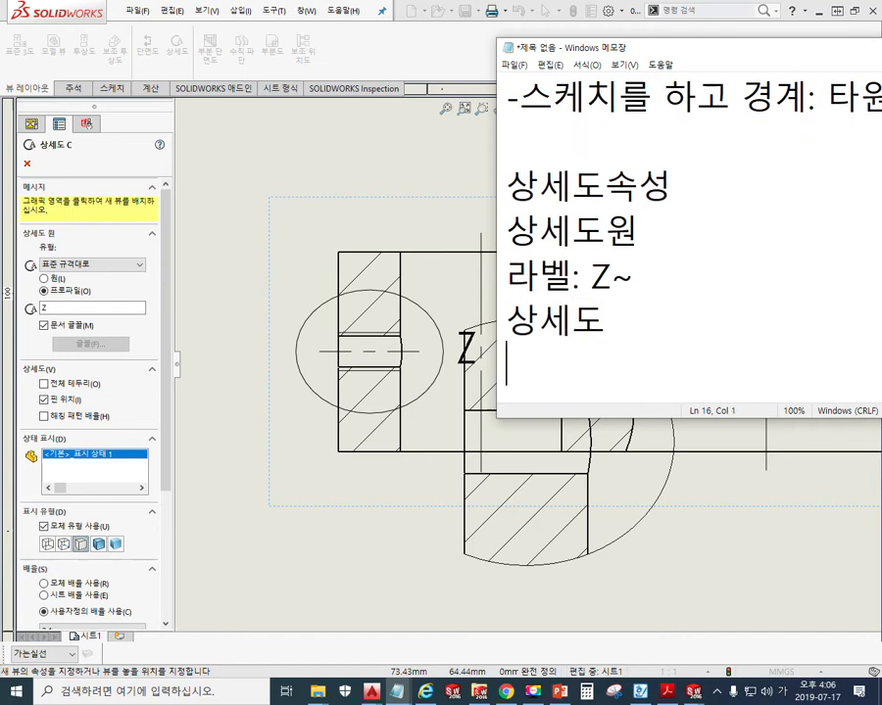
type("전체테")
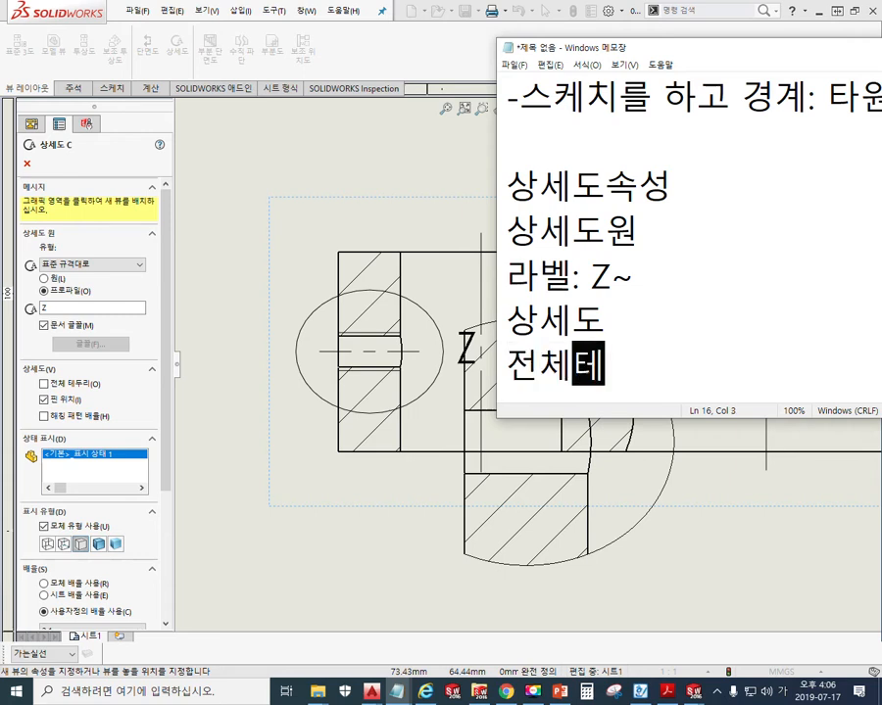
type("투")
key("BackSpace")
key("BackSpace")
type("두리")
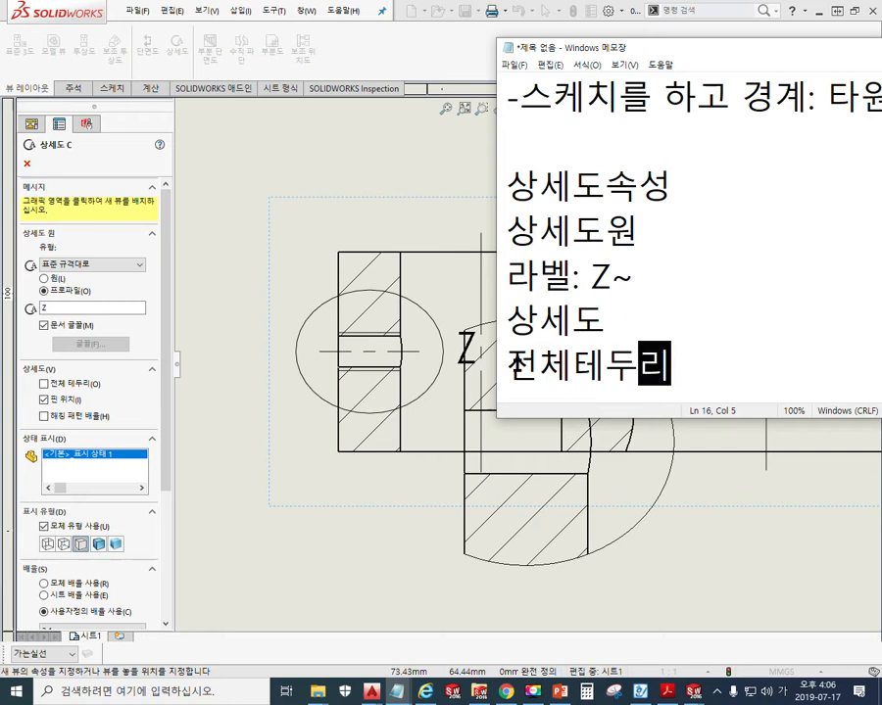
Step: Highlight the 전체테두리 note, then switch to SOLIDWORKS and enable 전체 테두리 for the pending detail view
left_click_drag(507, 365, 686, 366)
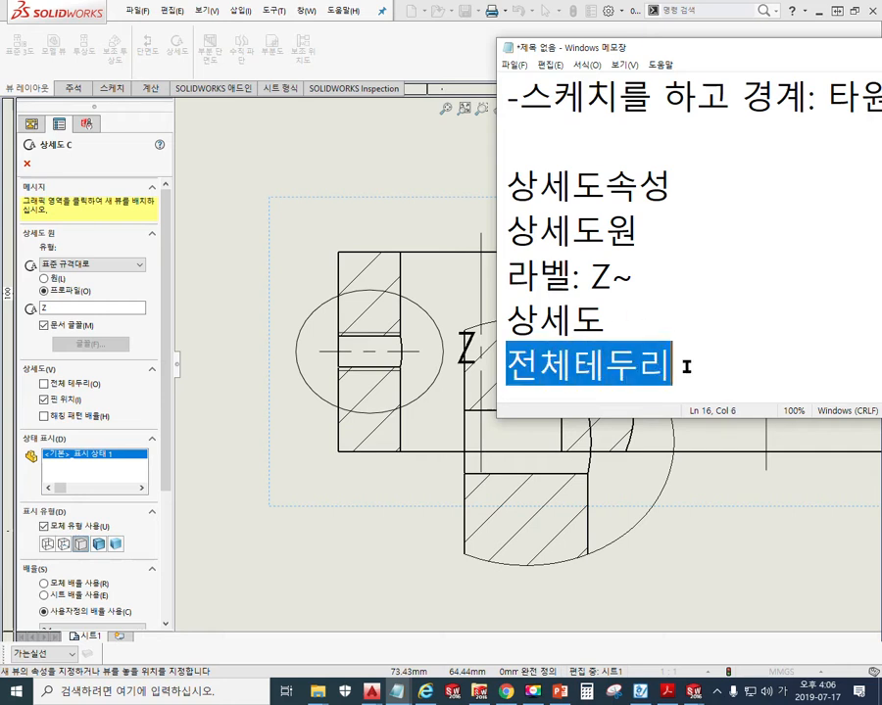
left_click(43, 384)
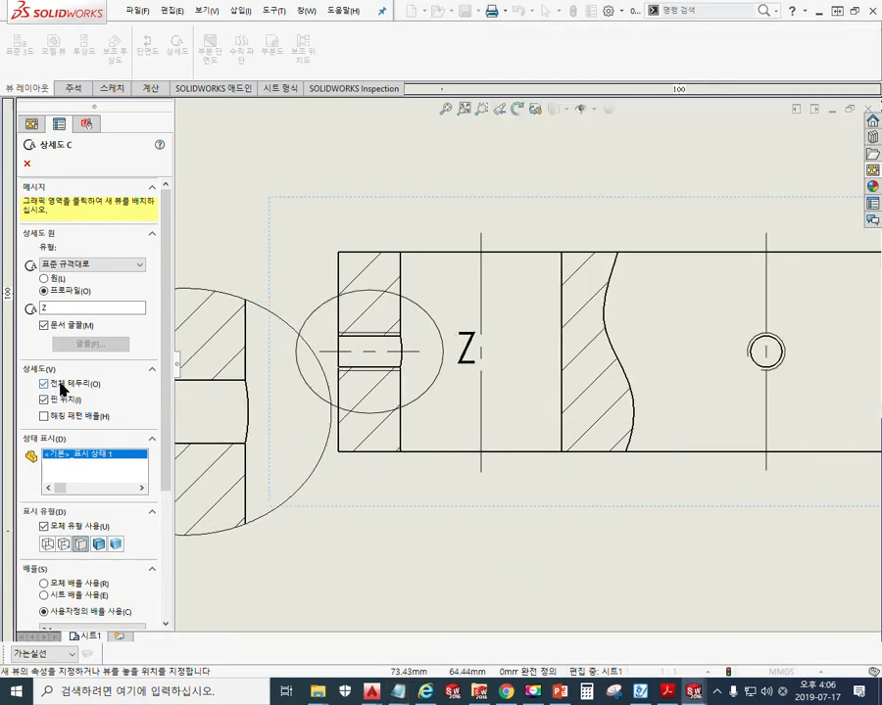
middle_click_drag(353, 308, 480, 373)
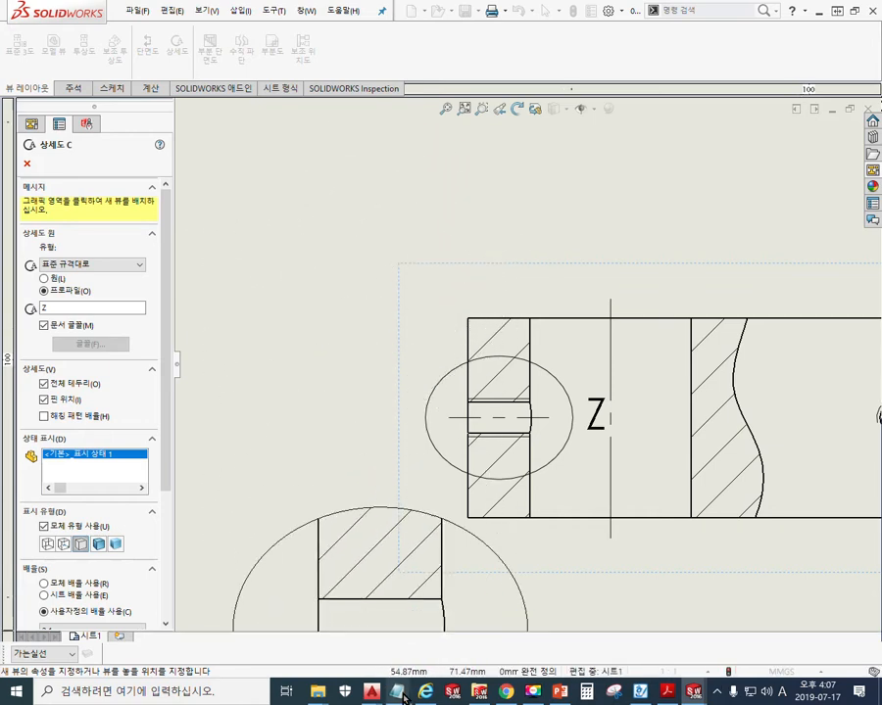
Step: Return to the Notepad notes and add the lines "배율" and "사용자정의배율사용" below 전체테두리
mouse_move(397, 691)
left_click(555, 616)
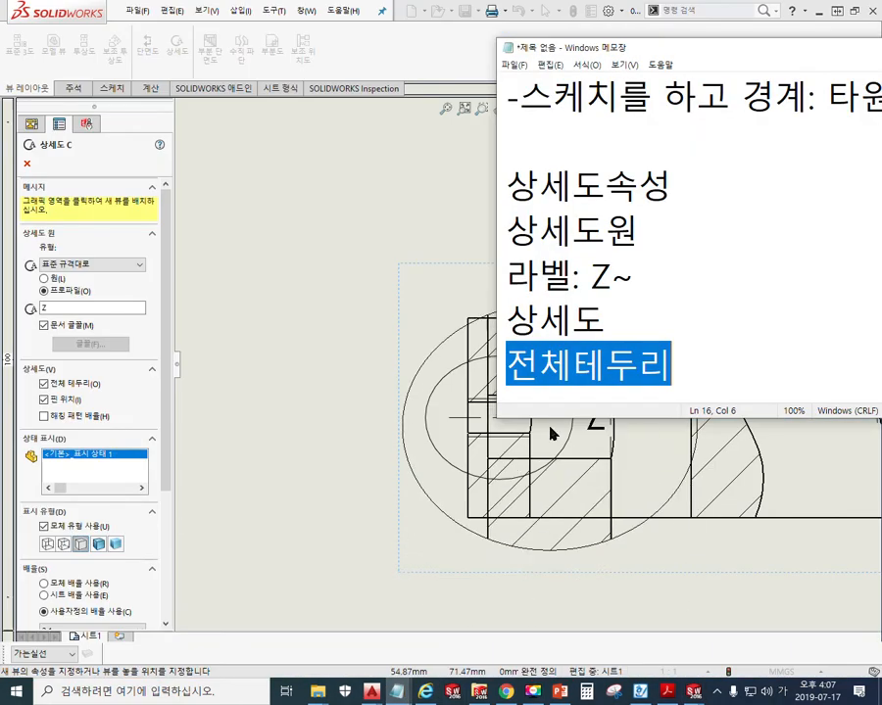
left_click(710, 392)
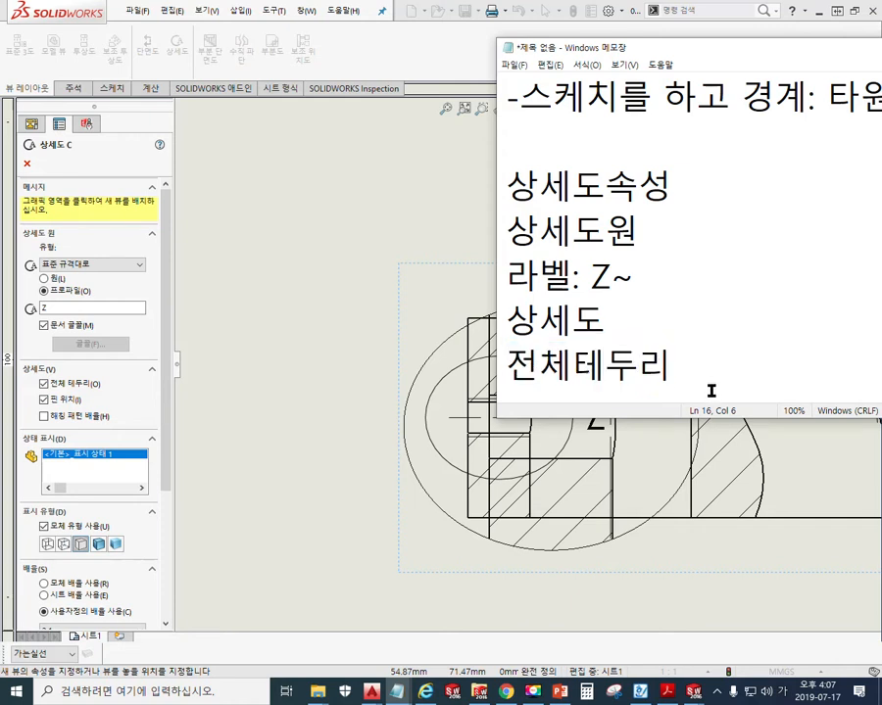
key("Return")
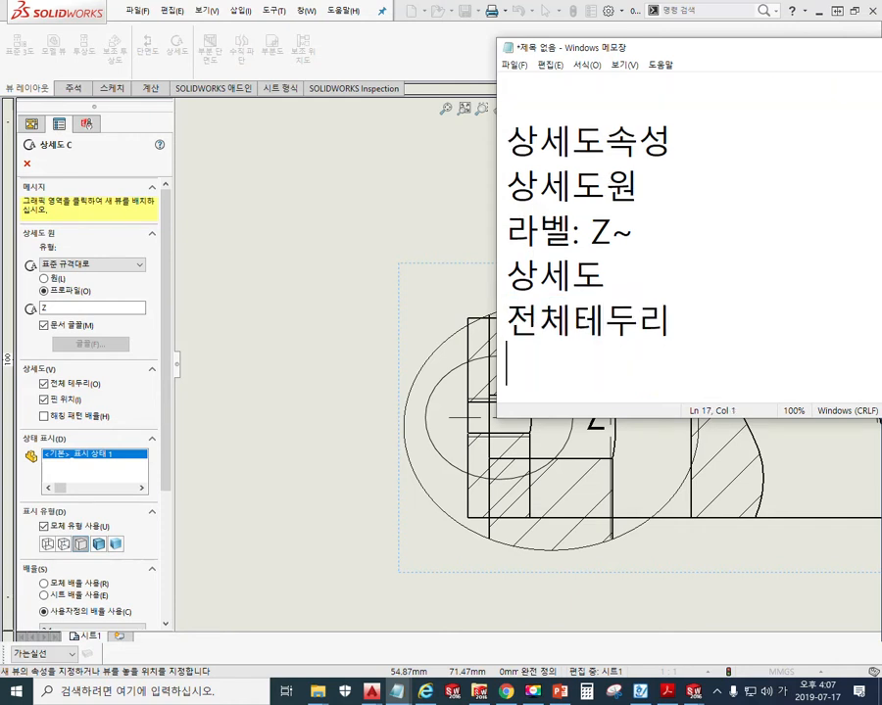
type("배율")
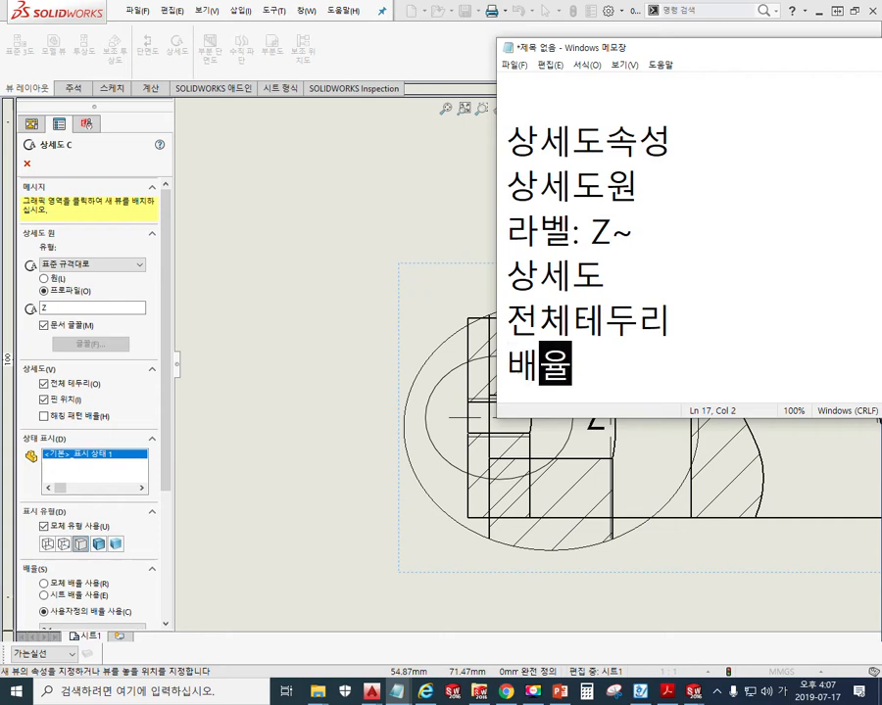
key("Return")
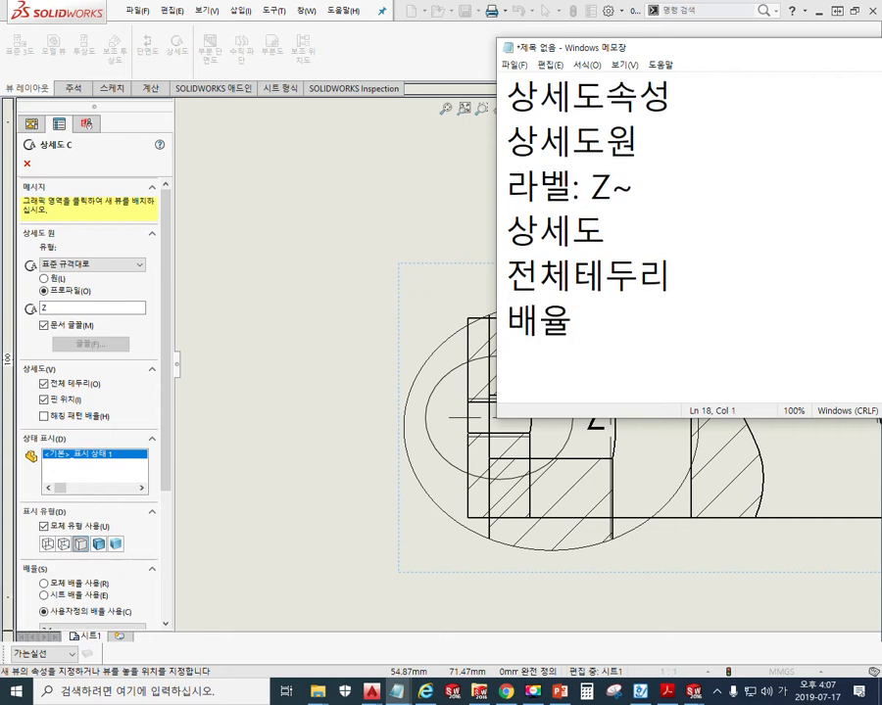
type("사")
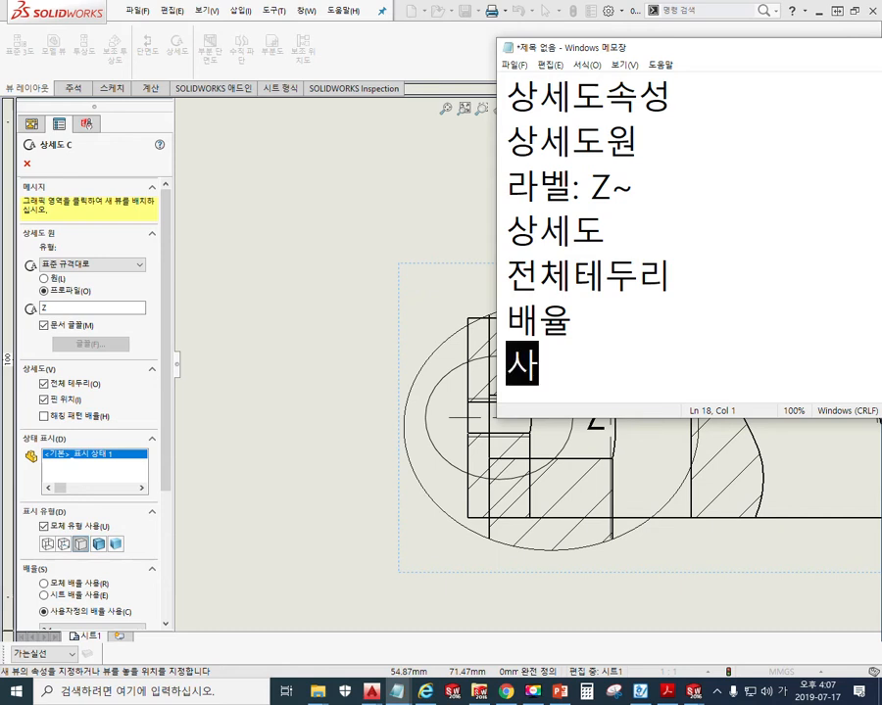
type("용자정의")
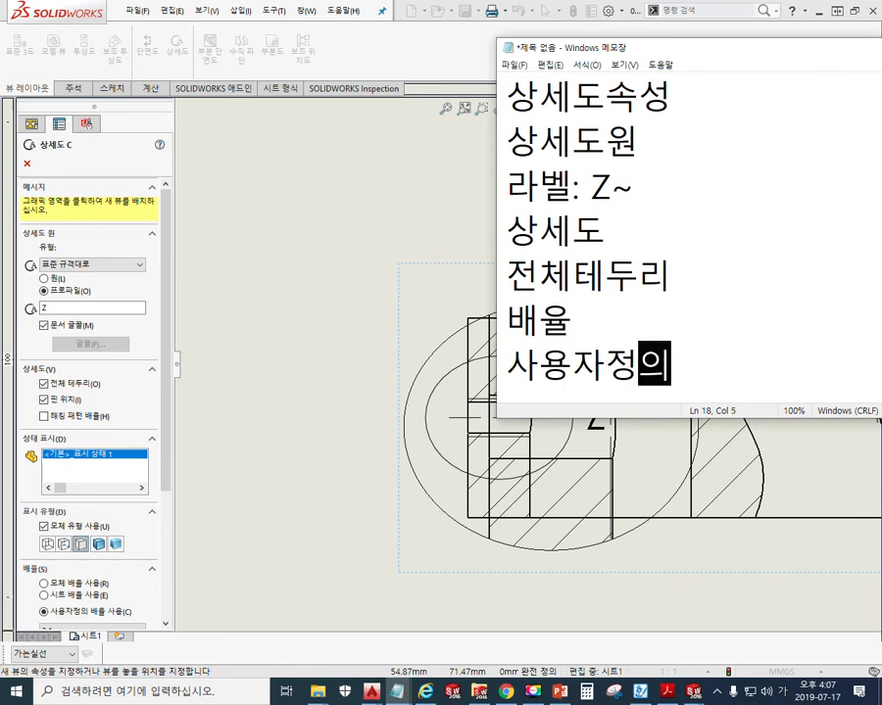
type("배율사용")
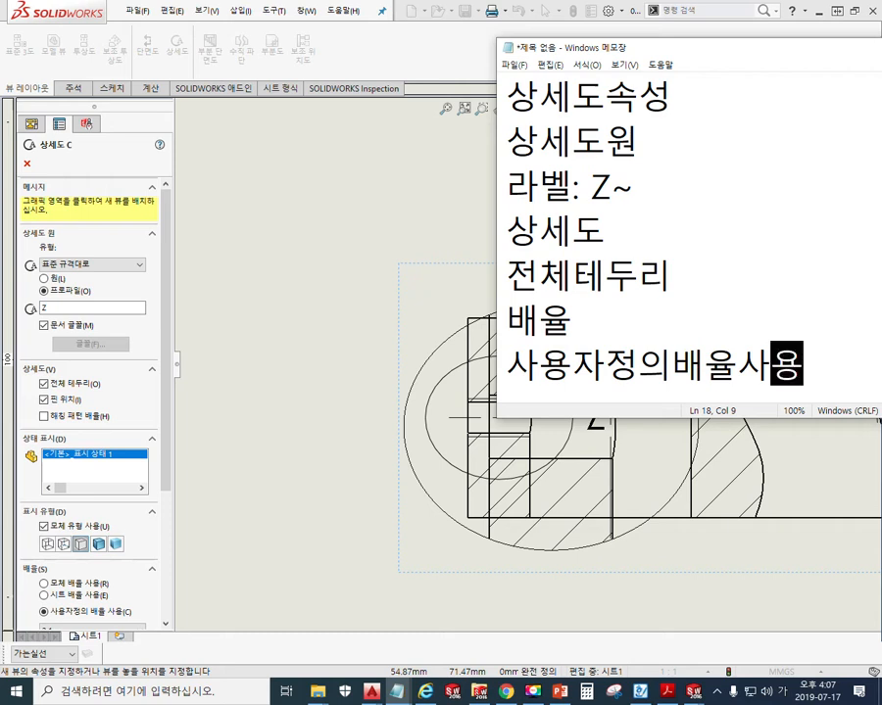
Step: Add the line "-사용자정의 3:1" under 사용자정의배율사용 in the notes
key("Return")
type("-")
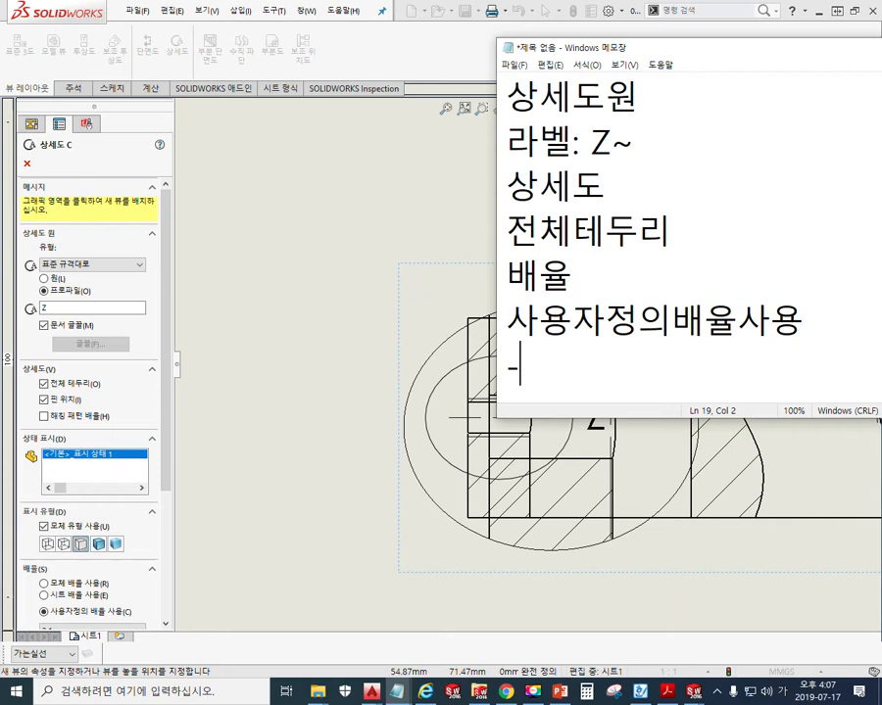
type("사용잦")
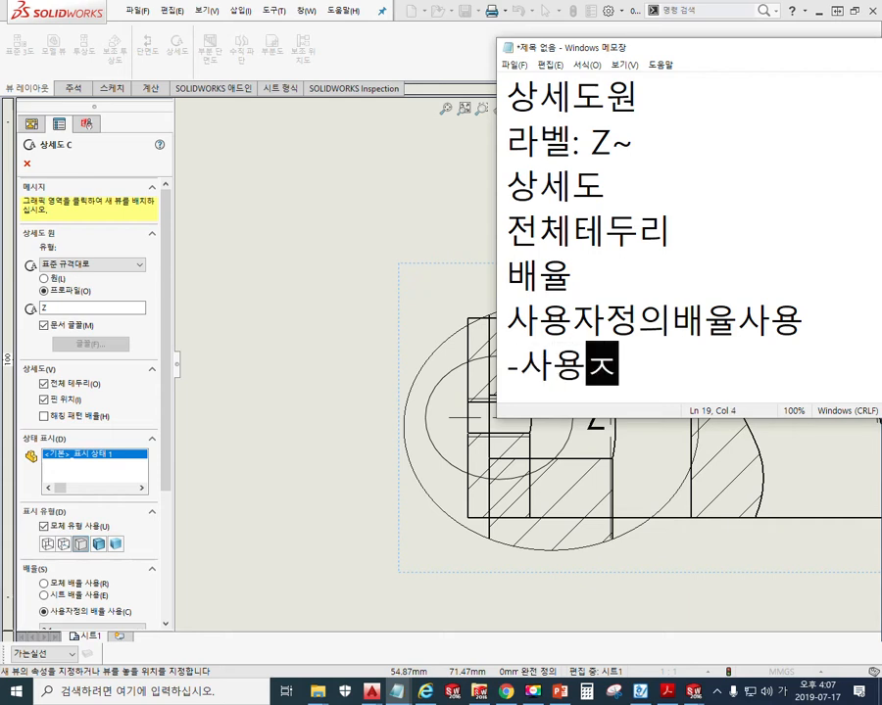
type("정의")
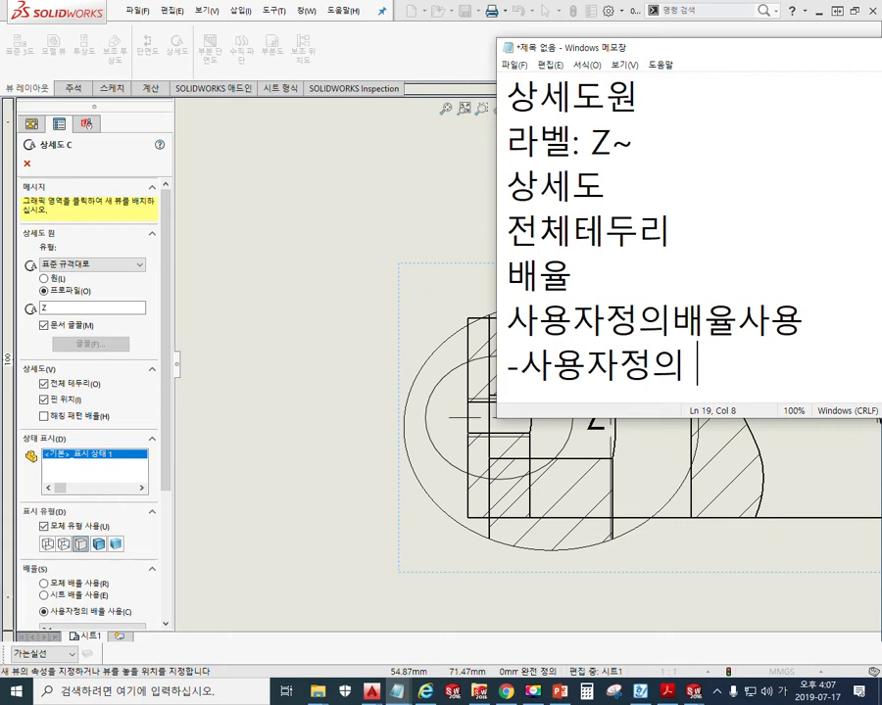
type("3:1")
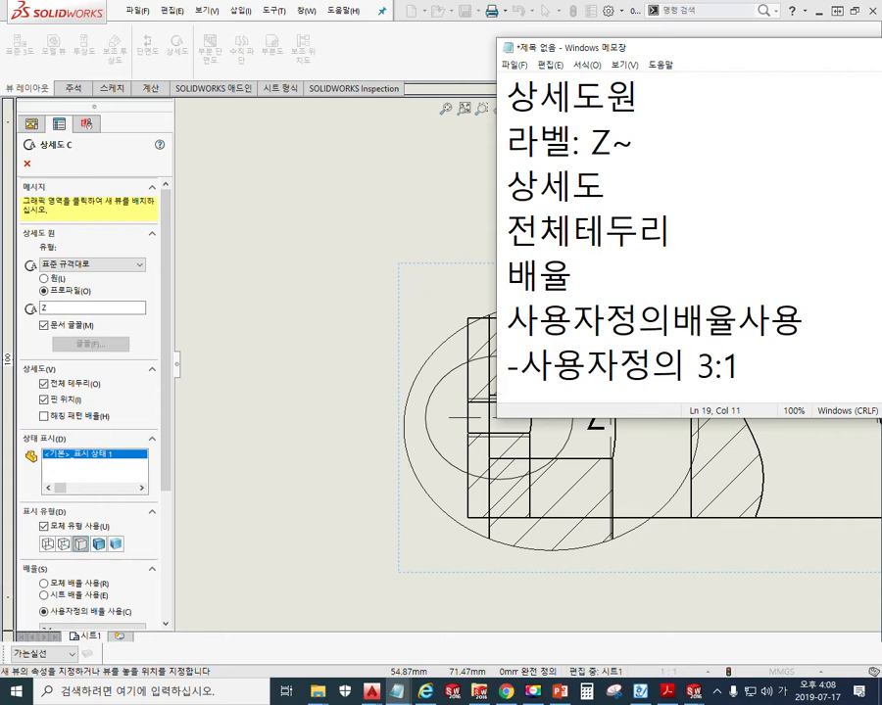
Step: Switch to SOLIDWORKS and set the pending detail view's scale to 사용자 정의 with the ratio 3:1
left_click(165, 386)
left_click_drag(166, 390, 166, 560)
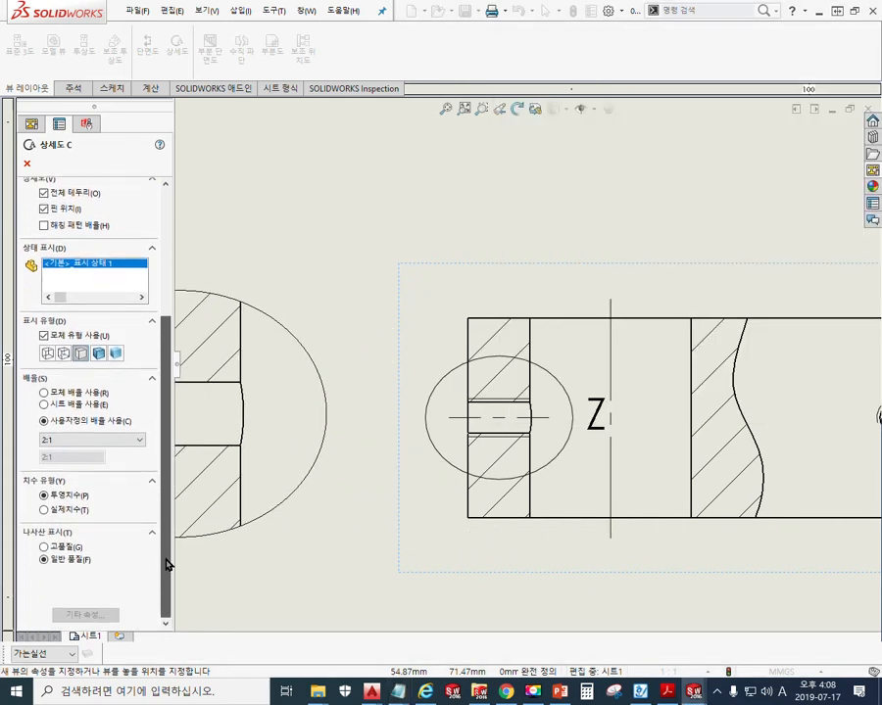
left_click(112, 443)
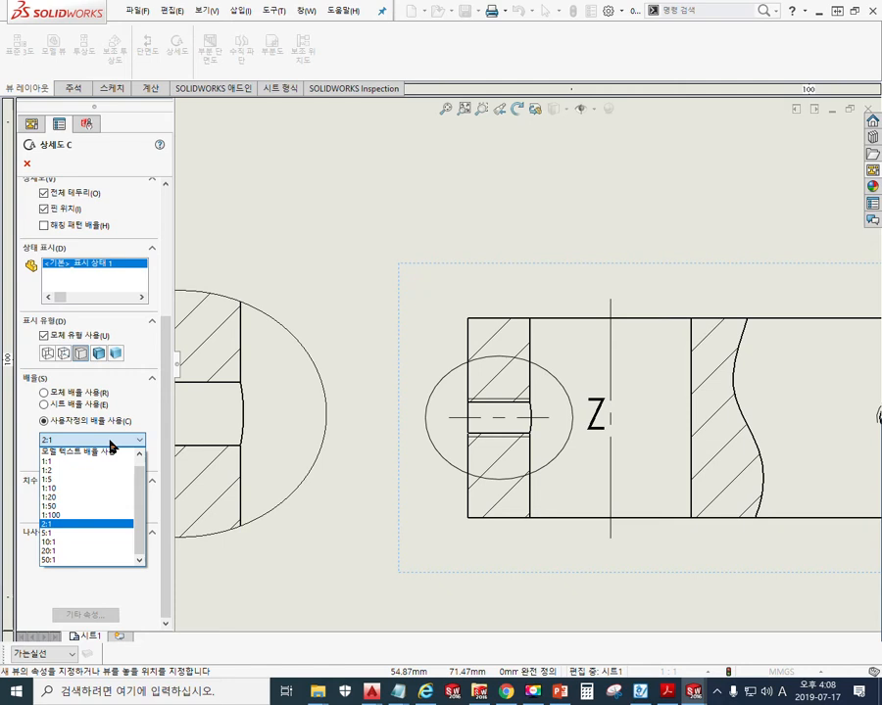
scroll(88, 465, "up", 1)
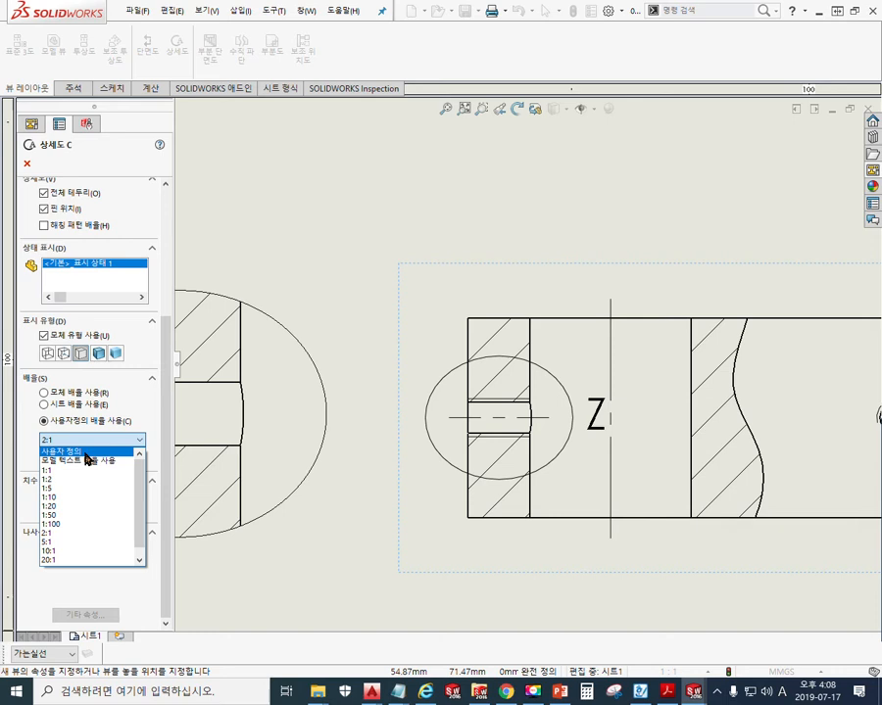
left_click(69, 452)
double_click(83, 458)
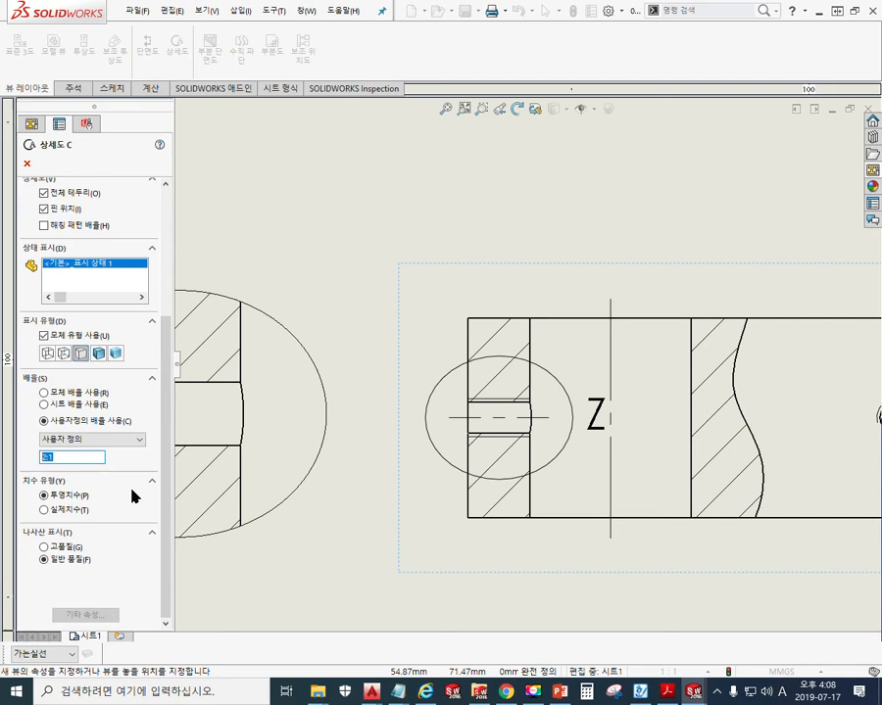
type("3")
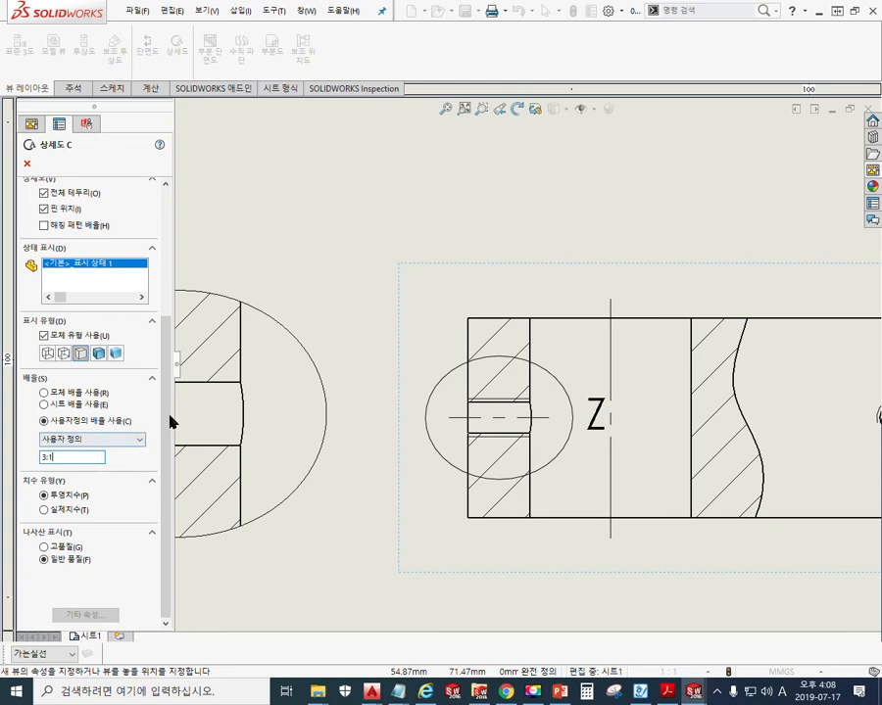
Step: Place detail view Z on the sheet in the empty area above and to the left of the lower section view
mouse_move(365, 261)
middle_mouse_down()
mouse_move(447, 378)
mouse_move(378, 347)
middle_mouse_up()
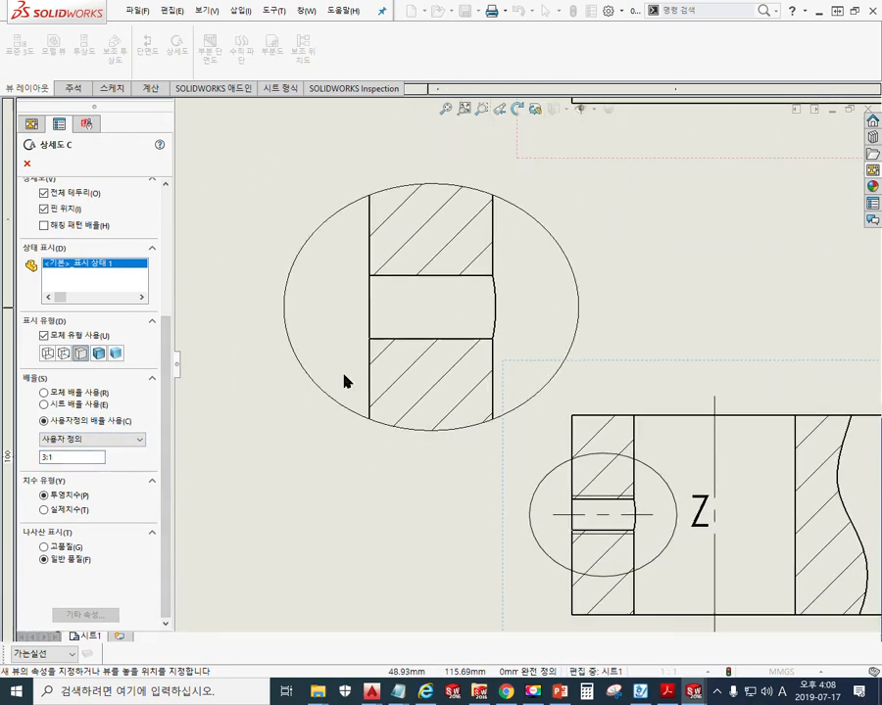
scroll(377, 377, "up", 2)
middle_click_drag(376, 406, 410, 349)
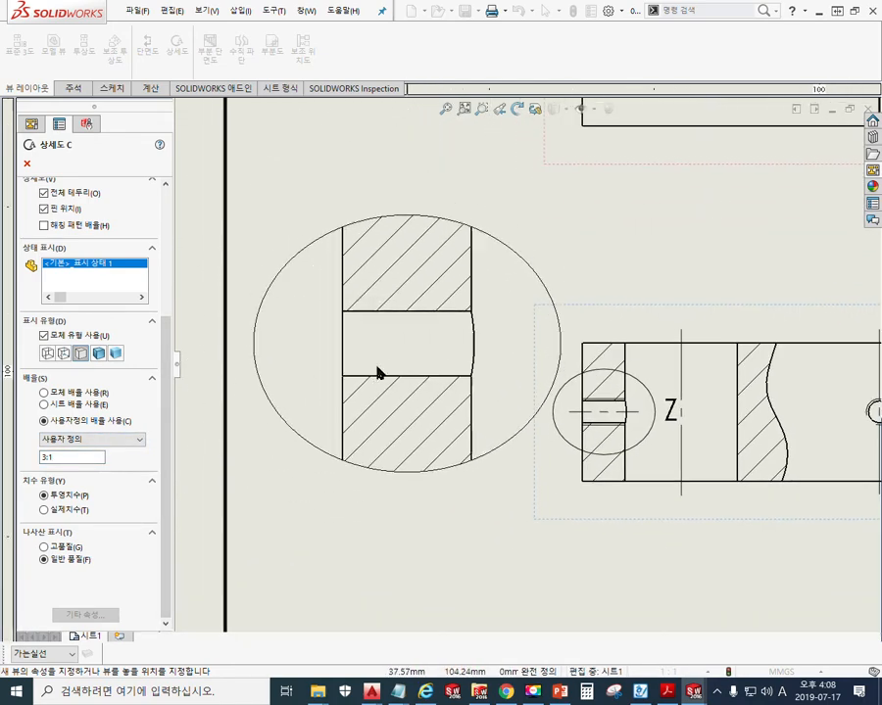
mouse_move(398, 302)
middle_mouse_down()
mouse_move(378, 336)
mouse_move(384, 370)
mouse_move(382, 312)
mouse_move(374, 372)
mouse_move(374, 333)
mouse_move(375, 352)
middle_mouse_up()
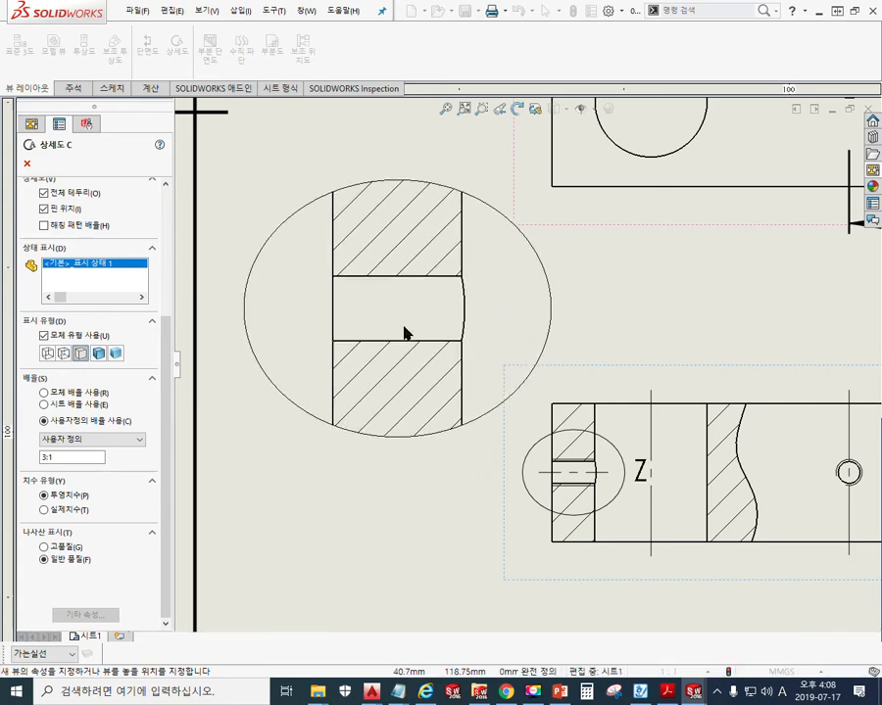
mouse_move(408, 333)
middle_mouse_down()
mouse_move(402, 360)
mouse_move(402, 310)
mouse_move(389, 363)
middle_mouse_up()
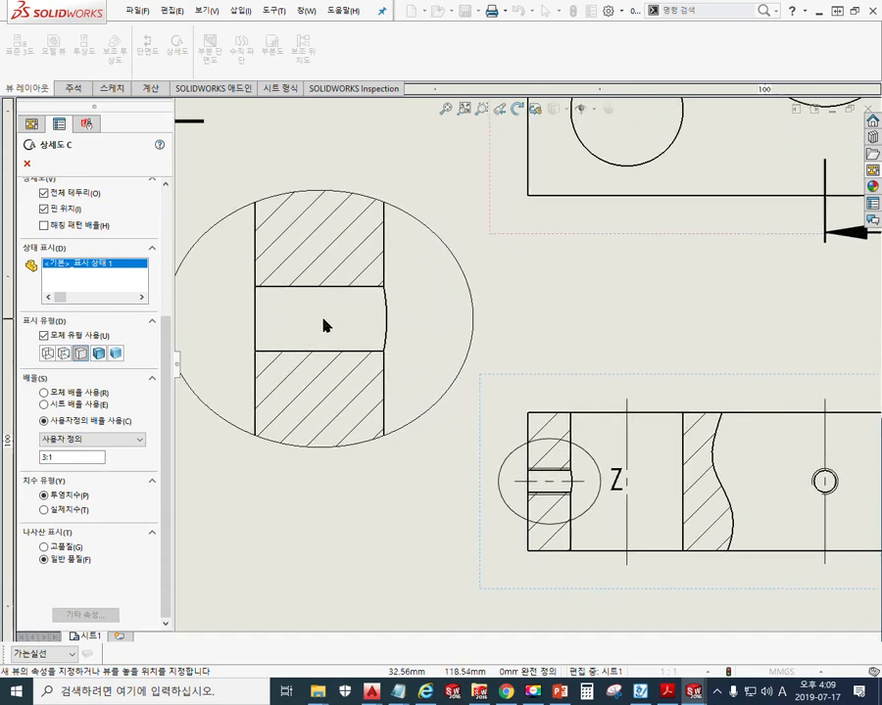
left_click(342, 325)
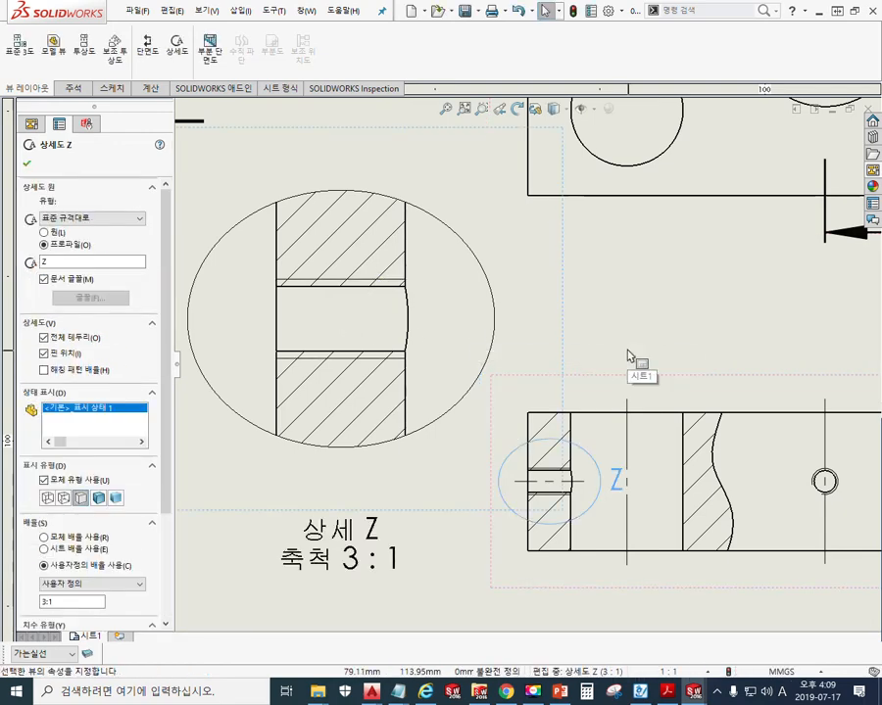
middle_click_drag(567, 415, 535, 456)
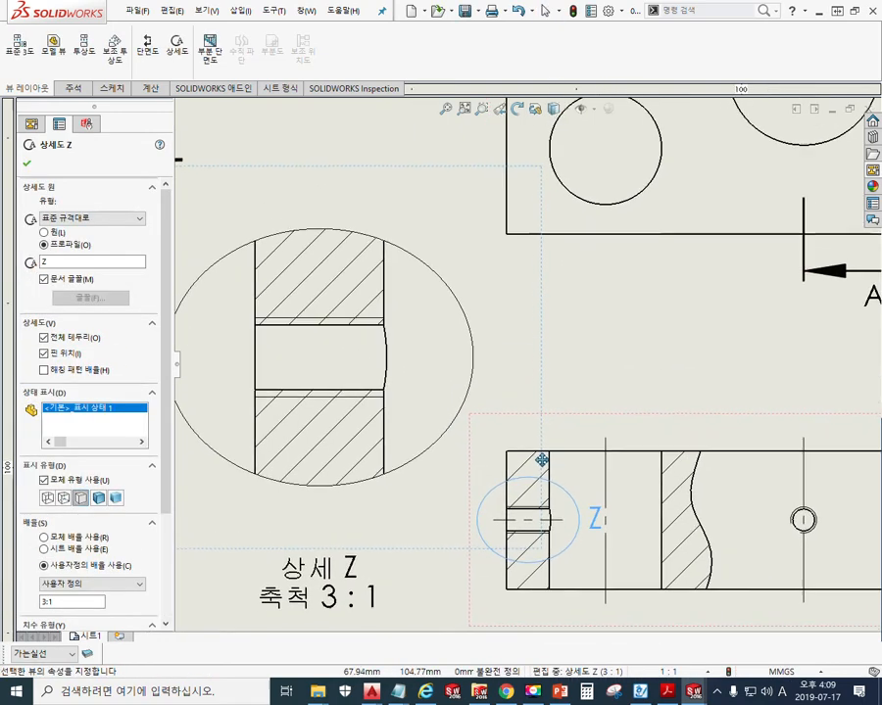
Step: Switch to the Notepad notes and remove the blank line above 상세도속성
mouse_move(397, 691)
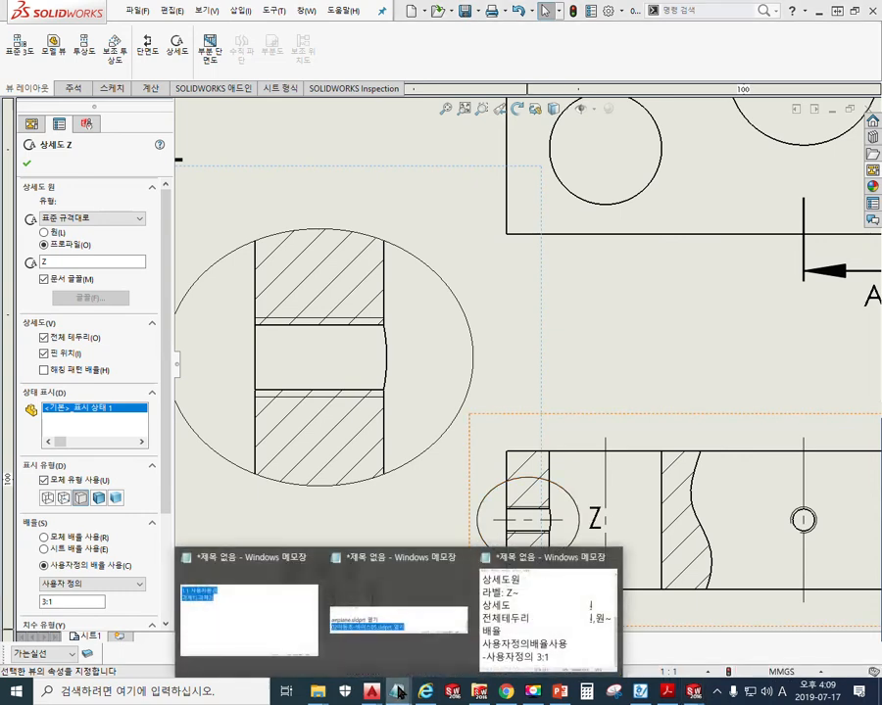
left_click(570, 546)
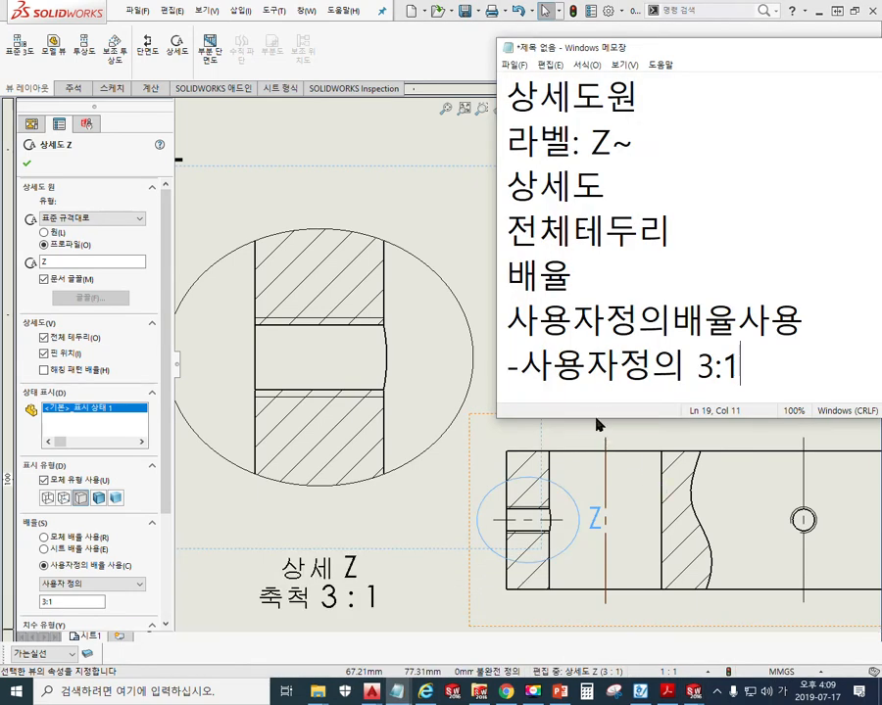
left_click_drag(591, 419, 596, 466)
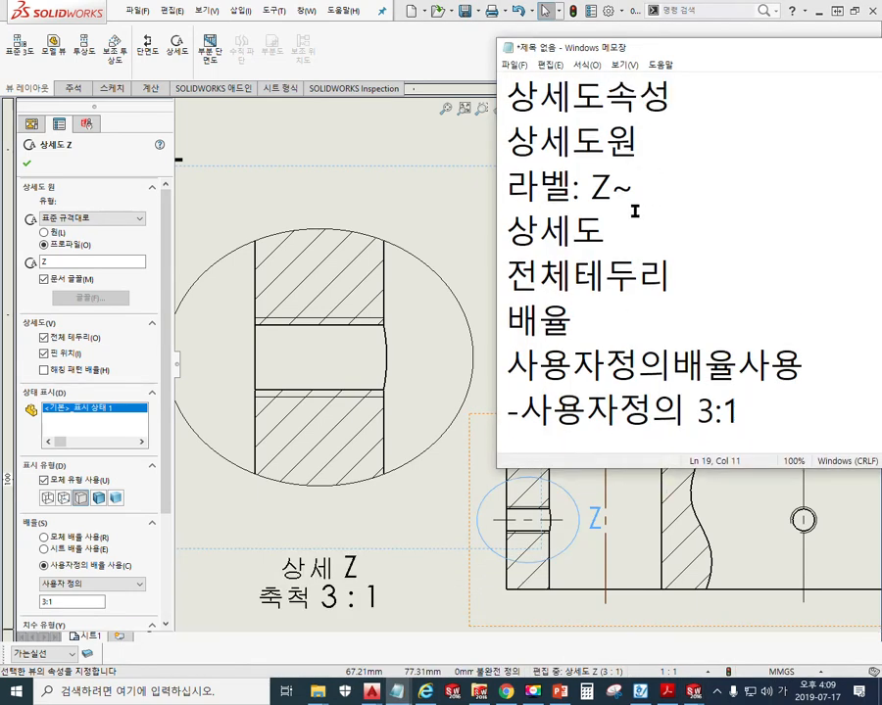
scroll(635, 211, "up", 1)
scroll(699, 223, "down", 1)
scroll(700, 223, "up", 1)
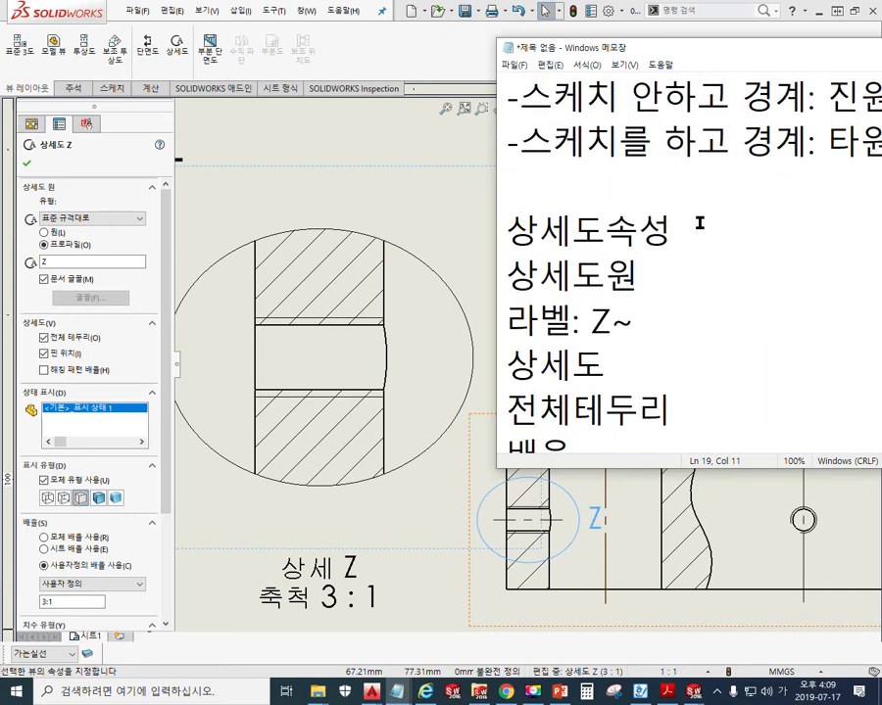
scroll(701, 221, "up", 1)
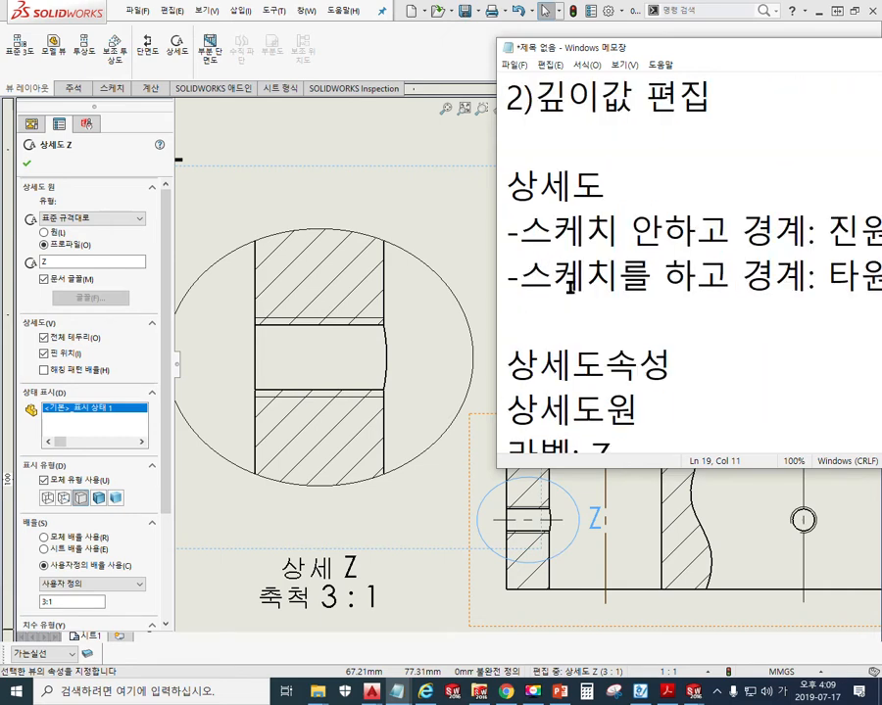
left_click(514, 310)
key("Delete")
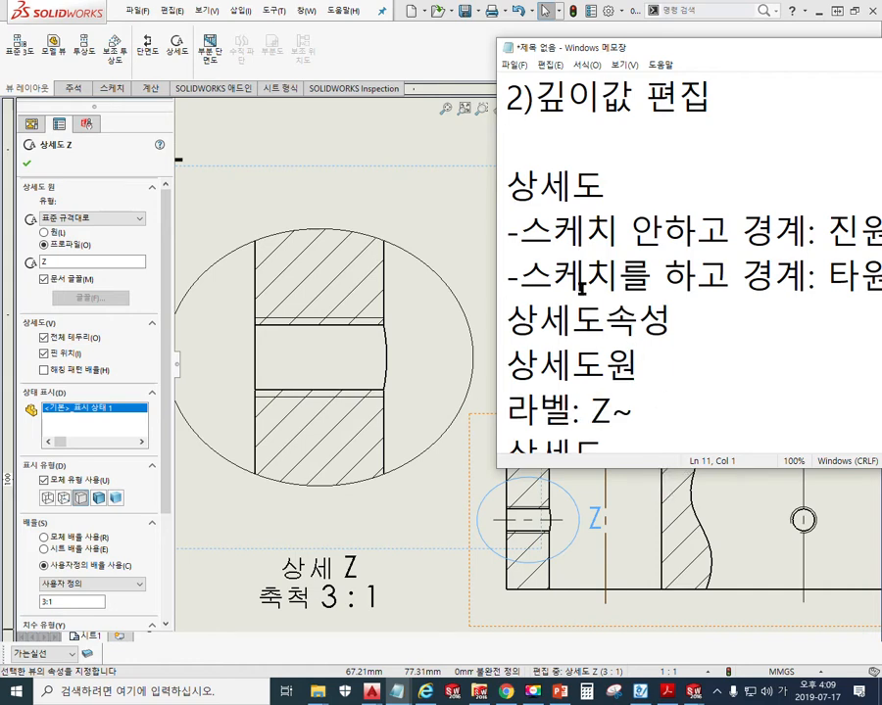
left_click_drag(563, 51, 657, 50)
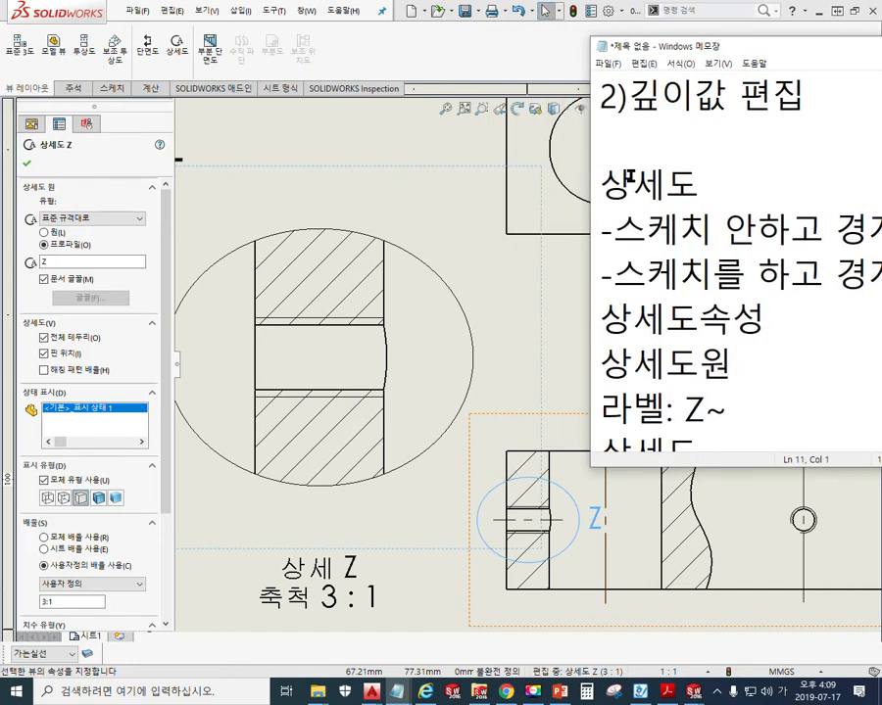
Step: Bring the notes forward again, enlarge their window, and highlight the lines from 상세도 through -사용자정의 3:1 for review
middle_click_drag(513, 387, 412, 383)
middle_click_drag(485, 378, 448, 385)
middle_click_drag(371, 520, 405, 512)
mouse_move(398, 691)
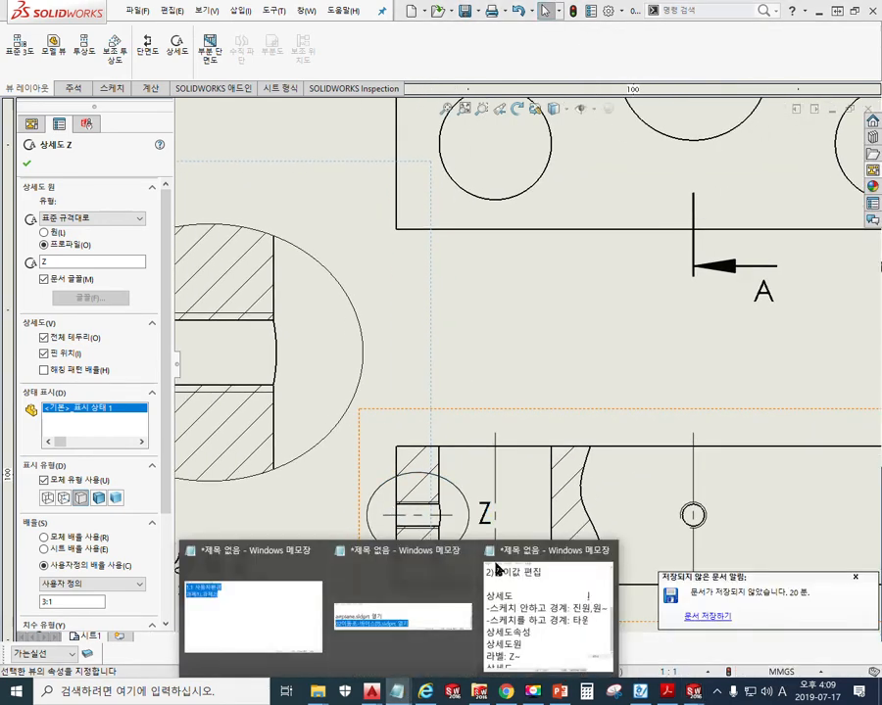
left_click(529, 607)
mouse_move(658, 46)
left_mouse_down()
mouse_move(637, 13)
mouse_move(638, 22)
left_mouse_up()
left_click_drag(615, 448, 619, 652)
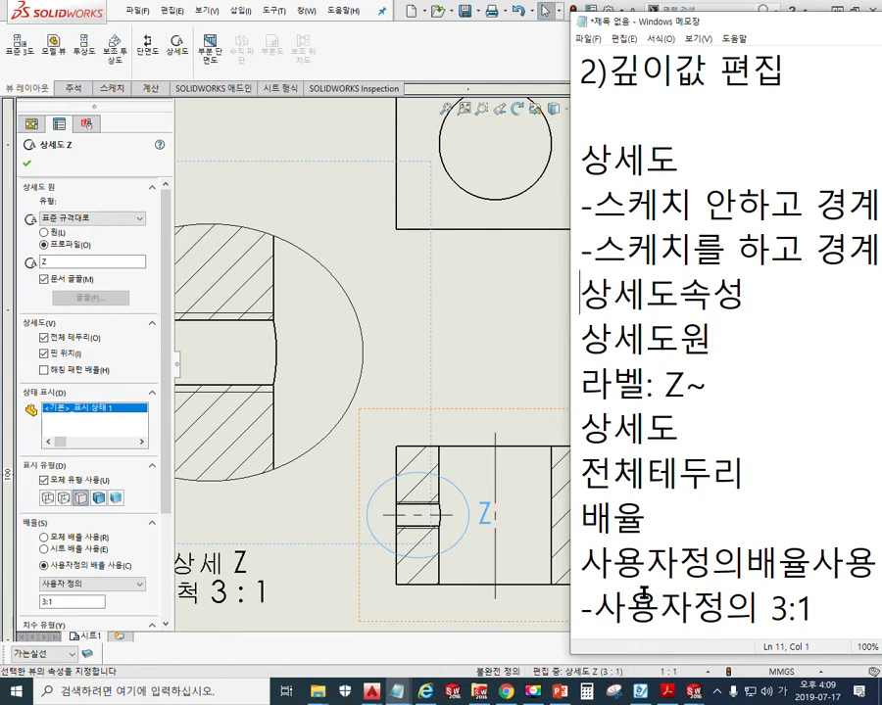
left_click(822, 614)
mouse_move(822, 615)
left_mouse_down()
mouse_move(397, 188)
mouse_move(389, 118)
left_mouse_up()
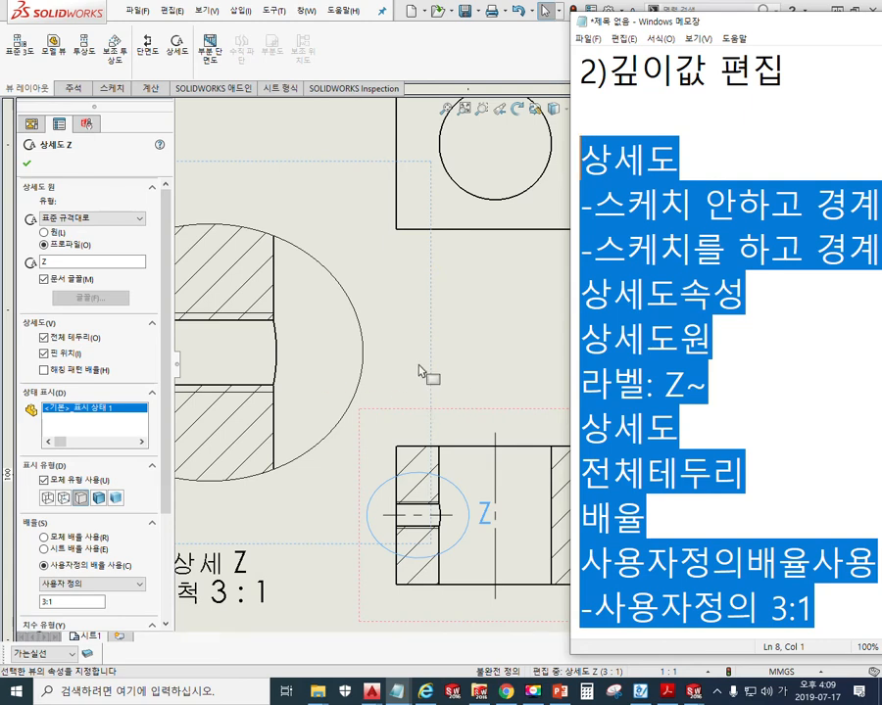
Step: Accept detail view Z's properties in SOLIDWORKS and switch to AutoCAD to examine the reference drawing 01-바이스05.dwg
left_click(27, 166)
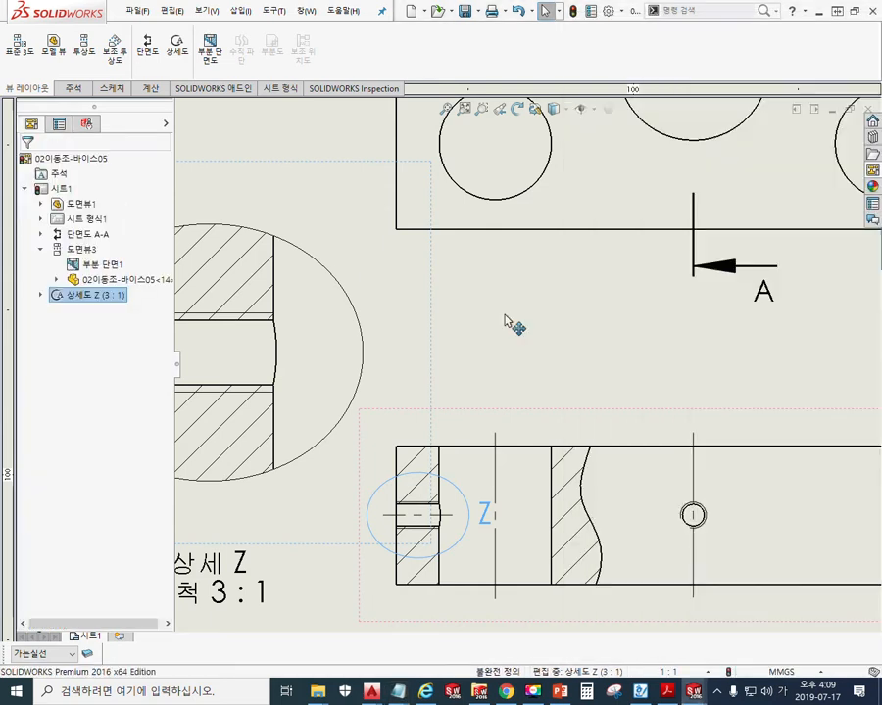
scroll(671, 442, "up", 5)
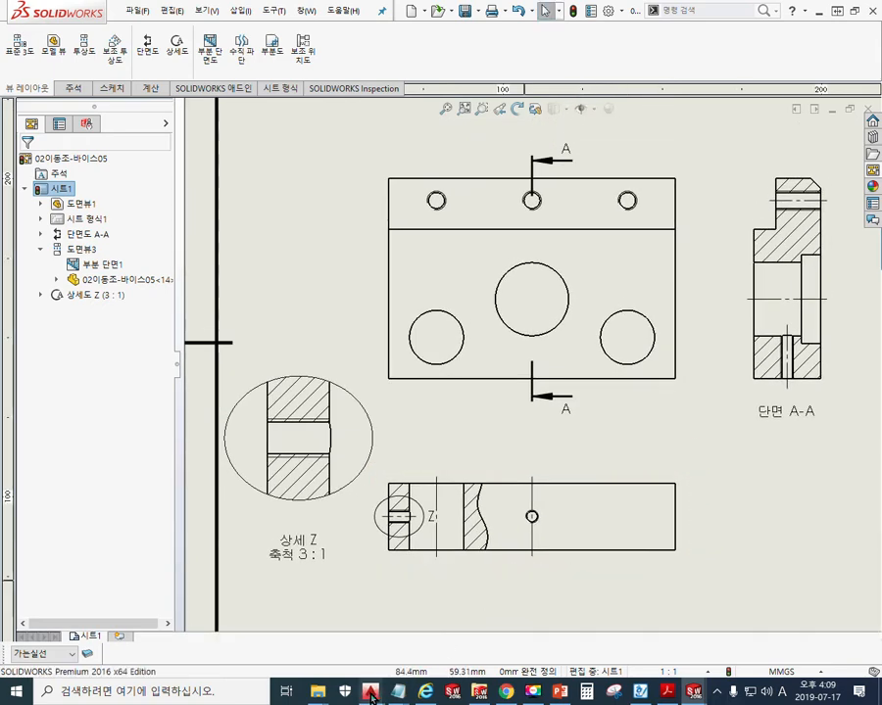
mouse_move(362, 683)
left_click(294, 615)
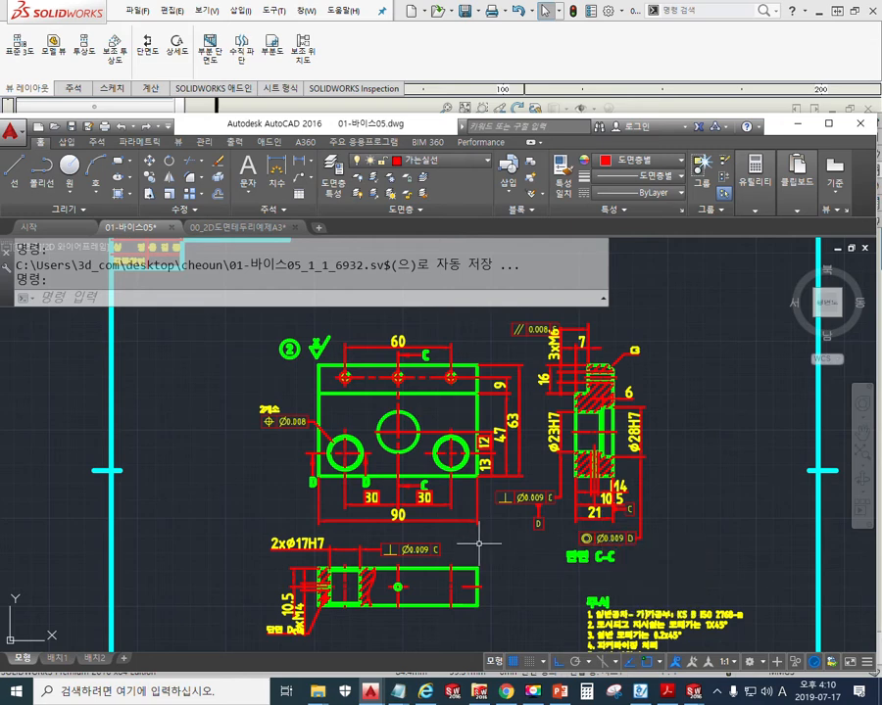
Step: Switch back to the SOLIDWORKS drawing and delete detail view Z together with its detail circle and sketch
mouse_move(694, 691)
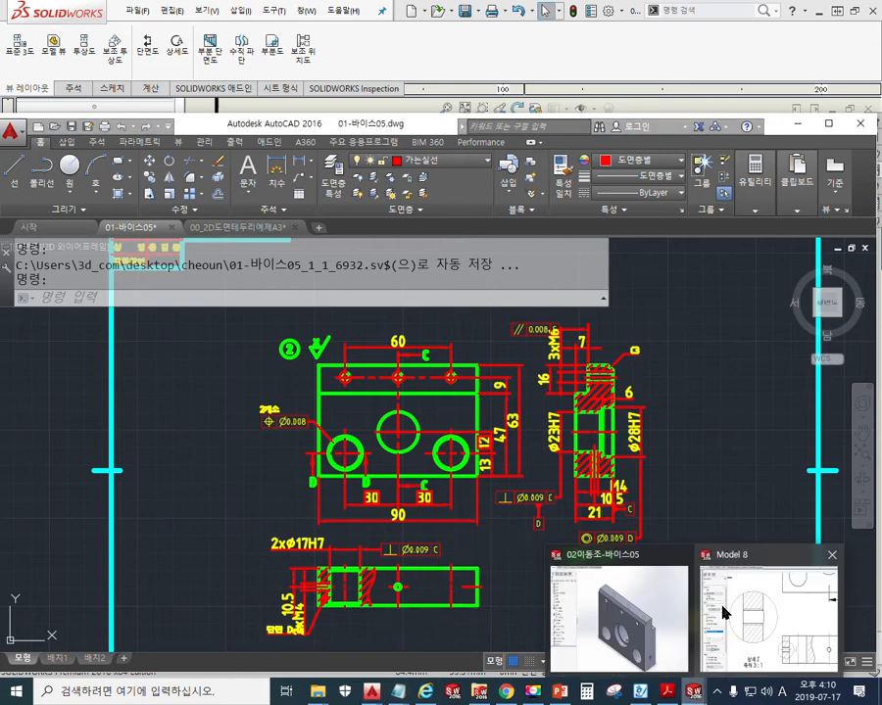
left_click(770, 615)
left_click(314, 353)
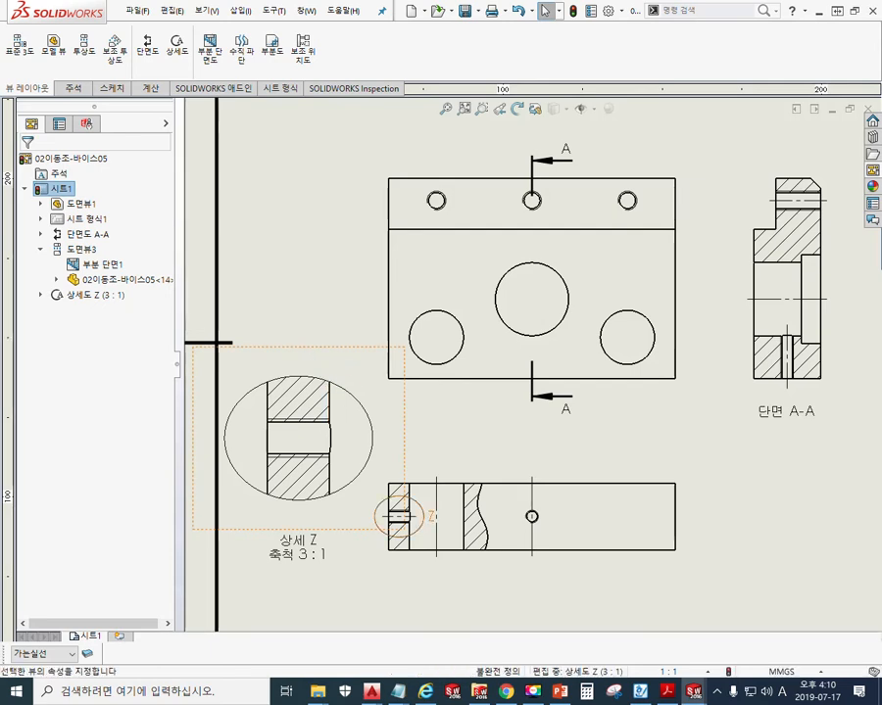
key("Delete")
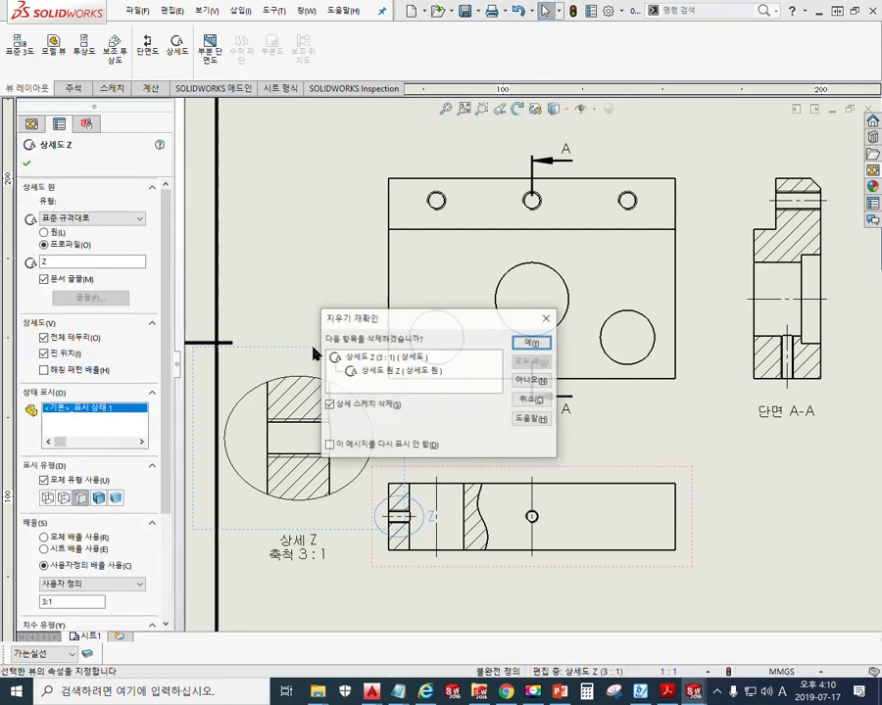
left_click(535, 345)
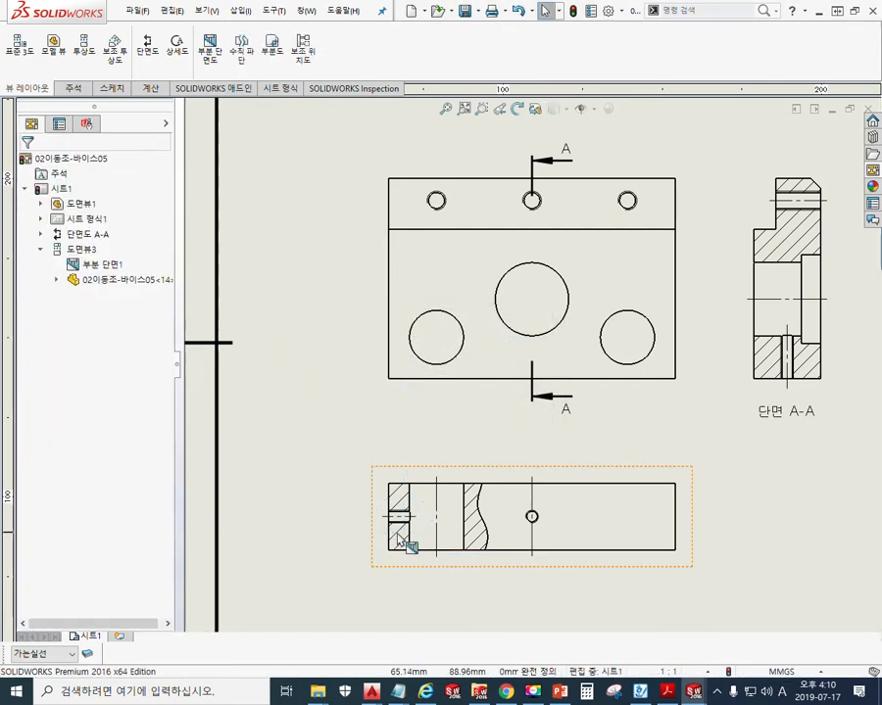
Step: Insert the dimensions marked for drawing into 도면뷰1 with Model Items, eliminating duplicates and changing the source to the entire model
scroll(429, 558, "down", 5)
scroll(437, 533, "up", 5)
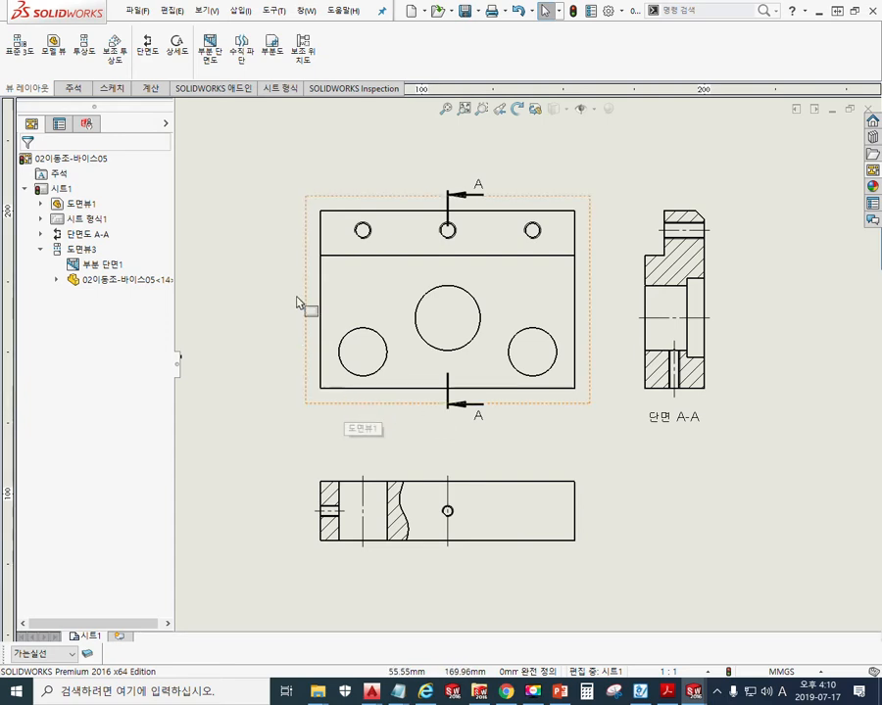
left_click(305, 201)
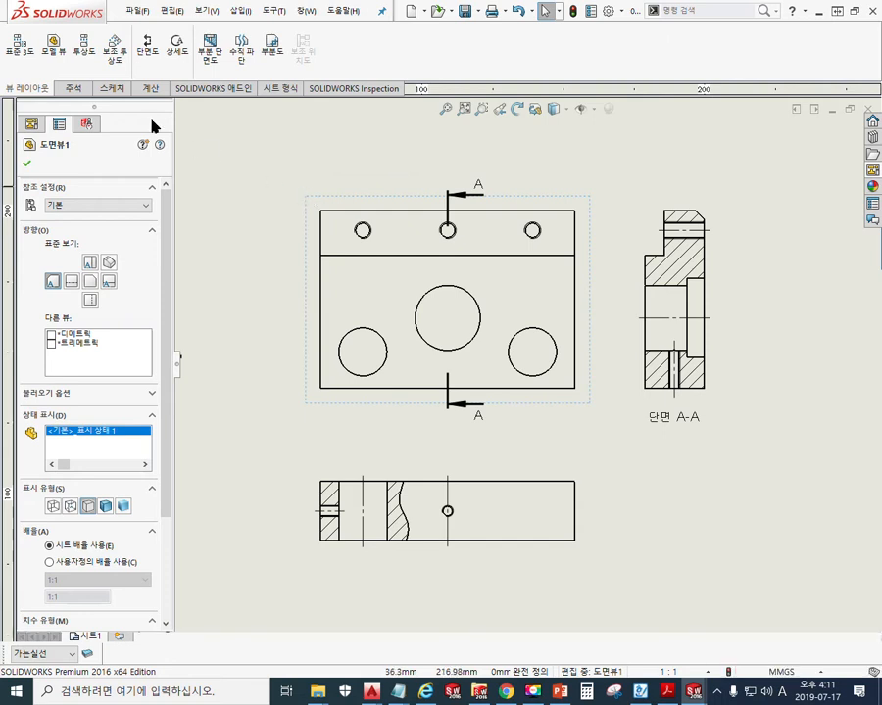
left_click(76, 89)
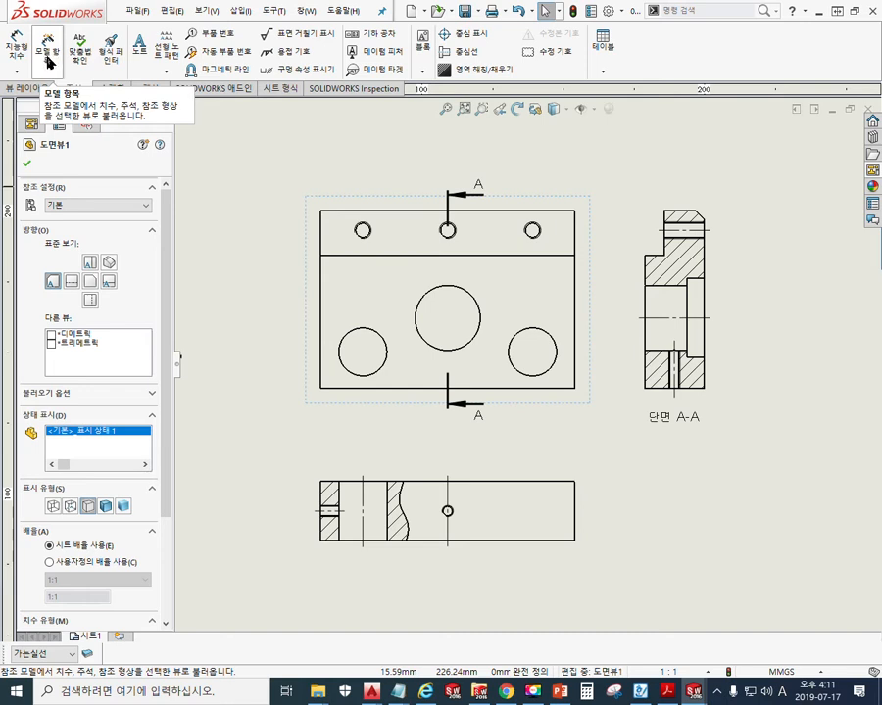
left_click(47, 58)
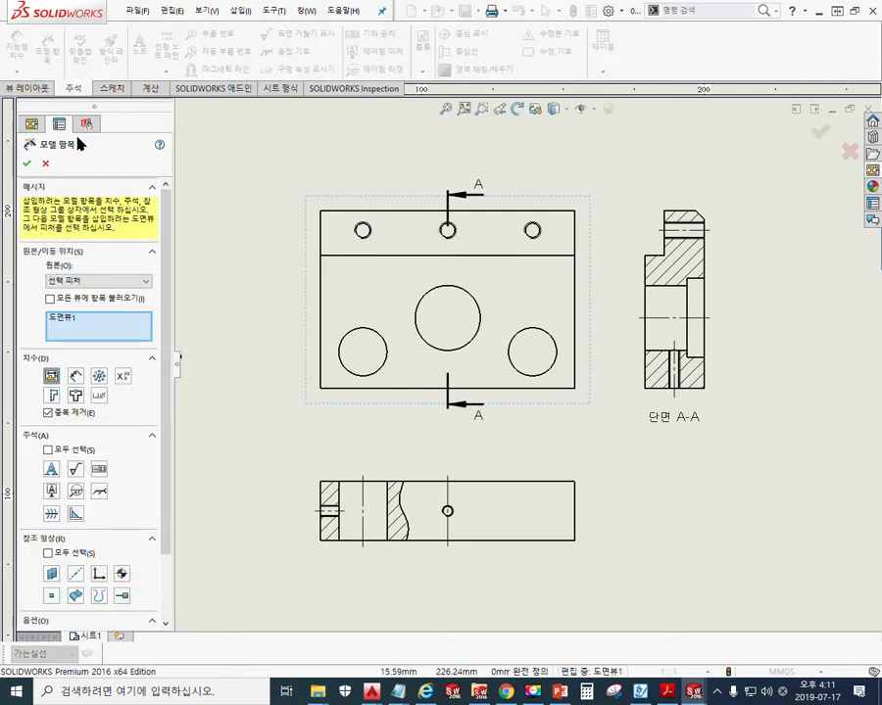
left_click_drag(165, 213, 171, 249)
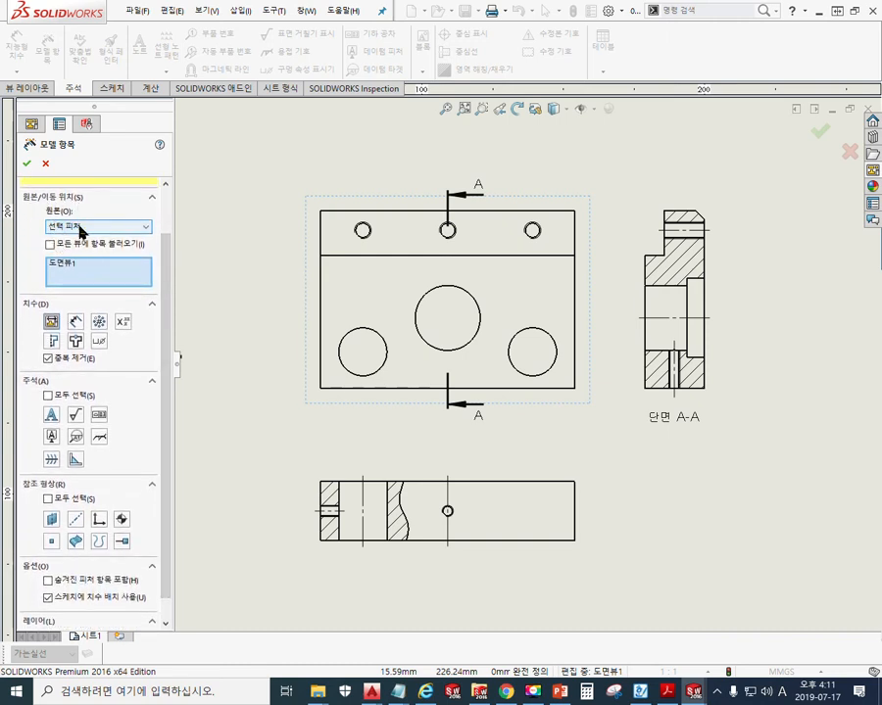
left_click(114, 228)
left_click(113, 227)
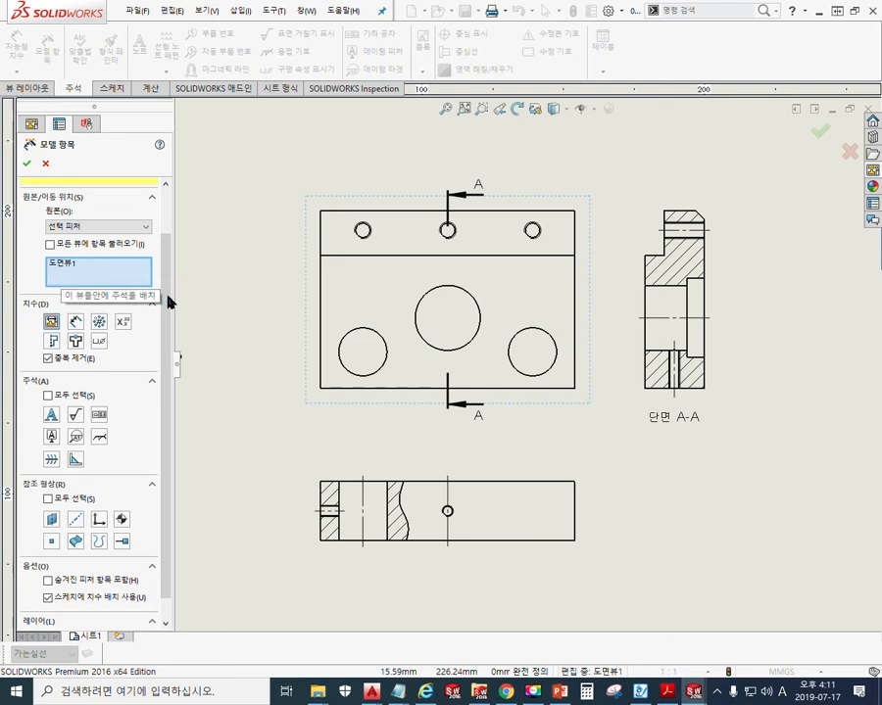
scroll(166, 294, "down", 2)
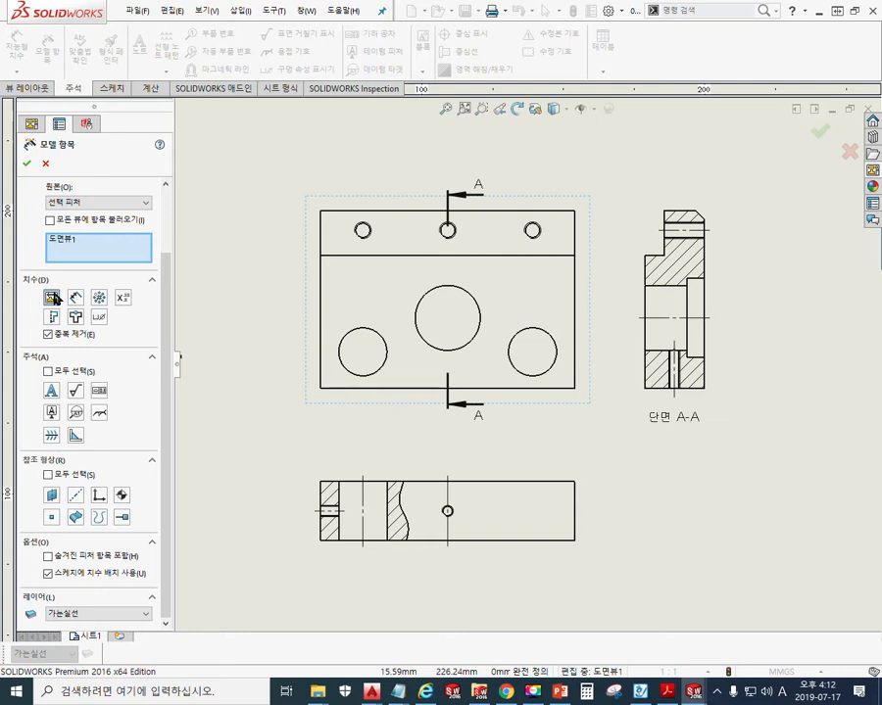
left_click(26, 164)
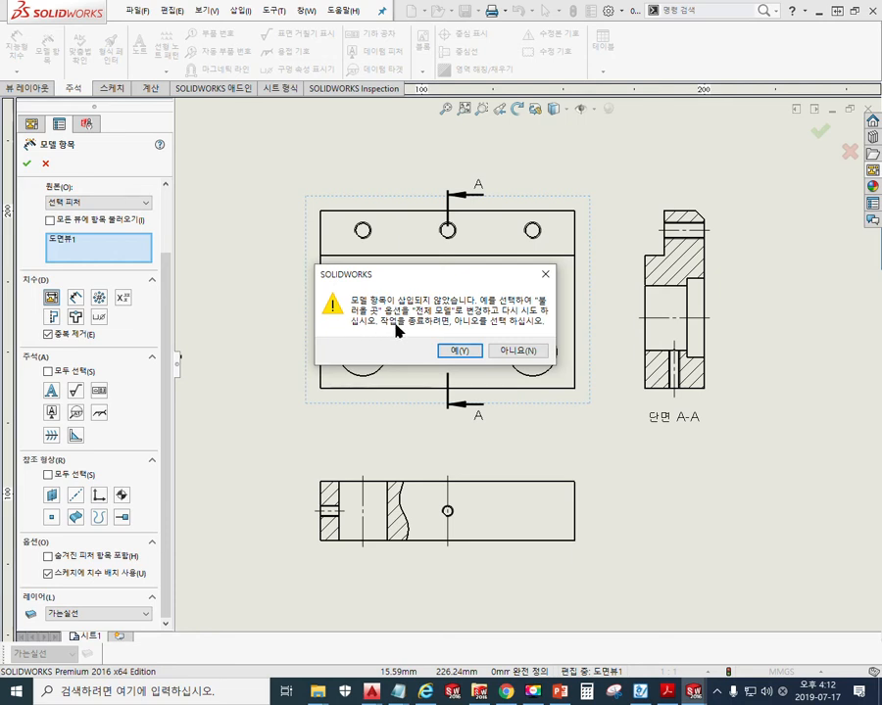
left_click(456, 353)
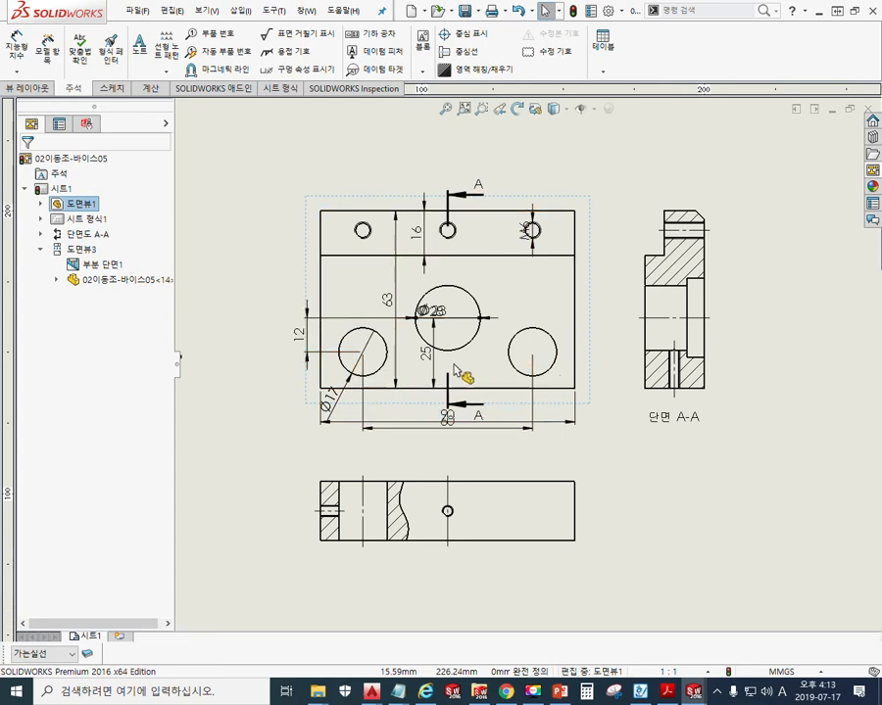
Step: Restore the SOLIDWORKS window down, fit it to the left half of the desktop, and narrow its feature tree
mouse_move(466, 353)
left_mouse_down()
mouse_move(407, 352)
mouse_move(443, 370)
left_mouse_up()
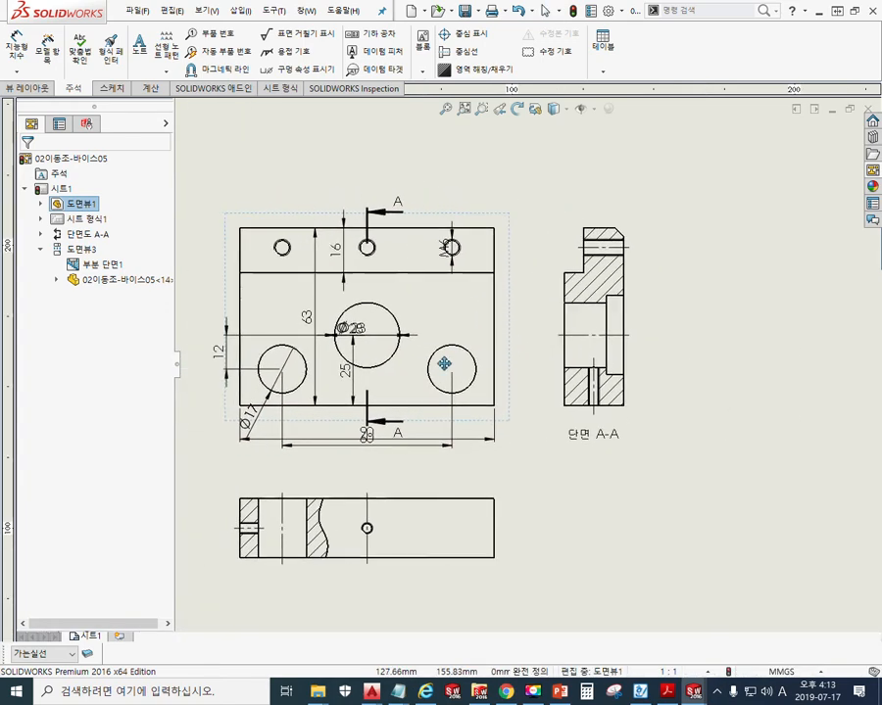
left_click(854, 13)
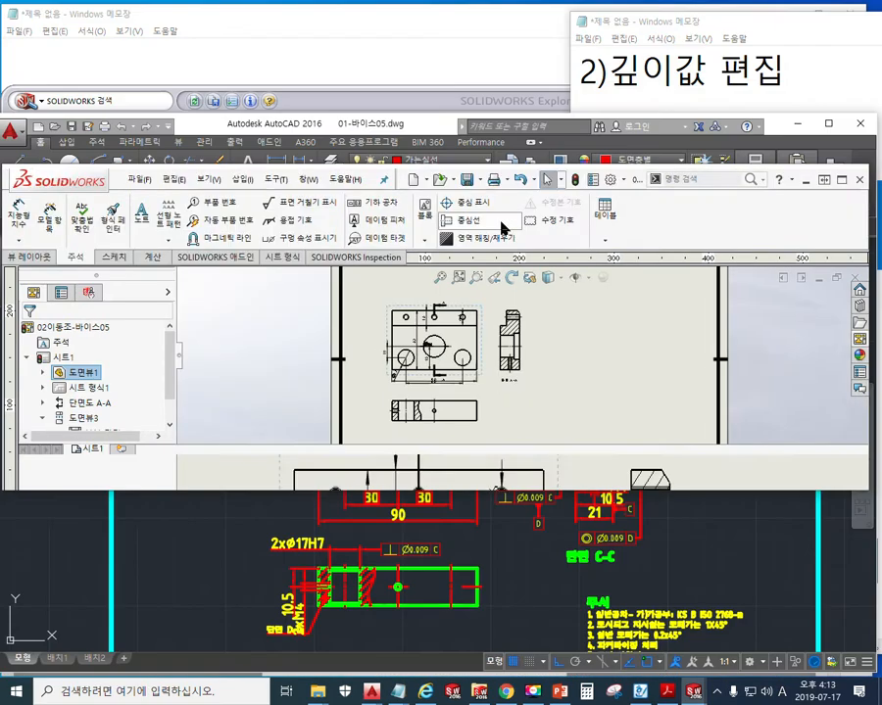
mouse_move(859, 487)
left_mouse_down()
mouse_move(523, 535)
mouse_move(449, 652)
left_mouse_up()
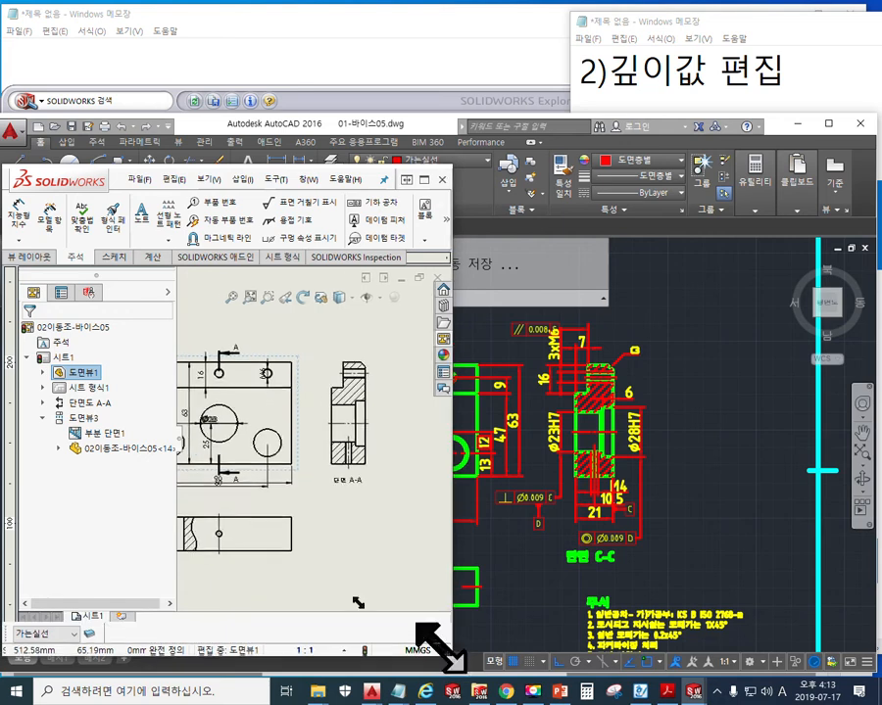
left_click_drag(175, 324, 84, 323)
Step: Bring AutoCAD forward and resize its window to fill the right half of the desktop beside SOLIDWORKS
left_click(559, 569)
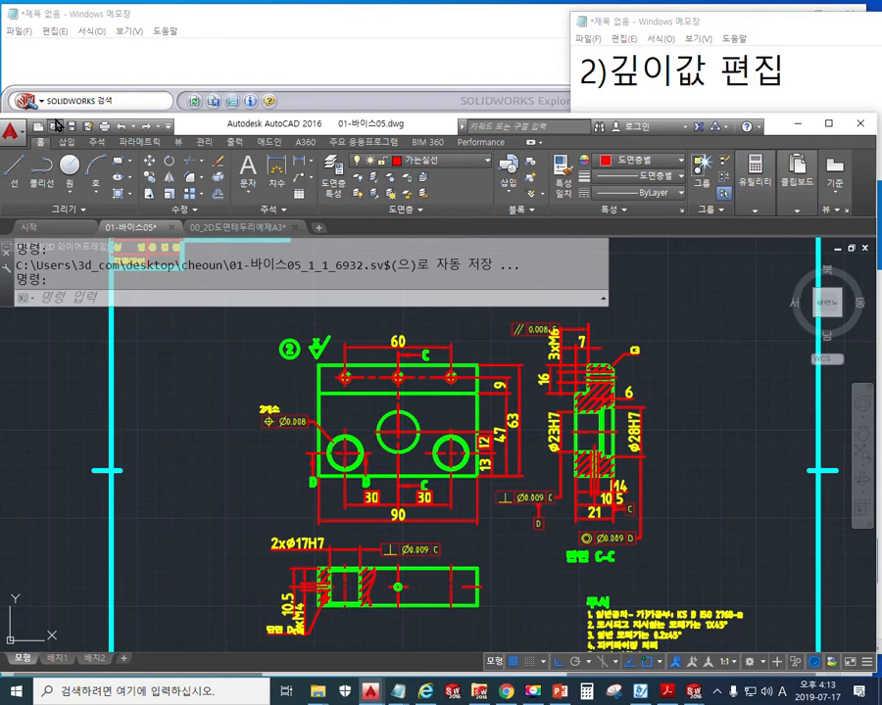
left_click_drag(875, 257, 400, 276)
mouse_move(51, 122)
left_mouse_down()
mouse_move(538, 183)
mouse_move(516, 142)
mouse_move(503, 150)
mouse_move(531, 148)
left_mouse_up()
left_click_drag(473, 335, 439, 339)
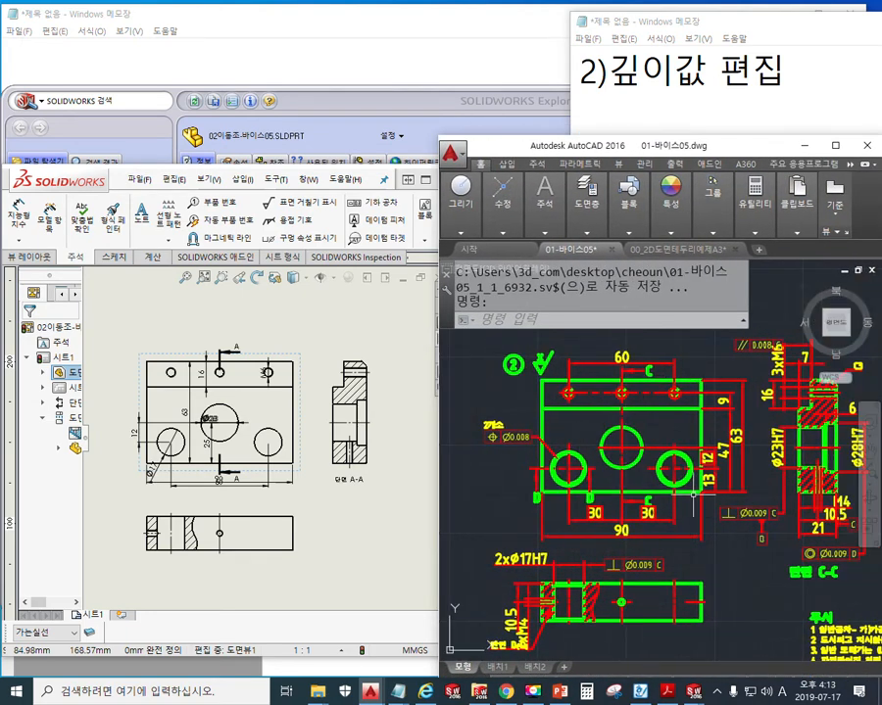
Step: Compare the front view with the AutoCAD reference drawing and delete the 16 mm step-height dimension from the SOLIDWORKS front view
scroll(662, 421, "up", 2)
middle_click_drag(662, 421, 688, 511)
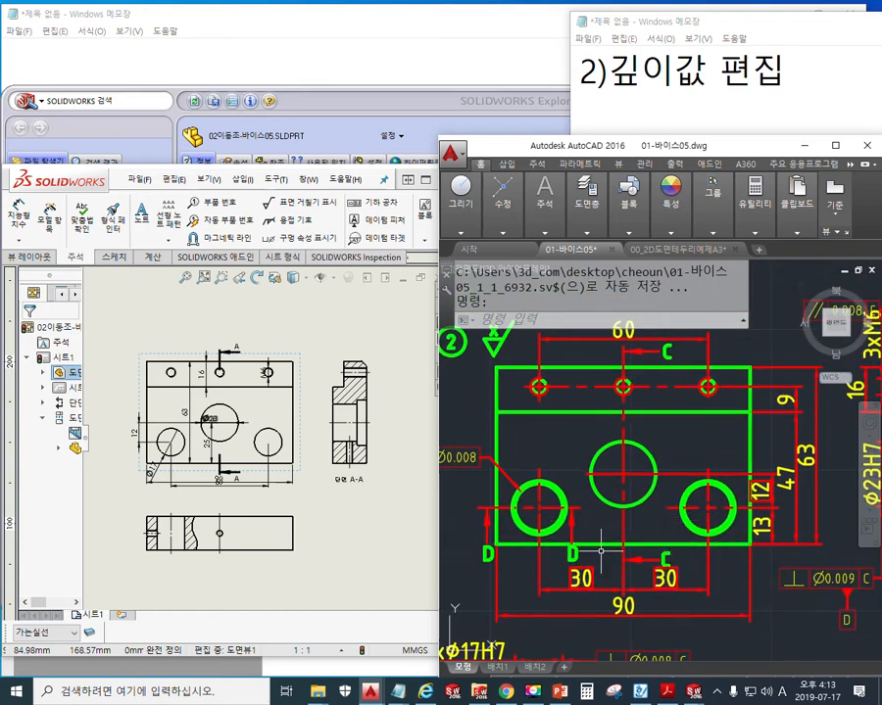
left_click(343, 546)
scroll(152, 458, "down", 1)
scroll(222, 459, "down", 1)
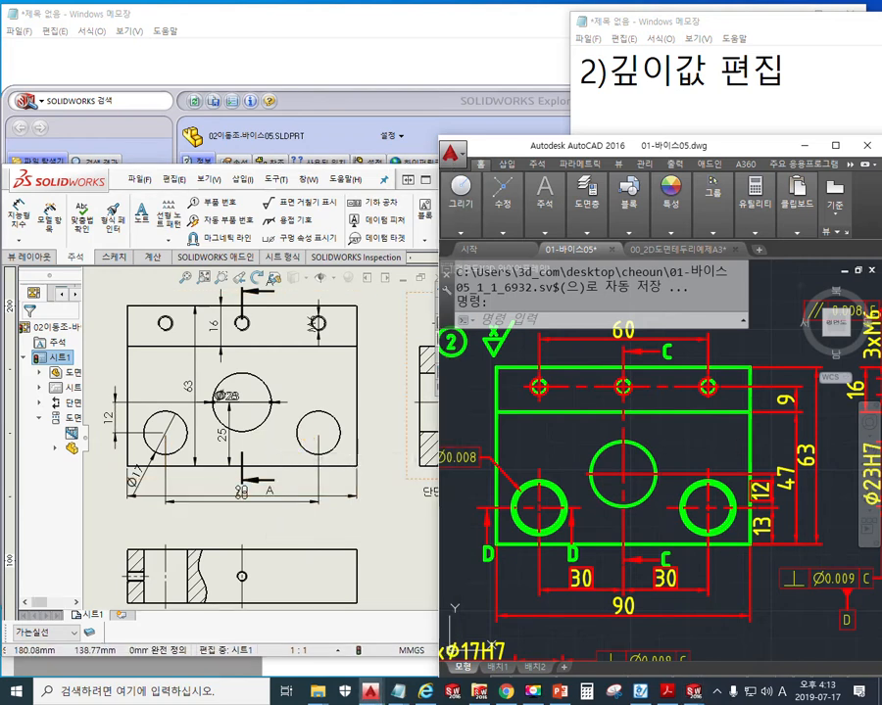
middle_click_drag(766, 437, 652, 443)
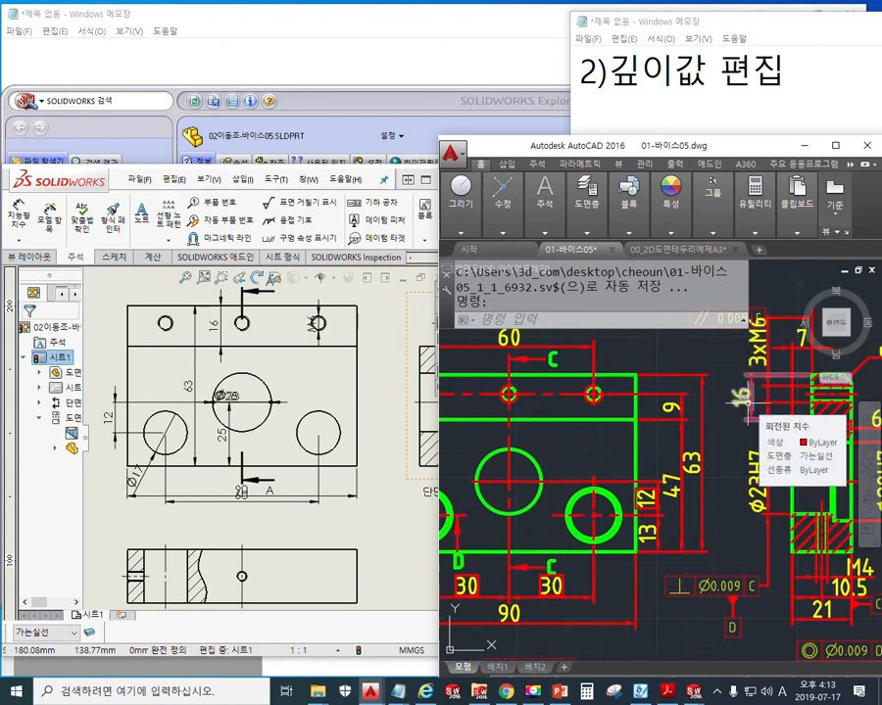
left_click(216, 330)
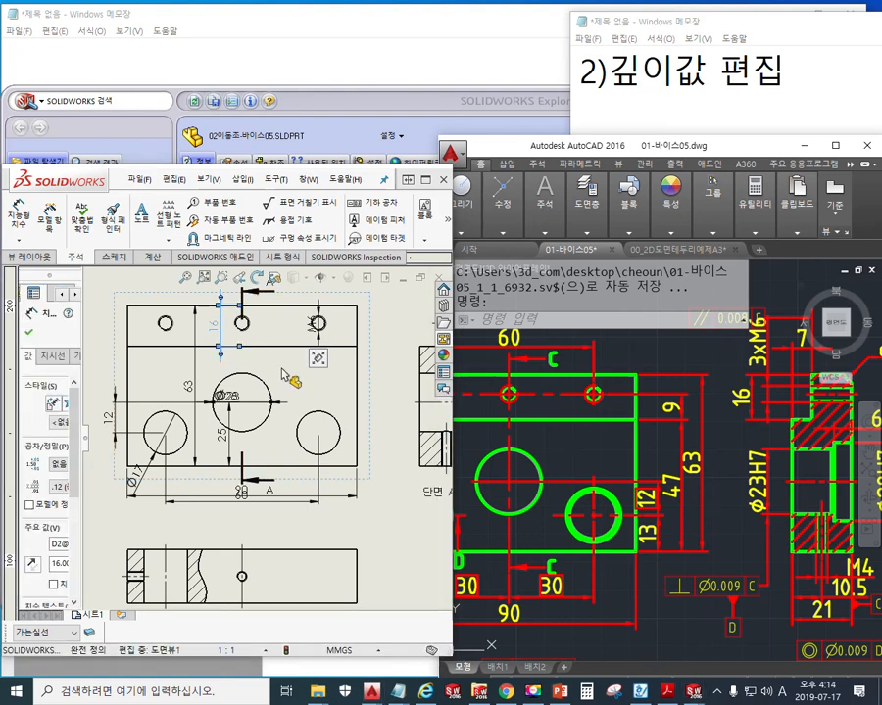
key("Delete")
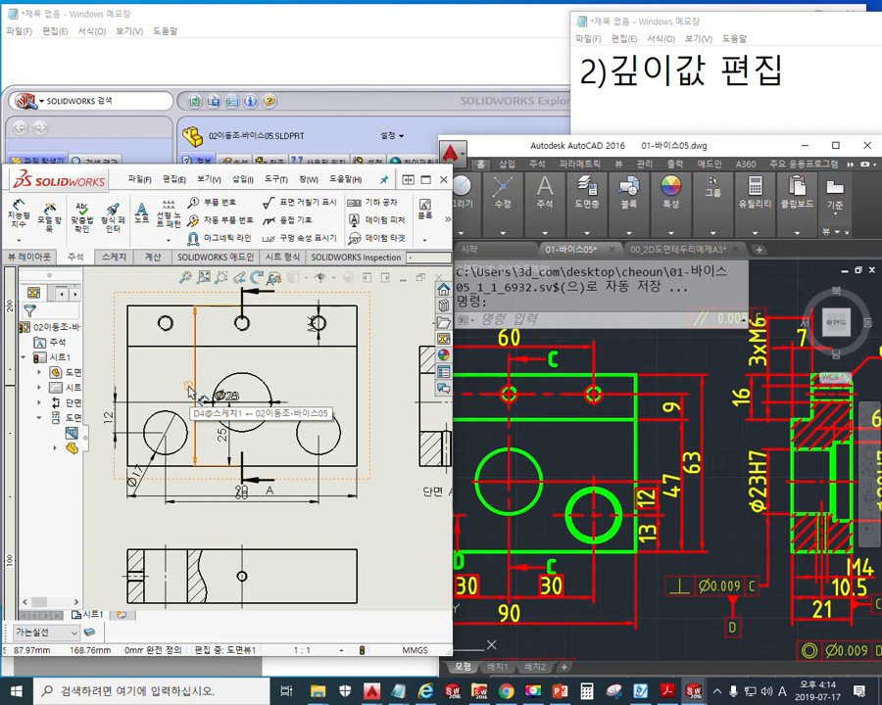
Step: Move the AutoCAD window off this screen and maximize the SOLIDWORKS window
left_click(655, 348)
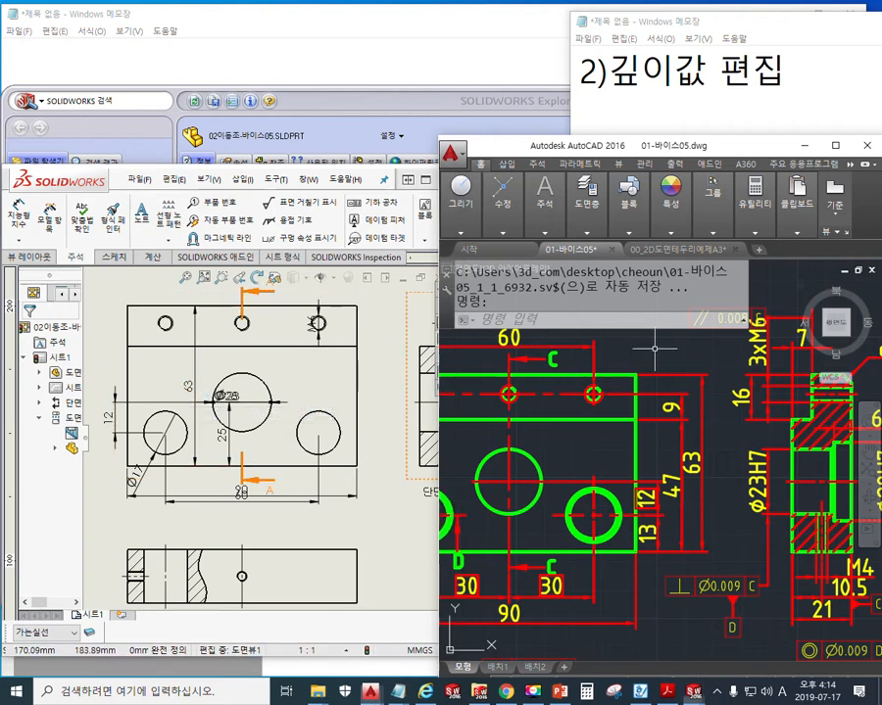
left_click_drag(540, 149, 0, 147)
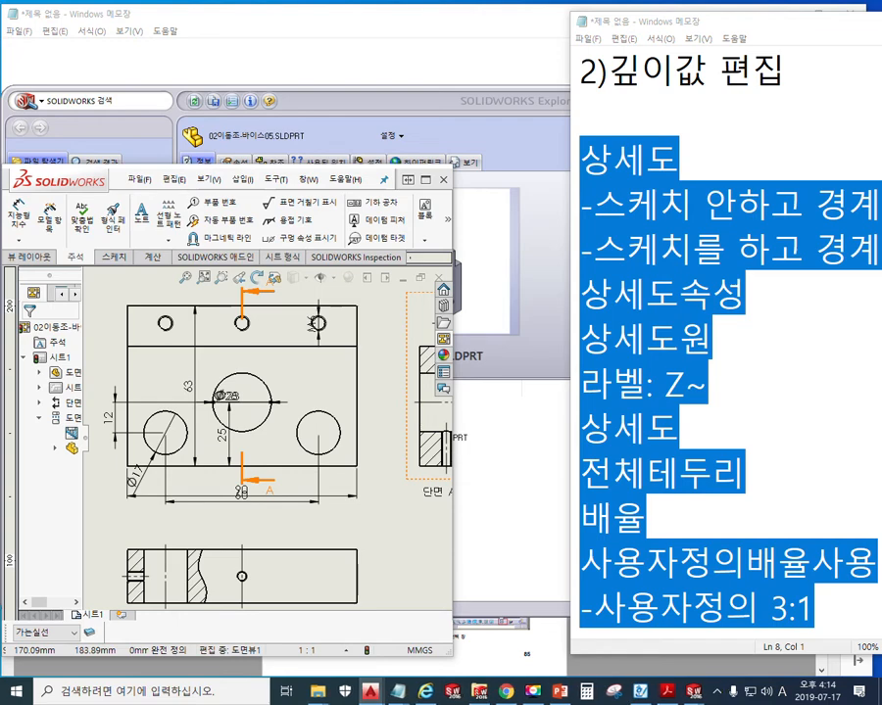
left_click(426, 179)
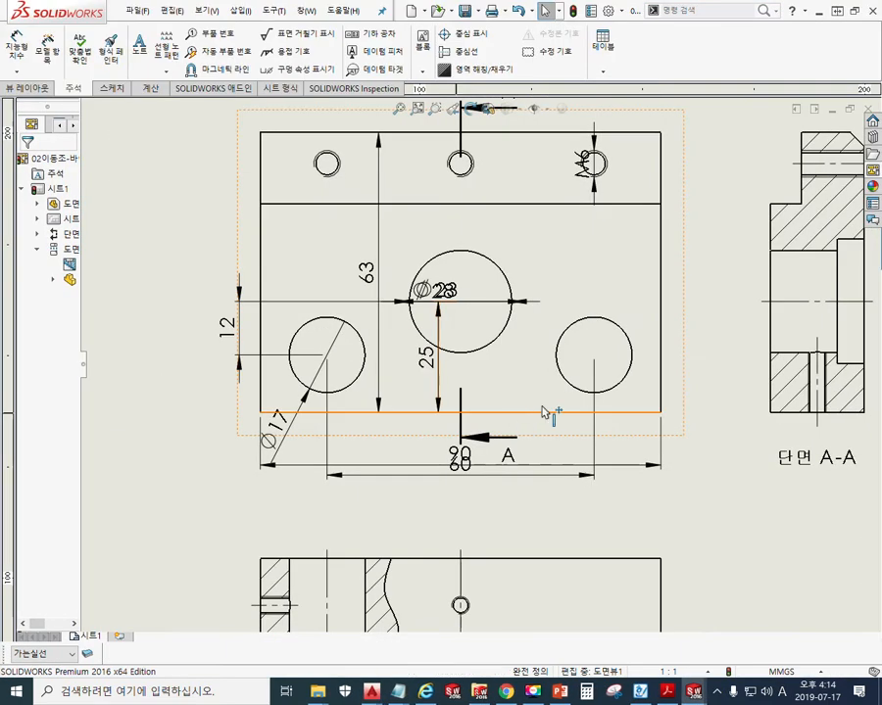
Step: Move the 63 mm overall height dimension from inside the front view to outside the part's right edge
middle_click_drag(508, 366, 507, 437)
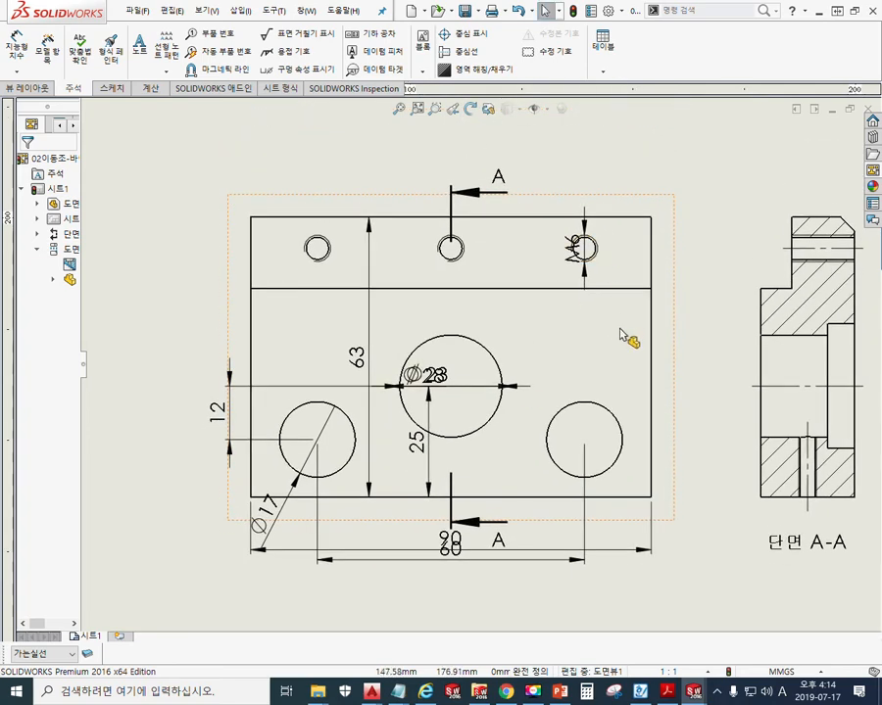
middle_click_drag(557, 272, 495, 284)
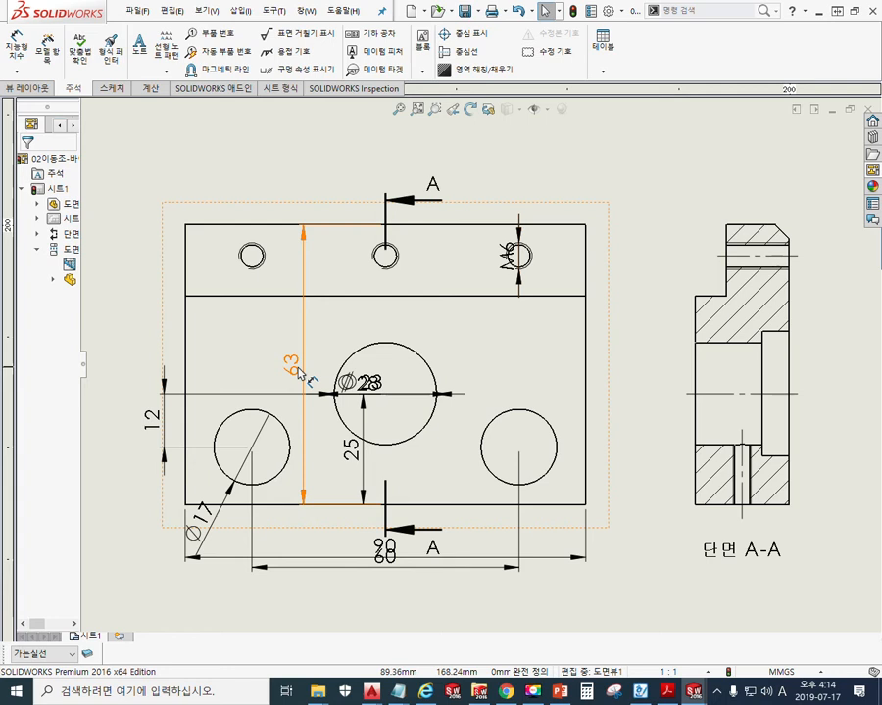
left_click_drag(302, 375, 649, 364)
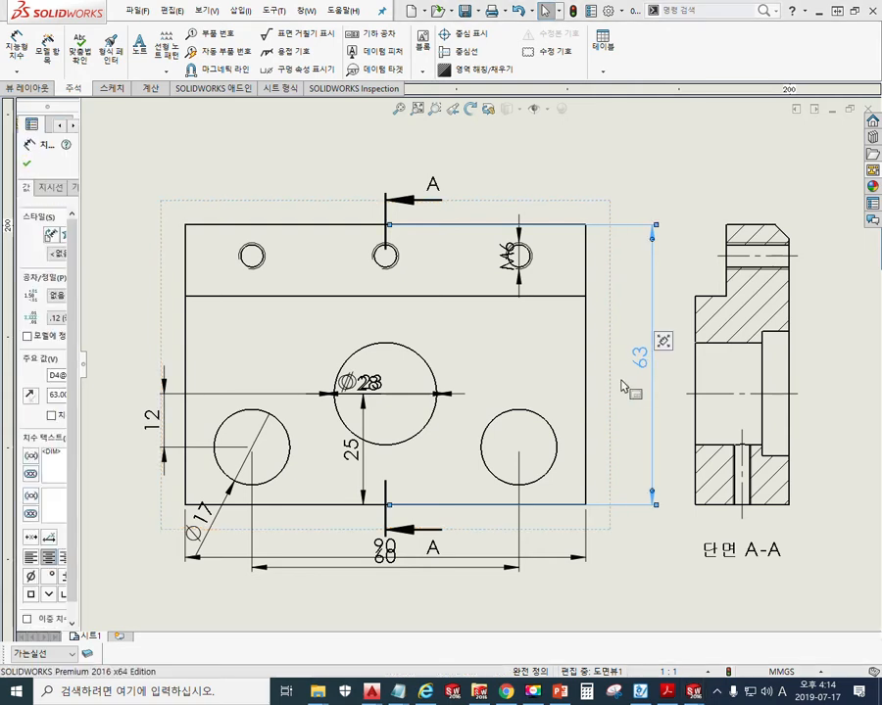
Step: Mark the 63 mm dimension and its upper extension line with temporary red screen-pen strokes, and clear them
key("F12")
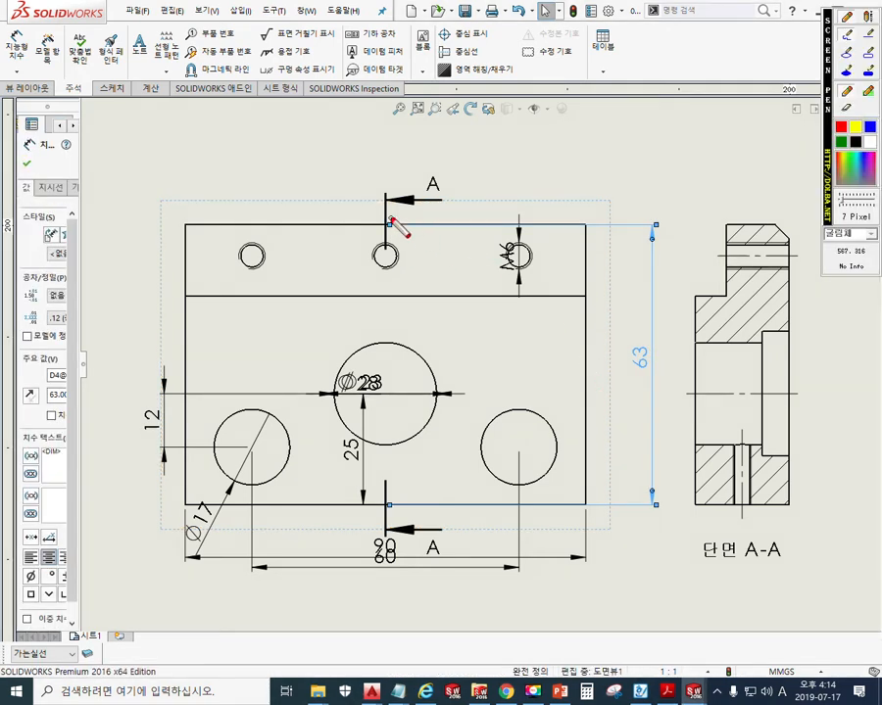
left_click_drag(390, 224, 653, 223)
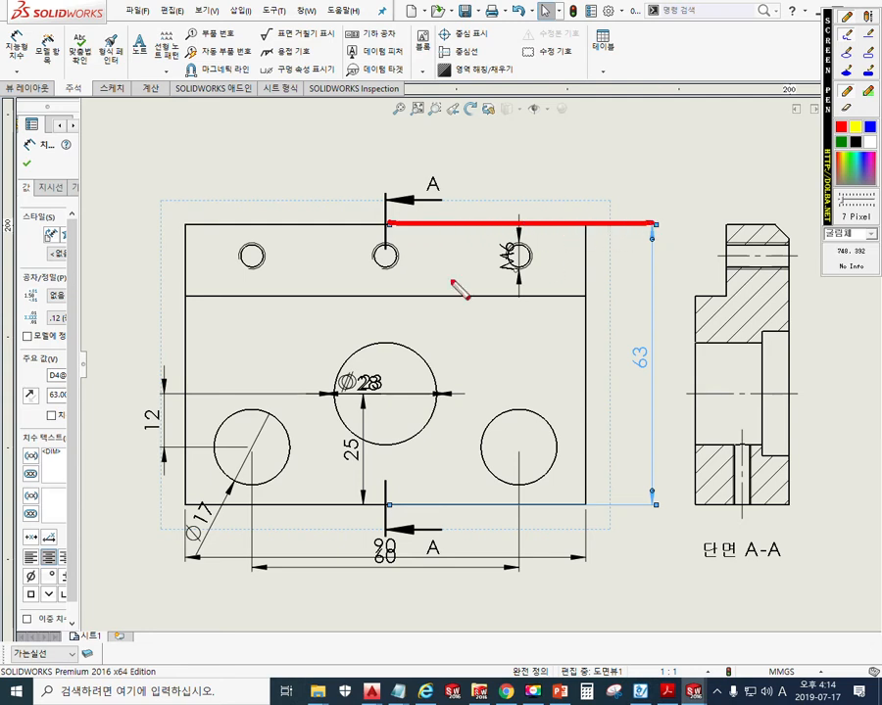
left_click_drag(477, 192, 454, 249)
left_click_drag(453, 206, 471, 248)
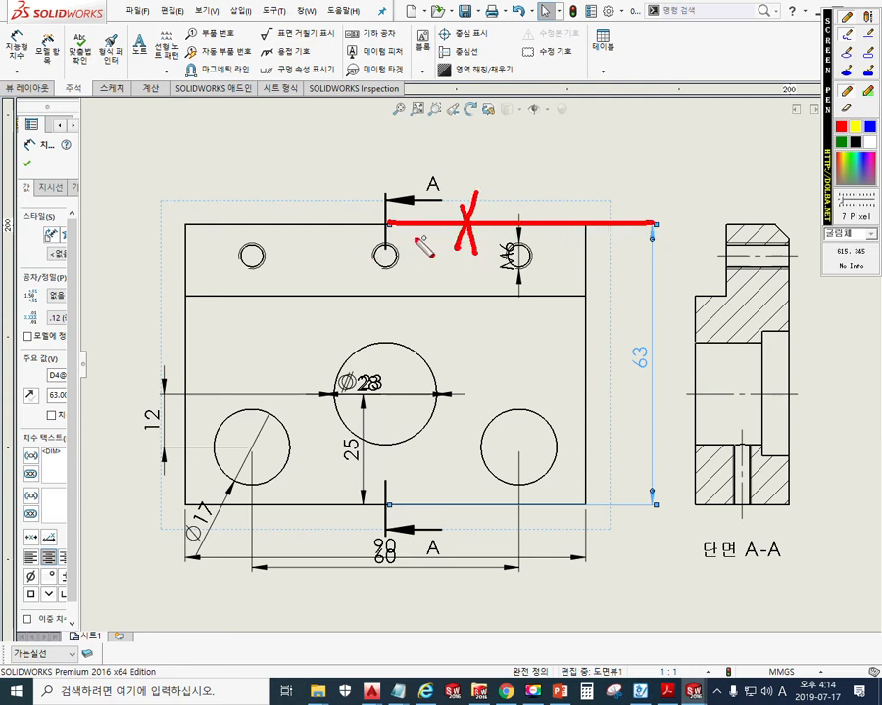
mouse_move(392, 223)
left_mouse_down()
mouse_move(395, 242)
mouse_move(533, 291)
mouse_move(584, 231)
mouse_move(586, 268)
left_mouse_up()
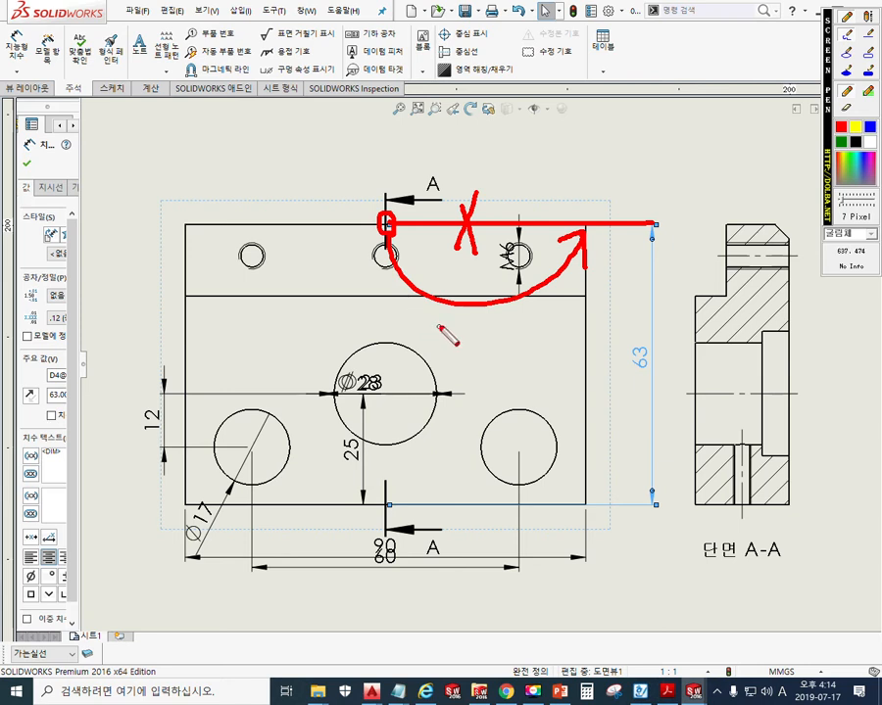
mouse_move(649, 316)
left_mouse_down()
mouse_move(662, 327)
mouse_move(655, 399)
left_mouse_up()
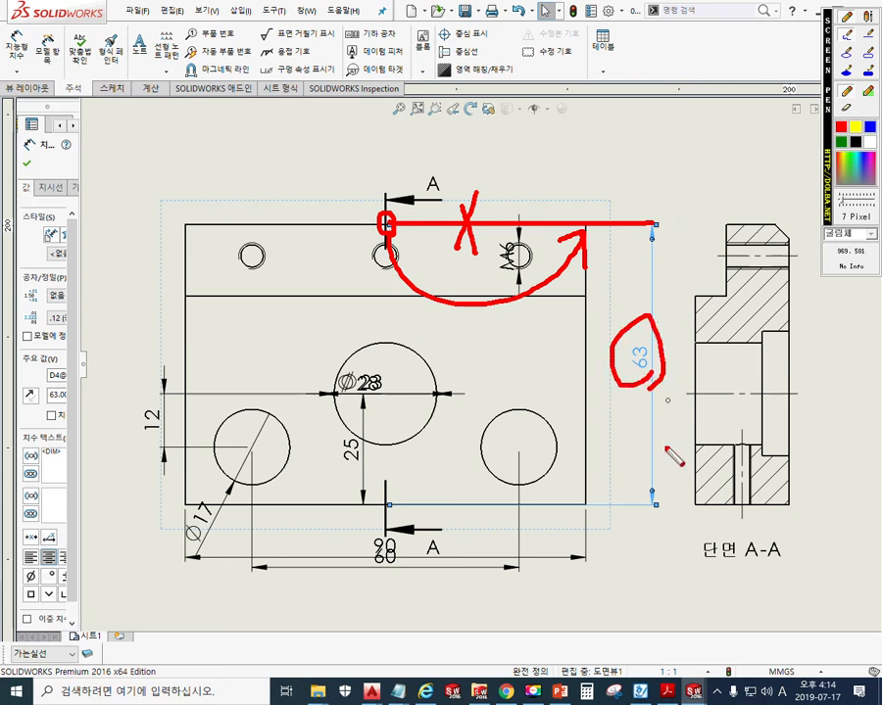
key("Escape")
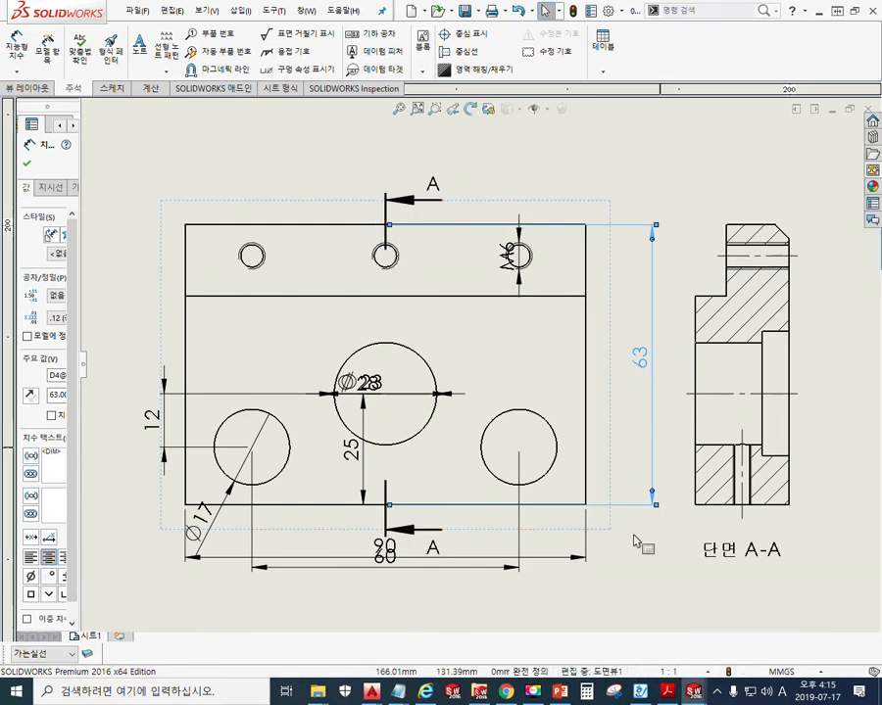
Step: Delete the M6 thread dimension from the front view and shift the 12 mm dimension slightly closer to the part's left edge
left_click(655, 569)
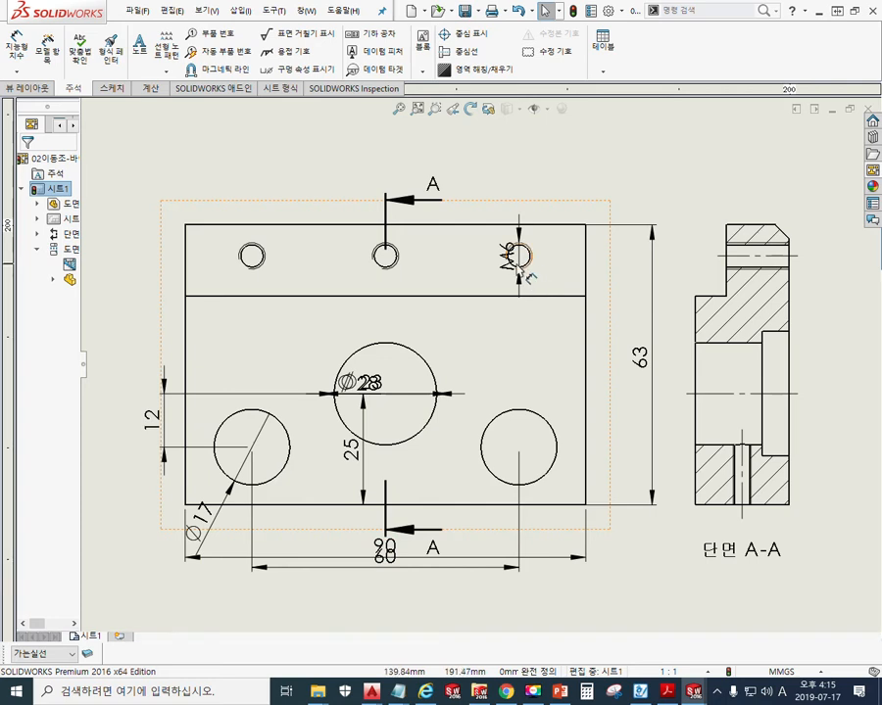
left_click_drag(514, 253, 544, 132)
mouse_move(550, 181)
left_mouse_down()
mouse_move(578, 165)
mouse_move(557, 186)
mouse_move(549, 176)
mouse_move(563, 178)
mouse_move(552, 199)
mouse_move(580, 162)
mouse_move(582, 176)
mouse_move(515, 200)
mouse_move(575, 174)
mouse_move(539, 203)
mouse_move(549, 168)
mouse_move(538, 181)
mouse_move(554, 169)
mouse_move(545, 186)
left_mouse_up()
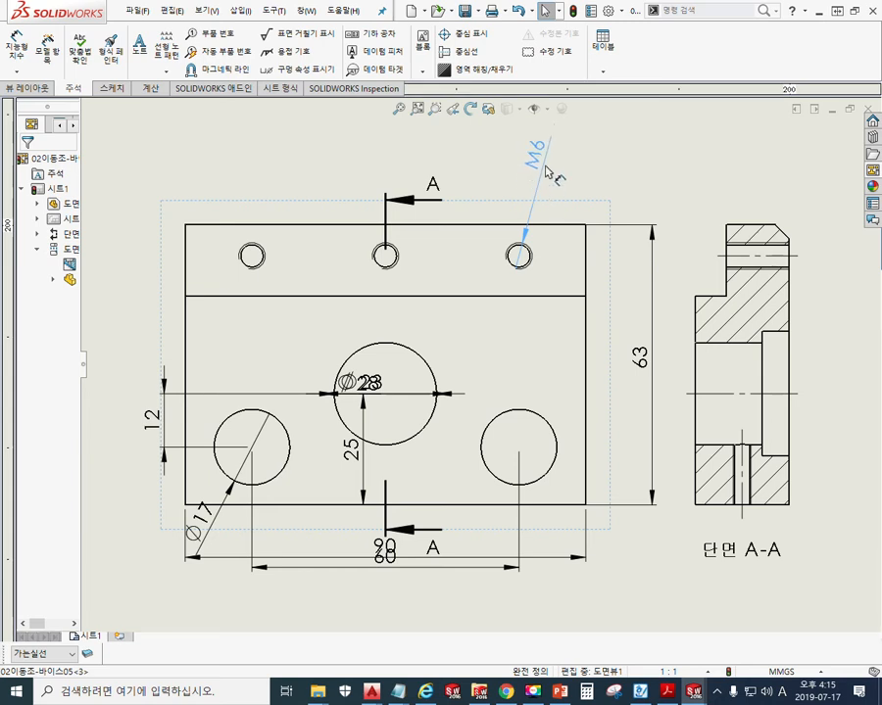
key("Delete")
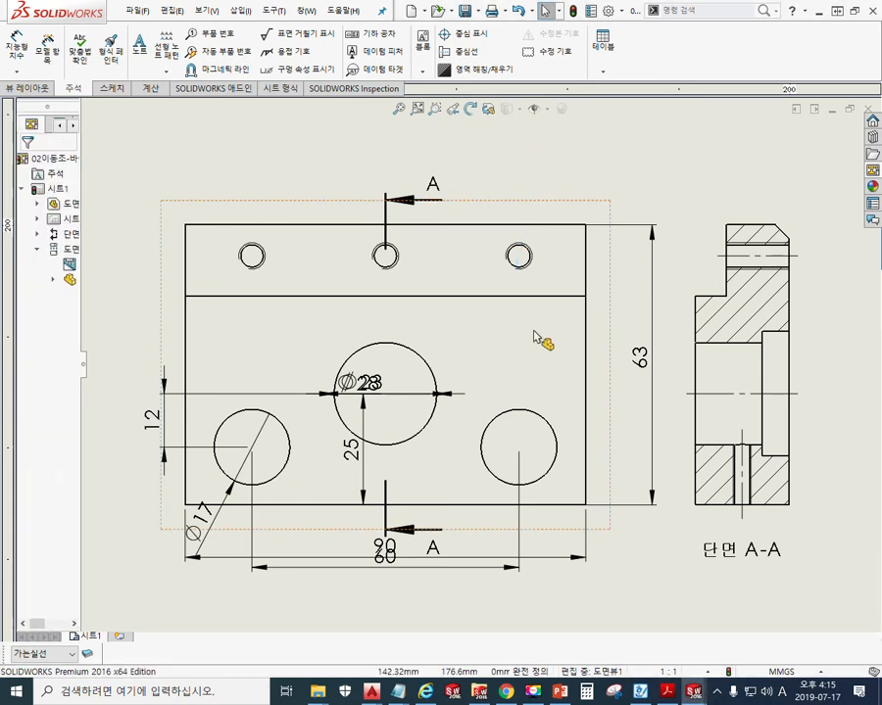
middle_click_drag(402, 513, 425, 423)
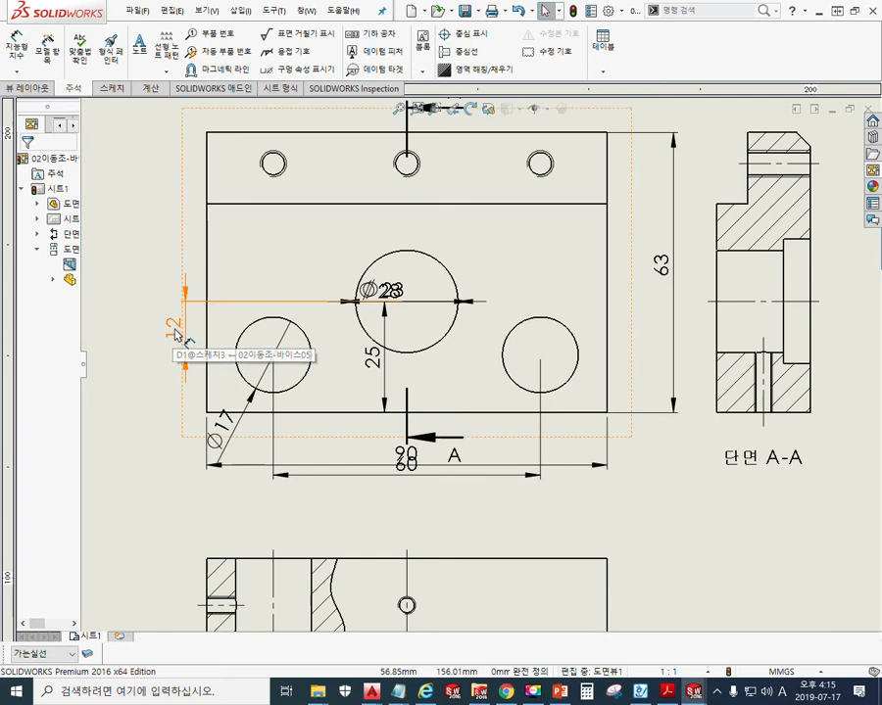
mouse_move(174, 337)
left_mouse_down()
mouse_move(627, 337)
mouse_move(619, 330)
mouse_move(143, 298)
mouse_move(170, 309)
mouse_move(186, 339)
left_mouse_up()
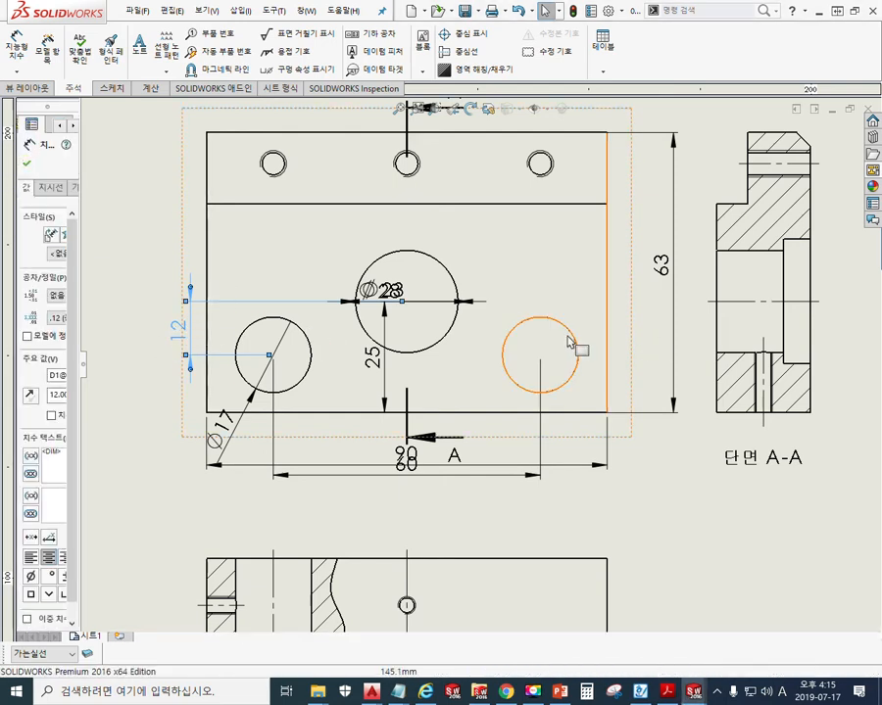
Step: Mark the 12 mm spacing beside the lower-right hole with temporary red screen-pen strokes, and clear them
key("F12")
left_click_drag(575, 303, 621, 304)
left_click_drag(572, 362, 618, 362)
mouse_move(615, 308)
left_mouse_down()
mouse_move(609, 357)
mouse_move(617, 318)
left_mouse_up()
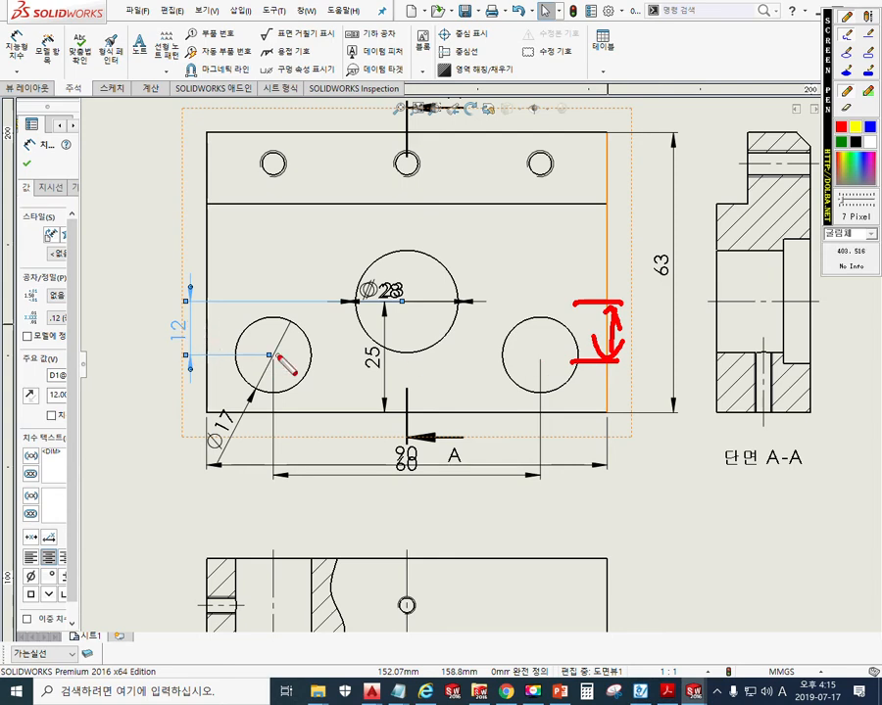
key("Escape")
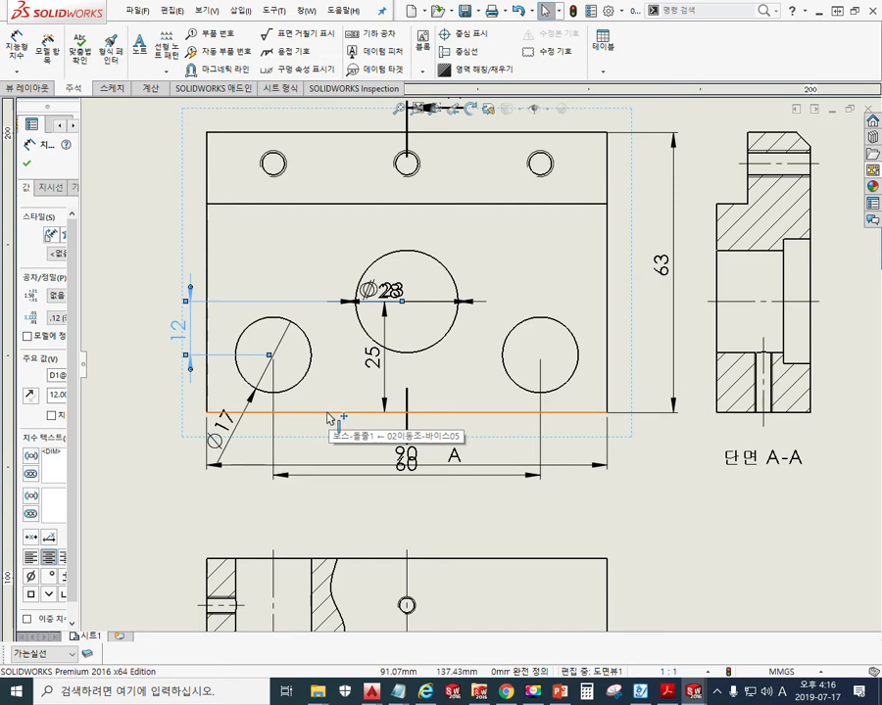
Step: Separate the overlapping Ø28 and Ø23 dimensions on the central hole and delete both from the front view
left_click(397, 288)
left_click_drag(408, 277, 487, 232, "ctrl")
left_click_drag(377, 292, 345, 257)
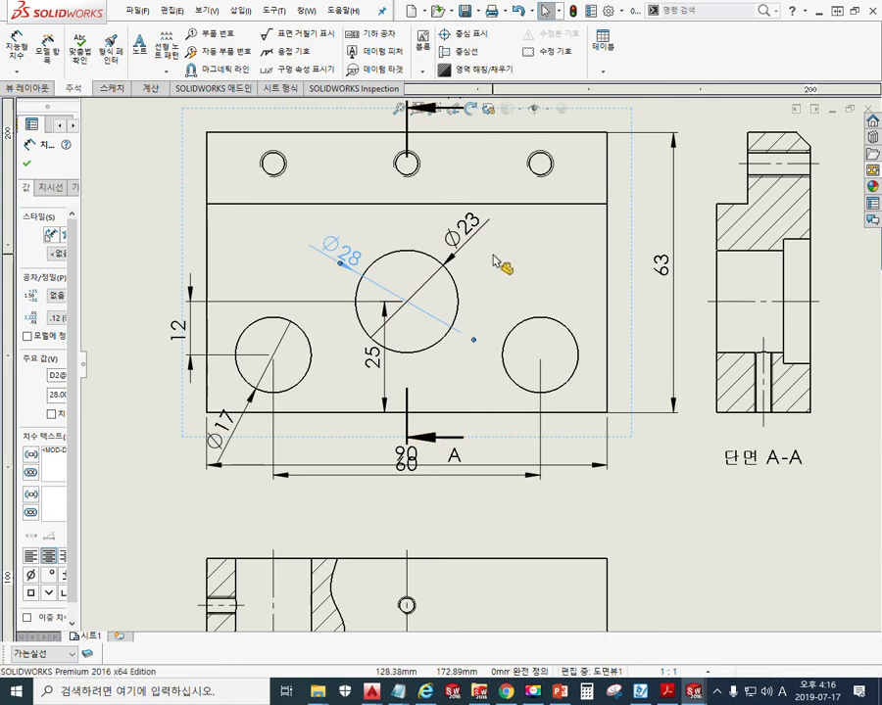
key("Delete")
left_click(477, 234)
key("Delete")
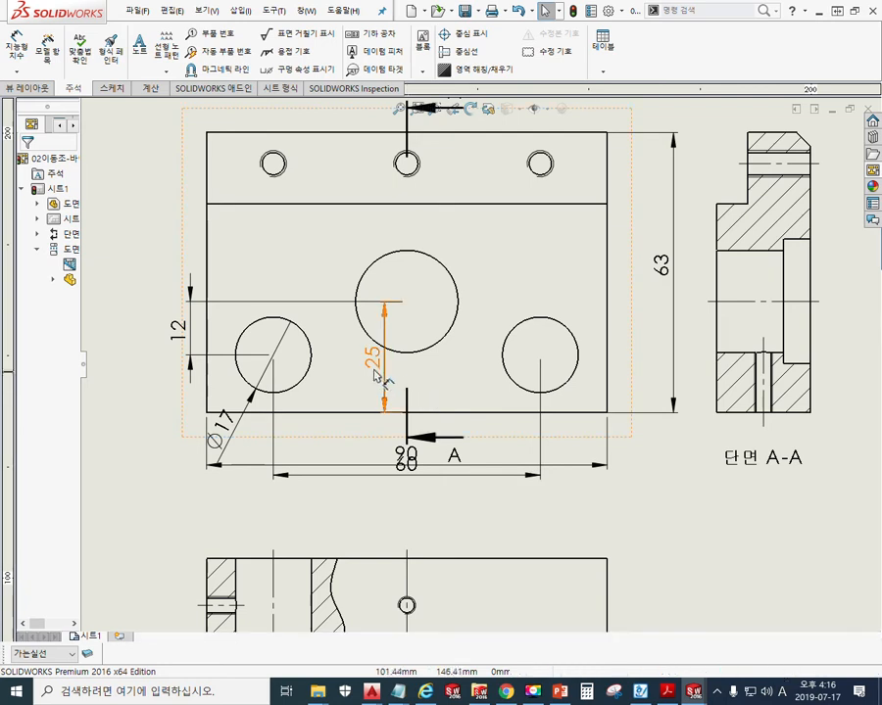
Step: Delete the 25 mm central-hole height dimension and the Ø17 lower-left hole dimension from the front view
left_click_drag(395, 368, 483, 372)
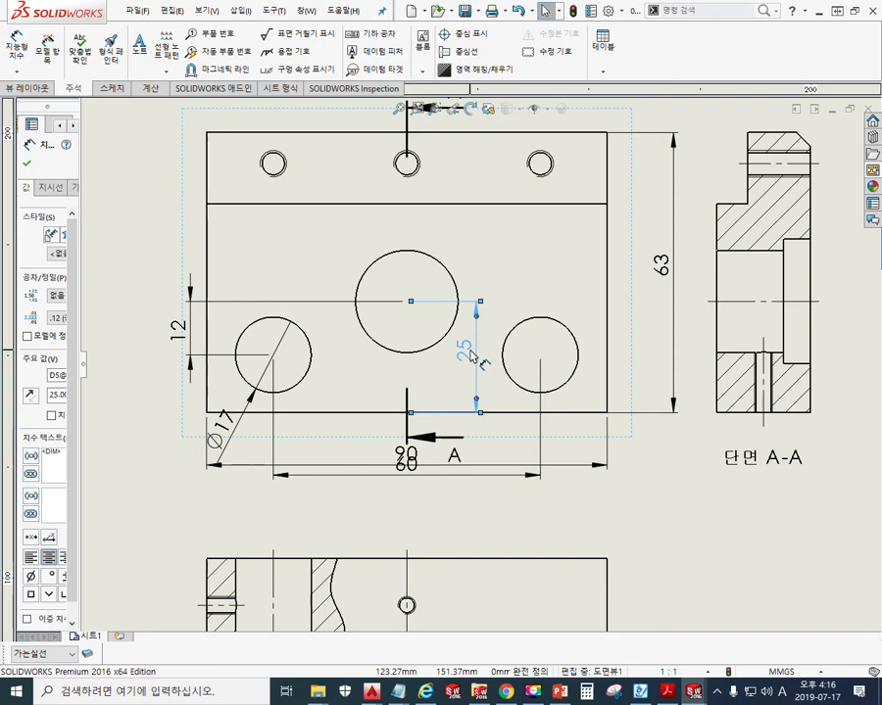
mouse_move(467, 364)
left_mouse_down()
mouse_move(469, 345)
mouse_move(462, 360)
mouse_move(475, 351)
mouse_move(464, 348)
left_mouse_up()
key("Delete")
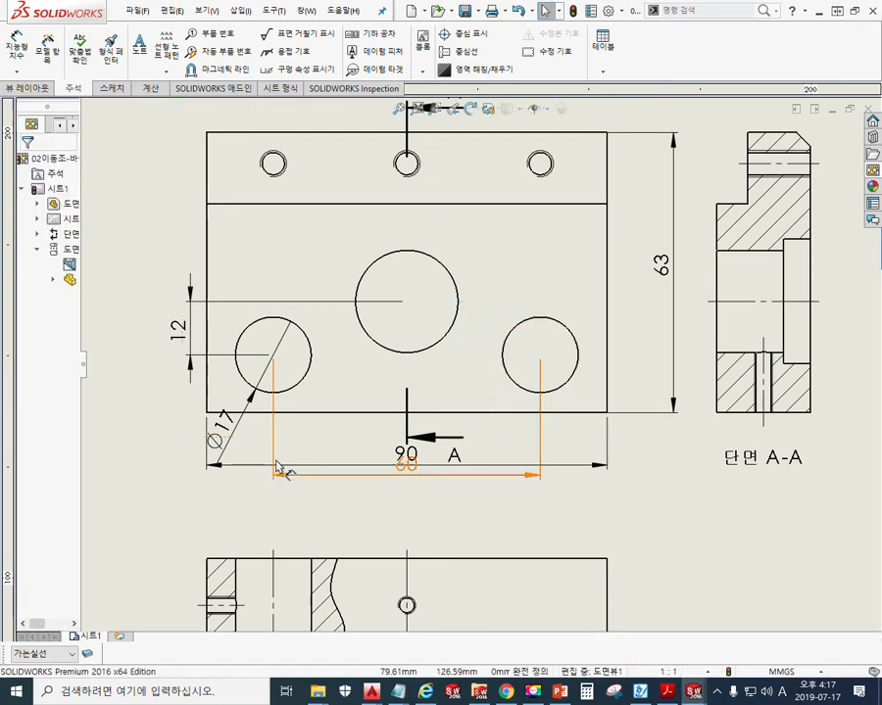
left_click_drag(232, 440, 315, 280)
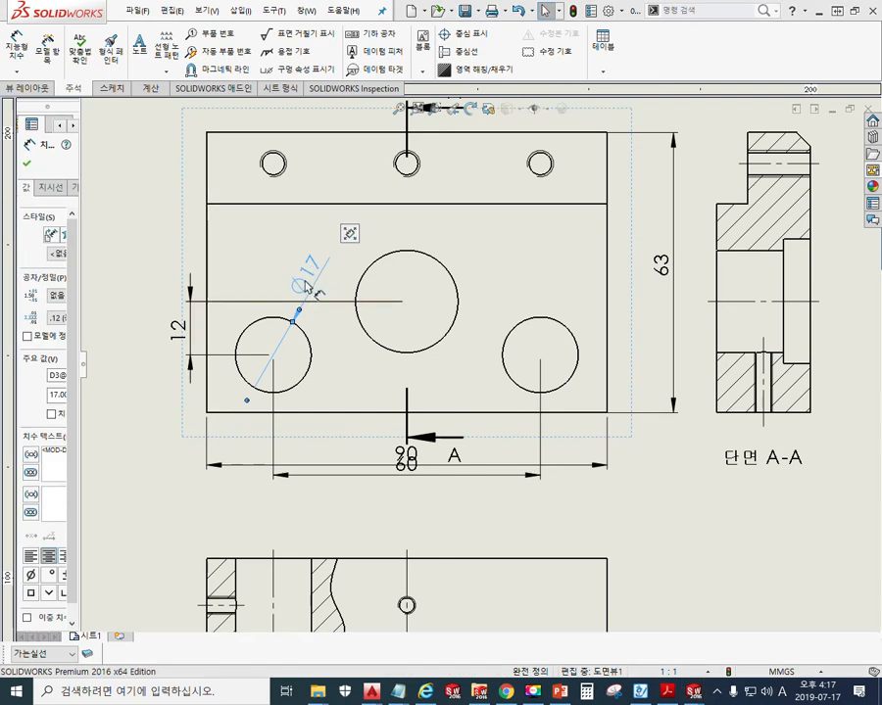
key("Delete")
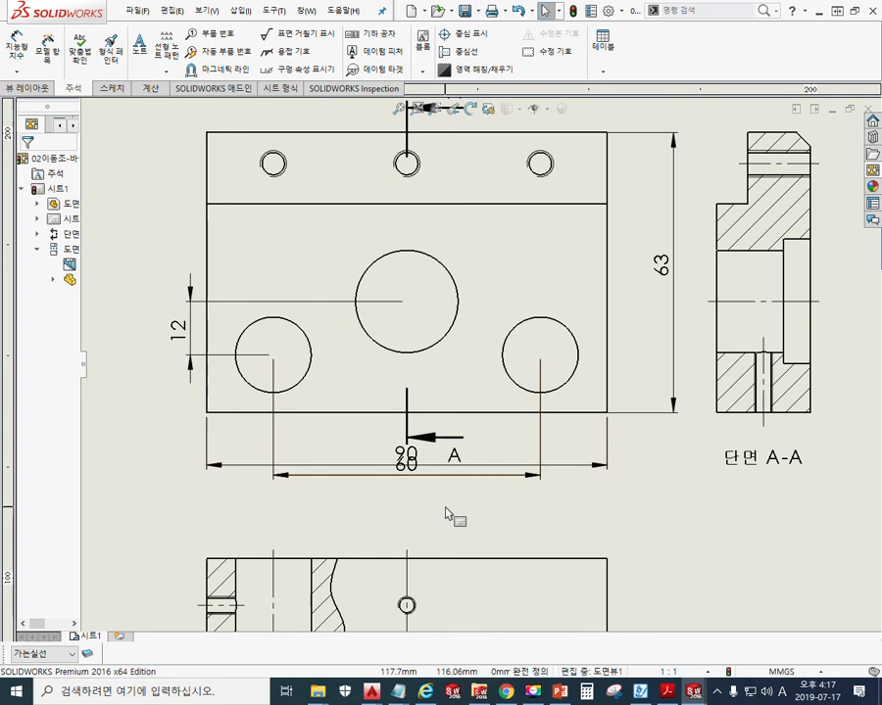
Step: Move the 90 mm overall width dimension below the 60 mm hole-spacing dimension in the front view
middle_click_drag(448, 511, 457, 483)
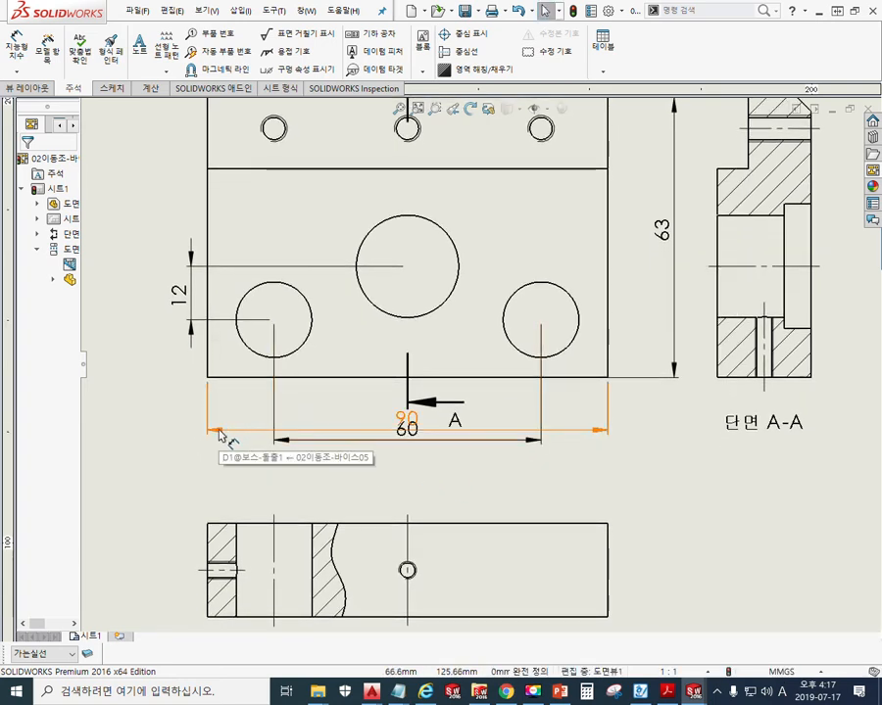
left_click(224, 436)
left_click_drag(223, 438, 222, 483)
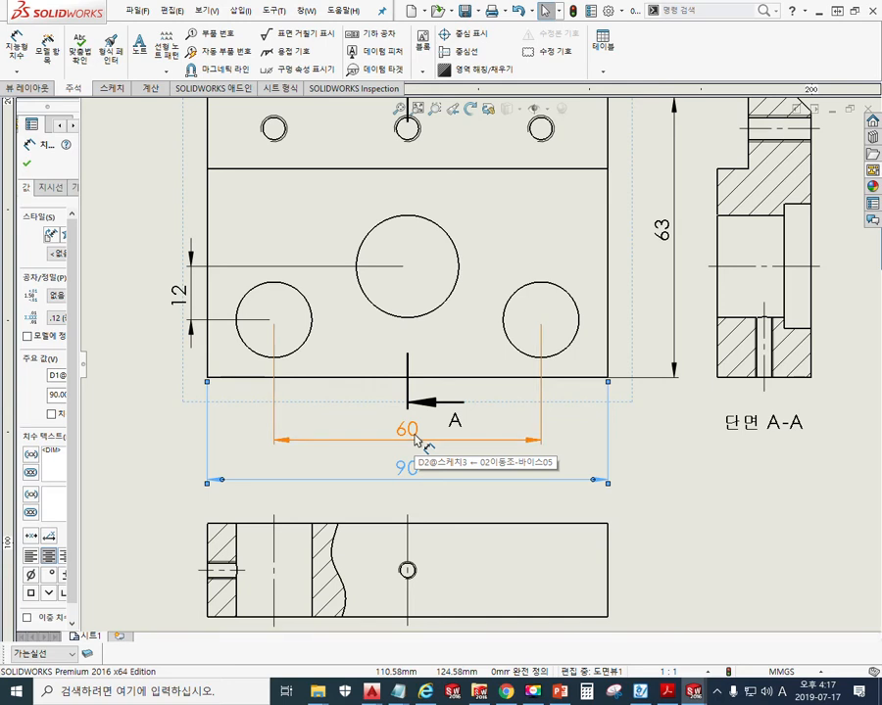
Step: Annotate the 60 mm hole spacing with two boxed 30 values using temporary screen-pen strokes, and clear them
key("F9")
mouse_move(320, 385)
left_mouse_down()
mouse_move(335, 410)
mouse_move(328, 422)
mouse_move(351, 400)
mouse_move(308, 427)
mouse_move(382, 373)
mouse_move(304, 372)
left_mouse_up()
mouse_move(450, 360)
left_mouse_down()
mouse_move(506, 402)
mouse_move(457, 360)
mouse_move(450, 393)
mouse_move(482, 374)
left_mouse_up()
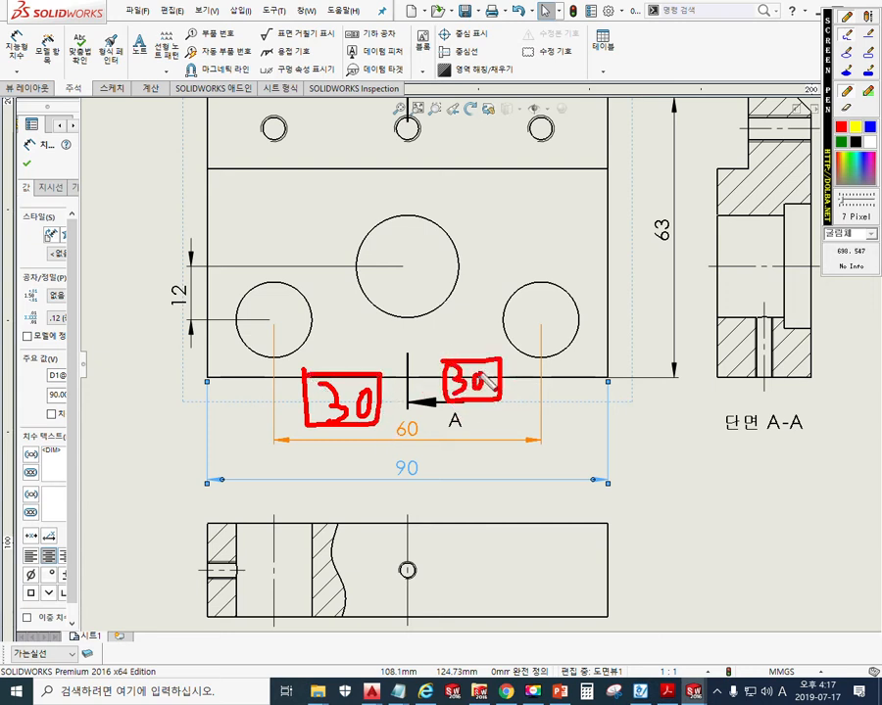
mouse_move(409, 418)
left_mouse_down()
mouse_move(398, 437)
mouse_move(421, 449)
left_mouse_up()
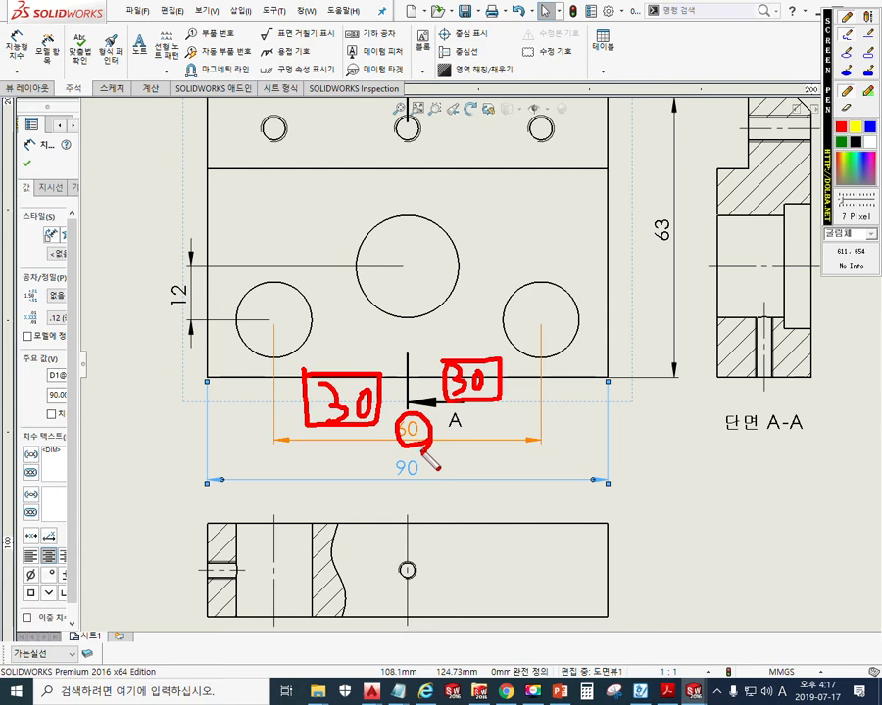
key("Escape")
middle_click_drag(620, 435, 570, 463)
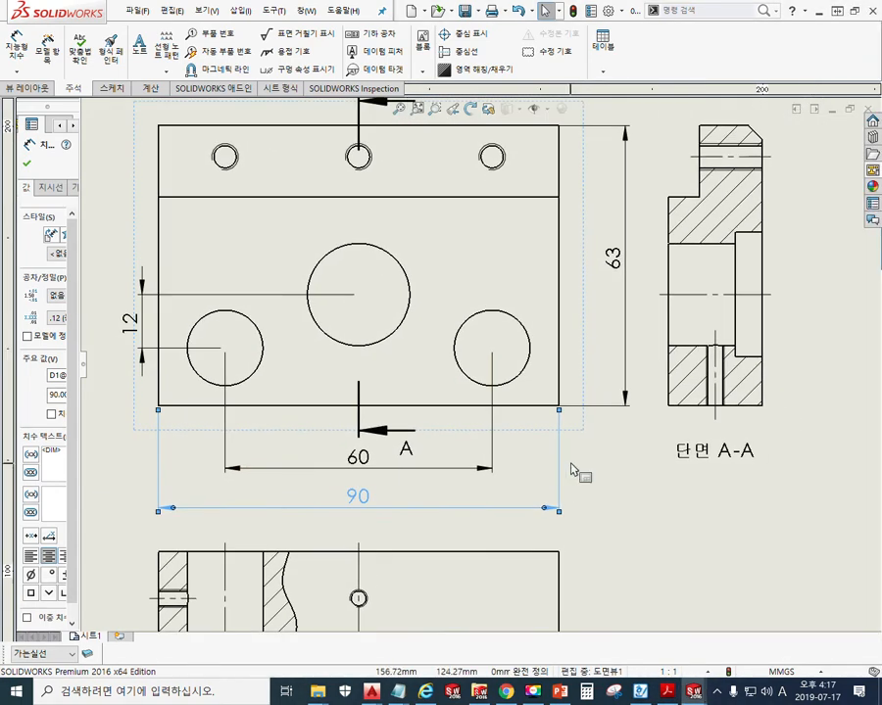
Step: Mark the vertical offset from the step edge to the upper-right hole with temporary screen-pen strokes, and clear them
scroll(573, 470, "up", 2)
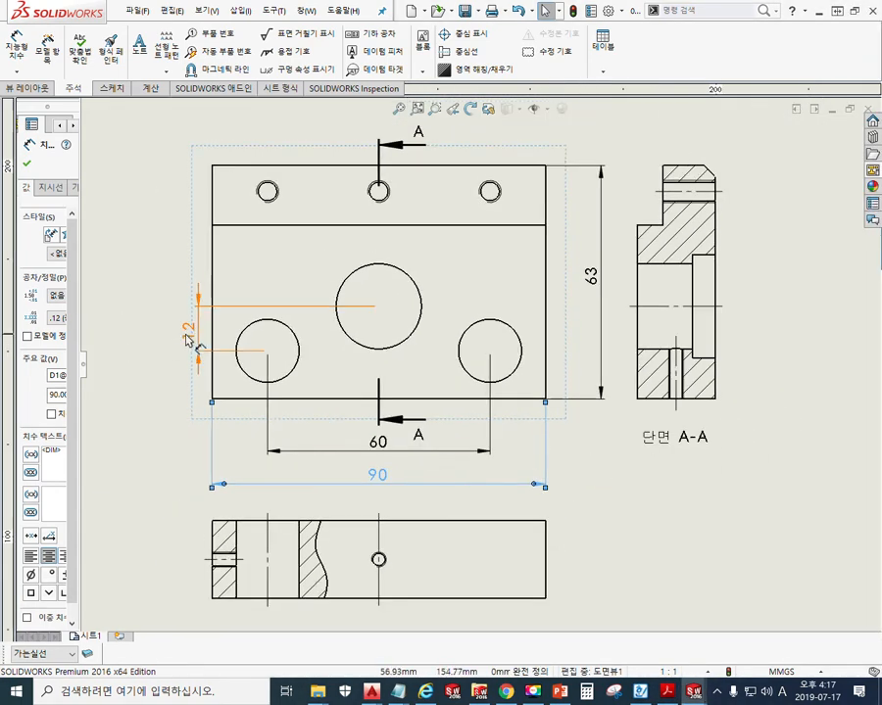
mouse_move(553, 252)
middle_mouse_down()
mouse_move(554, 292)
mouse_move(555, 273)
middle_mouse_up()
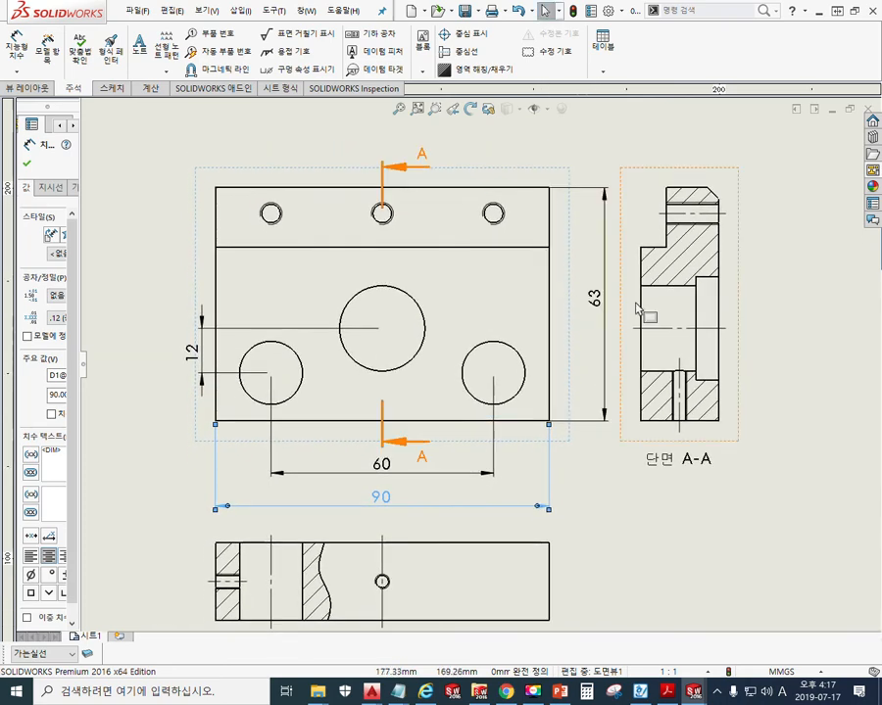
key("F12")
left_click_drag(520, 249, 562, 248)
left_click_drag(502, 212, 567, 214)
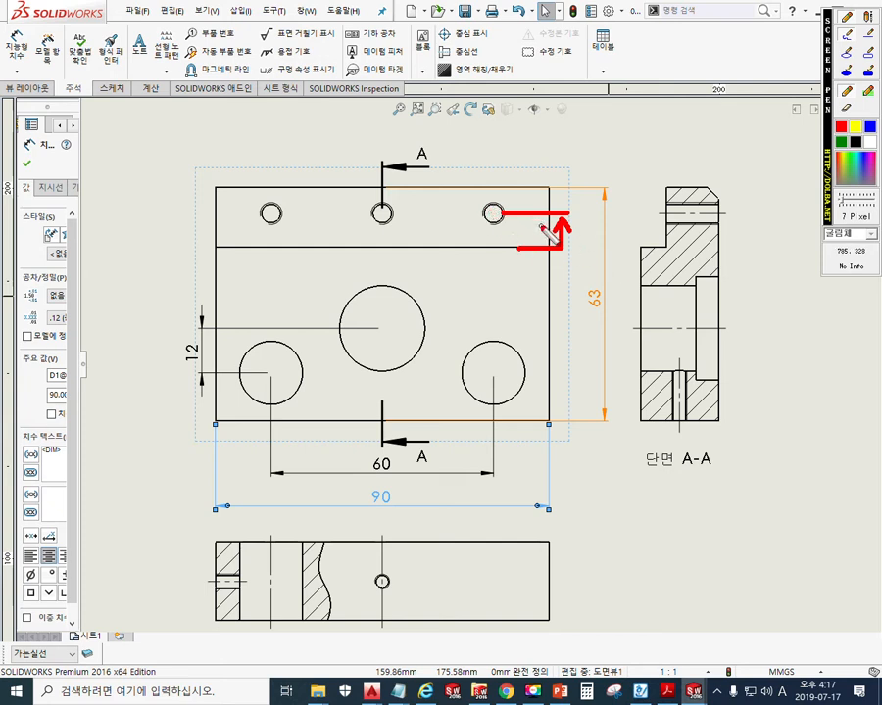
key("Escape")
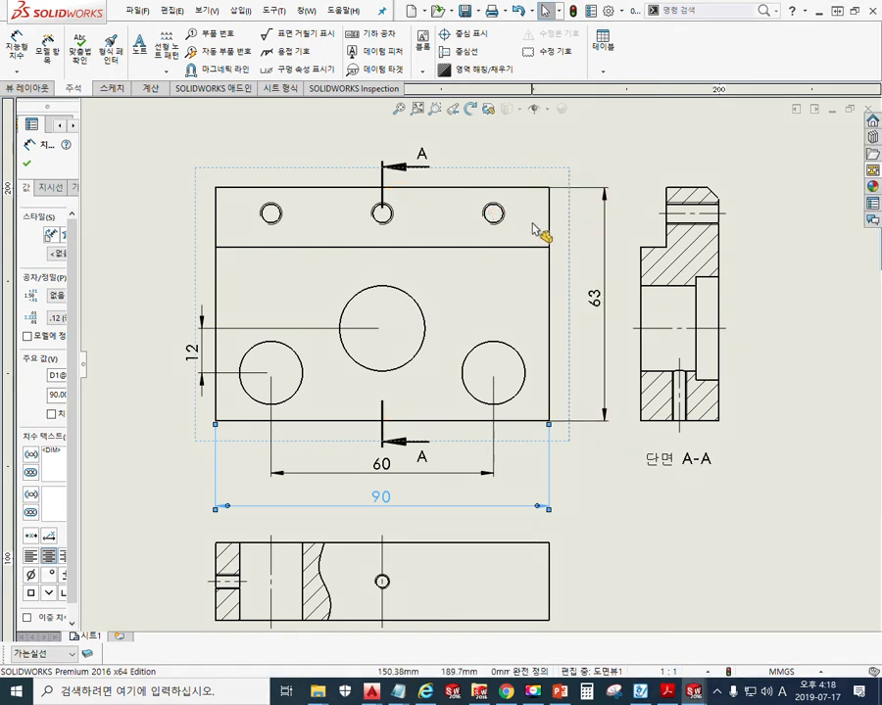
Step: Dimension the vertical distance from the step edge to the upper-right tapped hole, placing it between the front view and the 63 mm dimension
right_click(543, 237)
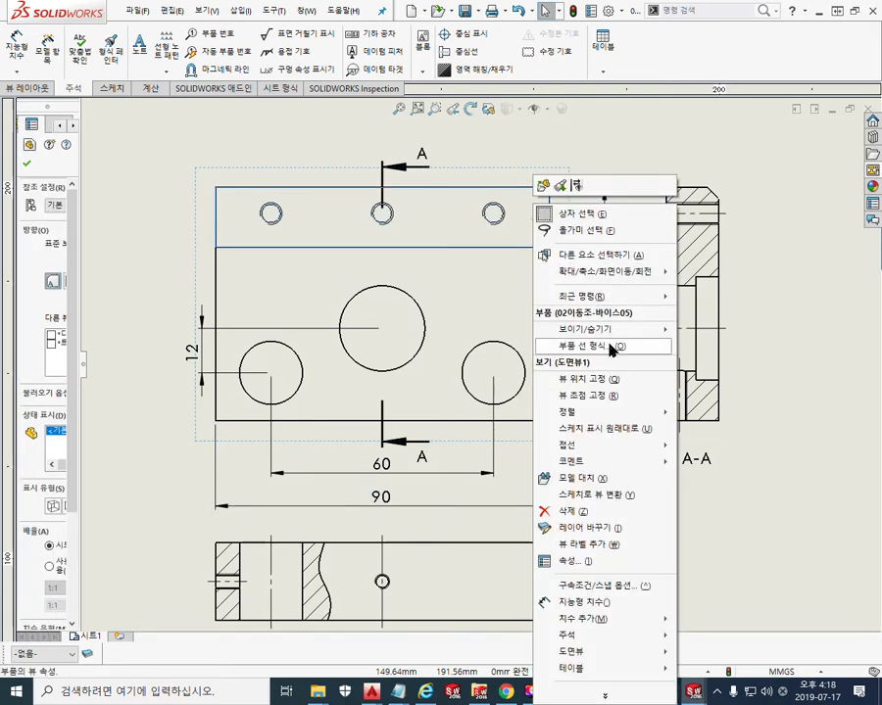
left_click(584, 604)
scroll(527, 216, "down", 5)
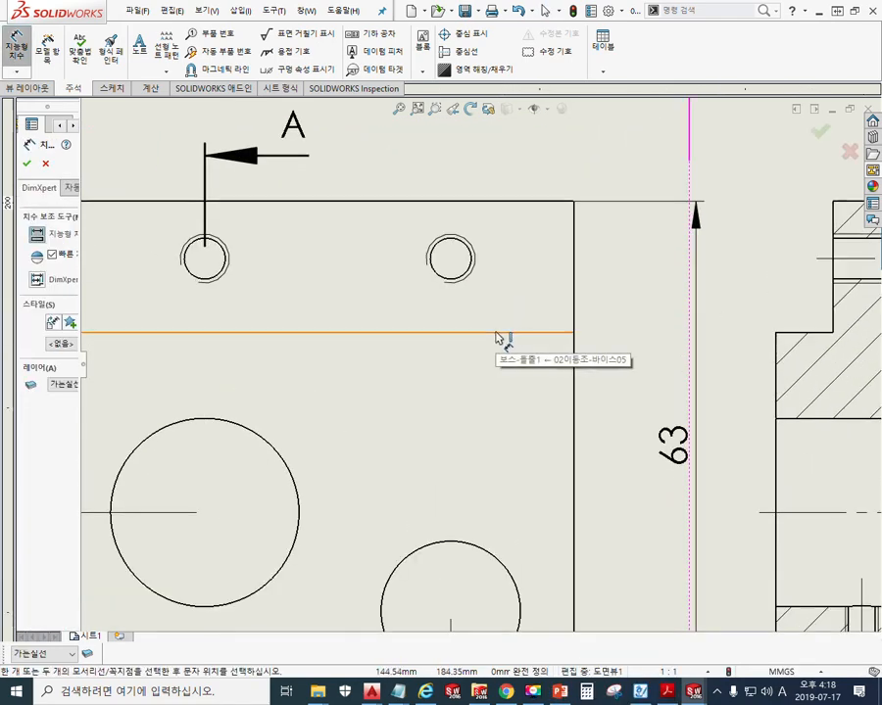
left_click(497, 335)
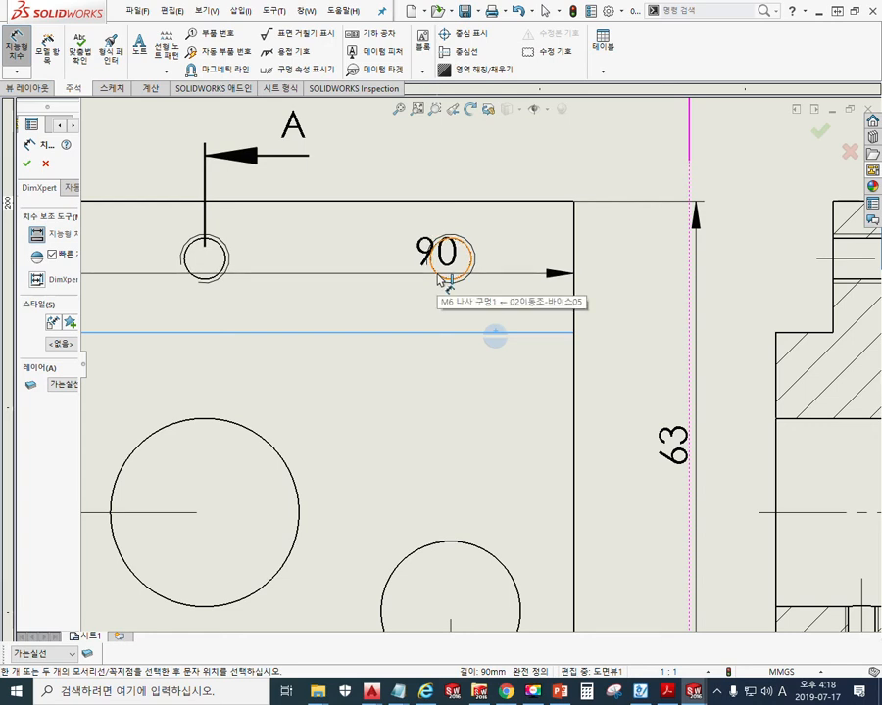
left_click(439, 275)
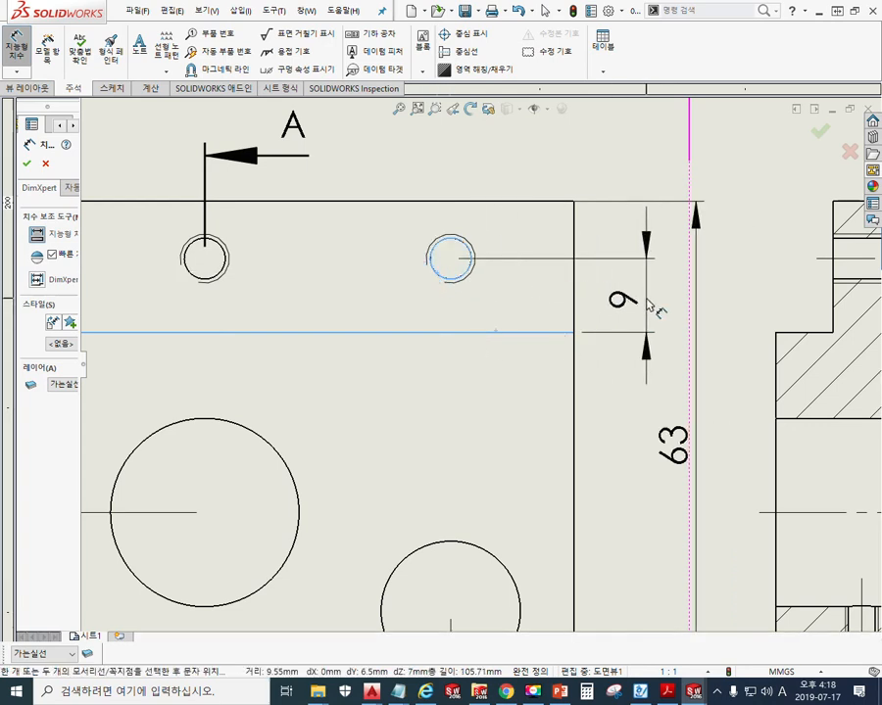
left_click(646, 299)
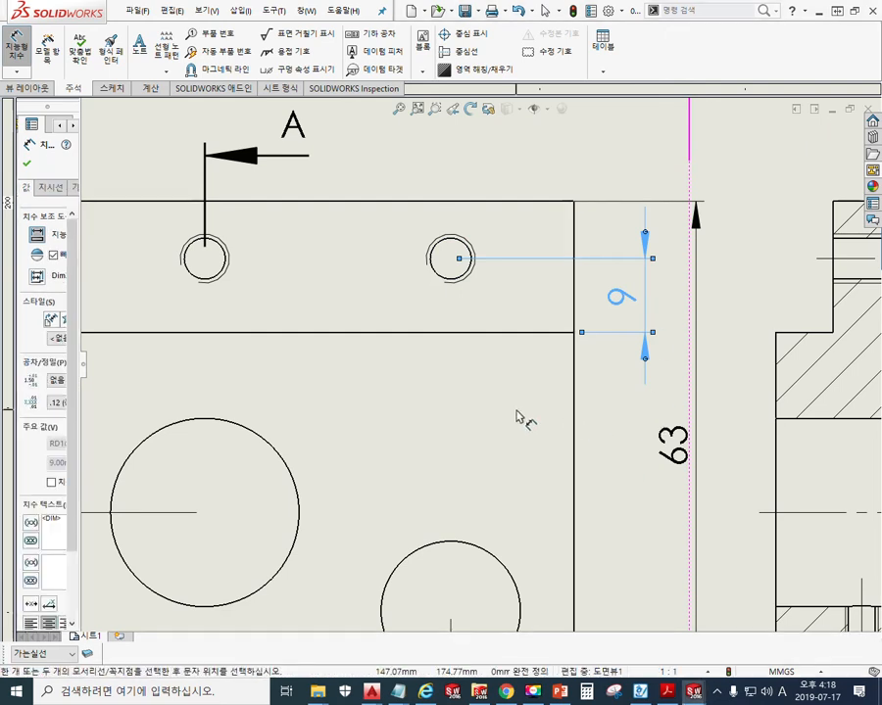
key("Escape")
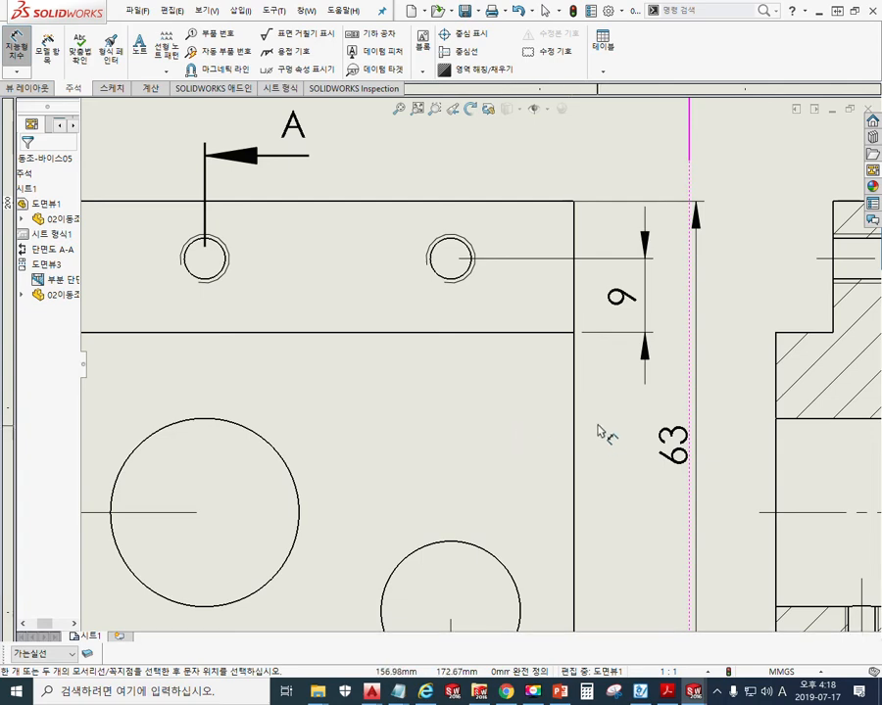
Step: Dimension the lower-left hole's height above the bottom edge in the front view, and align the 12 mm hole-offset dimension with it
scroll(597, 432, "up", 4)
mouse_move(536, 461)
middle_mouse_down()
mouse_move(549, 388)
mouse_move(572, 349)
middle_mouse_up()
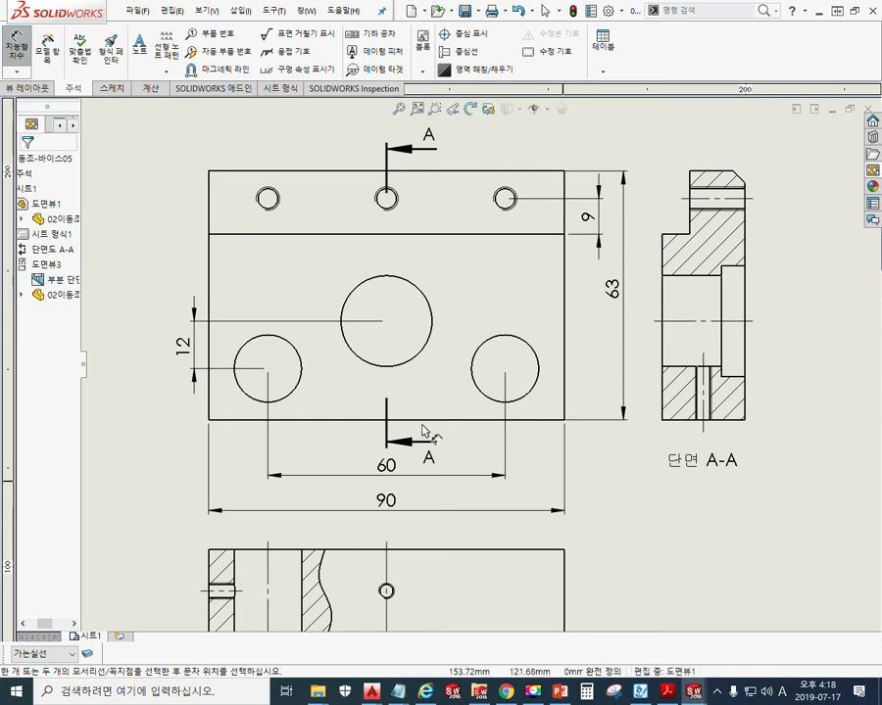
left_click(240, 391)
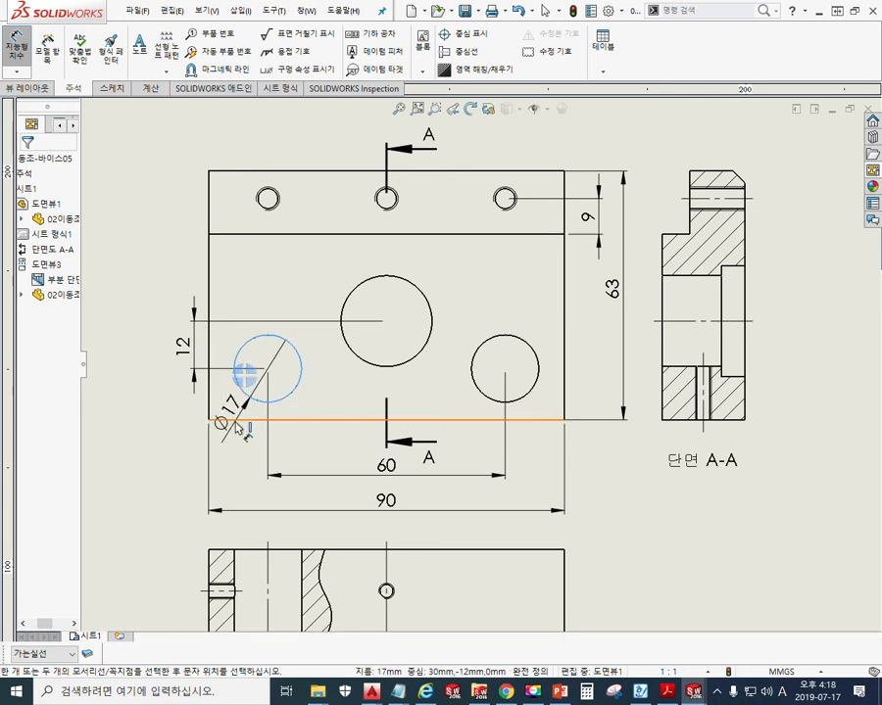
left_click(243, 419)
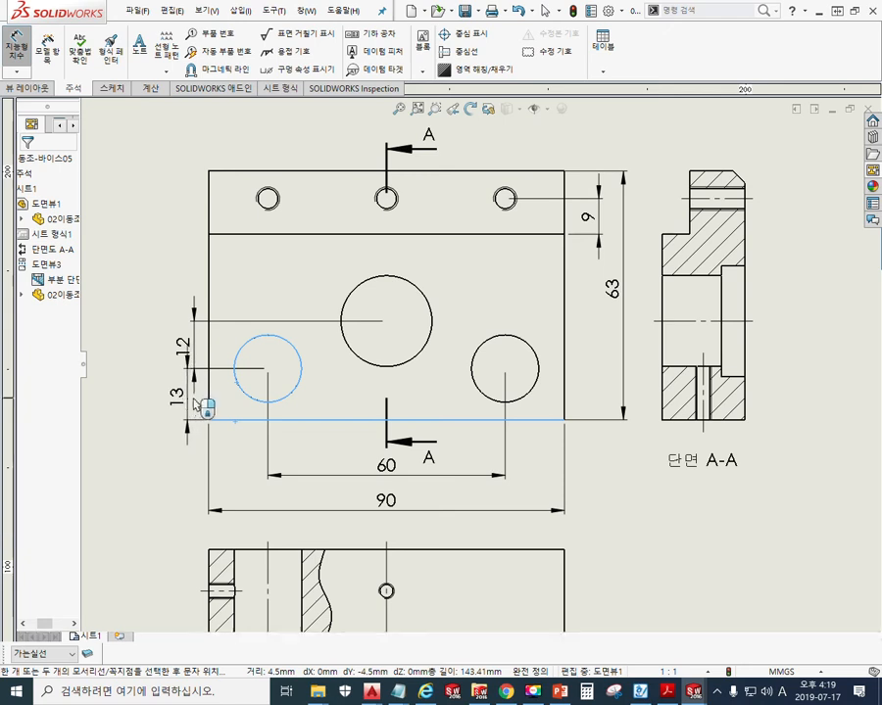
left_click(188, 404)
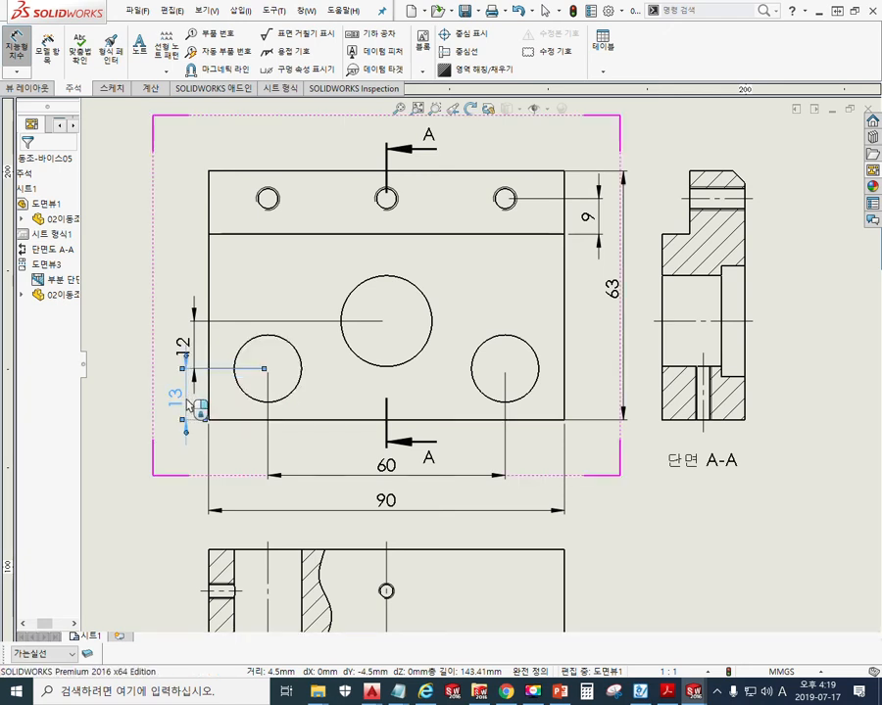
left_click(199, 344)
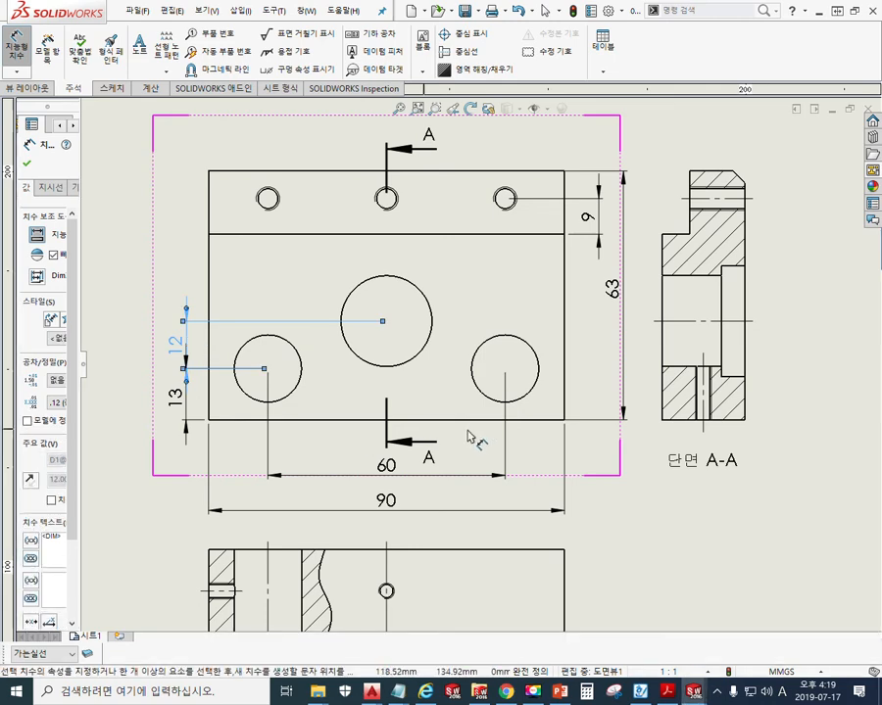
middle_click_drag(478, 458, 492, 431)
key("Escape")
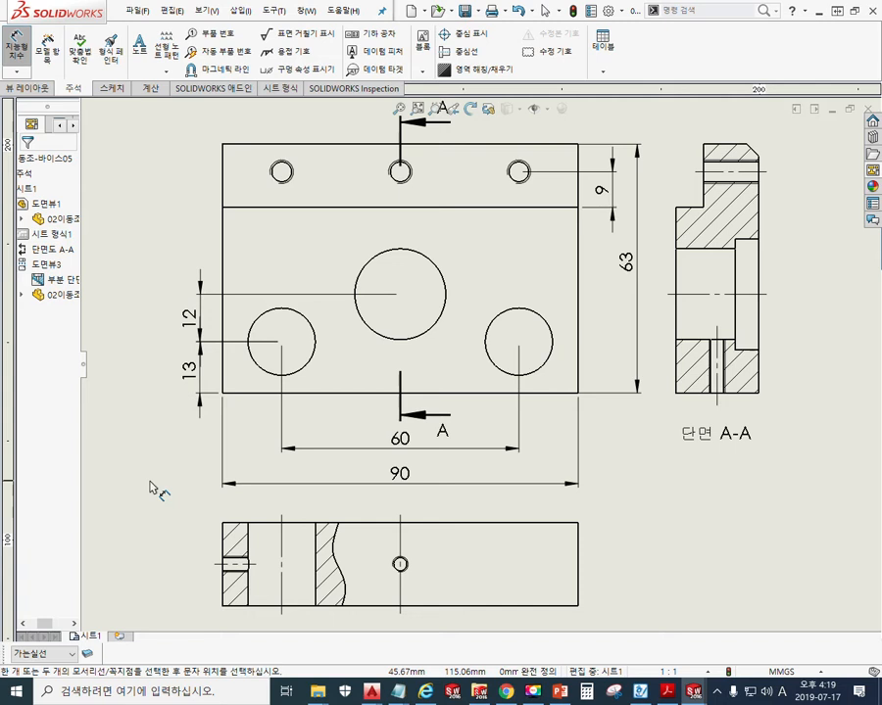
Step: Annotate the height from the bottom edge to the step edge as 47 with temporary screen-pen strokes, and clear them
middle_click_drag(620, 367, 586, 395)
middle_click_drag(520, 359, 584, 384)
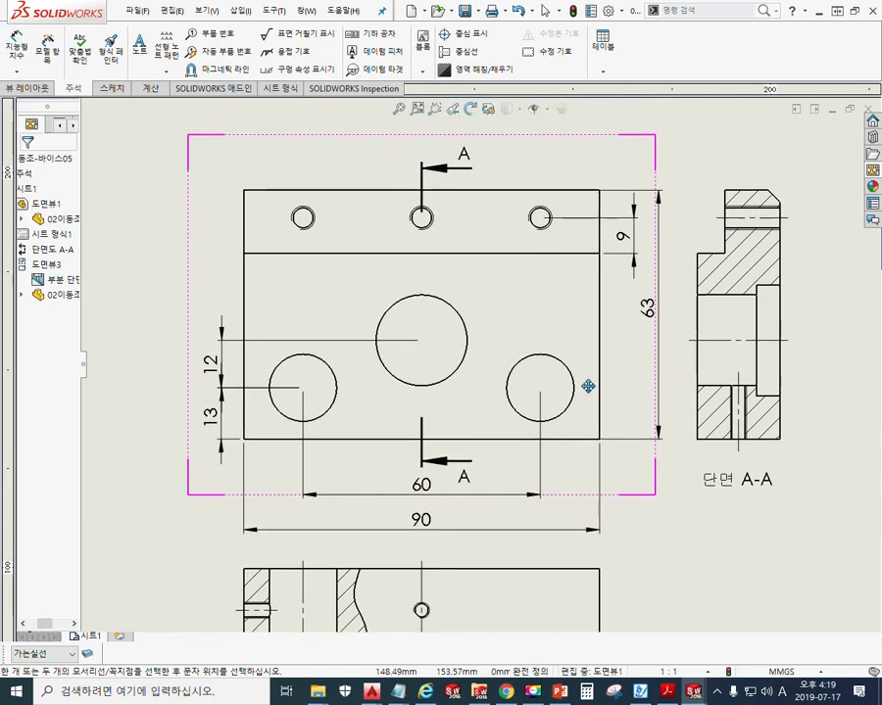
left_click_drag(226, 252, 298, 252)
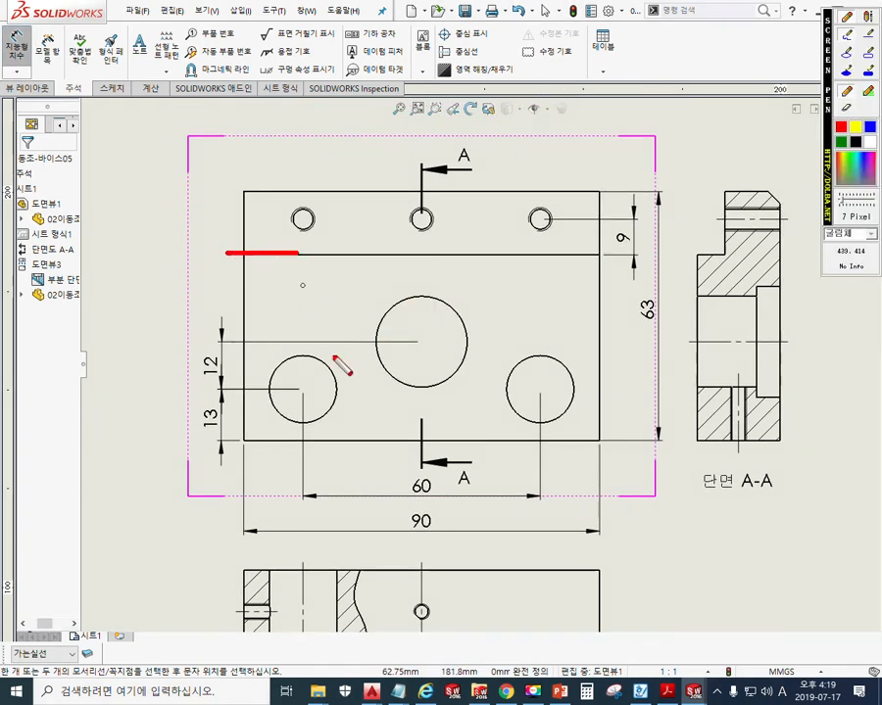
left_click_drag(253, 440, 340, 441)
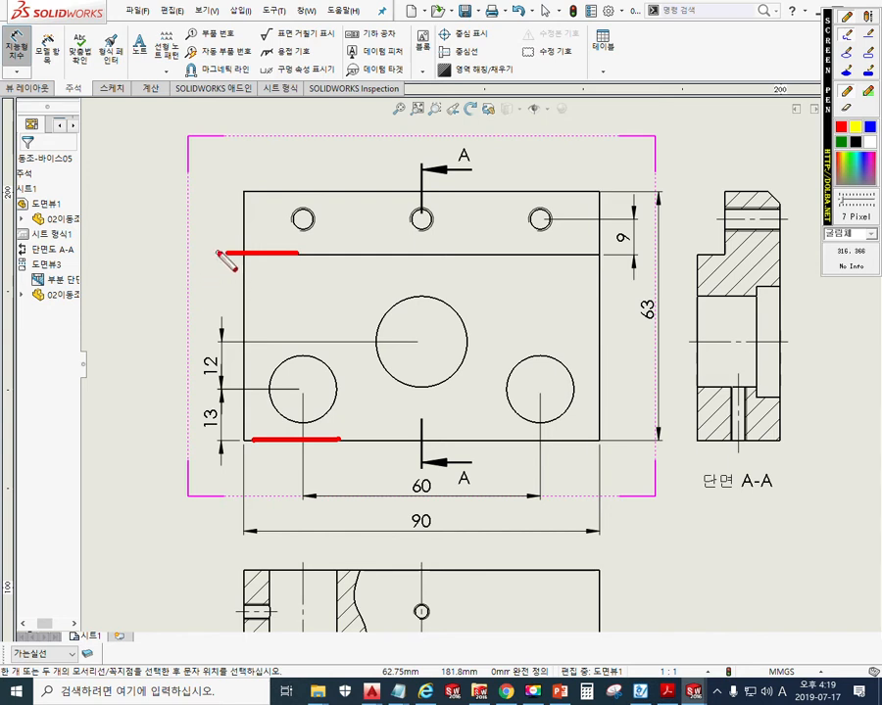
left_click_drag(183, 253, 192, 350)
left_click_drag(177, 430, 202, 428)
left_click_drag(183, 264, 204, 279)
mouse_move(160, 317)
left_mouse_down()
mouse_move(173, 362)
mouse_move(166, 373)
mouse_move(179, 370)
left_mouse_up()
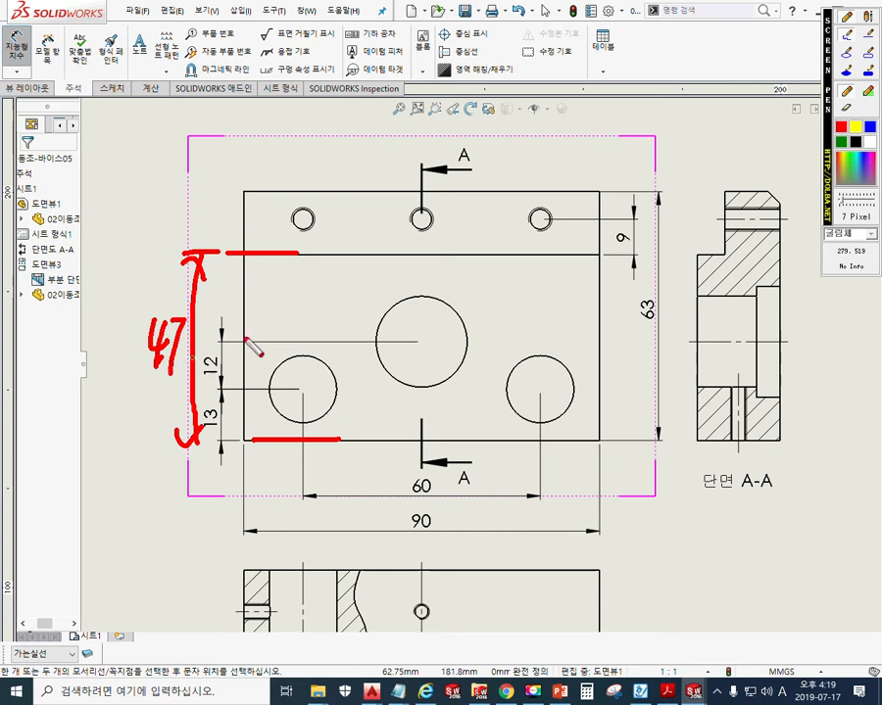
key("Escape")
Step: Dimension the height from the bottom edge to the step edge, placing it outside the 12 and 13 mm dimensions
left_click(273, 257)
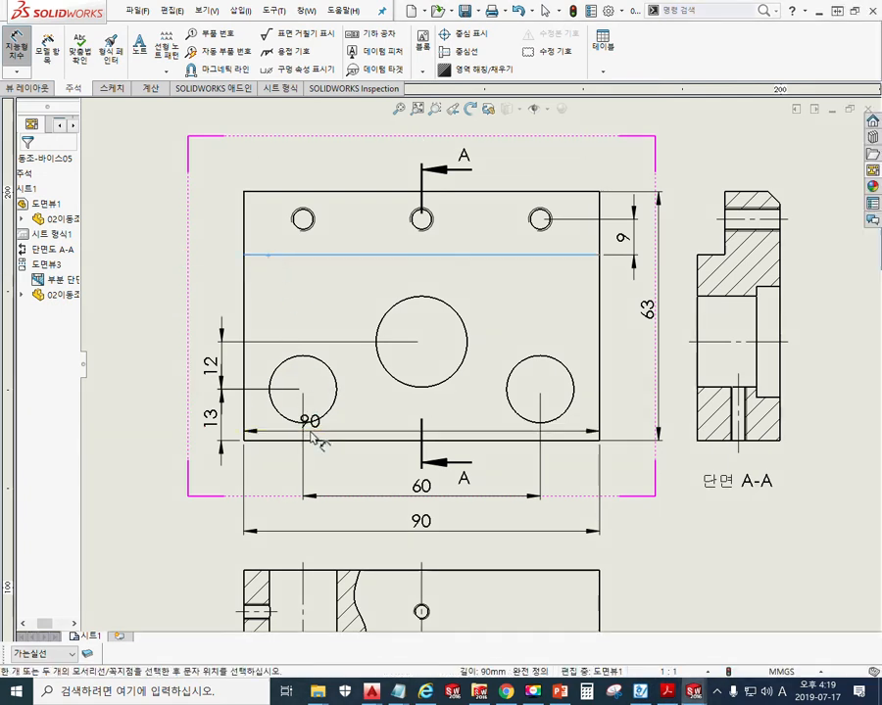
left_click(316, 441)
left_click(194, 349)
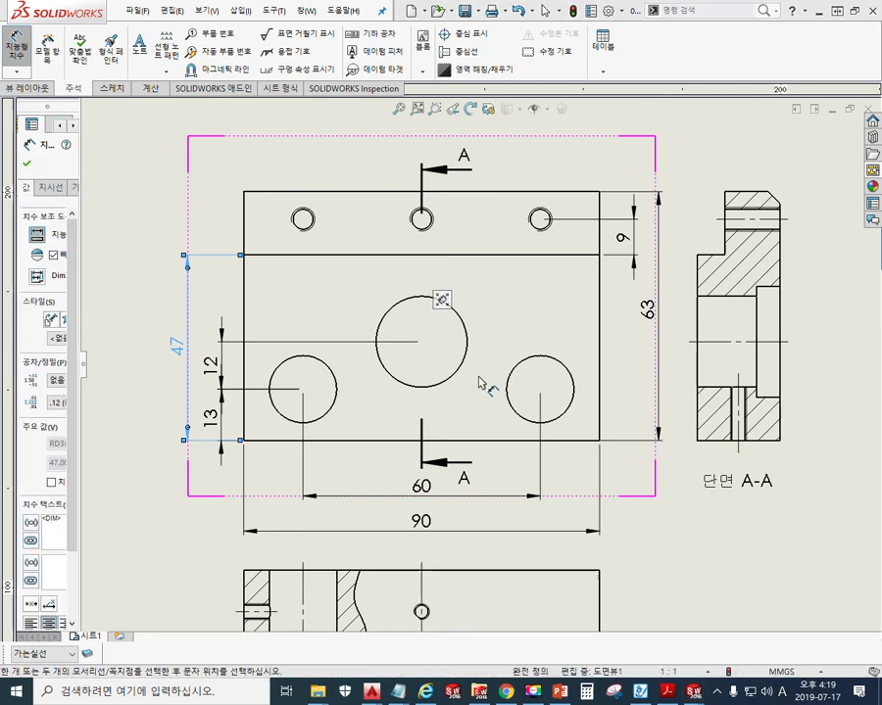
middle_click_drag(466, 234, 464, 273)
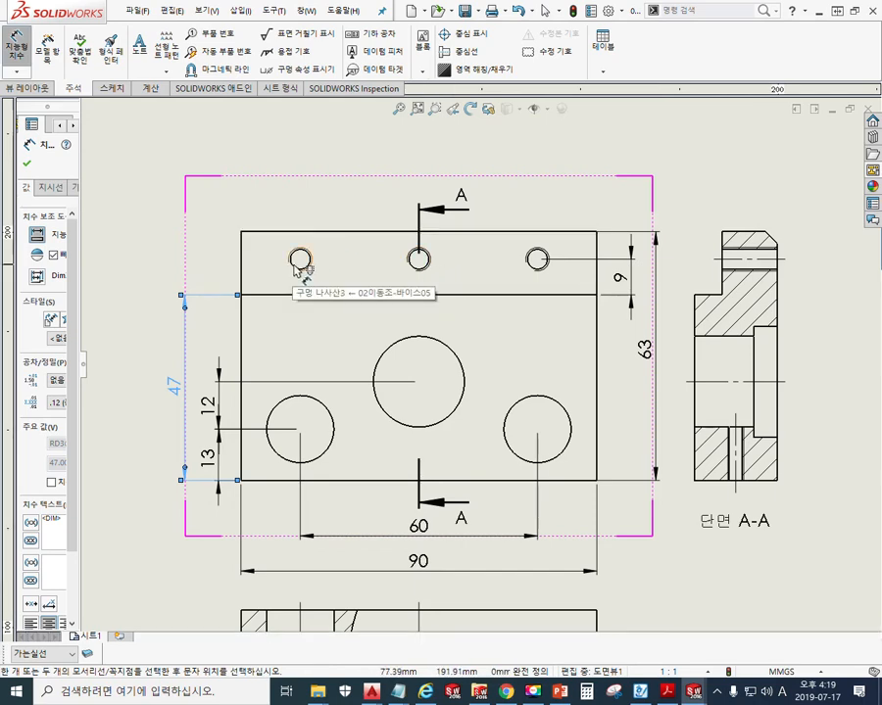
scroll(306, 276, "down", 2)
middle_click_drag(391, 284, 391, 265)
key("Escape")
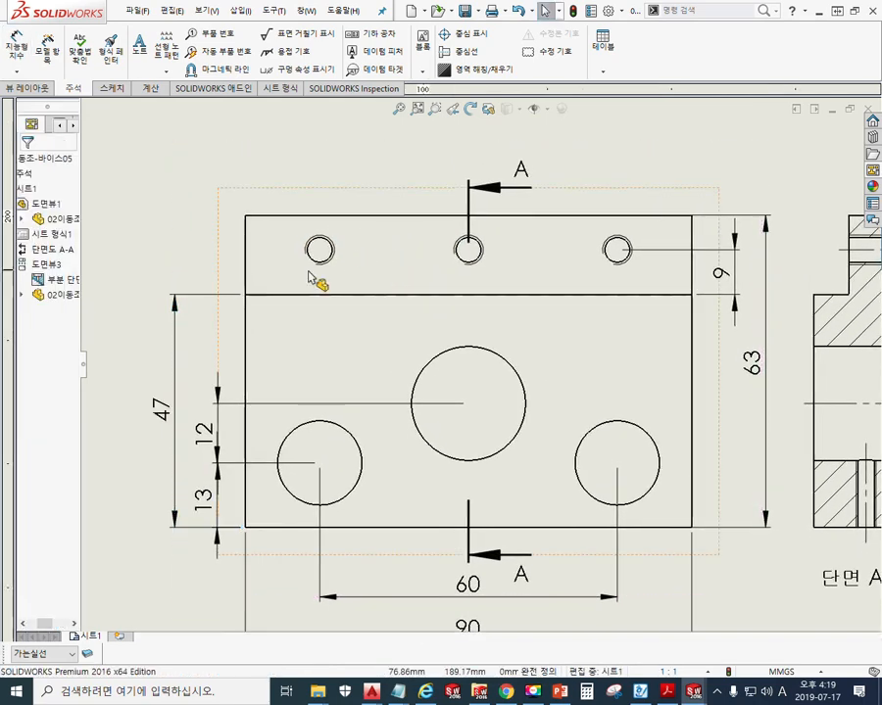
Step: Dimension the horizontal spacing between the two outer upper tapped holes, placing it centred above the front view
right_click(154, 210)
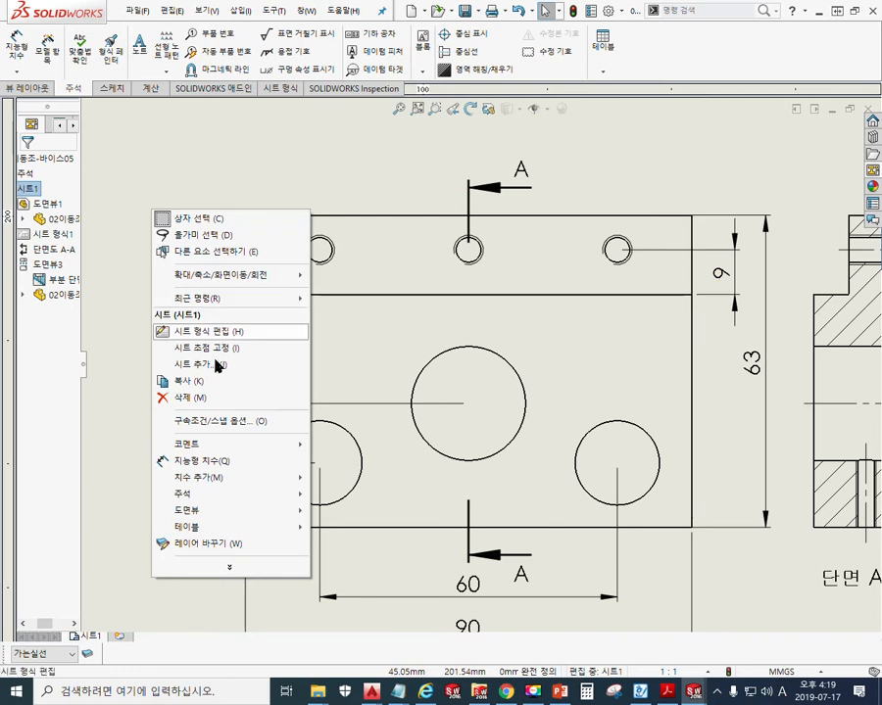
left_click(213, 463)
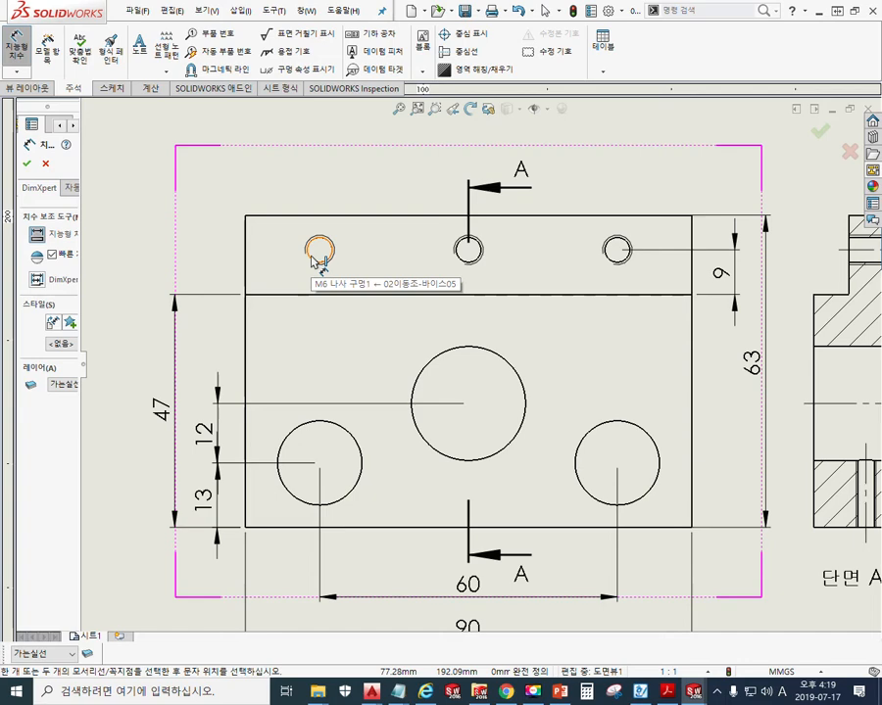
left_click(315, 252)
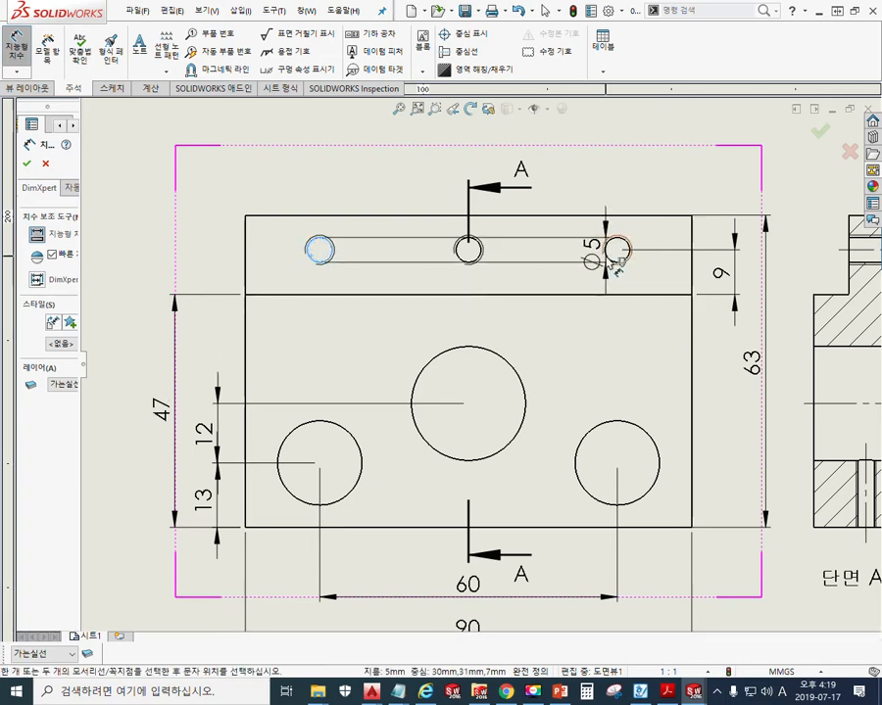
scroll(616, 263, "down", 2)
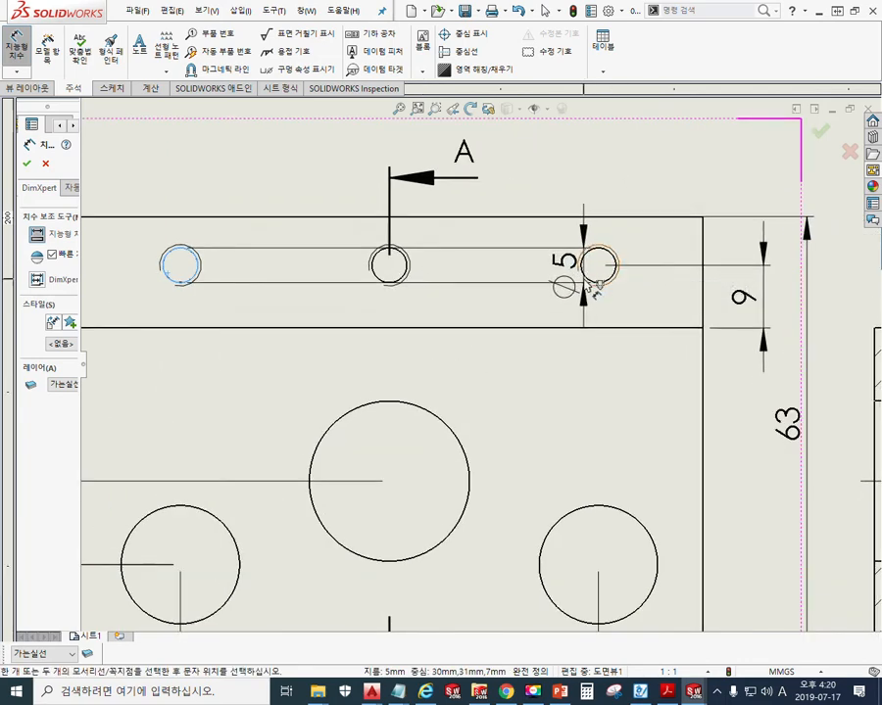
left_click(594, 273)
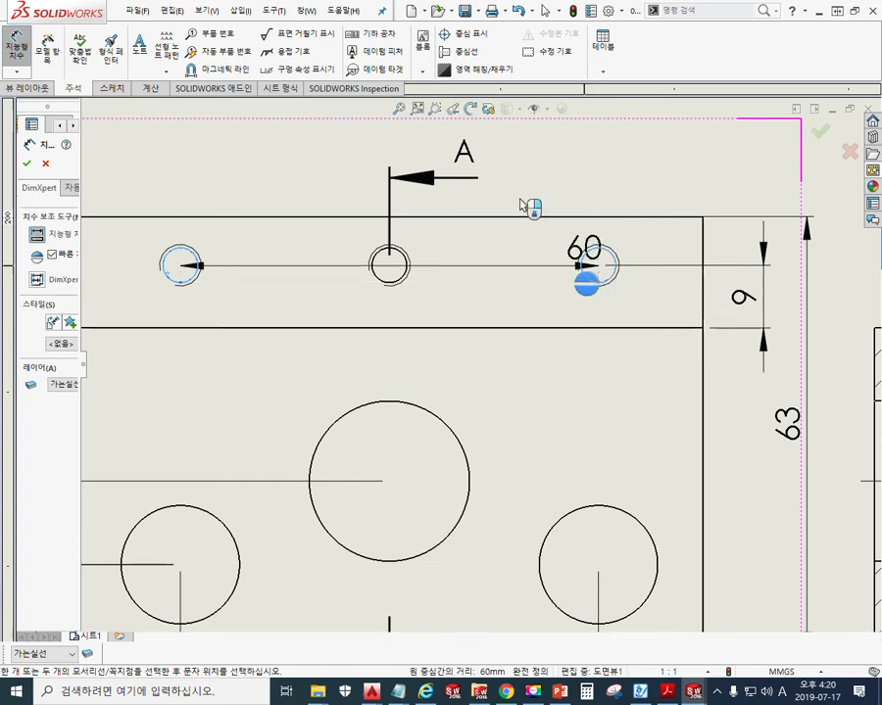
scroll(423, 177, "up", 2)
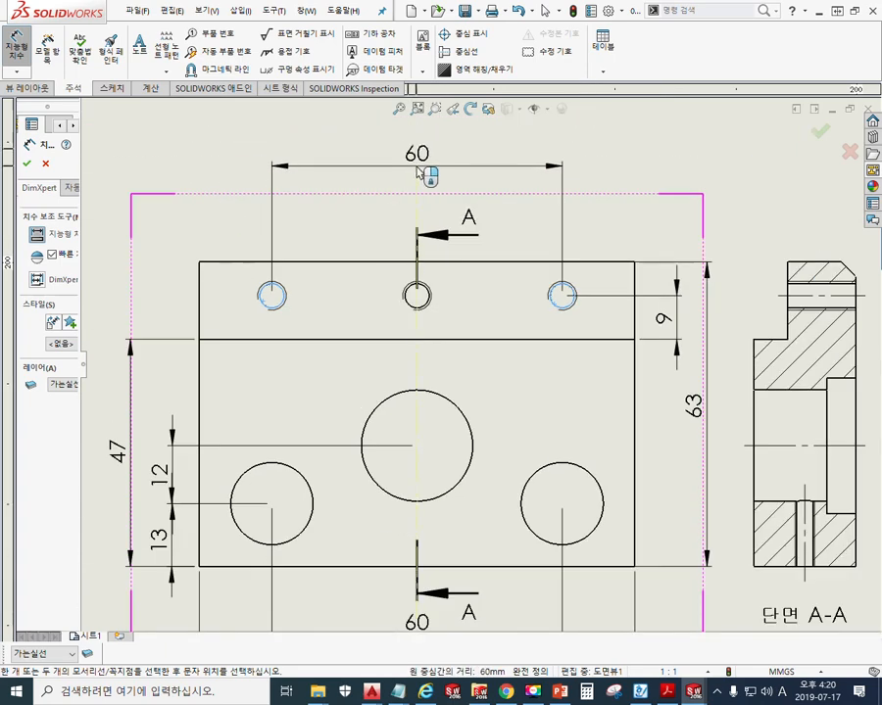
left_click(423, 177)
scroll(651, 289, "up", 2)
mouse_move(646, 340)
middle_mouse_down()
mouse_move(631, 243)
mouse_move(623, 257)
middle_mouse_up()
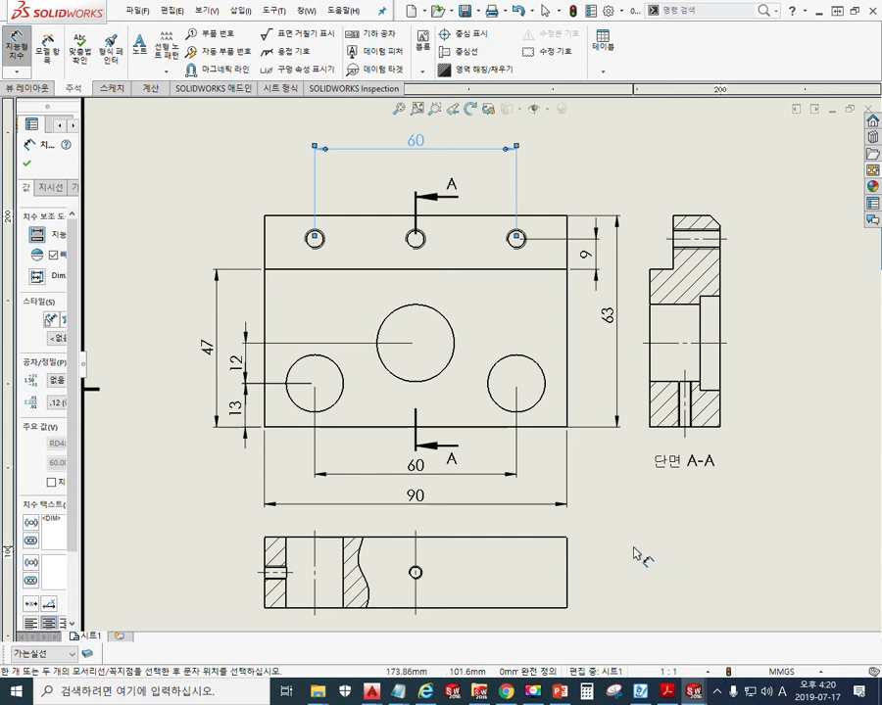
middle_click_drag(636, 554, 655, 469)
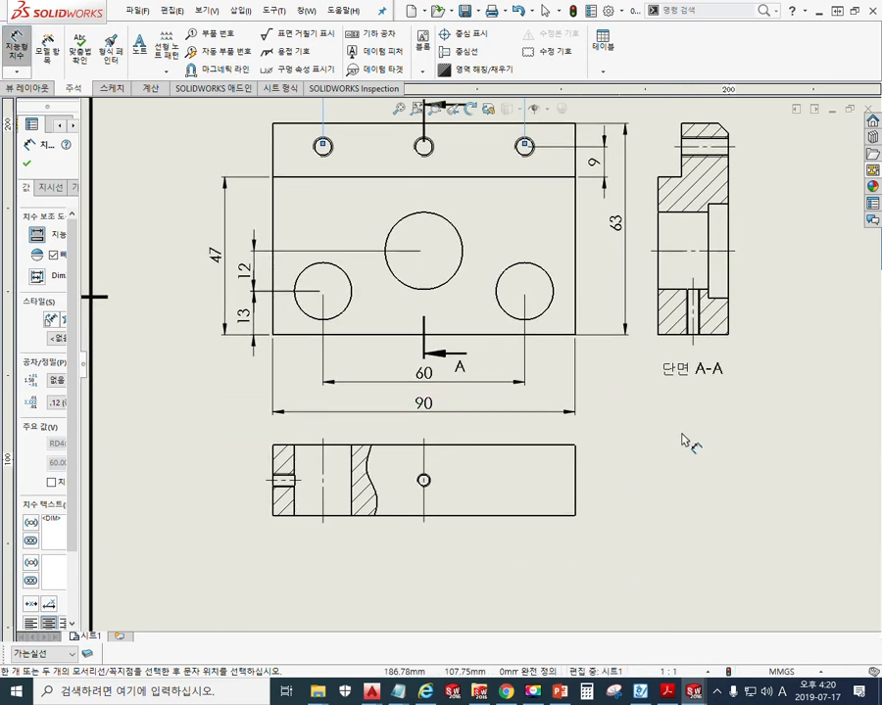
key("Escape")
Step: Move the broken-out projected view farther down, away from the front view's 90 mm width dimension
left_click_drag(595, 527, 594, 592)
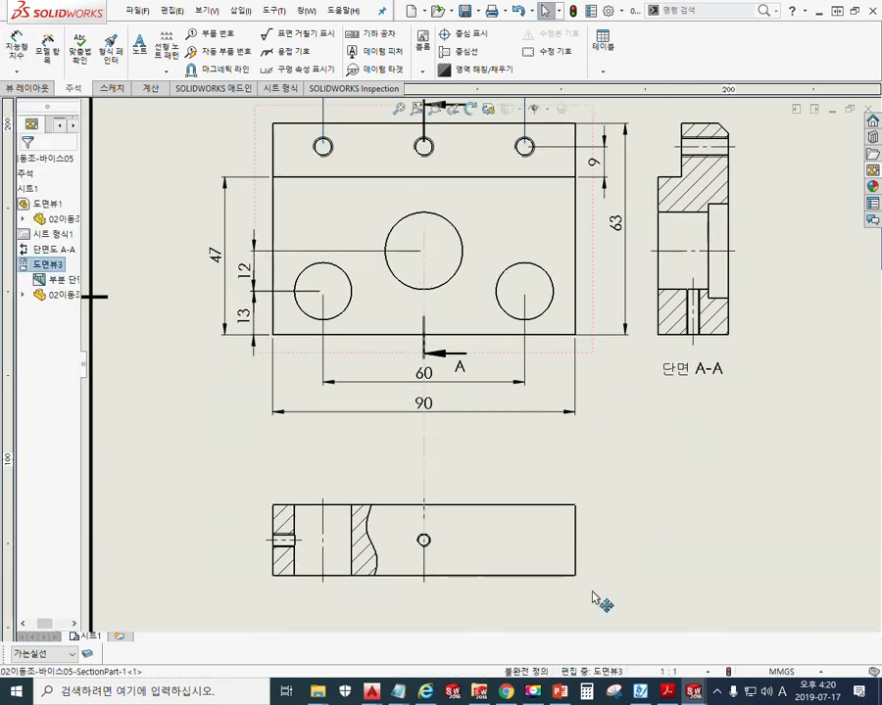
left_click(640, 423)
middle_click_drag(646, 323, 630, 402)
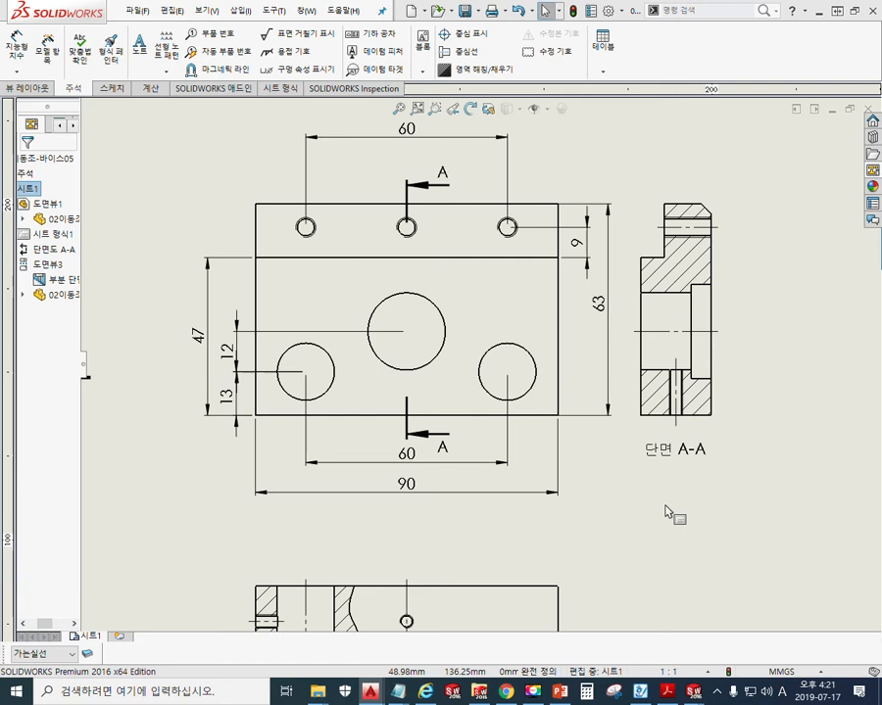
Step: Close the Notepad note that lists airplane.sldprt and 02이동조-바이스05.sldprt, discarding its unsaved changes
mouse_move(397, 692)
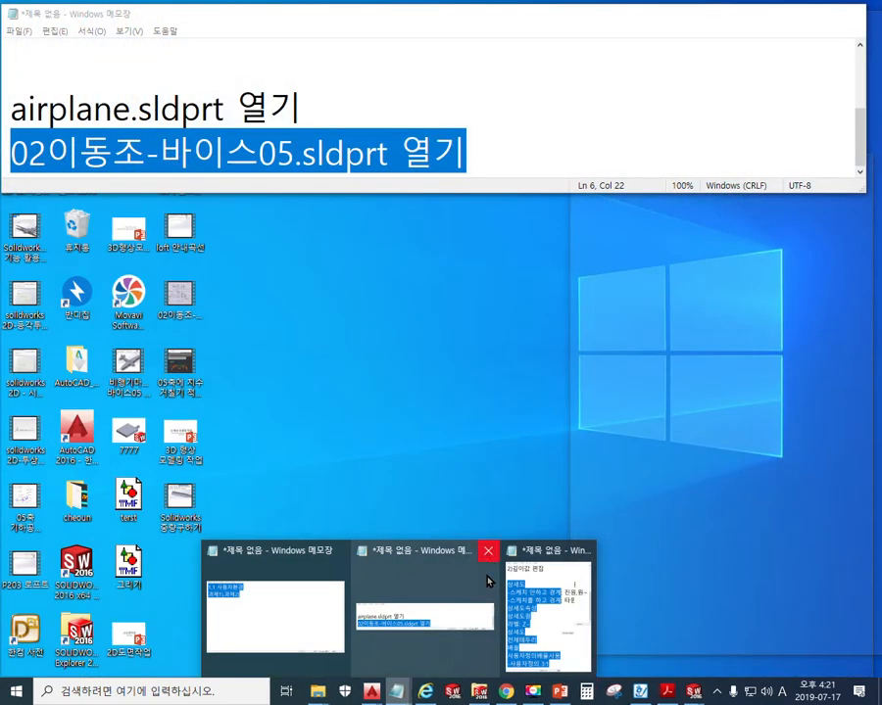
left_click(487, 552)
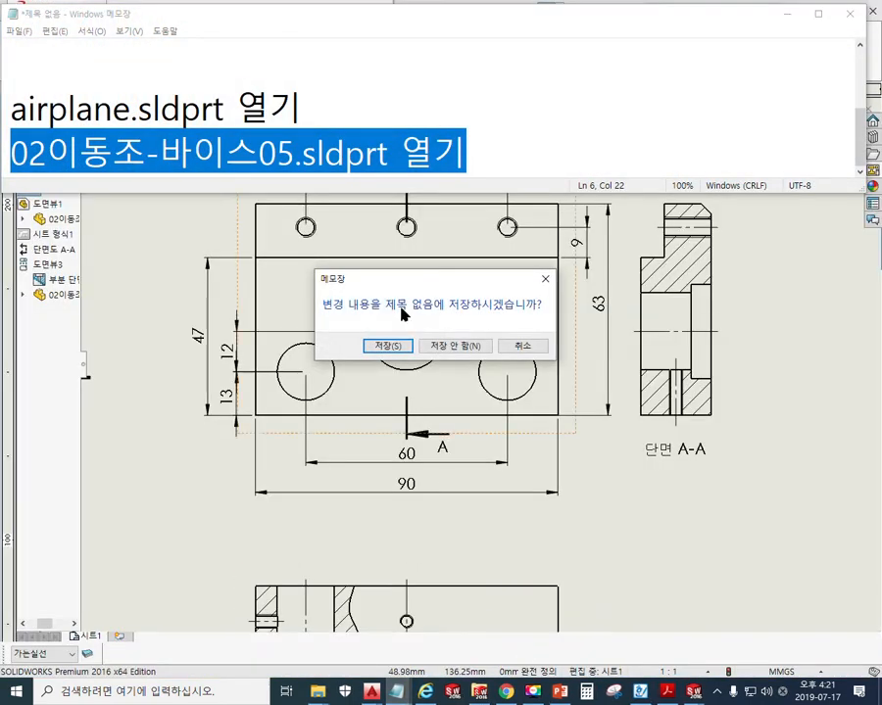
left_click(457, 346)
Step: Add the lines "다른이름으로저장" and "~.dxf" after a blank line at the end of the Notepad detail-view notes, and highlight "~.dxf"
mouse_move(397, 692)
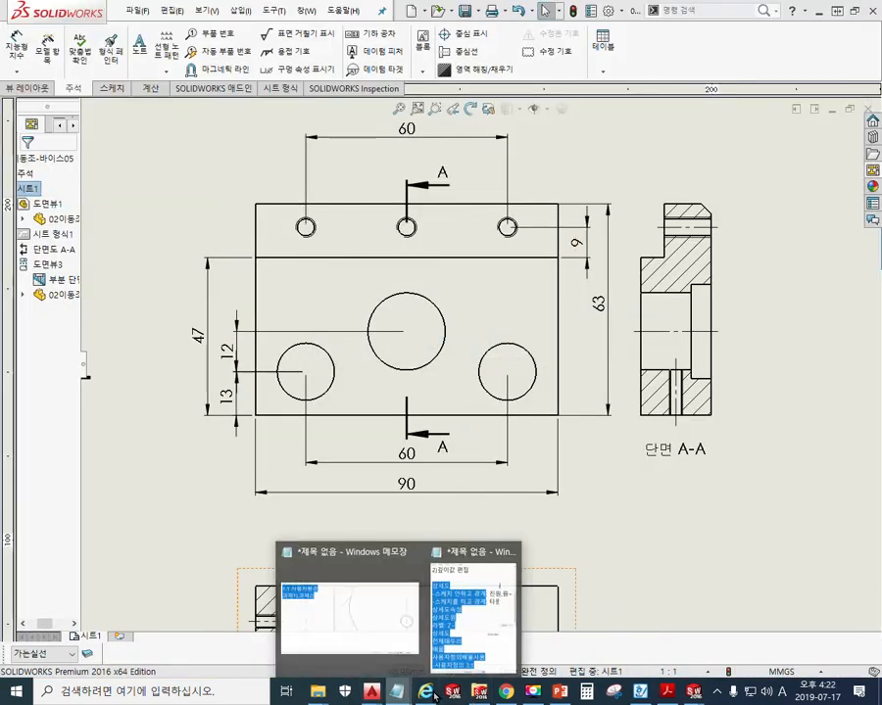
left_click(480, 619)
left_click(836, 615)
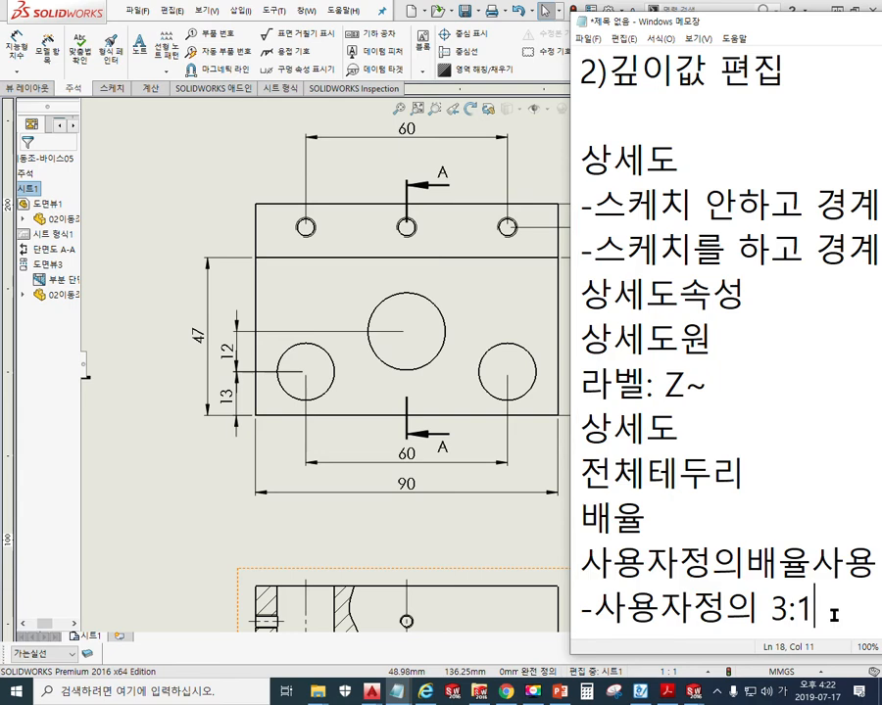
key("Return")
key("Return")
key("Return")
key("Return")
key("Return")
key("Return")
key("BackSpace")
key("BackSpace")
key("BackSpace")
key("BackSpace")
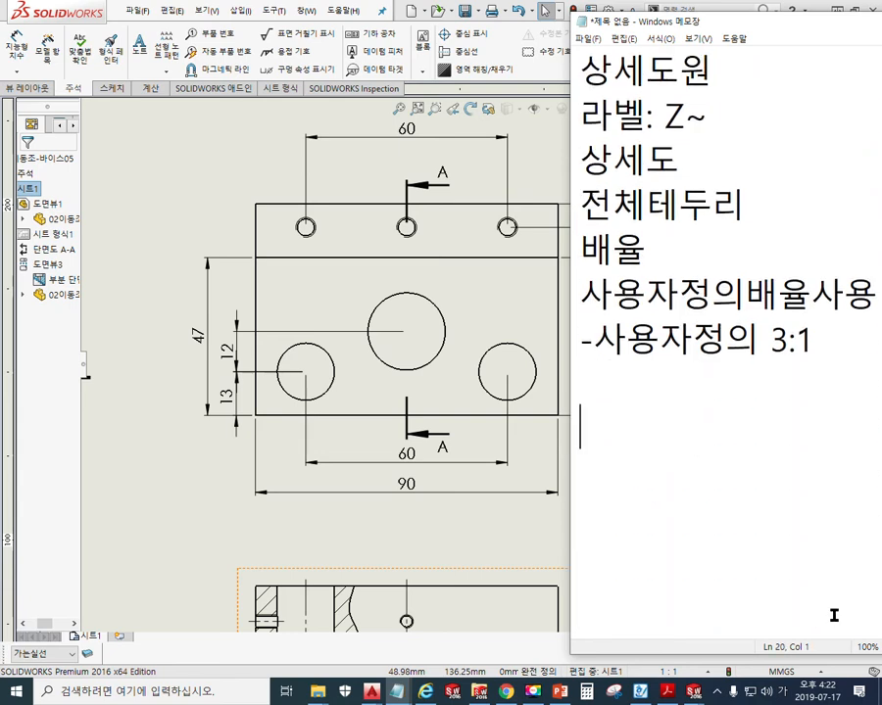
type("다른이름")
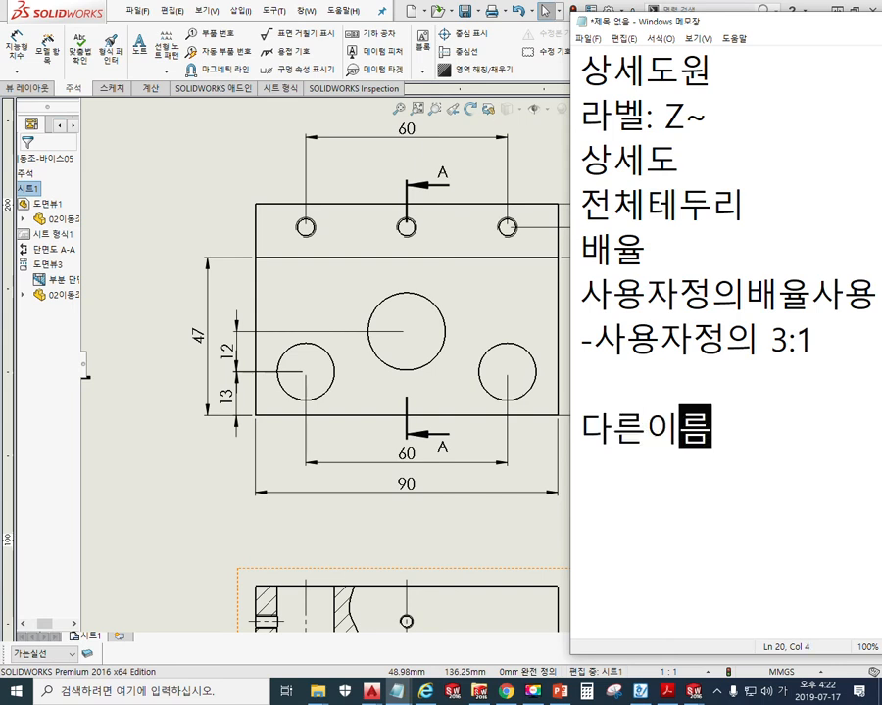
type("으로저장")
key("Return")
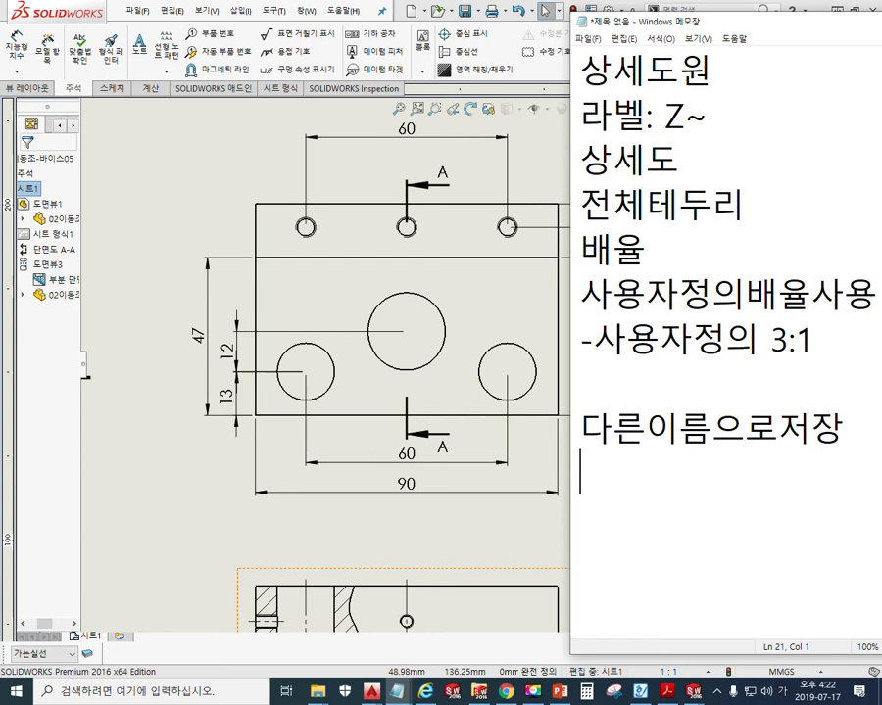
type("~.dxf")
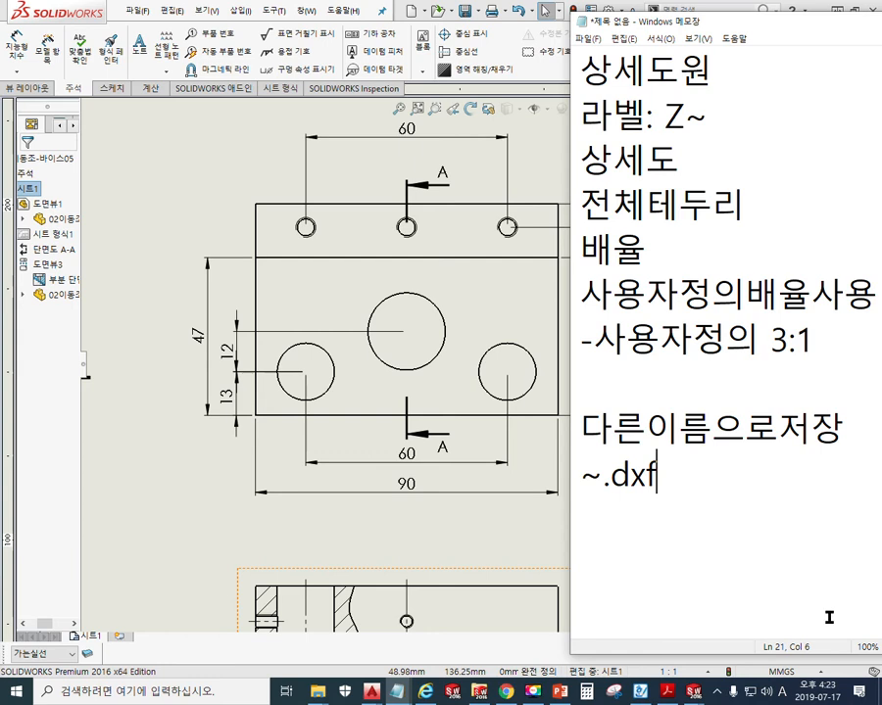
left_click_drag(658, 476, 575, 468)
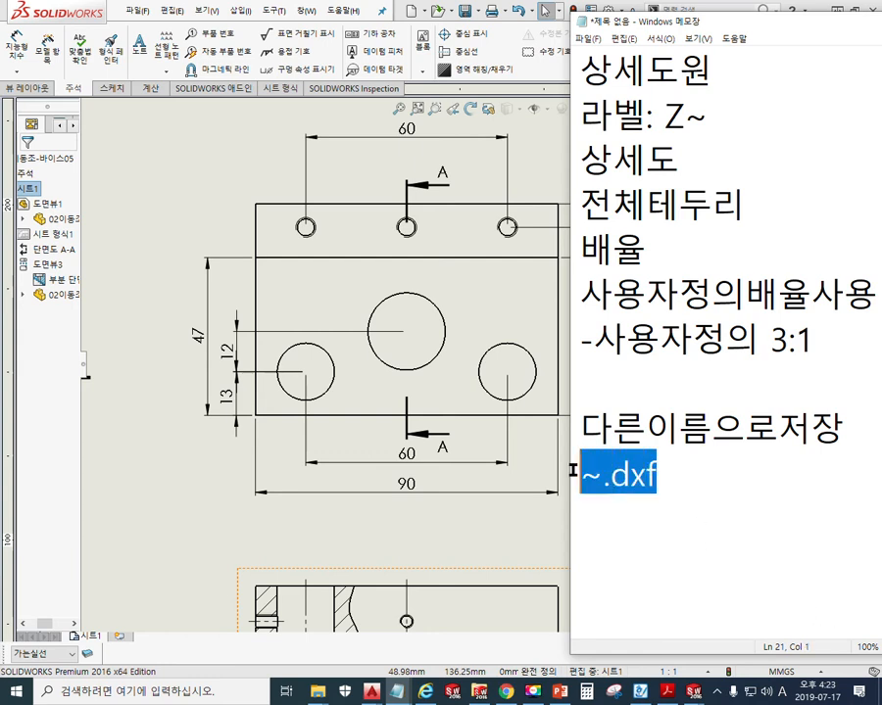
Step: Save the SOLIDWORKS drawing as a DXF file named 02이동조-바이스05 in the cheoun folder
left_click(160, 198)
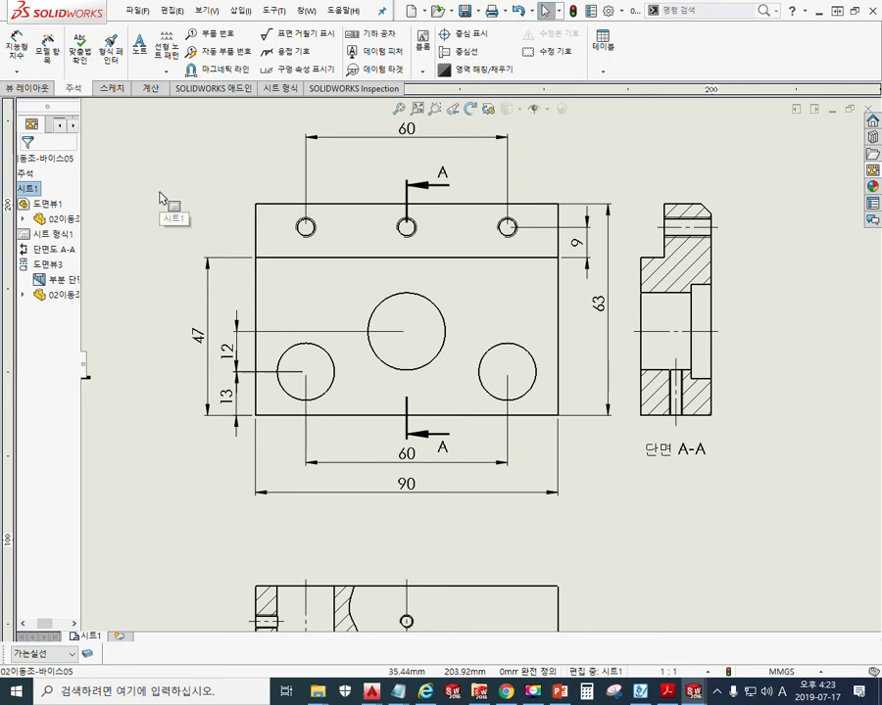
key("ctrl+shift+s")
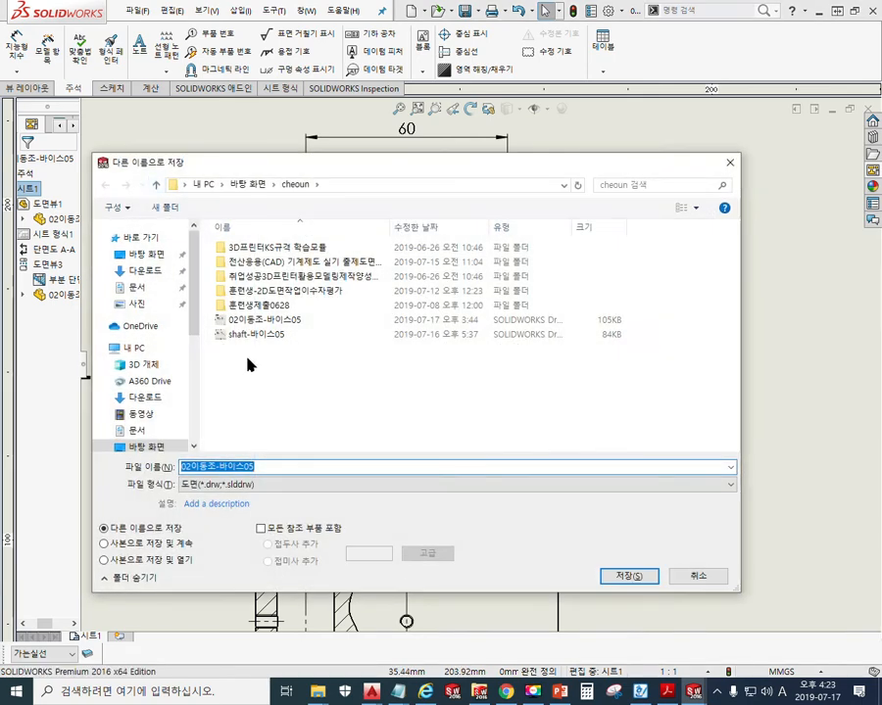
left_click(328, 484)
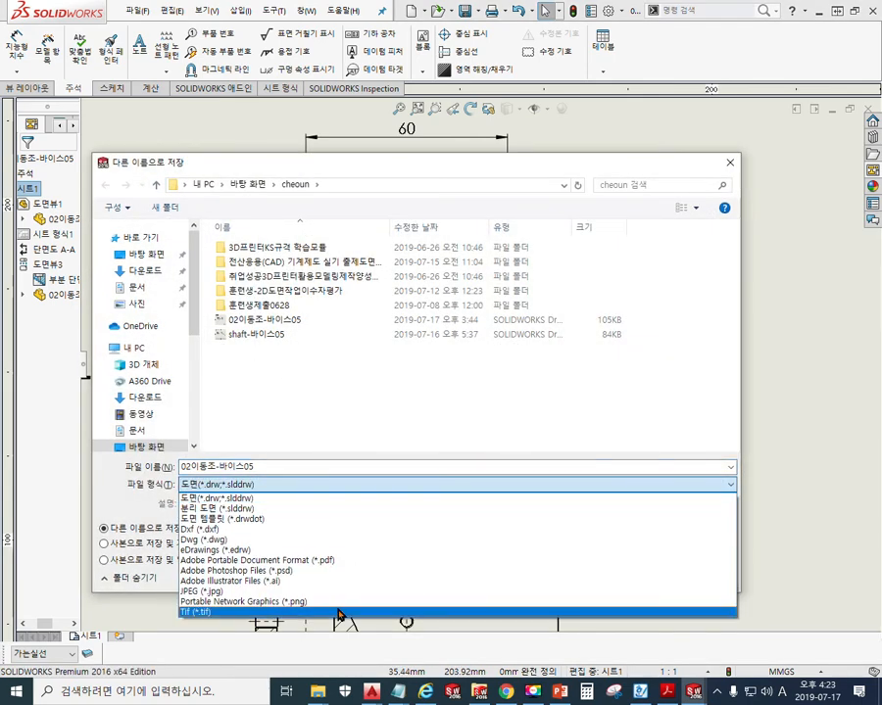
left_click(304, 538)
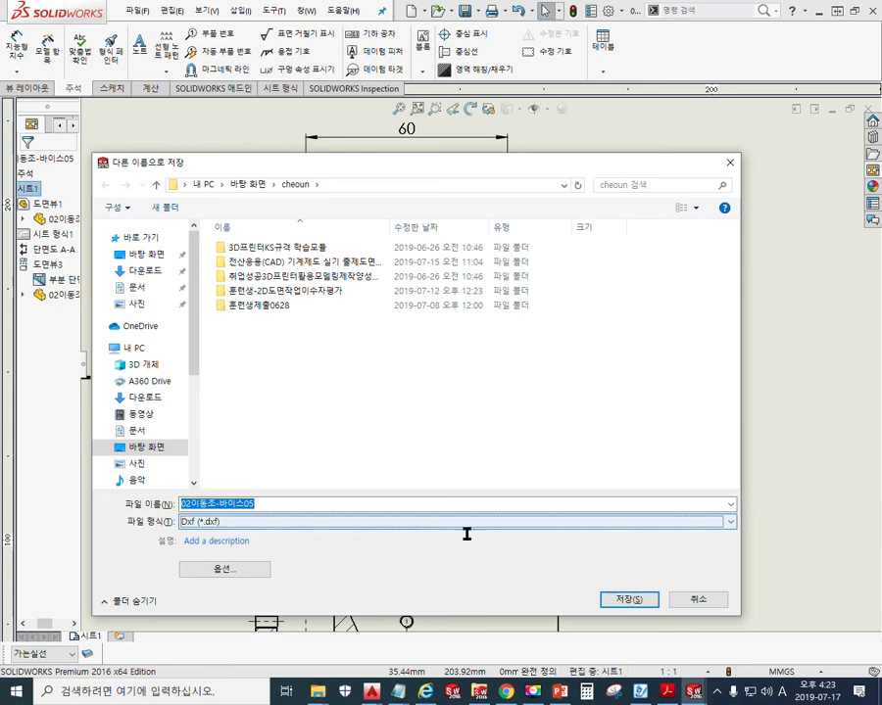
left_click(628, 601)
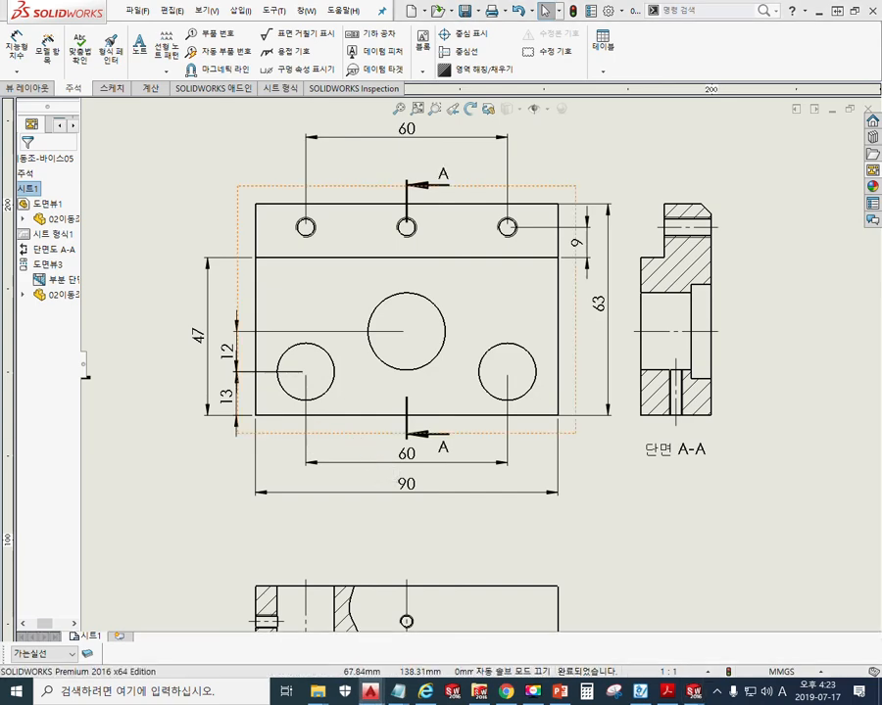
Step: Switch to AutoCAD, maximize its window, and look over the bordered part sheets in 01-바이스05.dwg
mouse_move(0, 117)
left_mouse_down()
mouse_move(500, 57)
mouse_move(495, 65)
left_mouse_up()
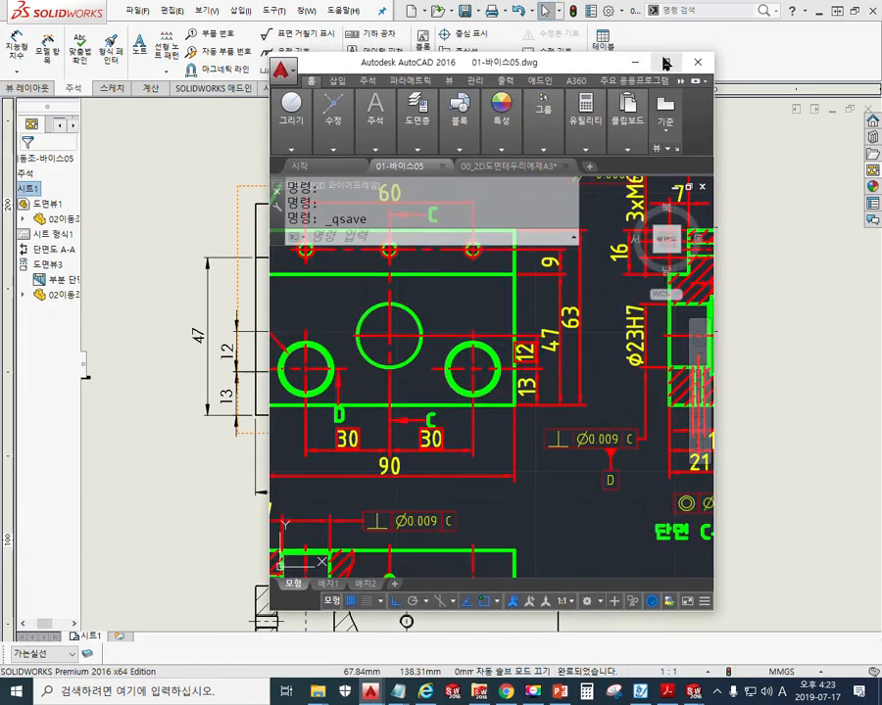
left_click(666, 60)
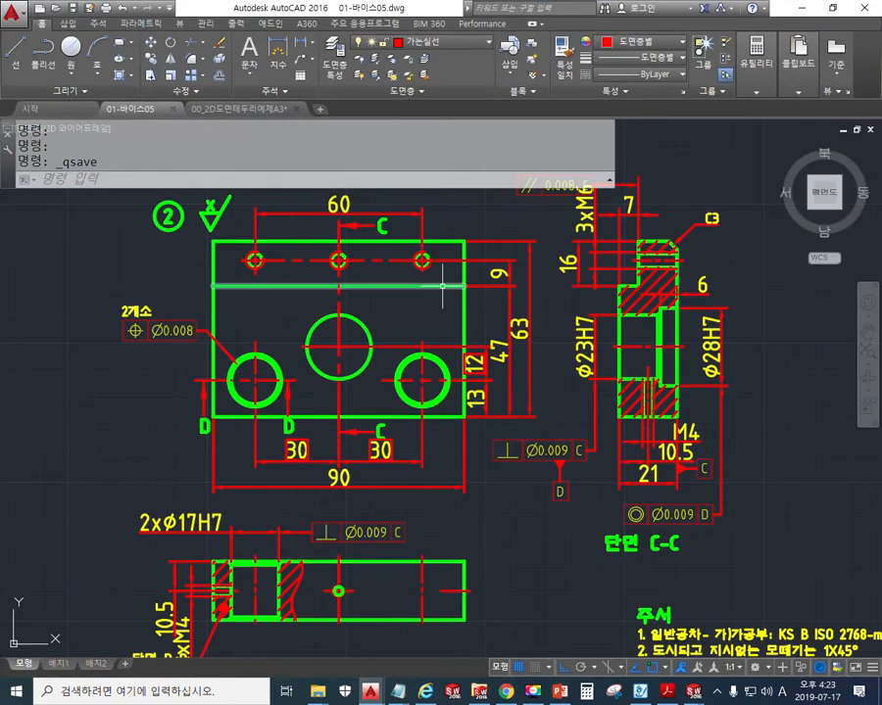
scroll(450, 291, "down", 4)
scroll(449, 291, "down", 2)
middle_click_drag(449, 291, 527, 358)
middle_click_drag(275, 314, 428, 327)
mouse_move(292, 489)
middle_mouse_down()
mouse_move(315, 390)
mouse_move(469, 299)
mouse_move(508, 294)
middle_mouse_up()
mouse_move(324, 388)
middle_mouse_down()
mouse_move(195, 349)
mouse_move(101, 349)
middle_mouse_up()
mouse_move(302, 332)
middle_mouse_down()
mouse_move(474, 353)
mouse_move(89, 354)
middle_mouse_up()
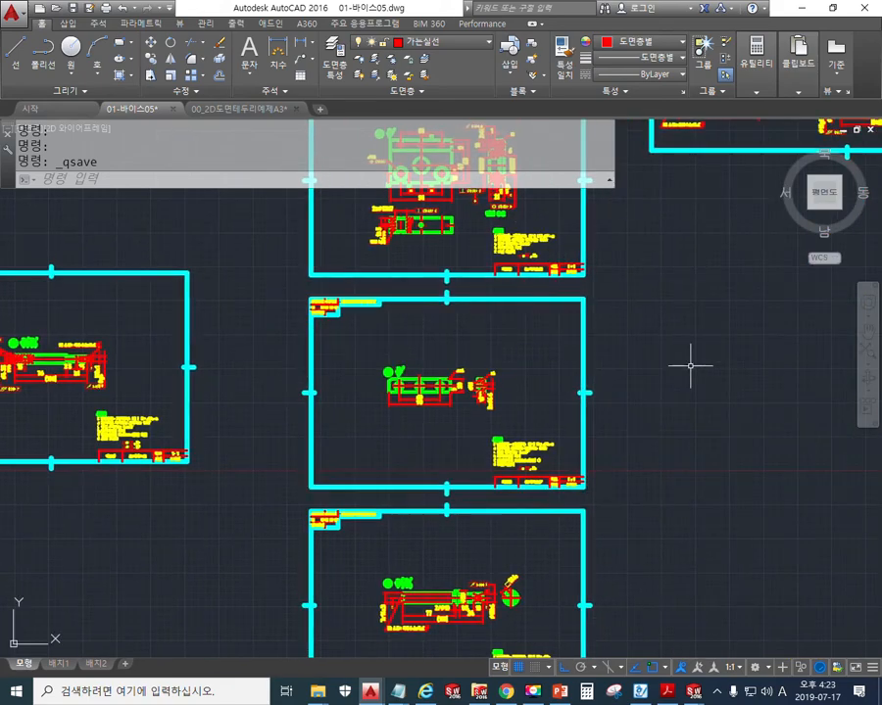
middle_click_drag(688, 367, 424, 505)
mouse_move(563, 374)
middle_mouse_down()
mouse_move(370, 421)
mouse_move(636, 476)
middle_mouse_up()
mouse_move(181, 408)
middle_mouse_down()
mouse_move(410, 419)
mouse_move(549, 413)
middle_mouse_up()
scroll(404, 374, "up", 4)
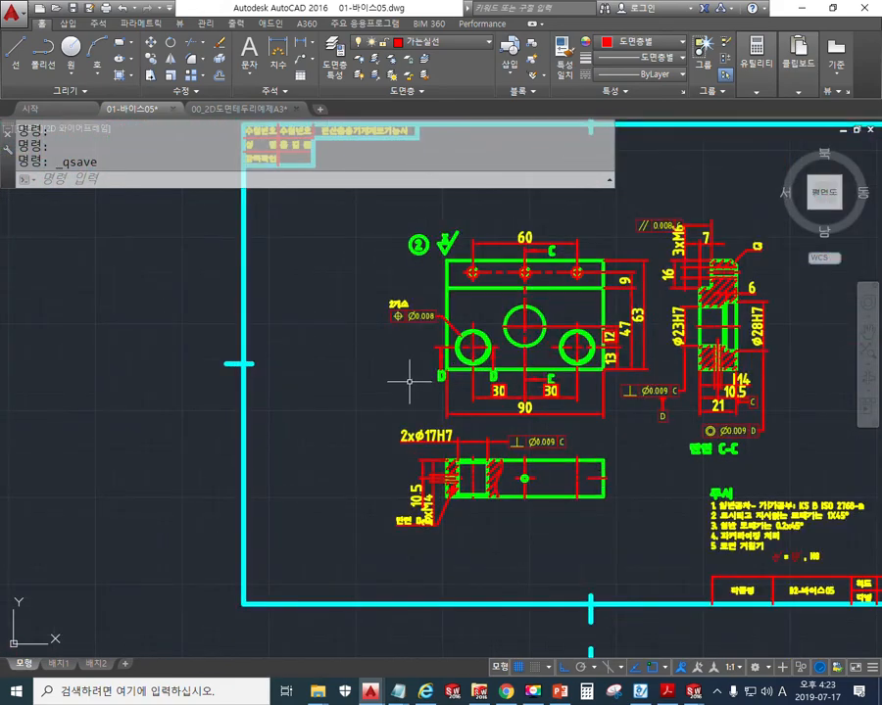
scroll(412, 382, "down", 2)
mouse_move(324, 353)
middle_mouse_down()
mouse_move(430, 394)
mouse_move(569, 381)
middle_mouse_up()
middle_click_drag(288, 466, 490, 305)
mouse_move(403, 461)
middle_mouse_down()
mouse_move(420, 443)
mouse_move(411, 324)
middle_mouse_up()
scroll(437, 428, "down", 4)
middle_click_drag(360, 453, 398, 413)
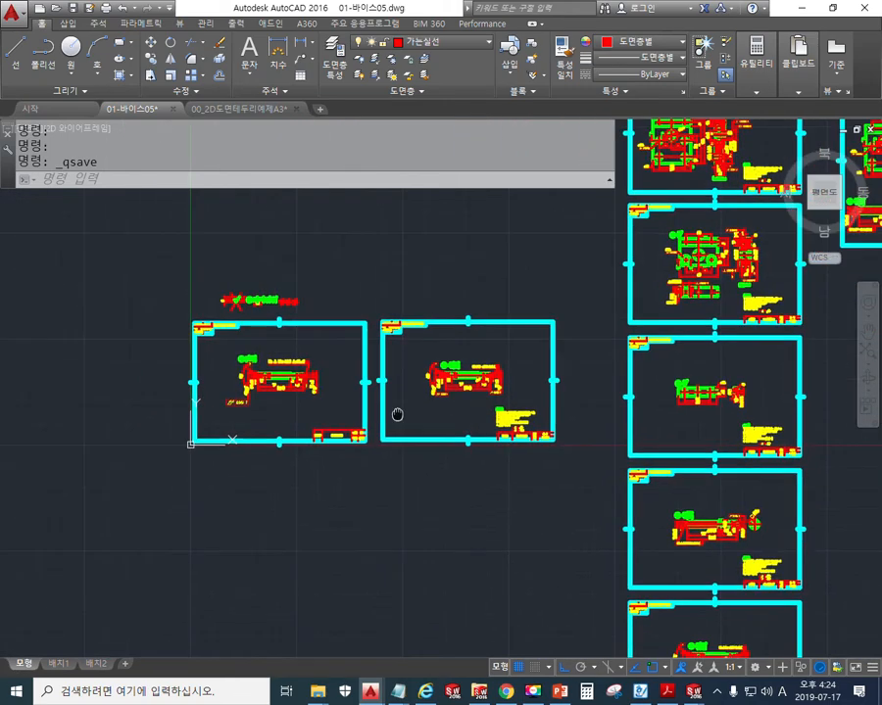
Step: Copy the second shaft sheet, with its border, notes and title block, to the empty space directly below it
type("co")
key("Return")
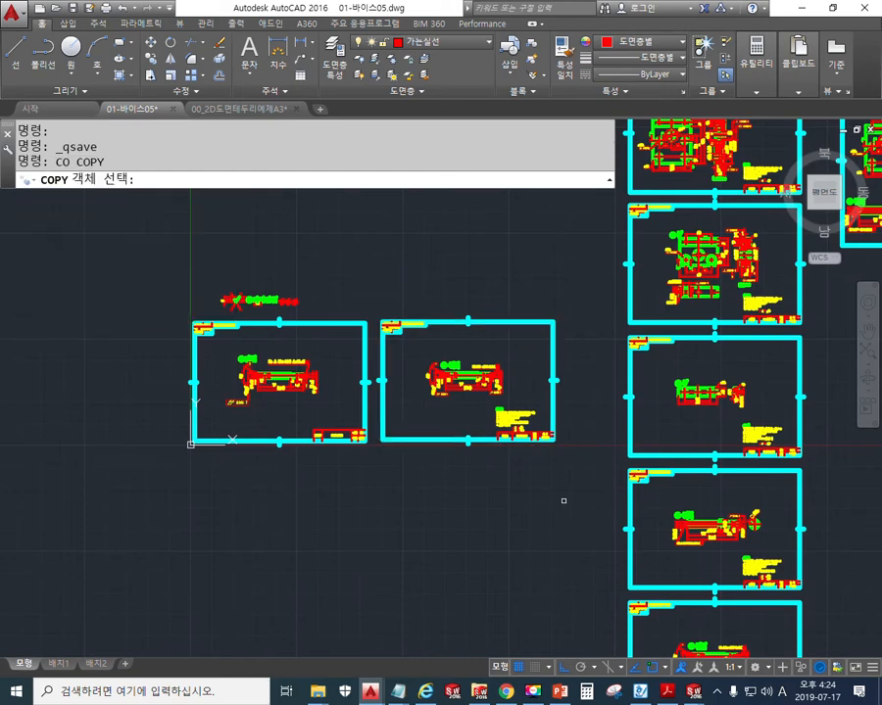
left_click(591, 490)
left_click(384, 276)
key("Return")
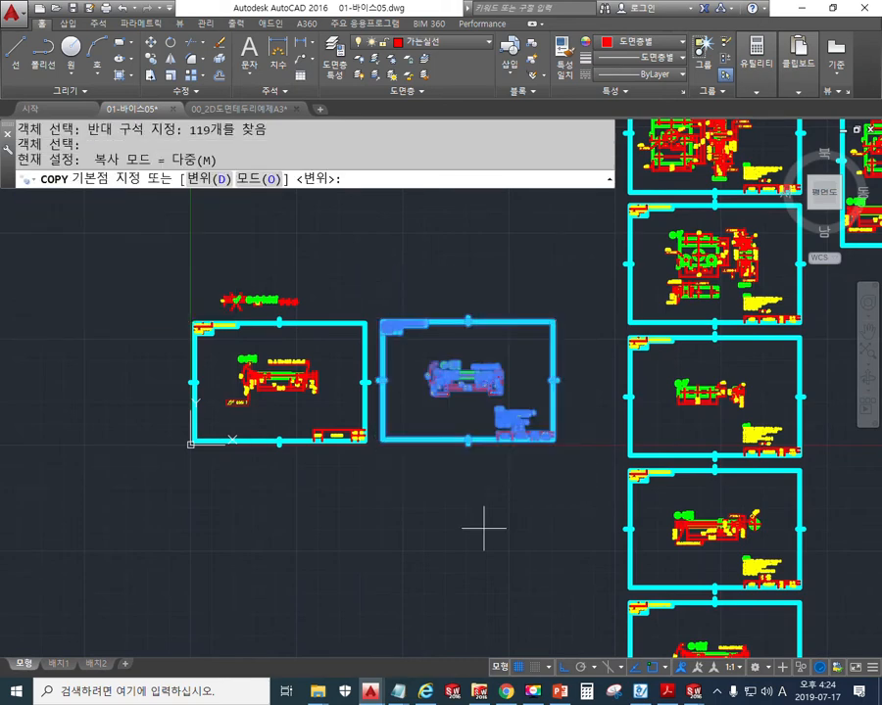
left_click(538, 477)
left_click(541, 610)
key("Return")
Step: Erase the part views and dimensions from the copied sheet, keeping only its border, notes and title block
scroll(513, 578, "up", 4)
middle_click_drag(513, 577, 512, 493)
type("e")
key("Return")
left_click(498, 422)
left_click(255, 305)
key("Return")
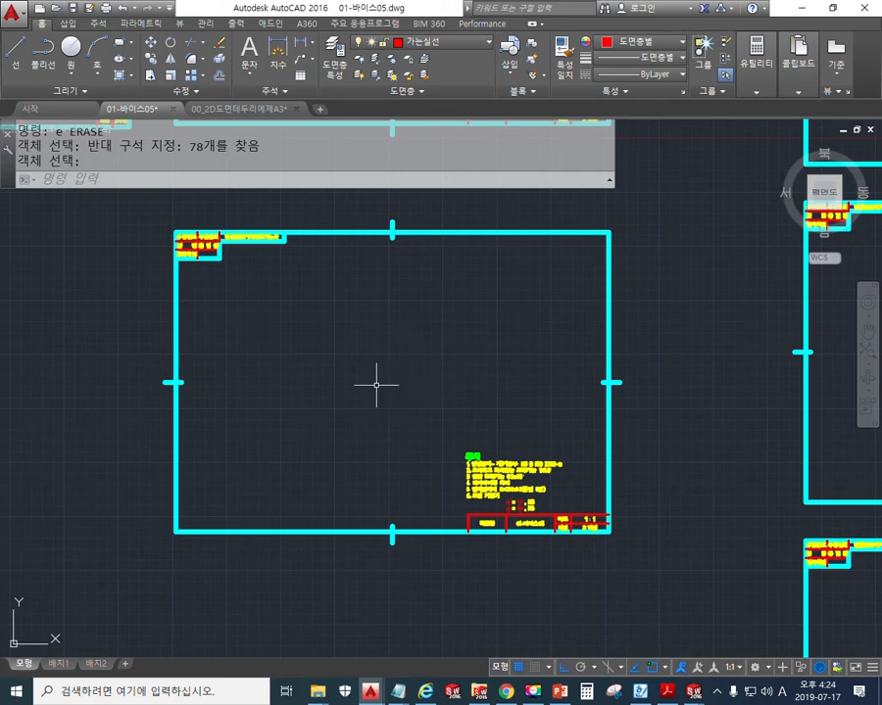
mouse_move(350, 315)
middle_mouse_down()
mouse_move(392, 355)
mouse_move(344, 363)
middle_mouse_up()
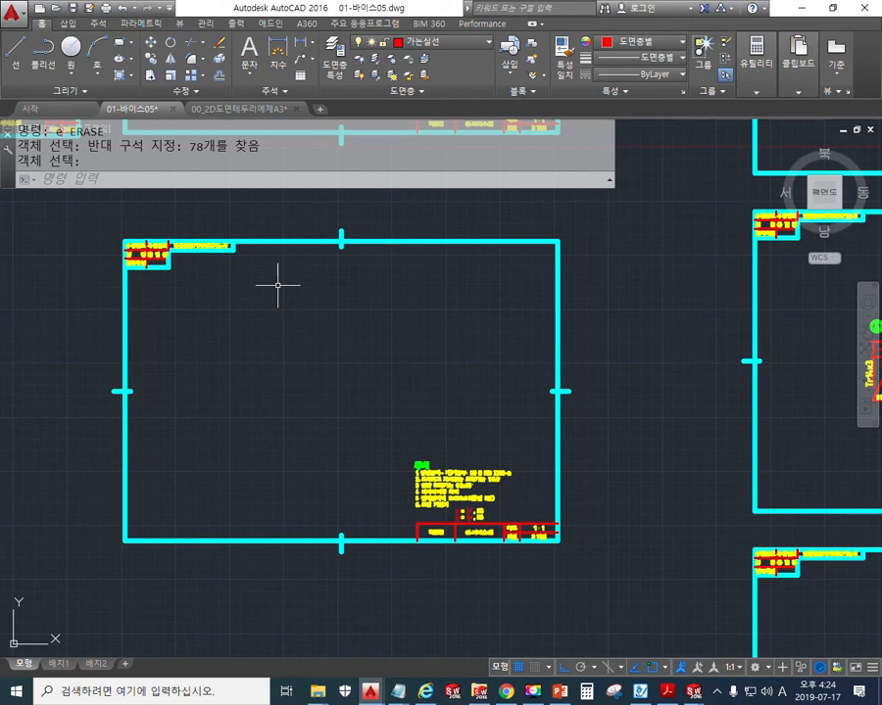
Step: Open the DXF file 02이동조-바이스05 from the cheoun folder in AutoCAD
key("ctrl+o")
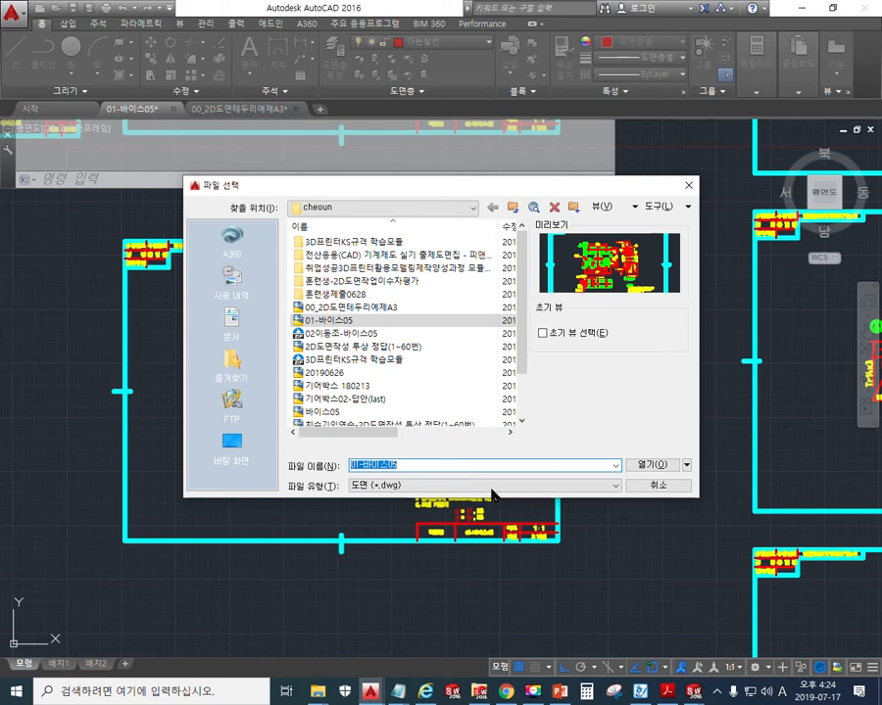
left_click(419, 485)
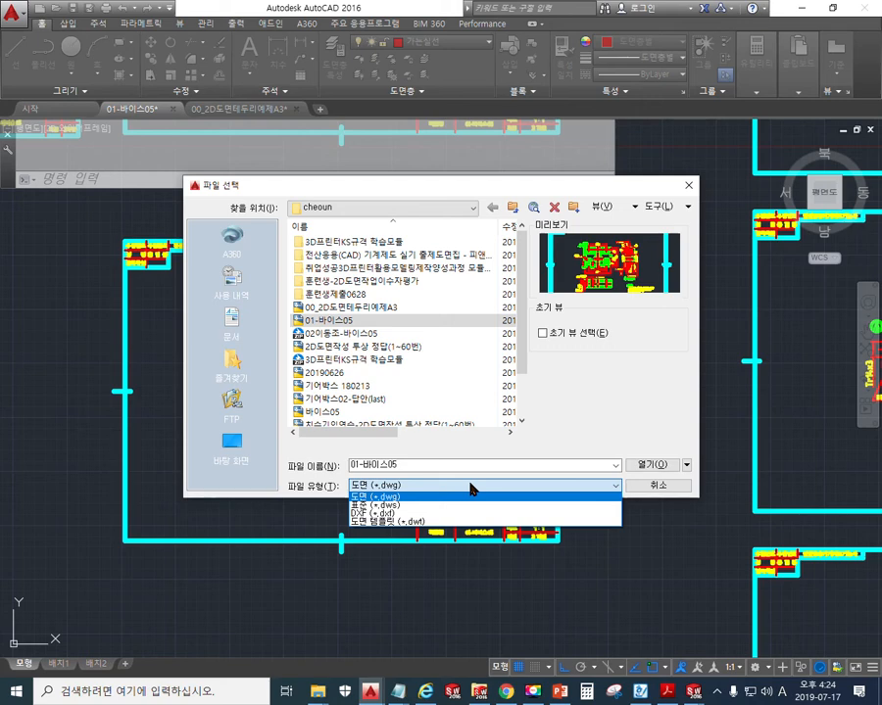
left_click(452, 514)
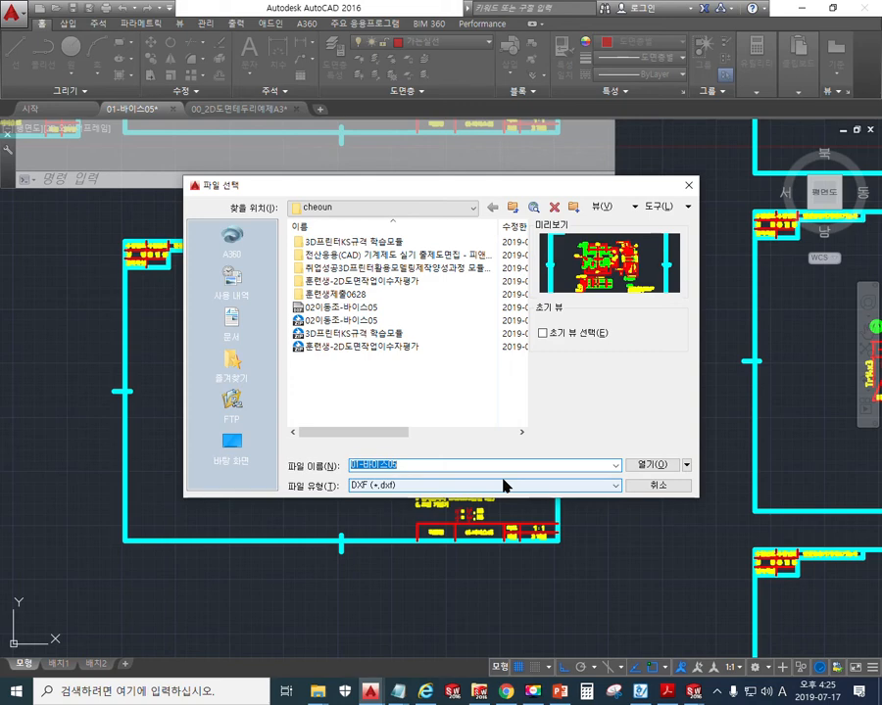
left_click(368, 307)
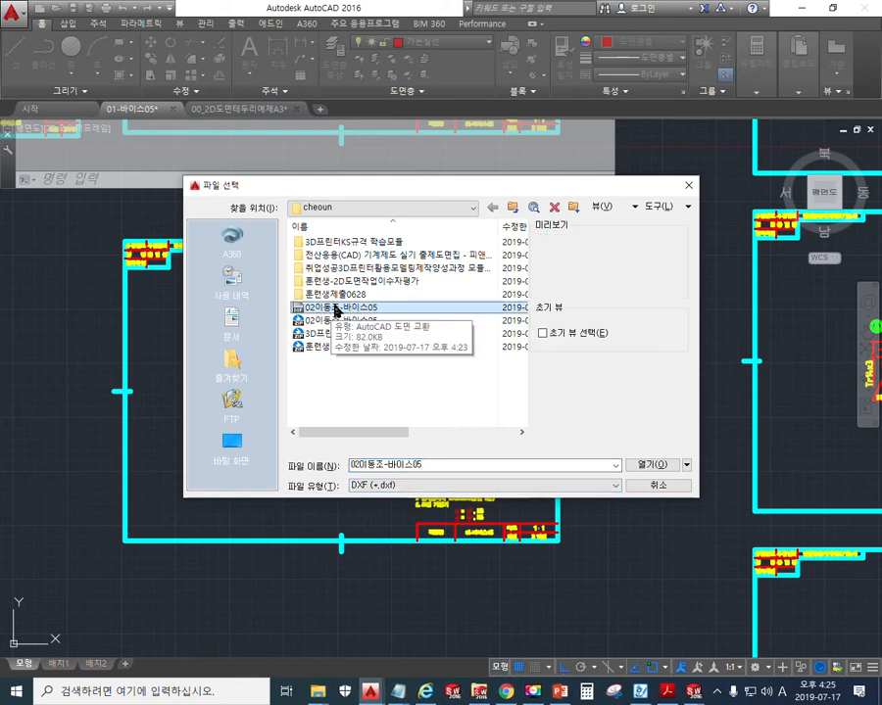
left_click(651, 465)
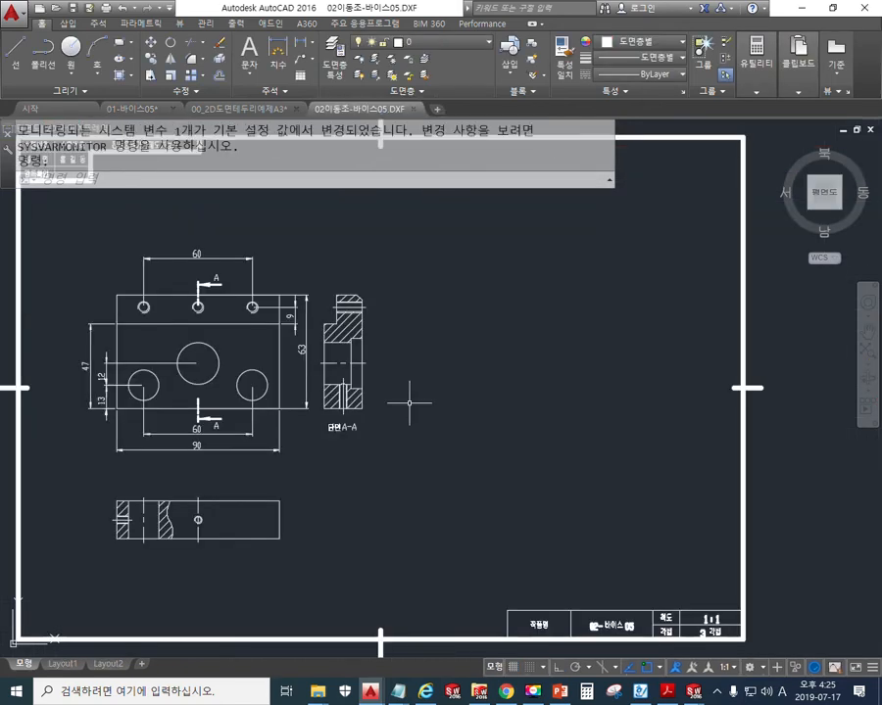
Step: Copy all objects of the DXF drawing to the clipboard, and close the drawing without saving changes
scroll(409, 401, "down", 3)
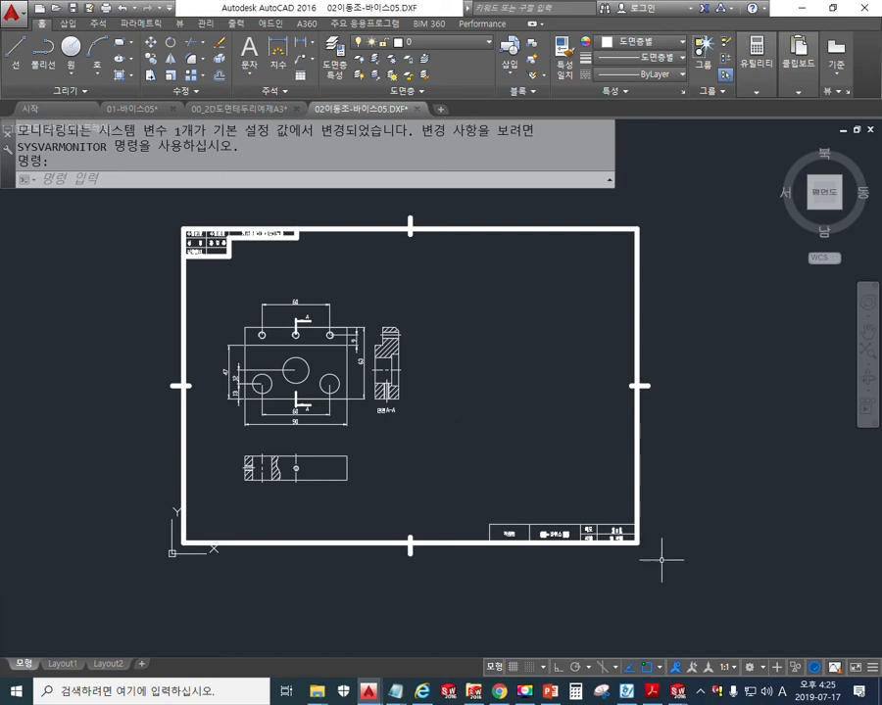
key("ctrl+a")
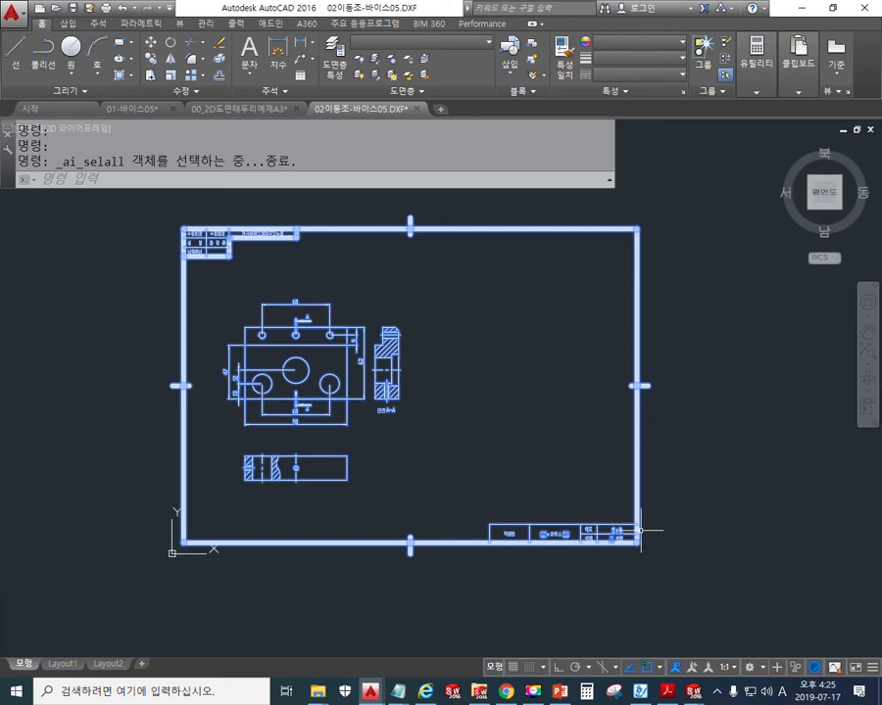
key("ctrl+c")
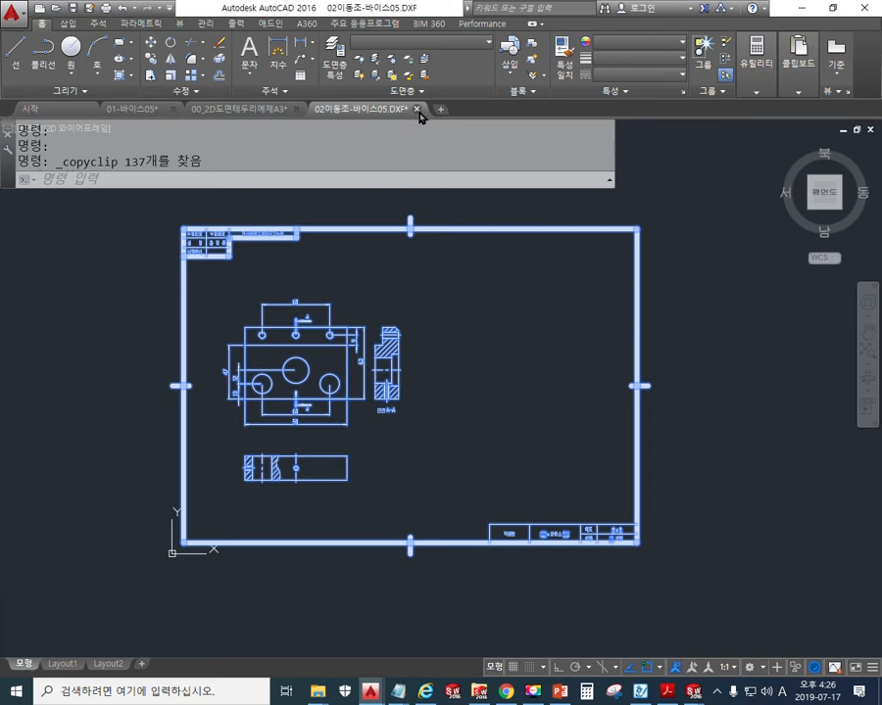
left_click(416, 109)
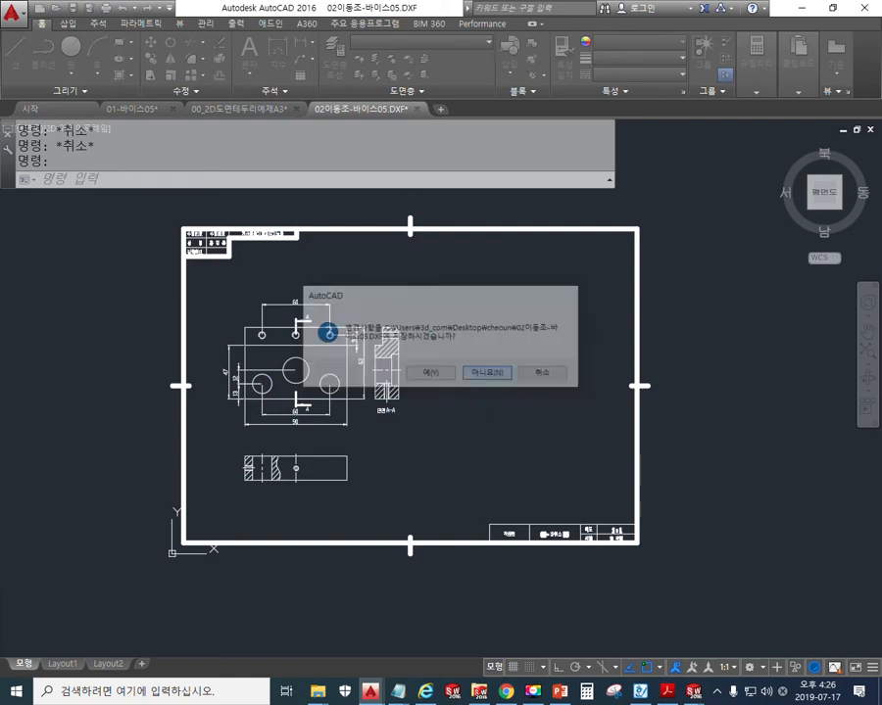
left_click(488, 374)
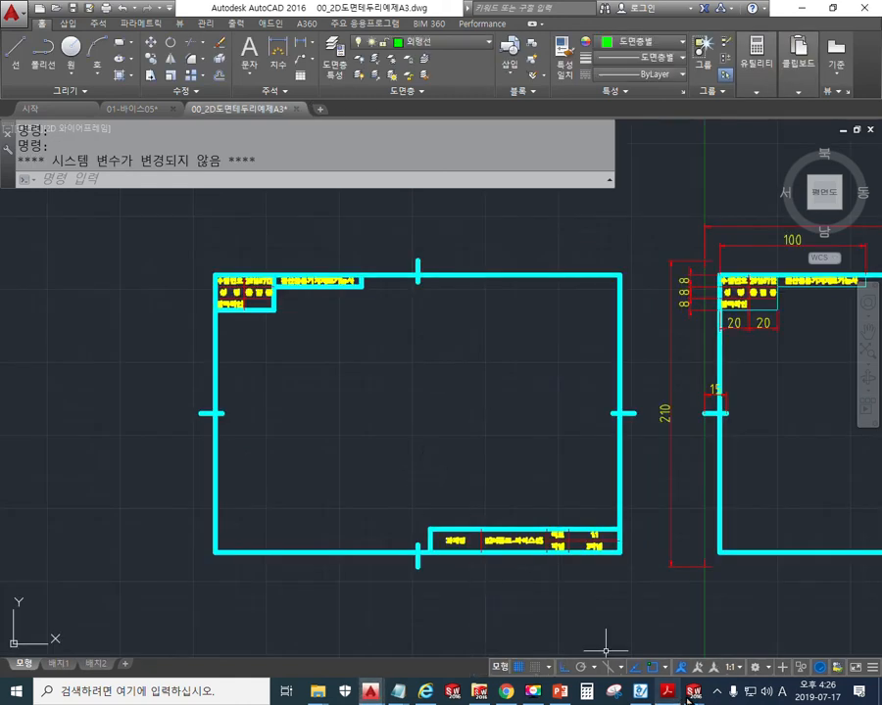
Step: Look at the SOLIDWORKS part drawing for comparison, and switch to the AutoCAD drawing 01-바이스05.dwg
mouse_move(693, 691)
left_click(785, 615)
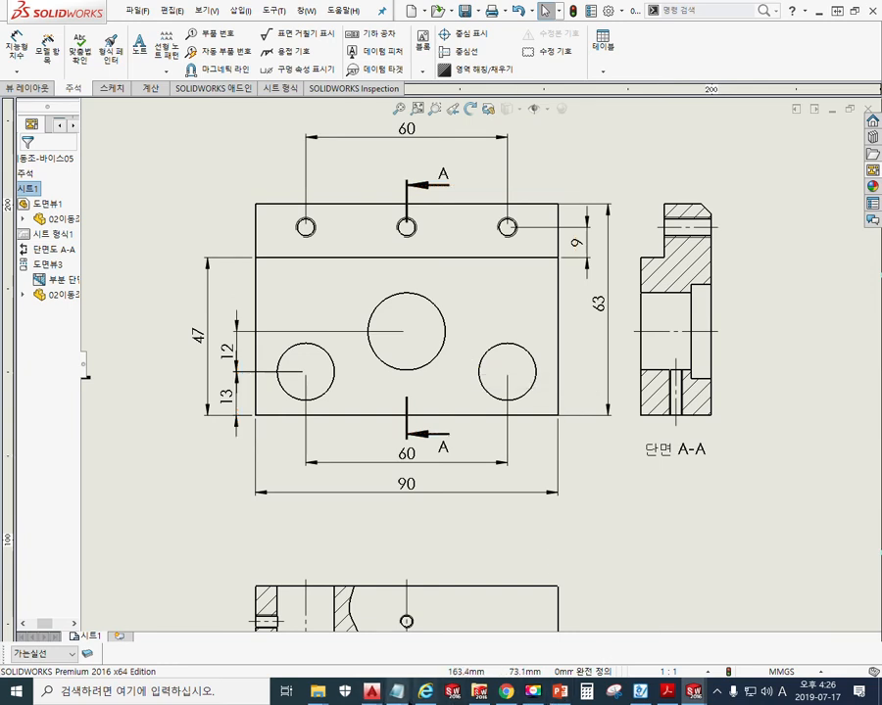
mouse_move(371, 690)
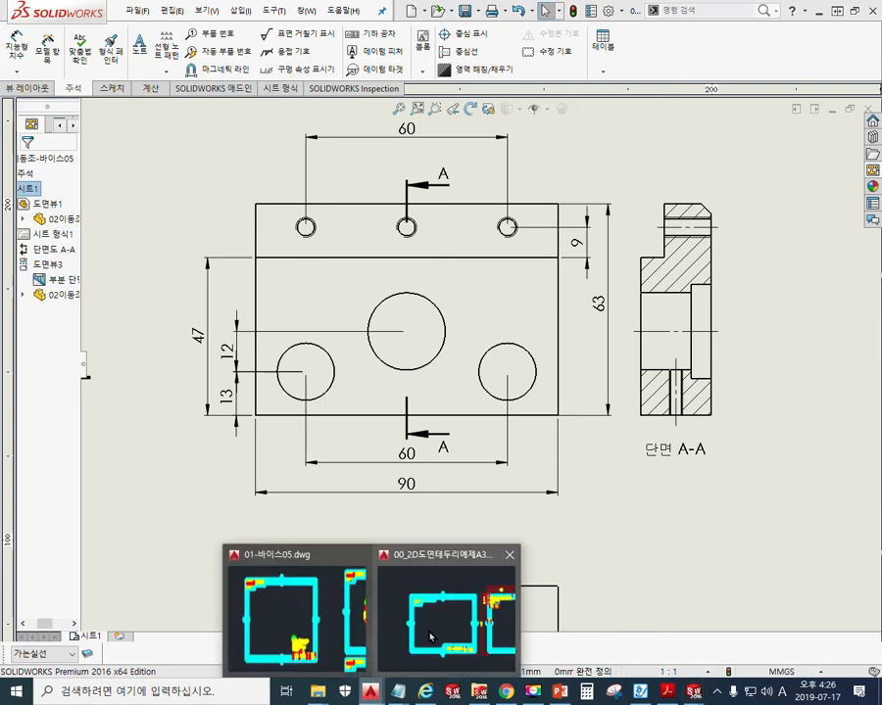
left_click(294, 612)
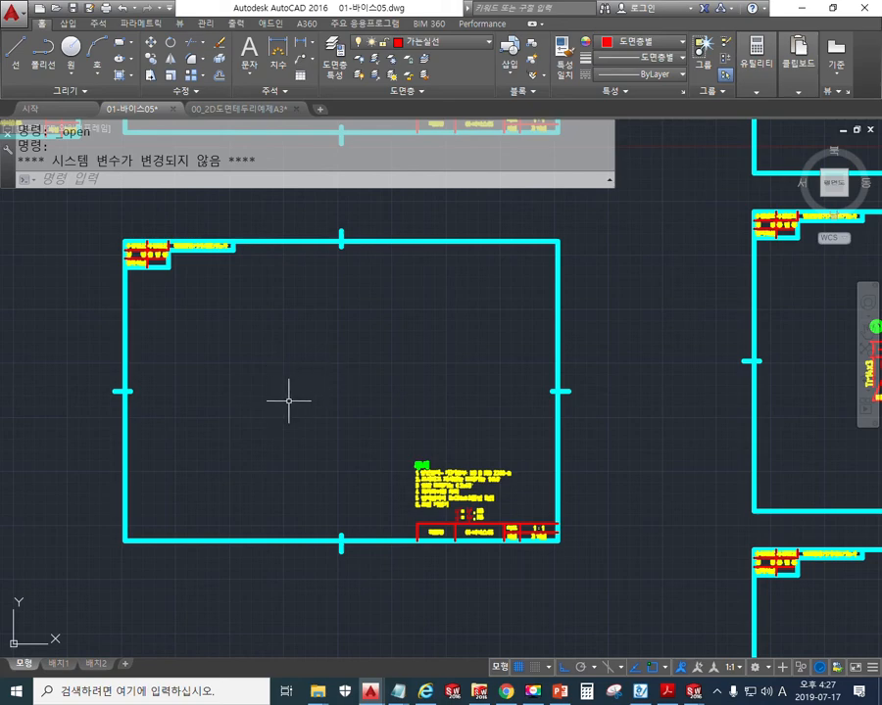
Step: Paste the copied DXF drawing into the empty space below the emptied border sheet
key("ctrl+v")
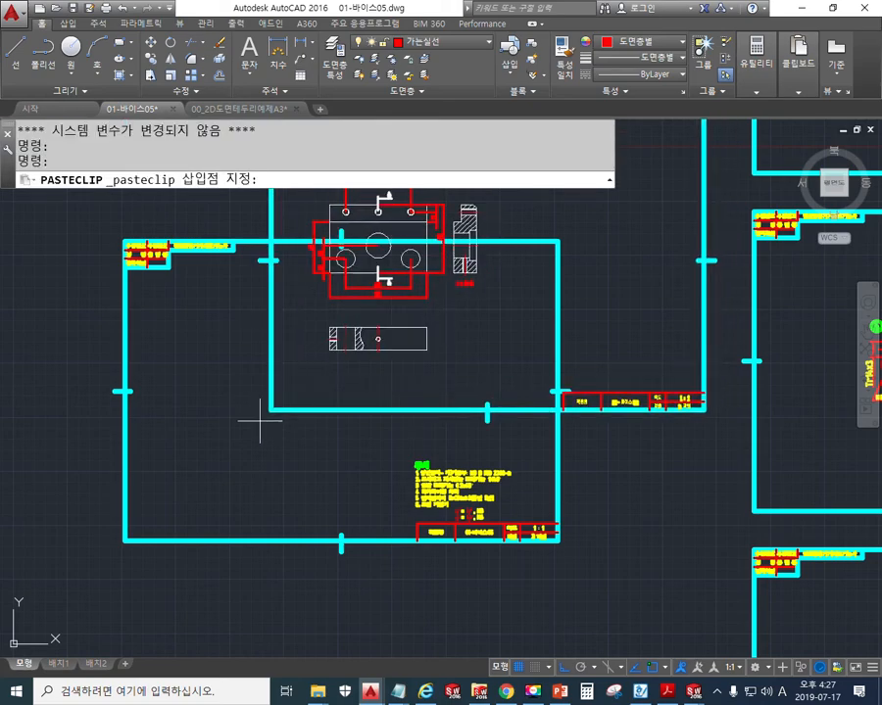
scroll(196, 460, "down", 4)
middle_click_drag(196, 461, 319, 397)
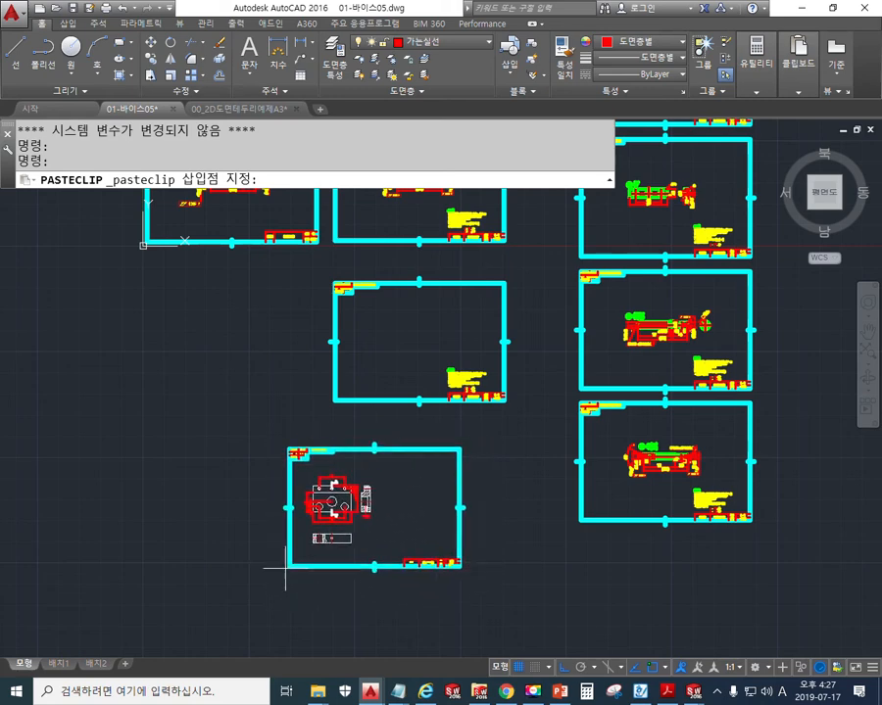
left_click(297, 571)
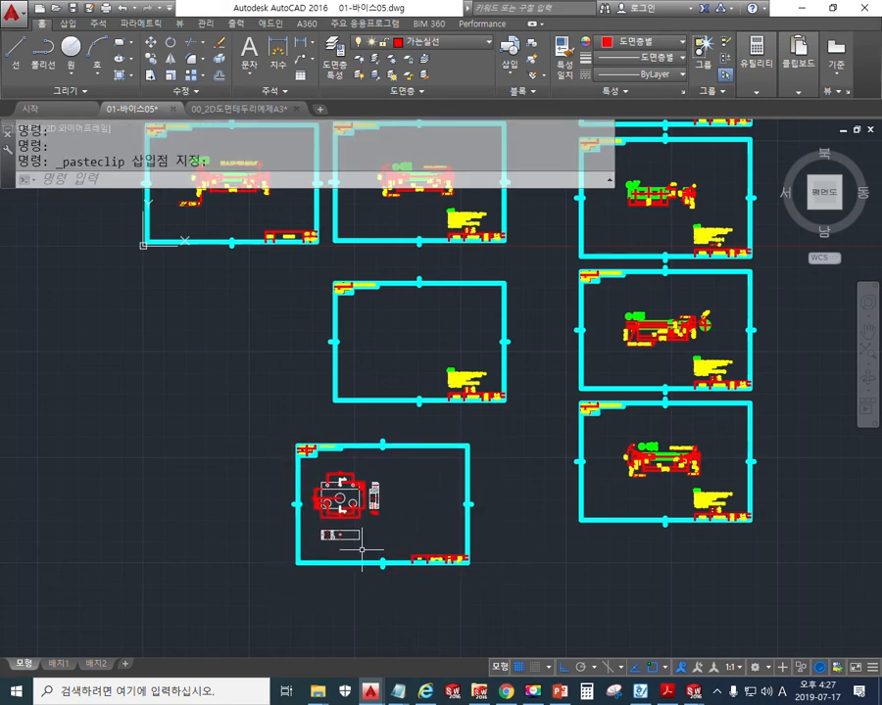
Step: Erase the border, centring marks and title blocks of the pasted drawing, keeping only the part views and dimensions
scroll(358, 548, "up", 5)
middle_click_drag(402, 439, 406, 474)
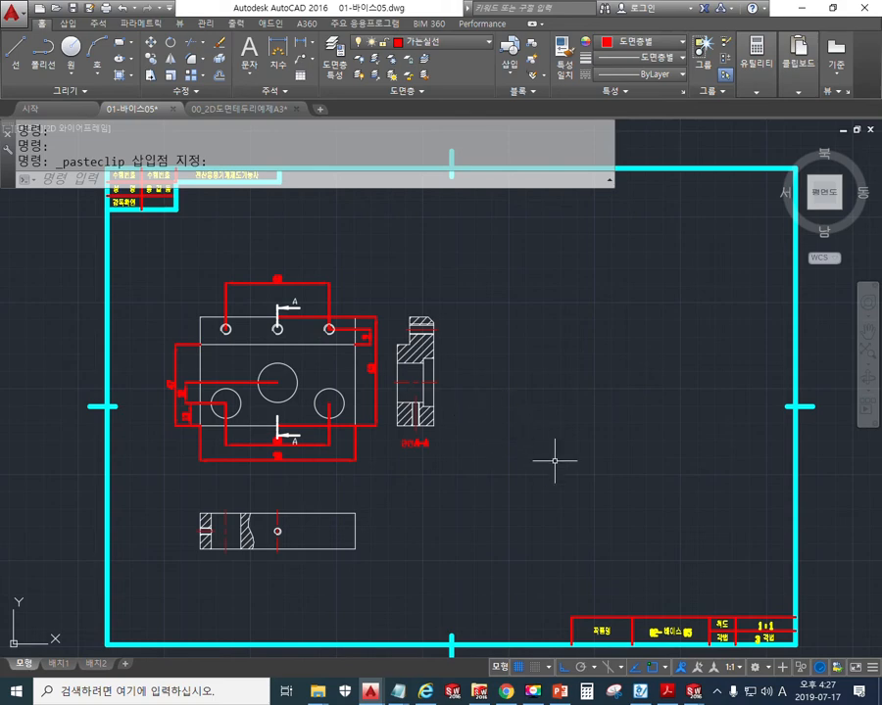
mouse_move(457, 438)
middle_mouse_down()
mouse_move(480, 468)
mouse_move(493, 465)
middle_mouse_up()
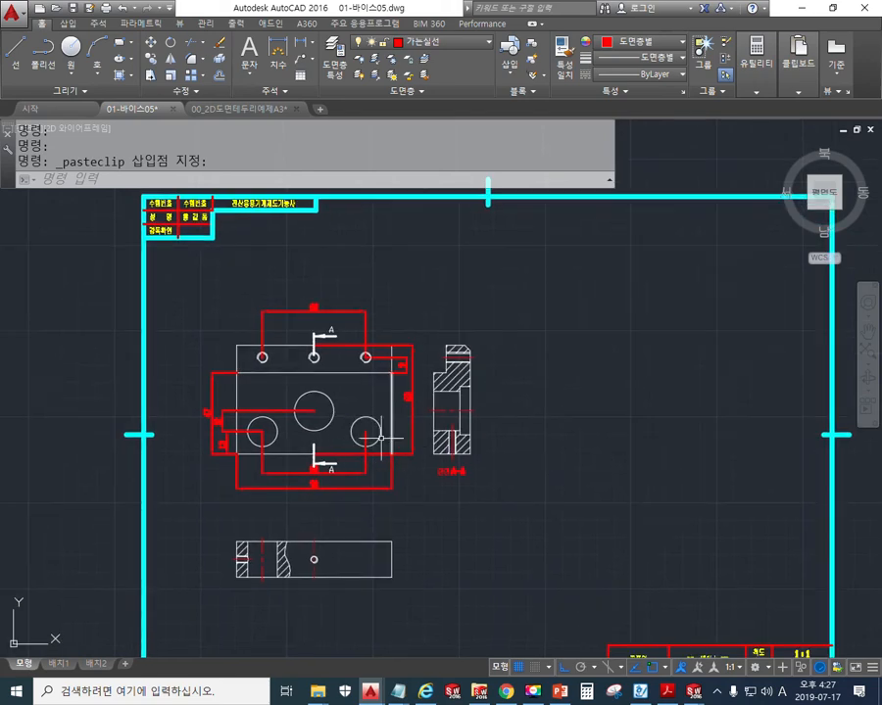
middle_click_drag(330, 305, 330, 397)
left_click(808, 375)
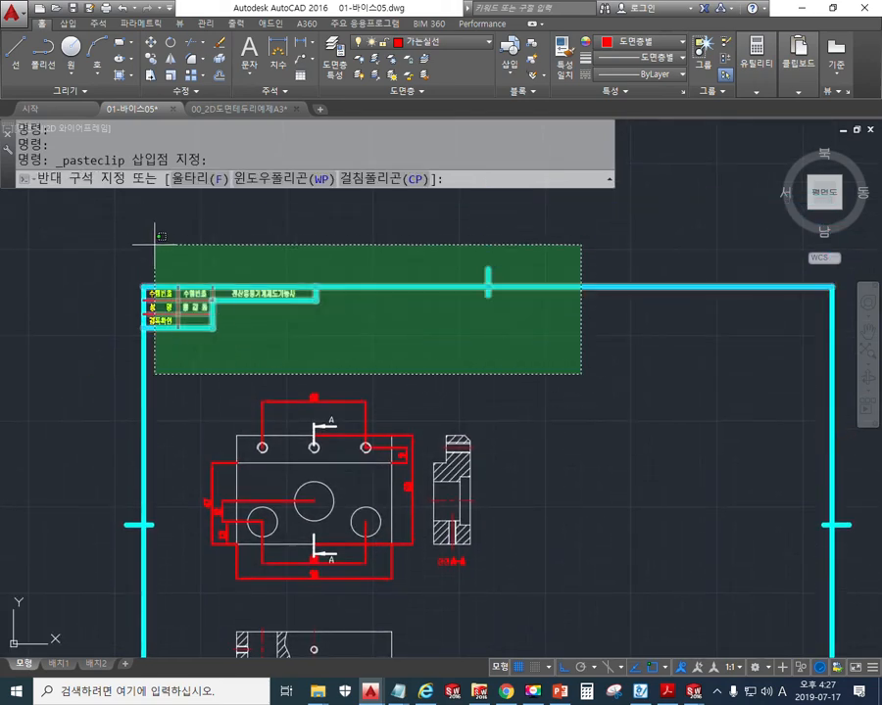
left_click(102, 246)
left_click(185, 587)
left_click(64, 466)
scroll(180, 534, "down", 4)
middle_click_drag(181, 527, 161, 366)
left_click(478, 523)
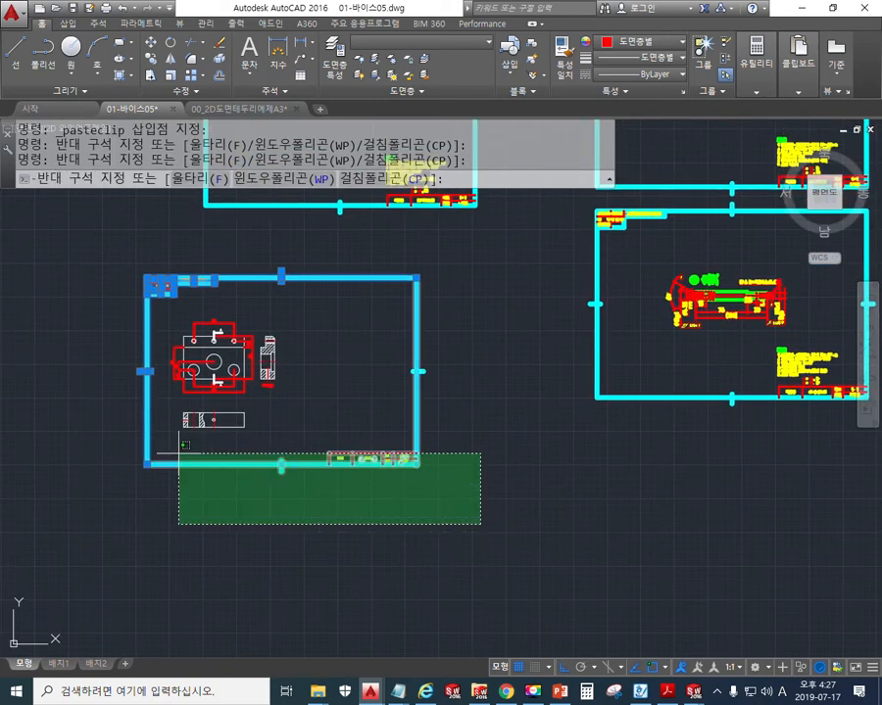
left_click(79, 448)
left_click(464, 411)
left_click(376, 344)
left_click(306, 299)
left_click(255, 252)
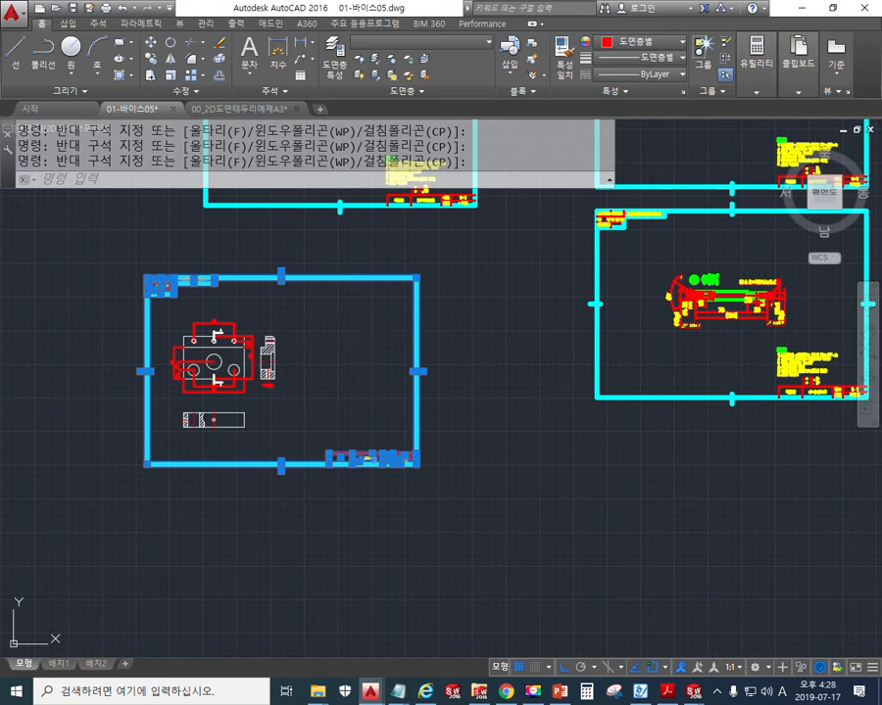
key("Delete")
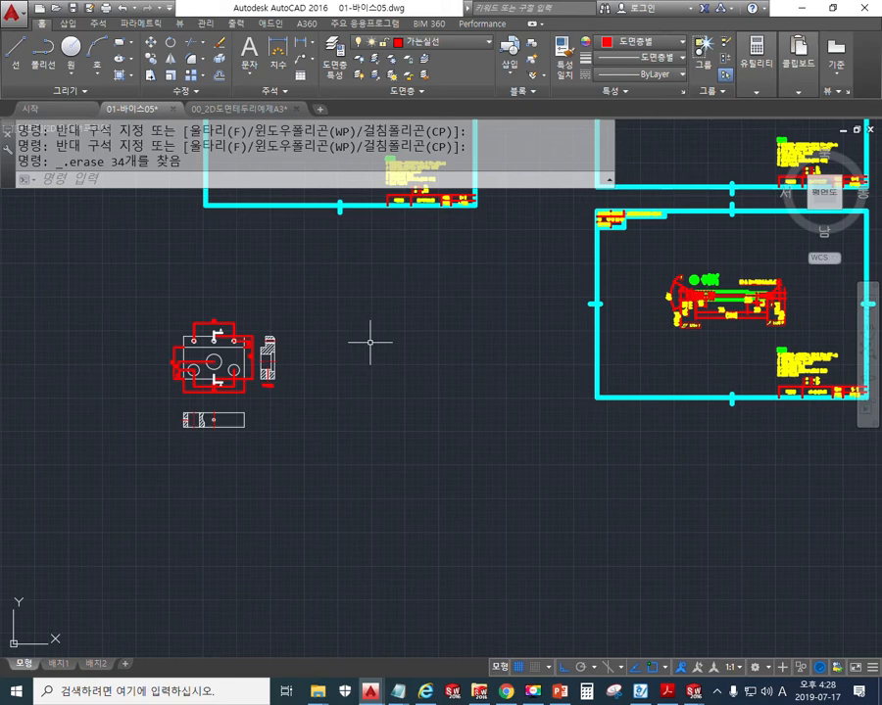
Step: Try to assign the front view's 63 dimension to the 가는실선 layer
scroll(208, 333, "up", 4)
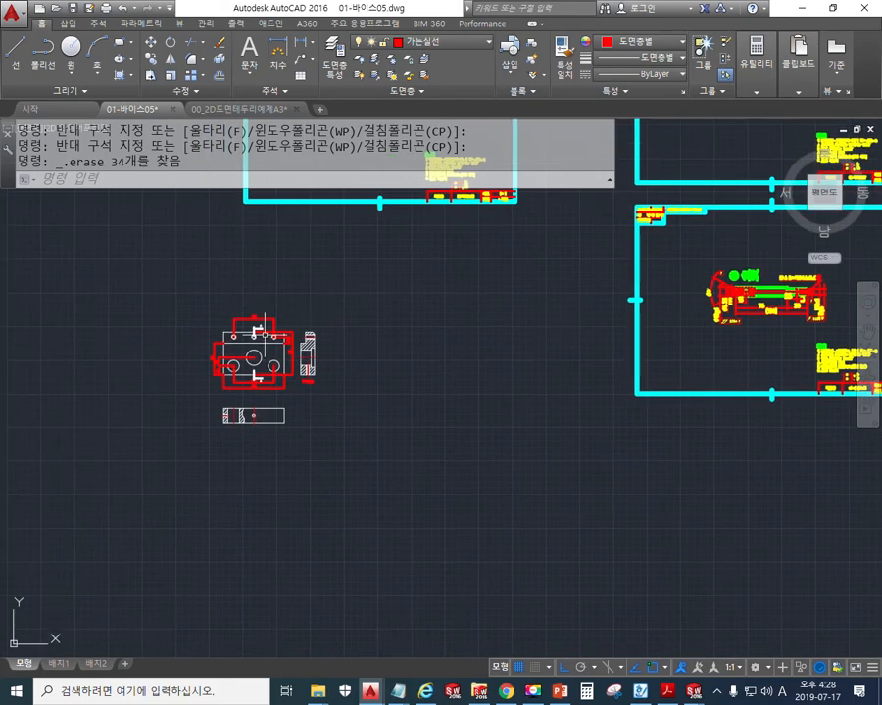
scroll(269, 338, "up", 2)
middle_click_drag(309, 357, 422, 309)
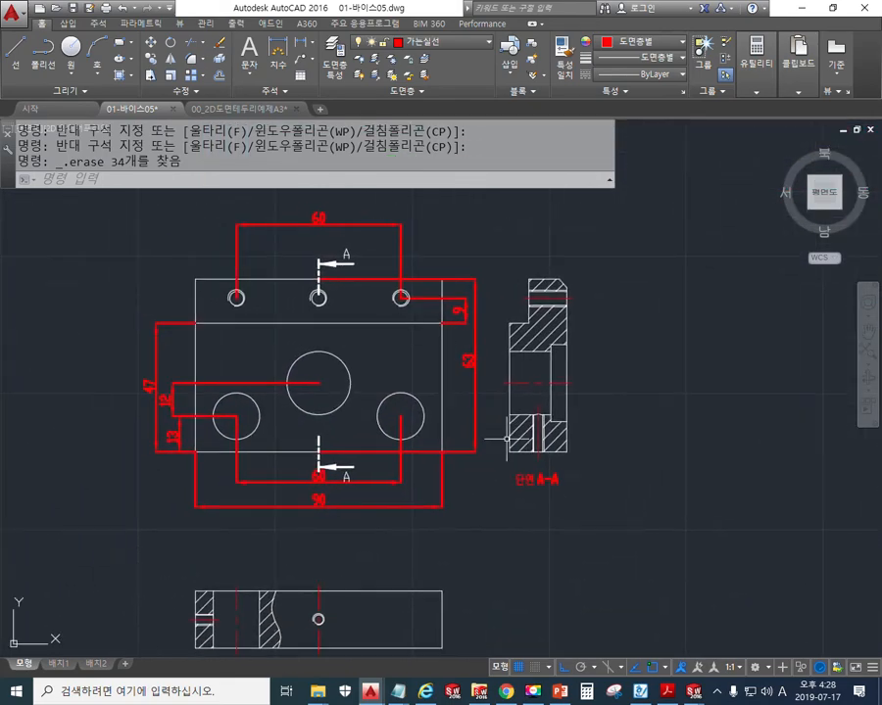
left_click(474, 395)
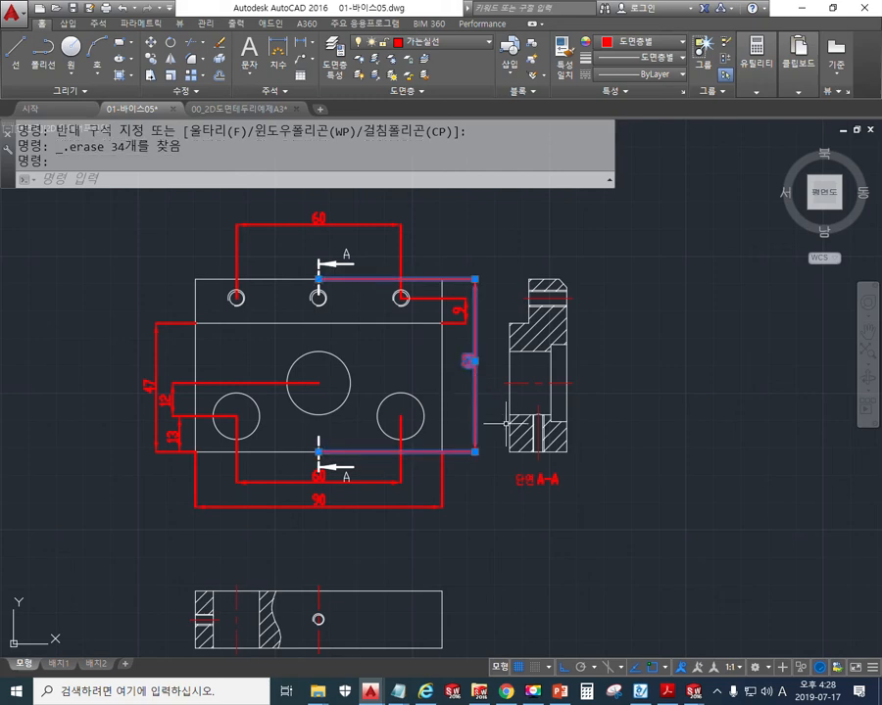
scroll(474, 412, "up", 2)
mouse_move(472, 407)
middle_mouse_down()
mouse_move(513, 408)
mouse_move(559, 470)
middle_mouse_up()
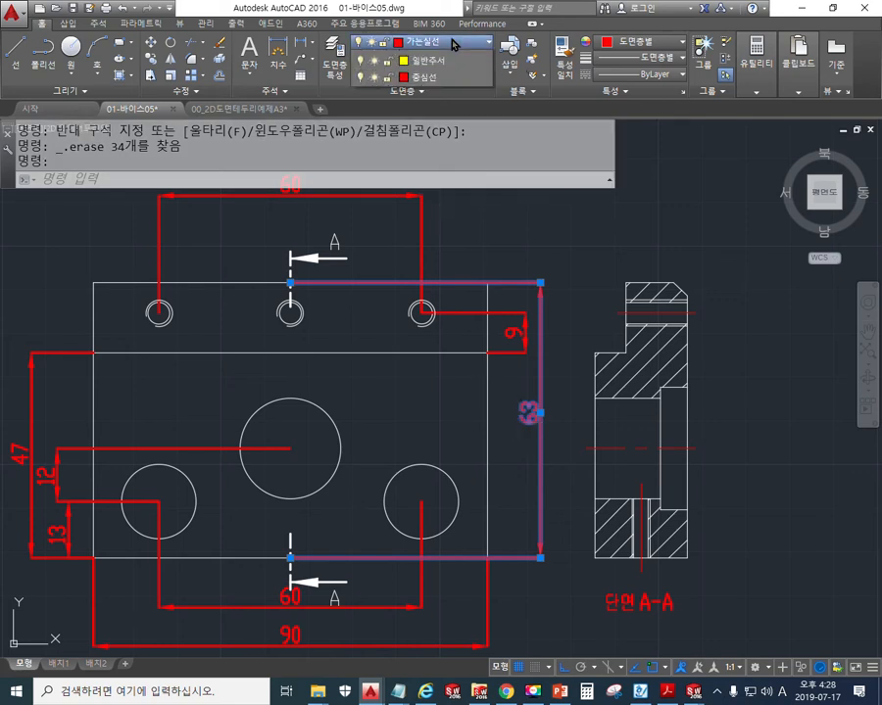
left_click(453, 42)
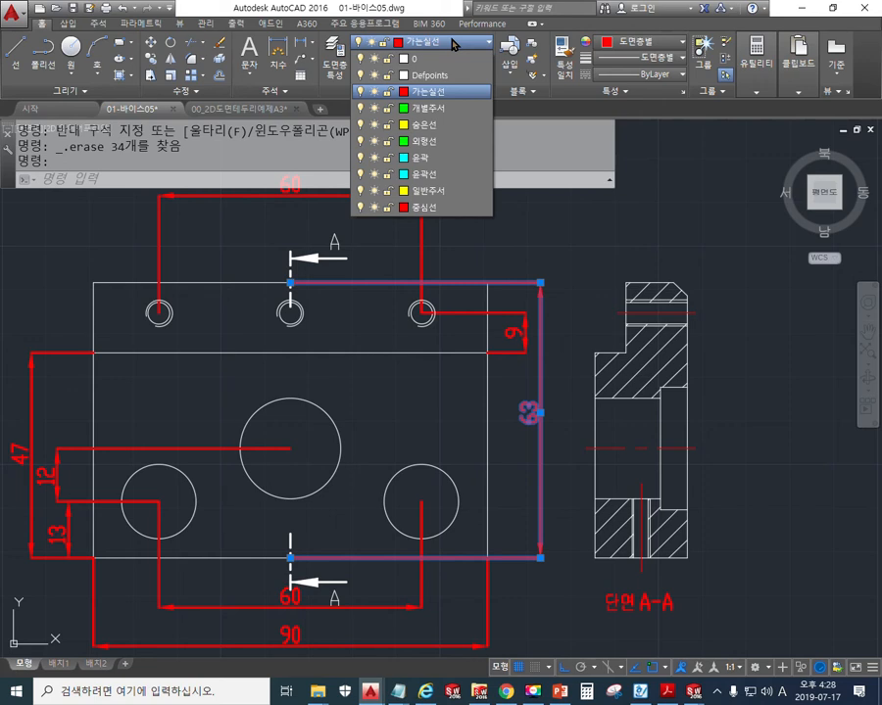
left_click(438, 93)
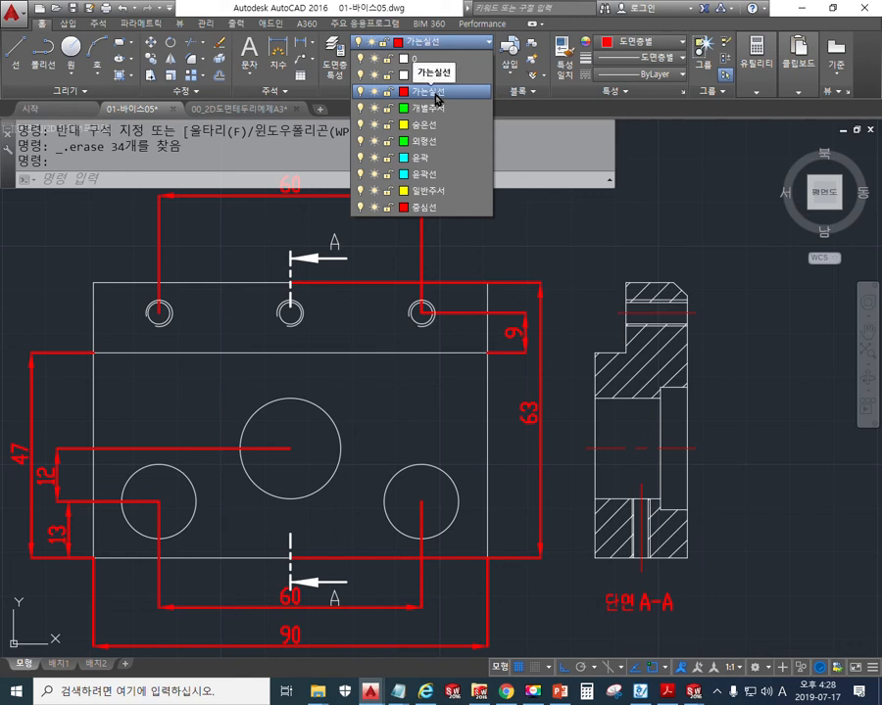
key("Escape")
key("Escape")
key("Escape")
Step: Erase all the pasted part views together with their dimensions
scroll(533, 251, "down", 4)
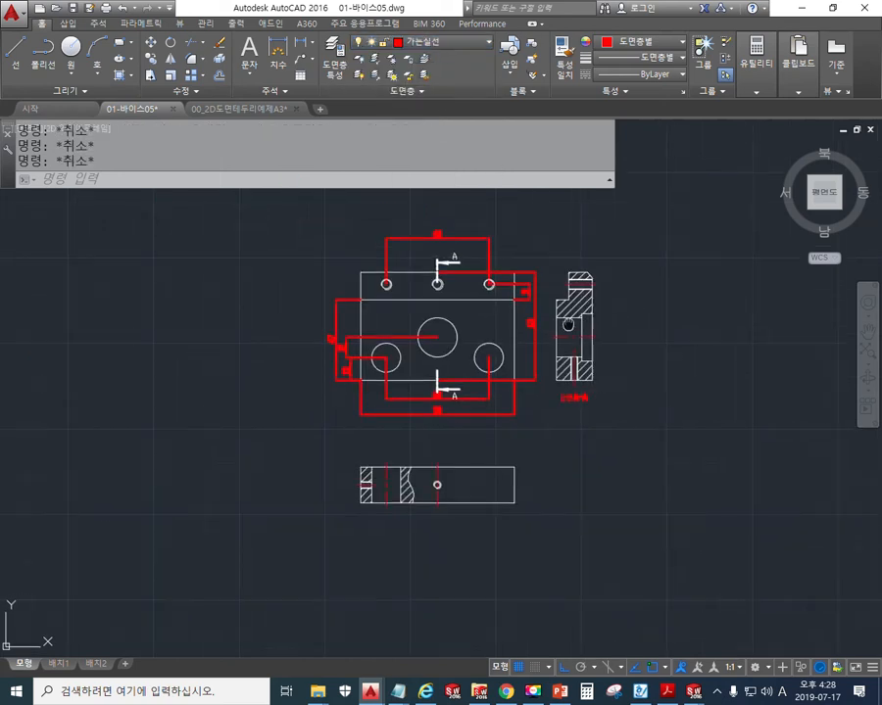
type("e")
key("Return")
left_click(615, 575)
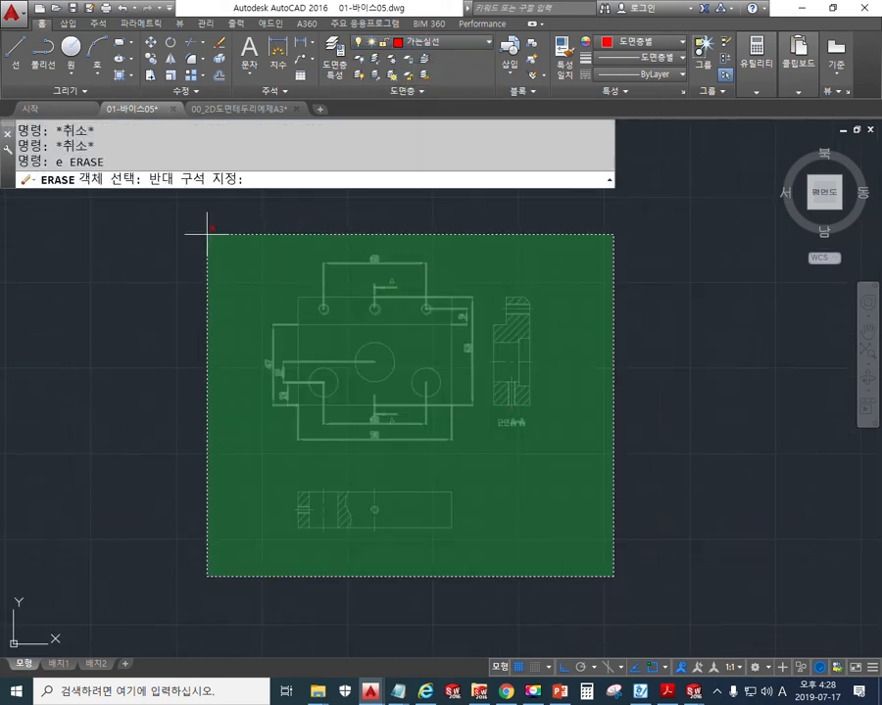
left_click(207, 237)
key("space")
Step: Make 일반주서 the current layer
left_click(440, 27)
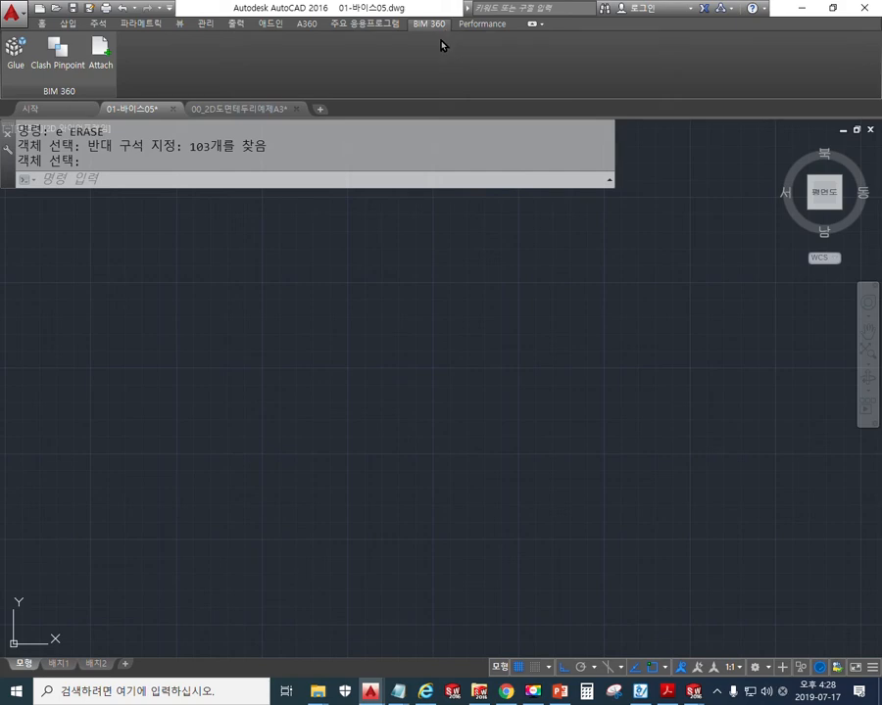
left_click(41, 24)
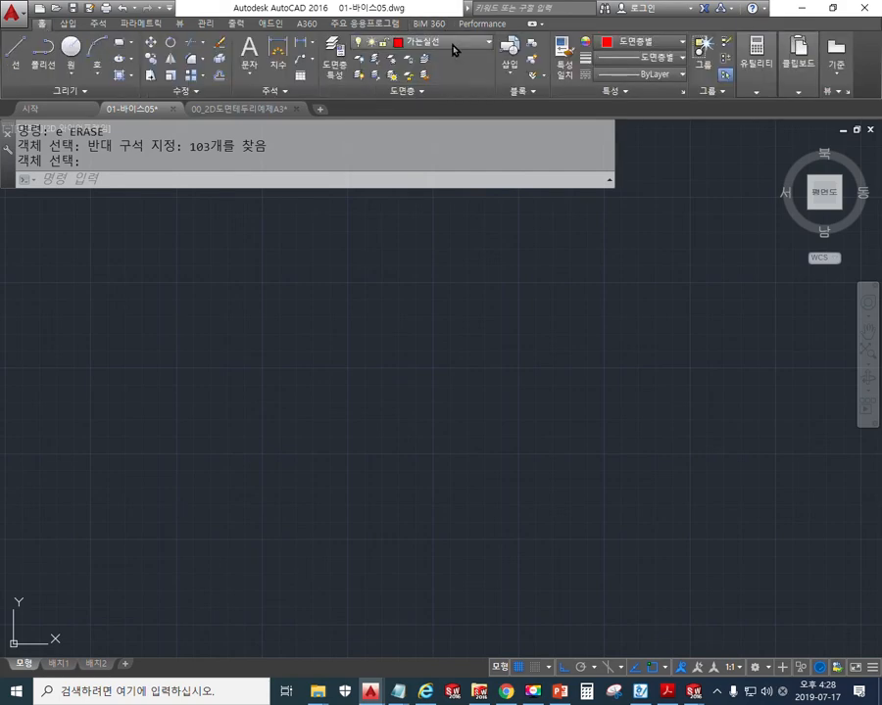
left_click(453, 45)
left_click(428, 191)
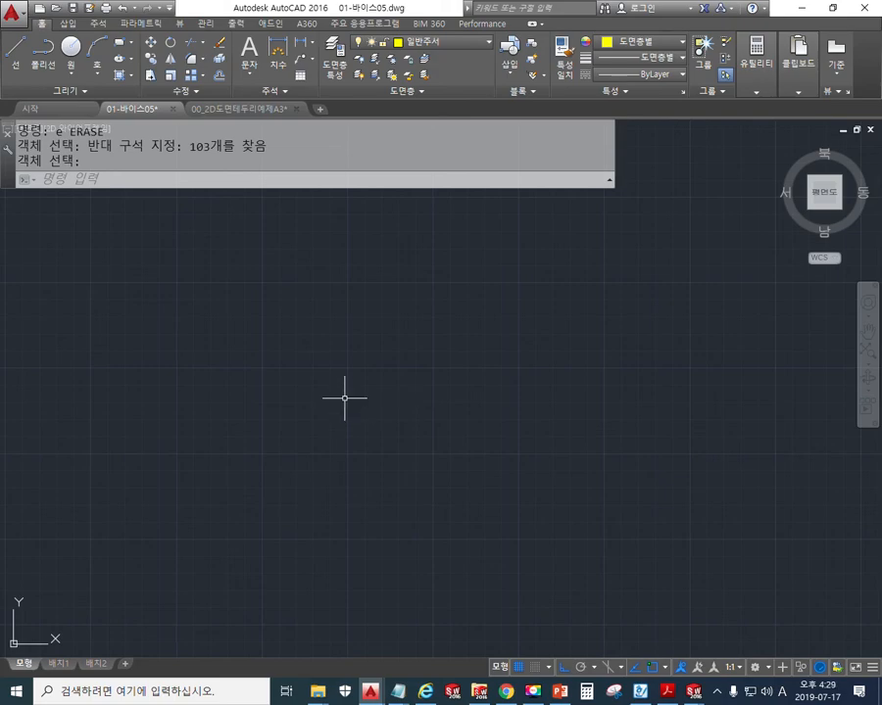
Step: Paste the copied DXF drawing again into the cleared space below the emptied border sheet
key("ctrl+v")
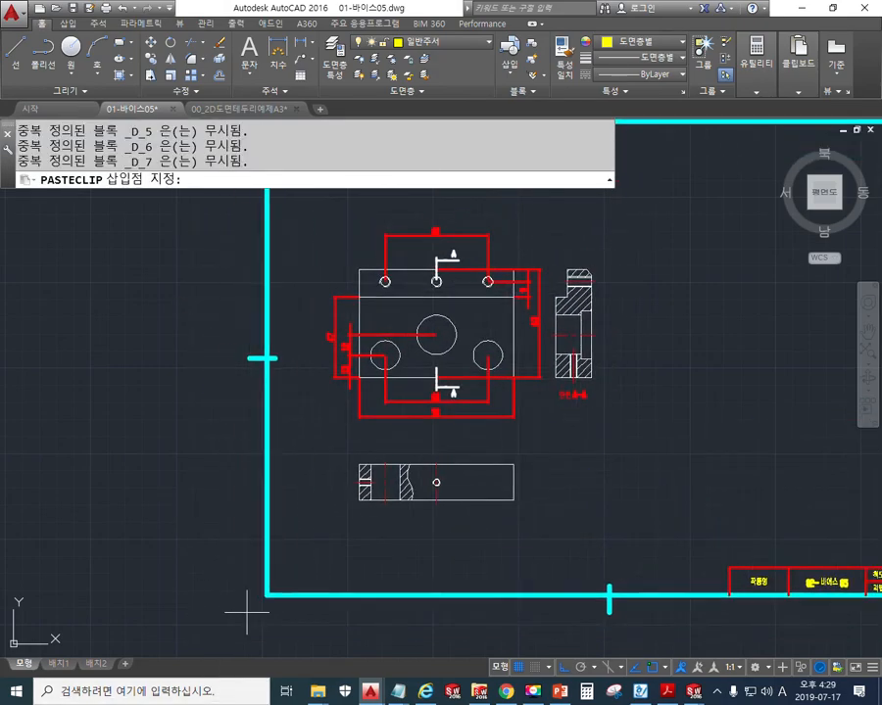
scroll(252, 614, "down", 3)
left_click(256, 617)
Step: Move the front view's overall height dimension of 63 to the 일반주서 layer
scroll(330, 546, "up", 6)
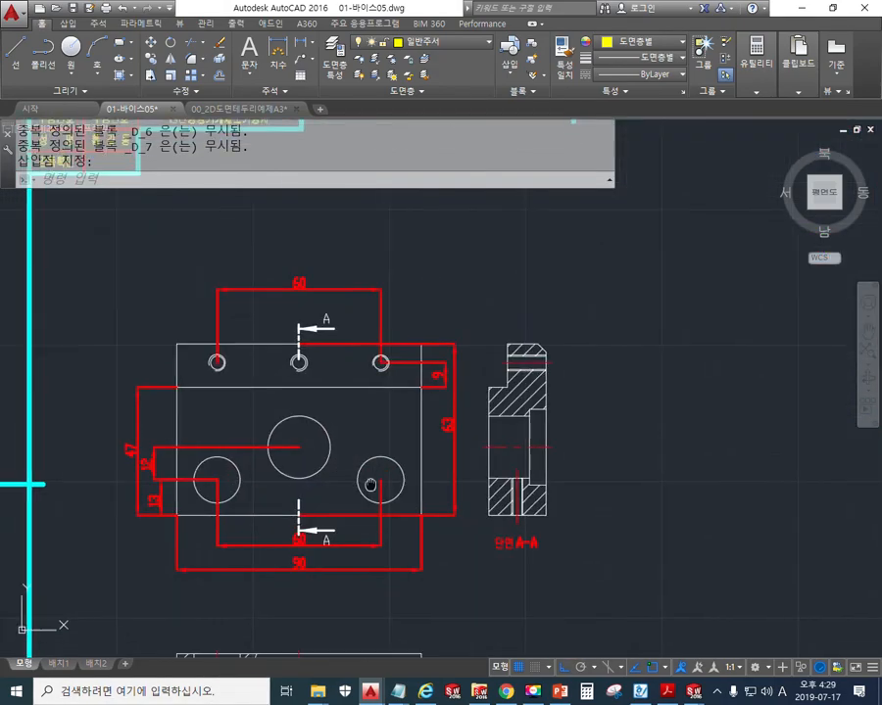
left_click(510, 526)
left_click(480, 419)
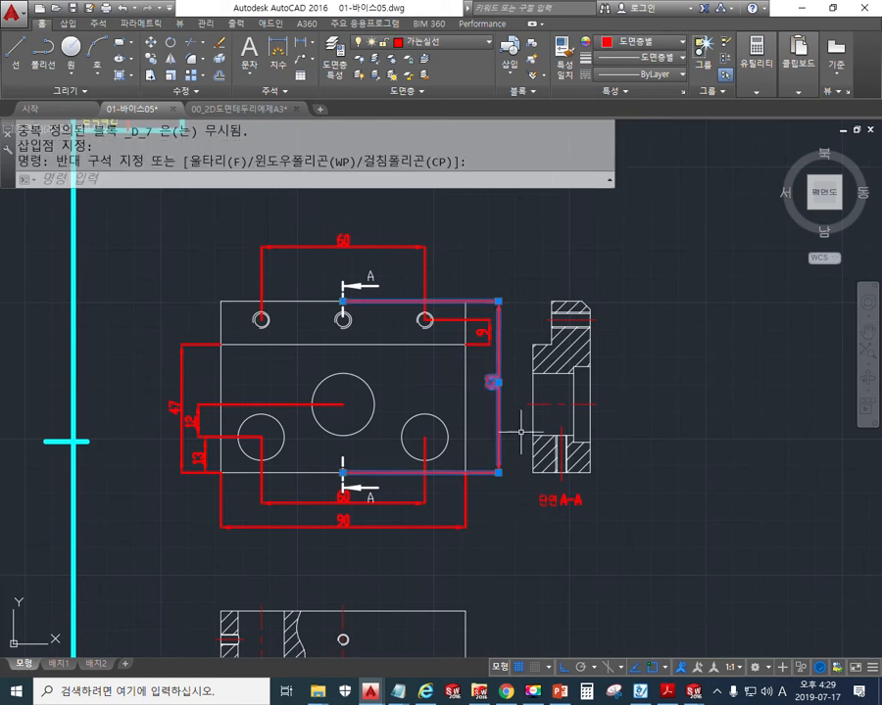
left_click(457, 45)
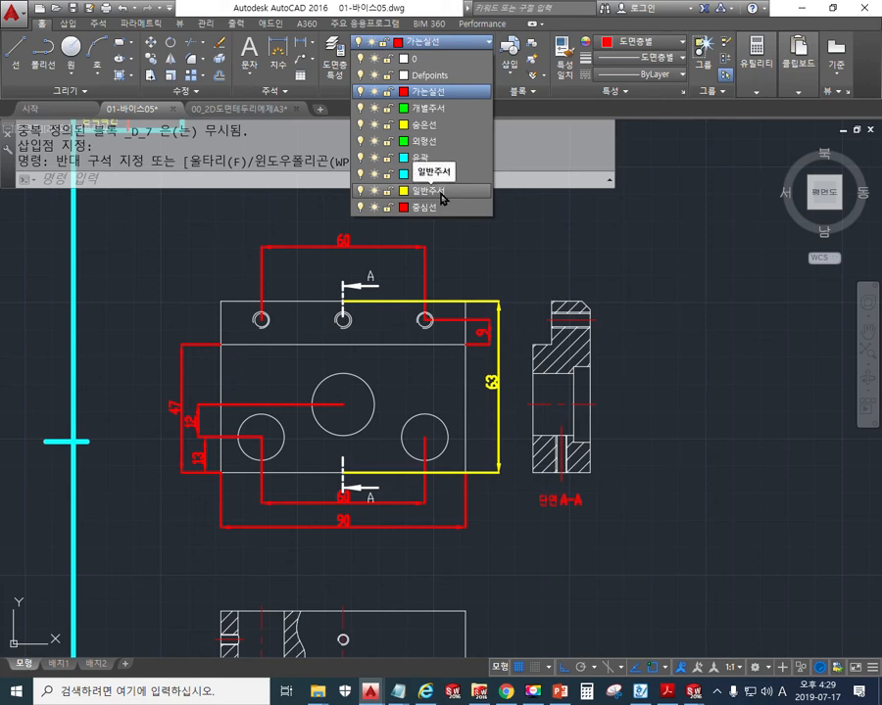
left_click(441, 192)
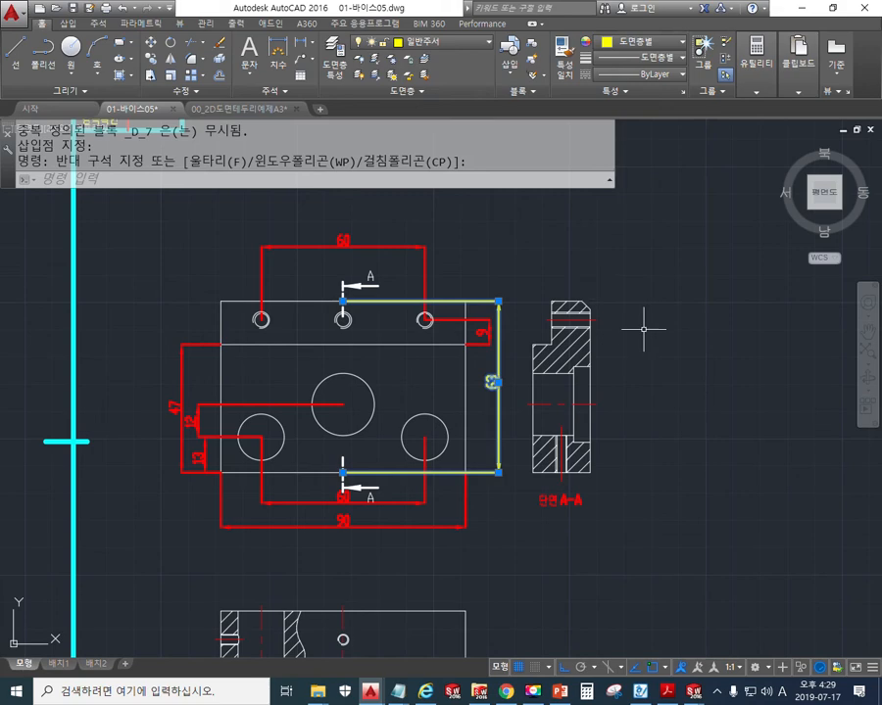
key("Escape")
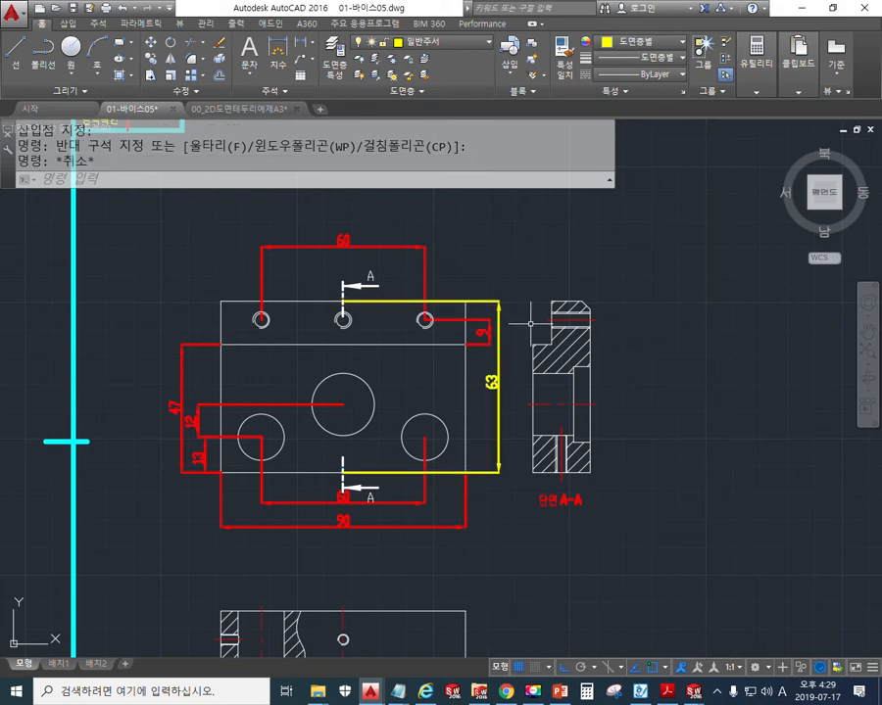
Step: Erase the newly pasted sheet's frame, centring marks and title blocks, leaving the three part views with their dimensions
scroll(603, 339, "down", 4)
middle_click_drag(602, 339, 449, 386)
type("e")
key("Return")
left_click(459, 305)
left_click(162, 251)
left_click(690, 604)
left_click(428, 534)
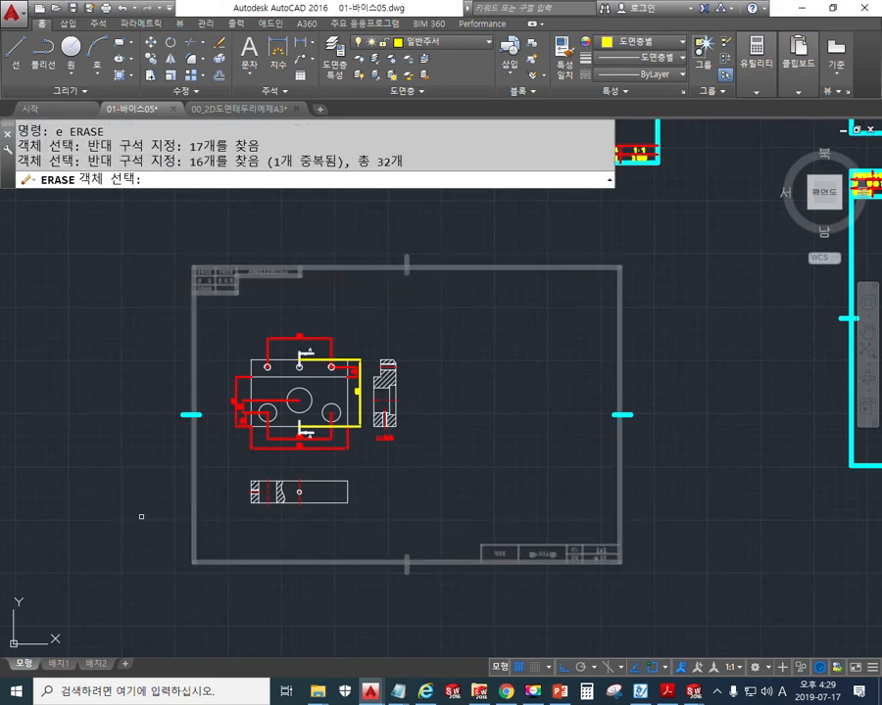
left_click(214, 434)
left_click(148, 391)
left_click(710, 424)
left_click(521, 372)
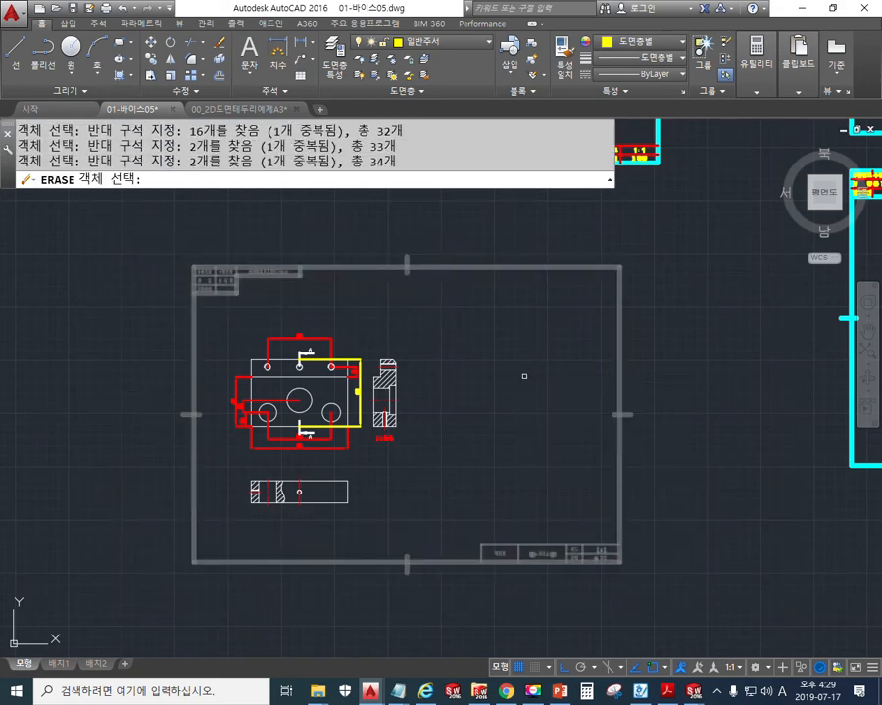
key("Return")
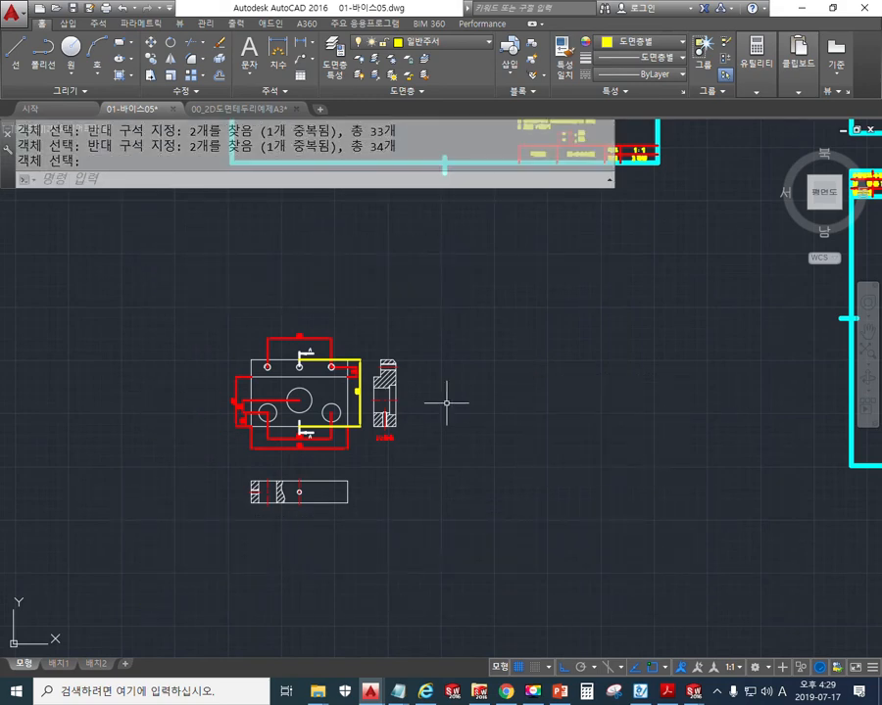
Step: Select all three part views with their dimensions and show the selection's properties
mouse_move(479, 540)
left_mouse_down()
mouse_move(484, 533)
mouse_move(166, 258)
mouse_move(459, 536)
left_mouse_up()
left_click(457, 542)
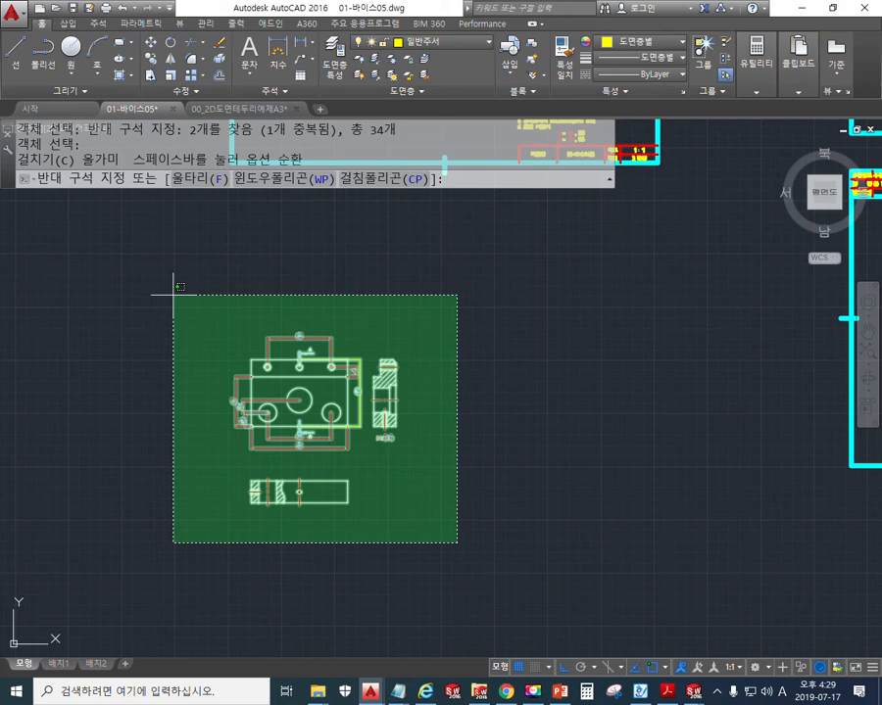
left_click(177, 291)
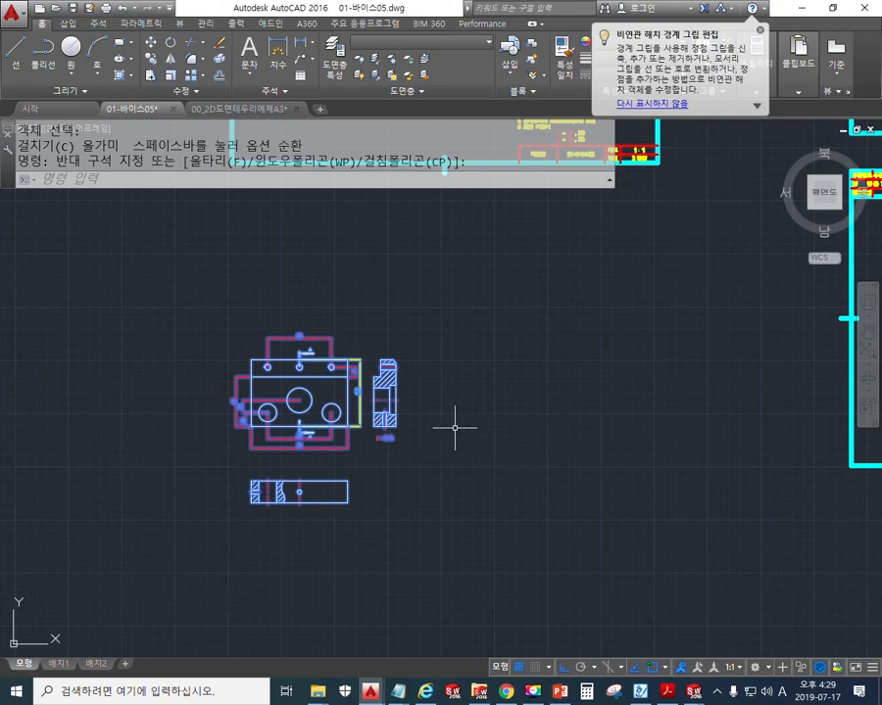
key("ctrl+1")
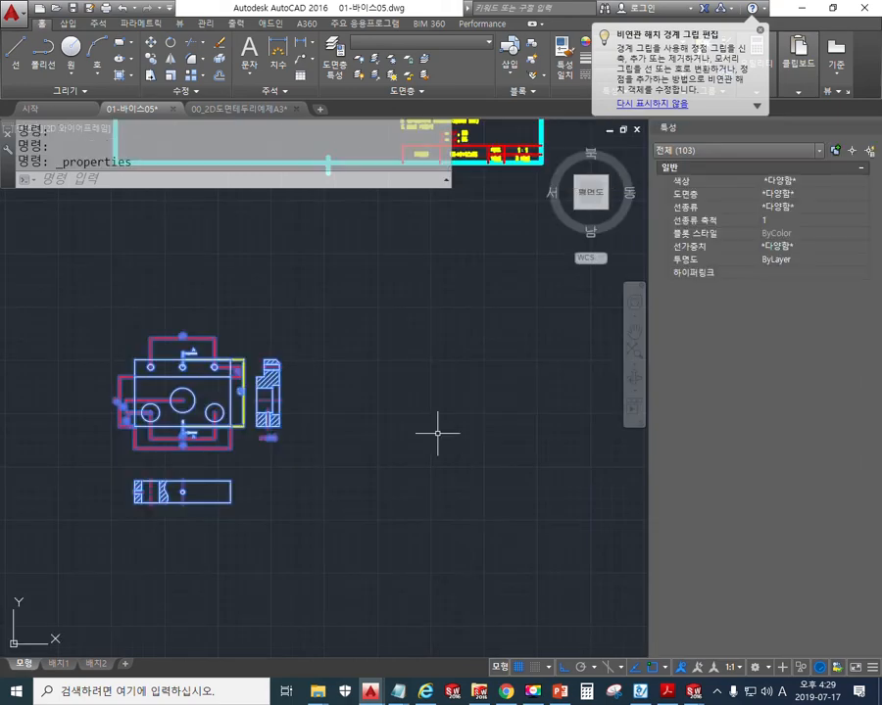
scroll(507, 465, "down", 3)
scroll(298, 464, "up", 8)
mouse_move(129, 398)
middle_mouse_down()
mouse_move(404, 432)
mouse_move(399, 466)
mouse_move(367, 437)
middle_mouse_up()
scroll(428, 484, "down", 2)
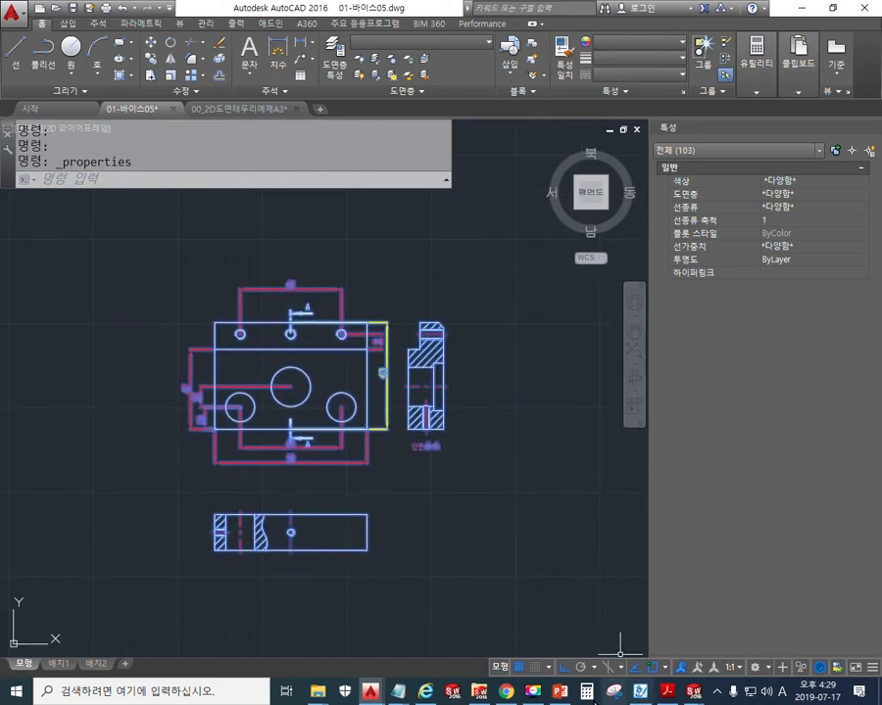
Step: Switch to the Notepad notes that end in ~.dxf and start a new line below that entry
mouse_move(398, 691)
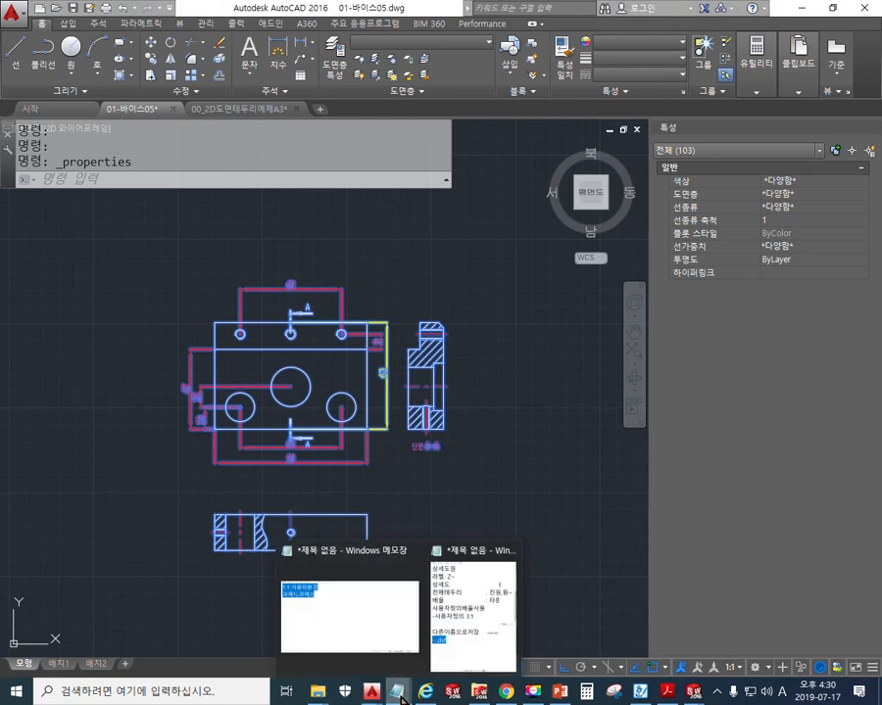
left_click(473, 630)
left_click_drag(762, 29, 219, 36)
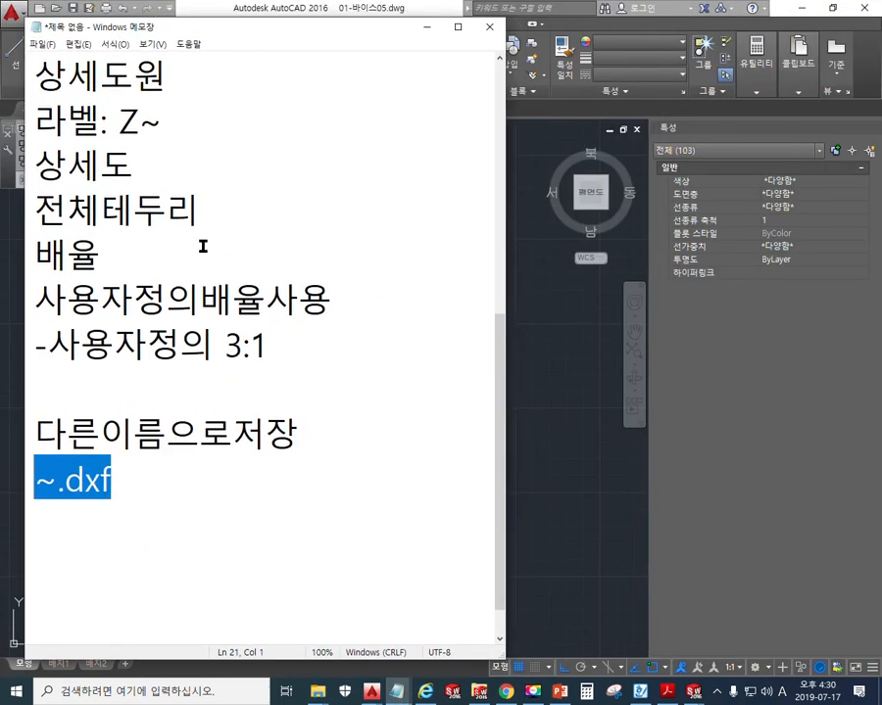
left_click(192, 507)
key("Return")
key("Return")
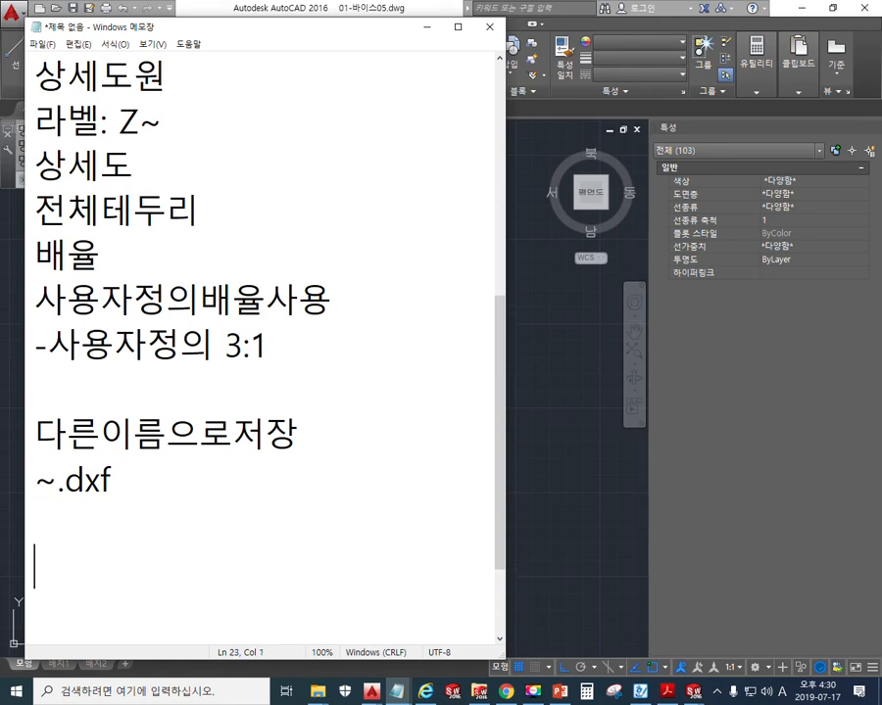
key("Return")
key("Return")
key("Return")
key("Return")
key("BackSpace")
key("BackSpace")
key("BackSpace")
key("BackSpace")
key("BackSpace")
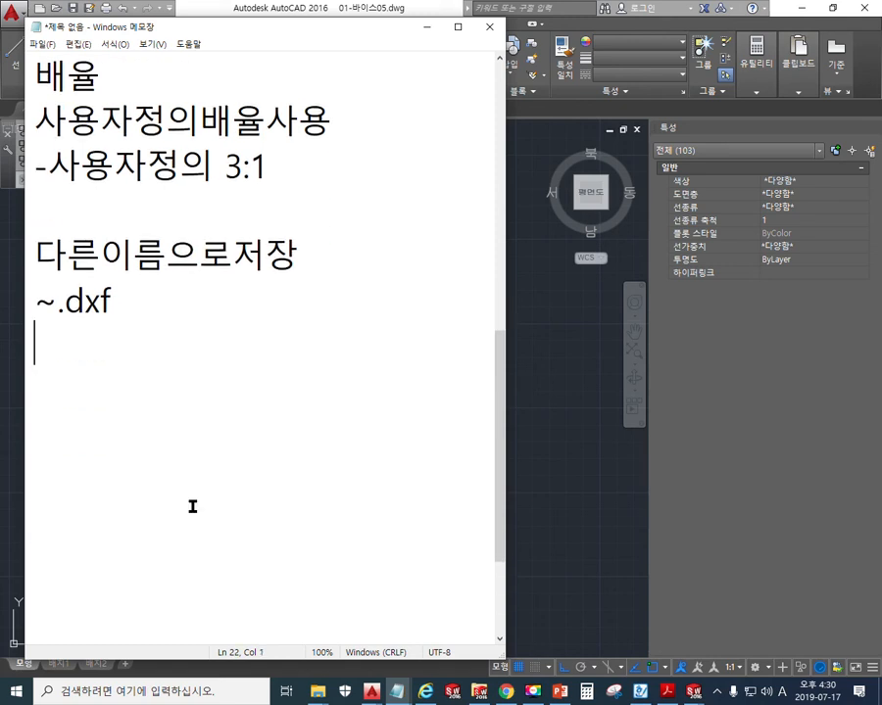
Step: Add the heading 객체선택 to the notes below ~.dxf
type("ror")
key("BackSpace")
key("BackSpace")
key("BackSpace")
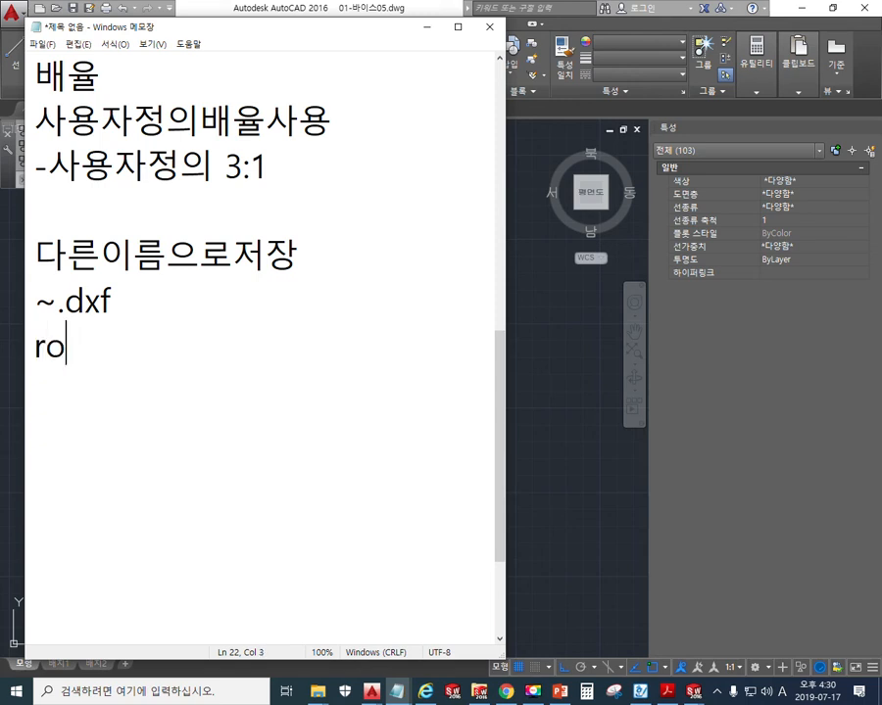
type("객")
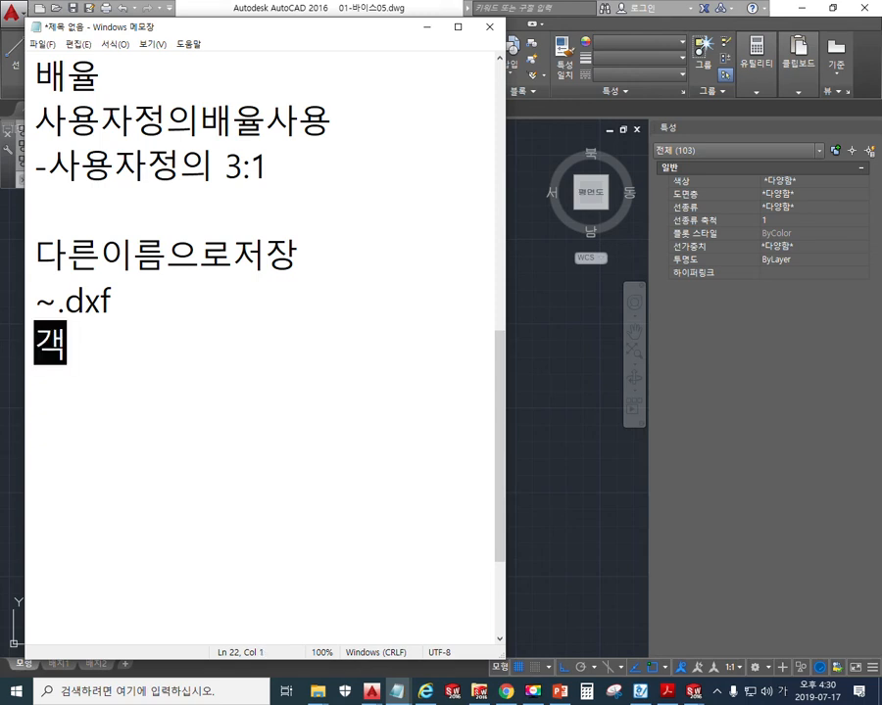
type("체선택")
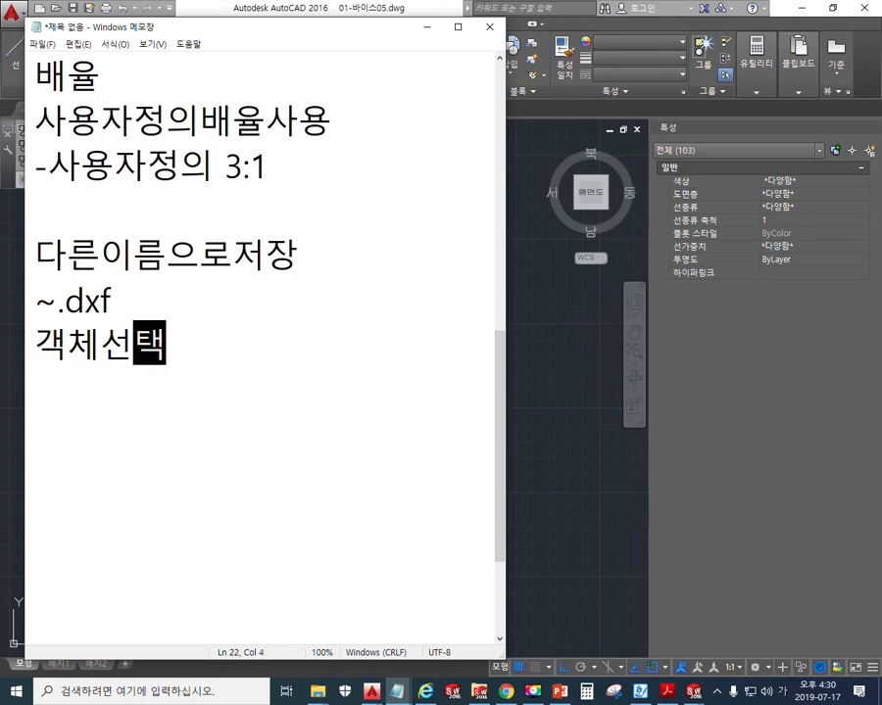
key("Return")
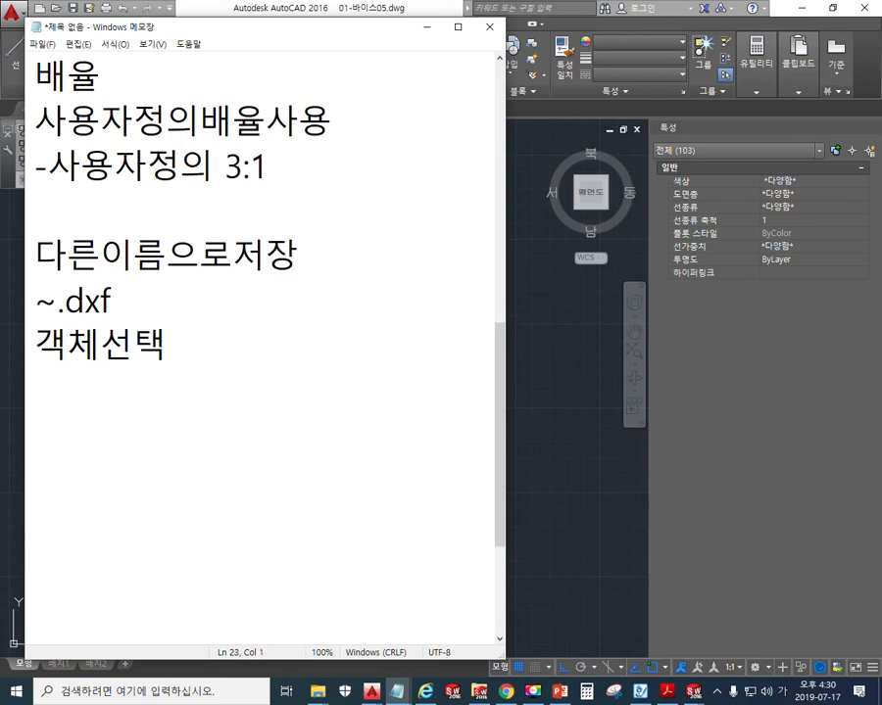
Step: Add the entry "1)객체색상: by layer" under the 객체선택 heading
type("1)객체")
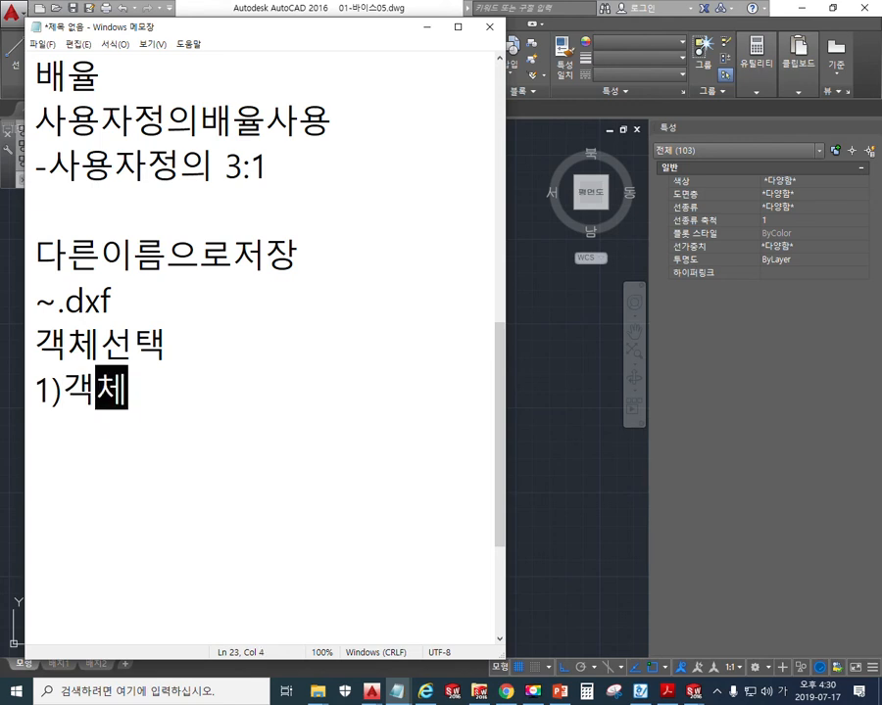
type("새색상: ")
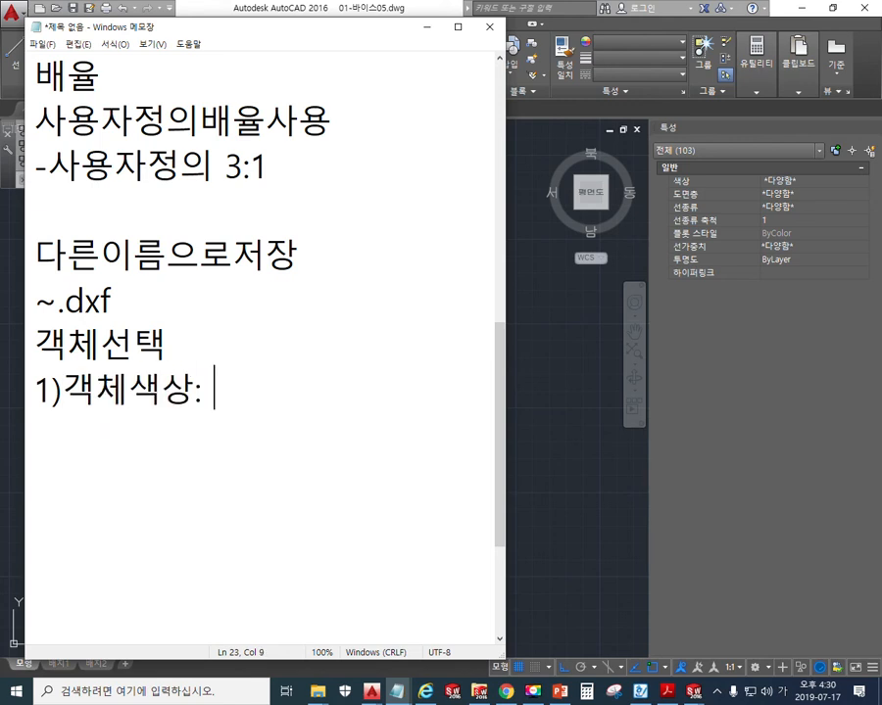
type("외혀")
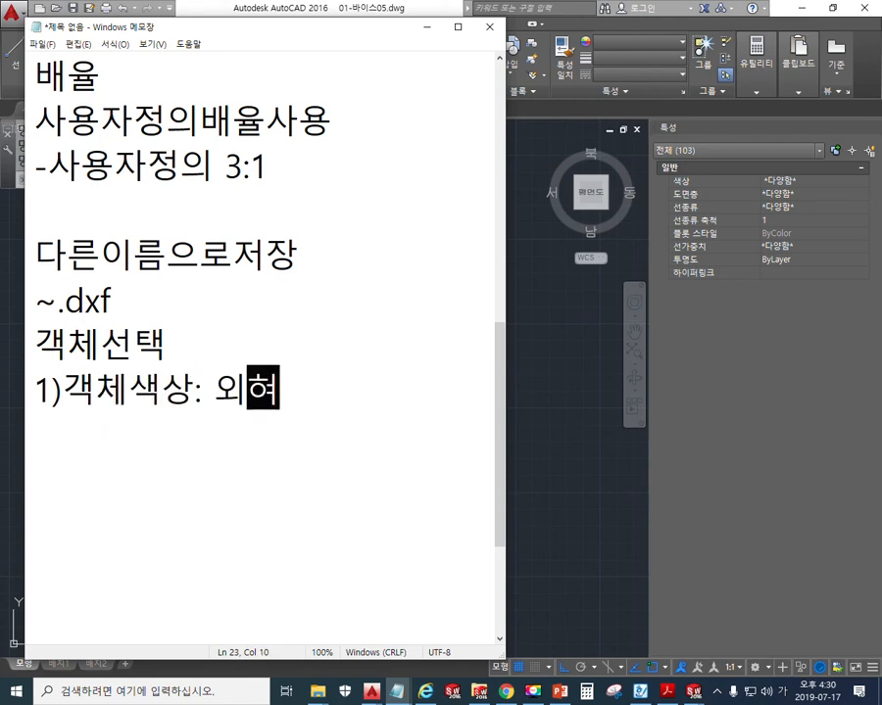
key("BackSpace")
key("BackSpace")
key("BackSpace")
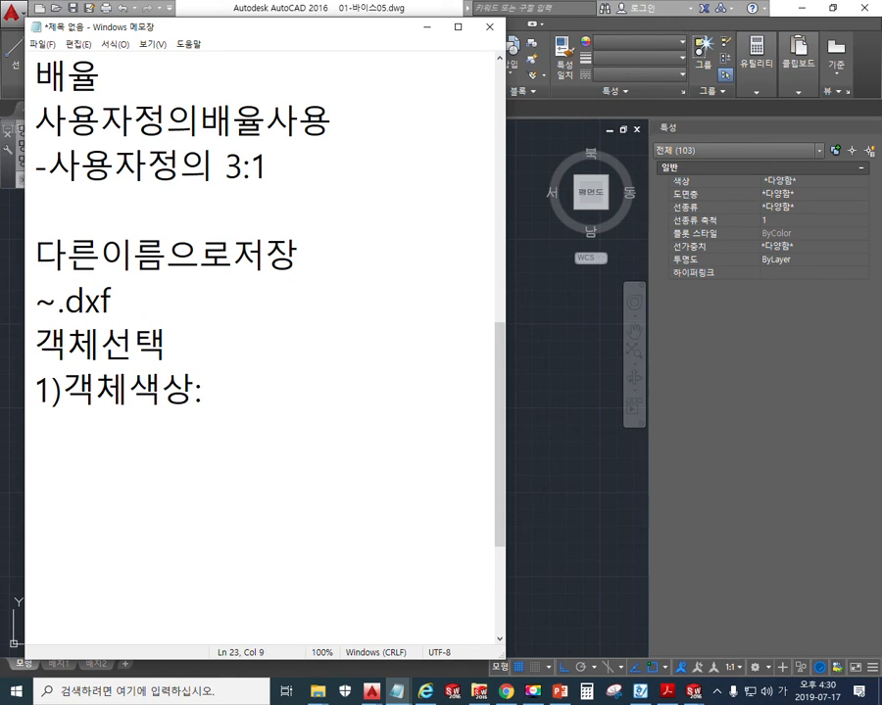
type("by la")
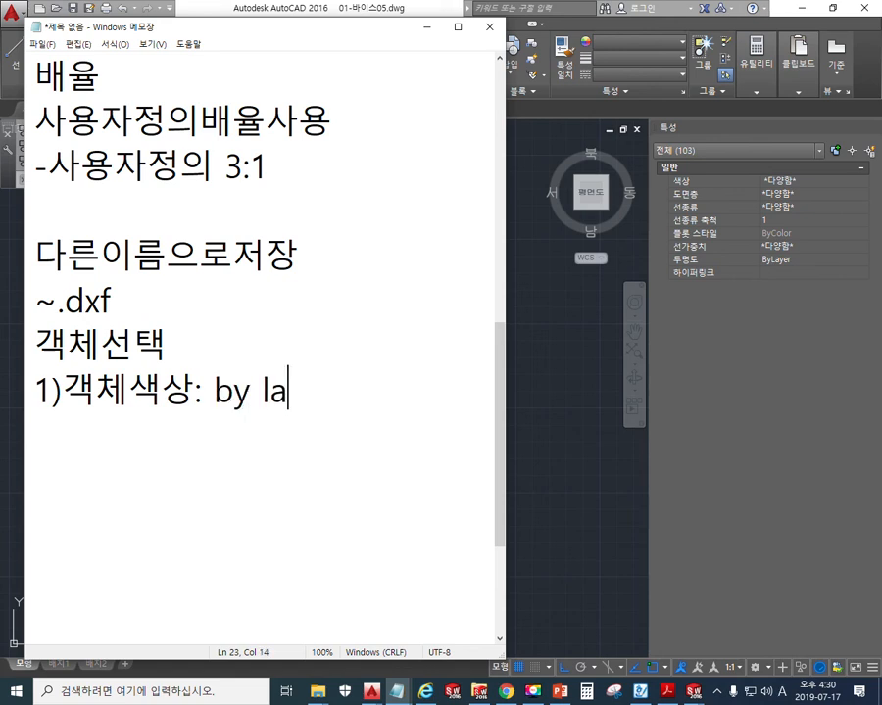
type("yer")
key("Return")
Step: Add the entry "2)도면층: 외형선" below the object colour entry
type("2)")
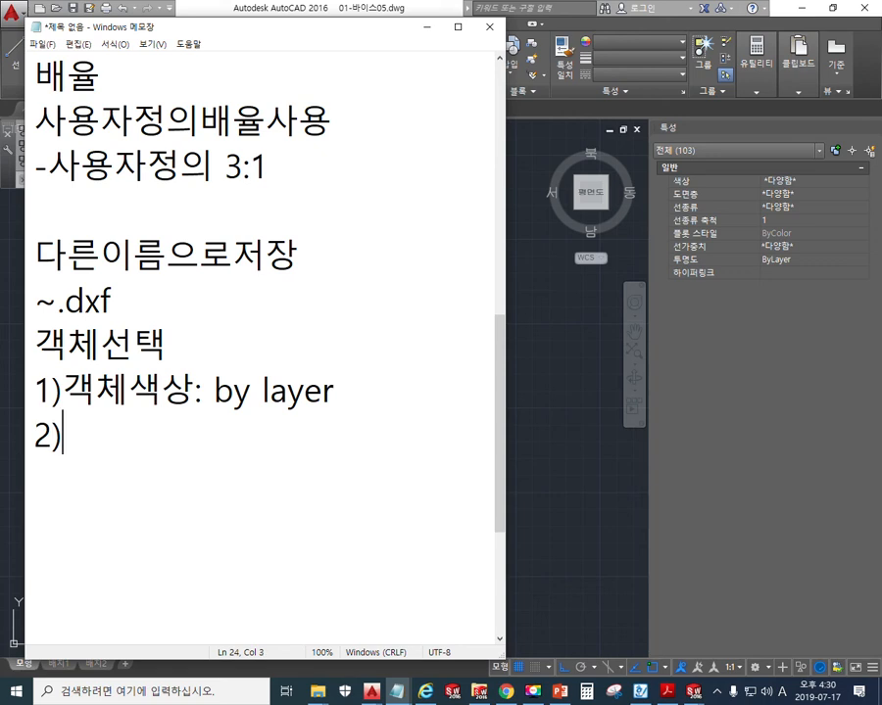
type("도면츠ㅇ")
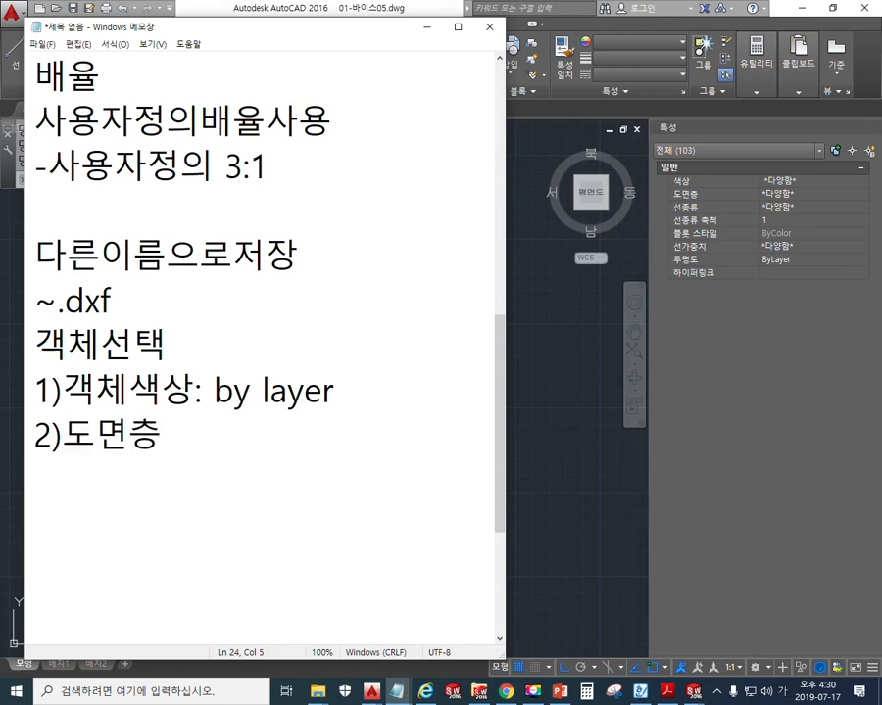
type(":")
left_click_drag(212, 390, 380, 404)
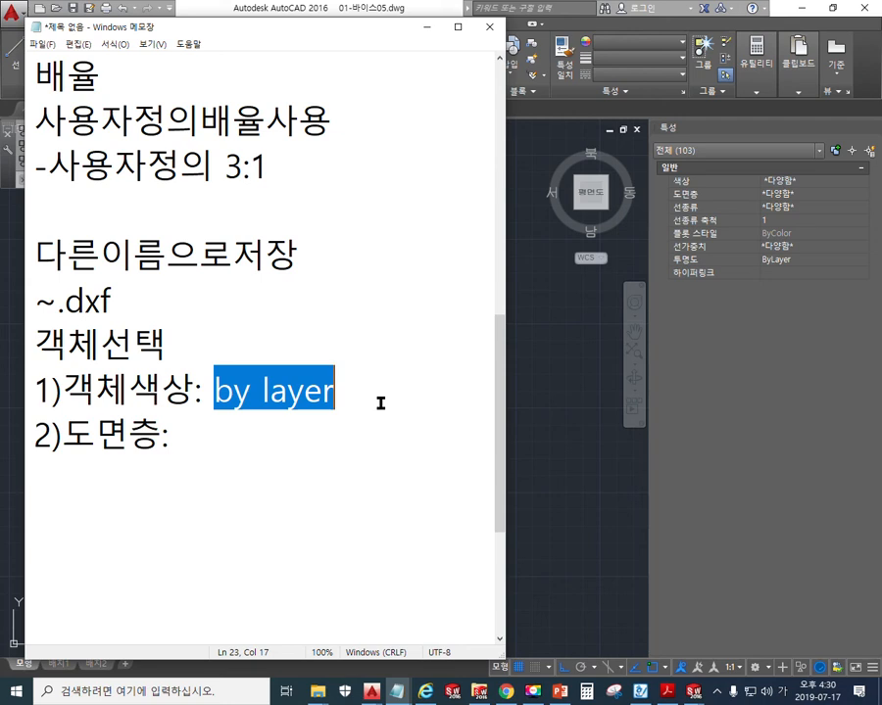
left_click(294, 475)
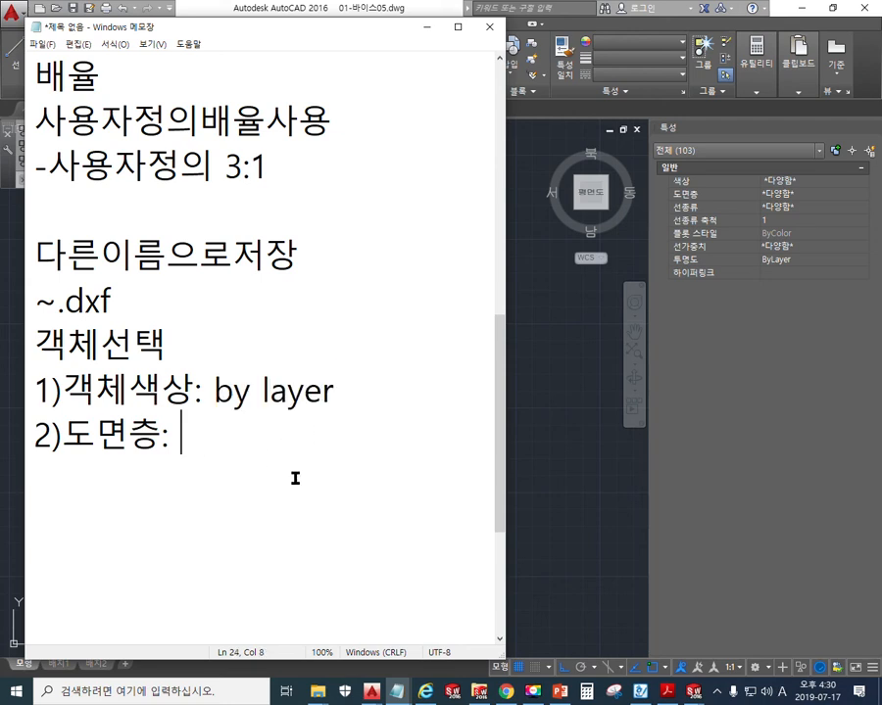
type("dhl")
key("BackSpace")
key("BackSpace")
key("BackSpace")
type("외형선")
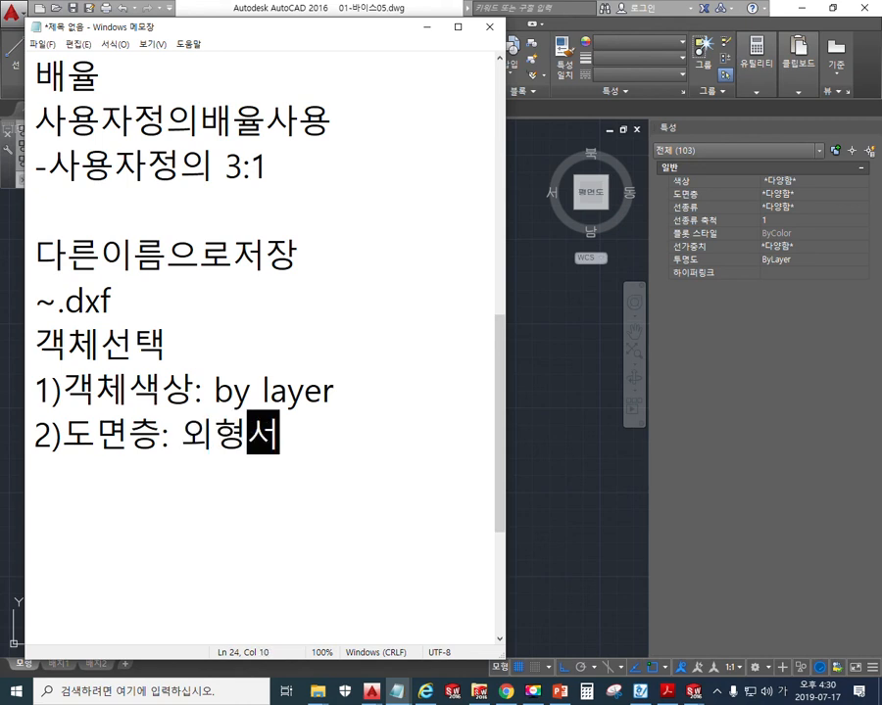
key("Return")
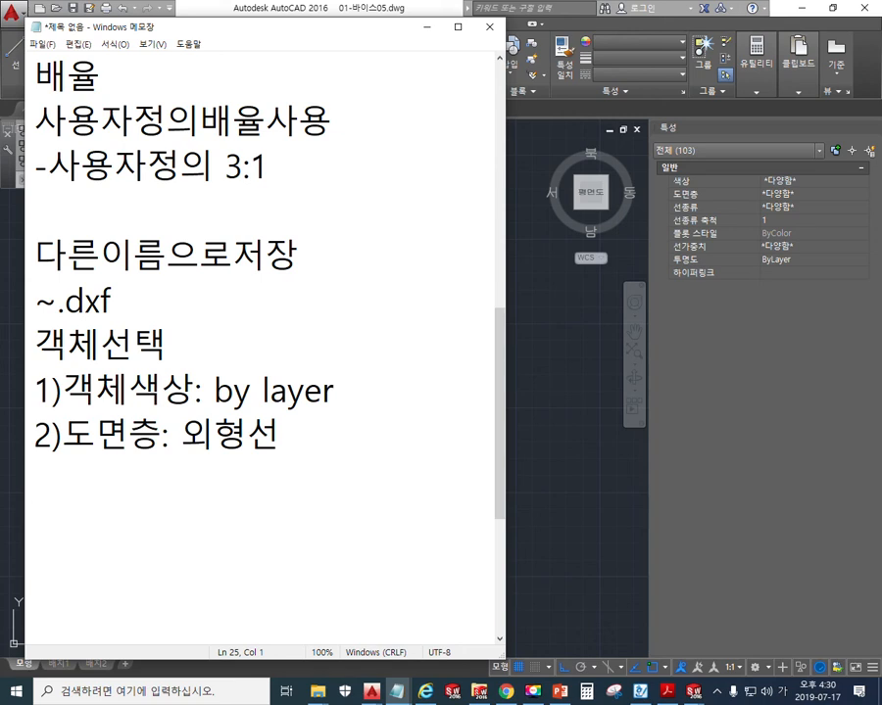
Step: Add the entry "3)선종류: by layer", reusing the by layer text from the object colour entry
type("3")
type(")")
type("선종류")
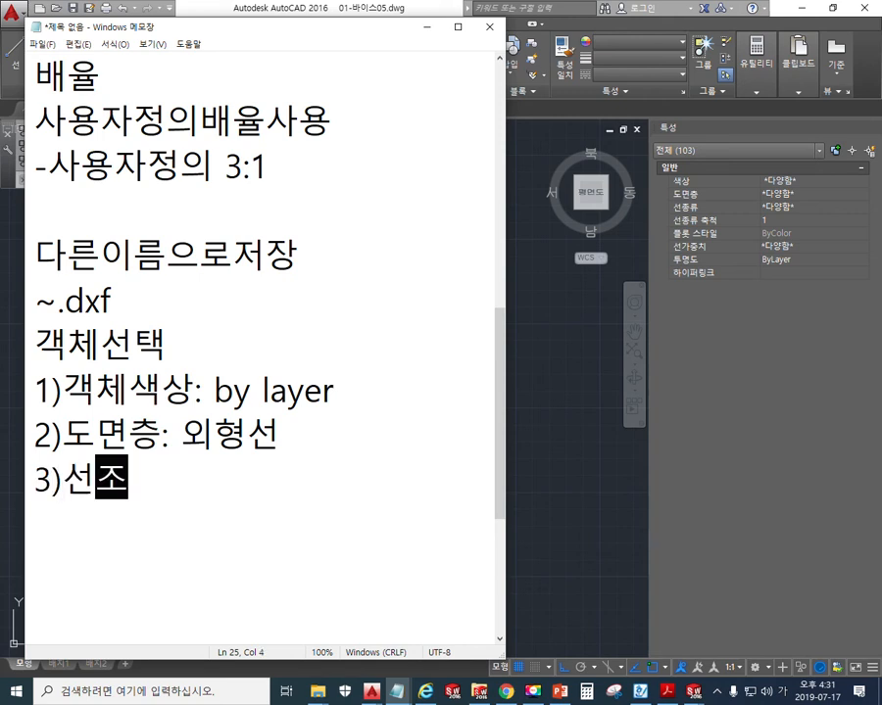
type(": ")
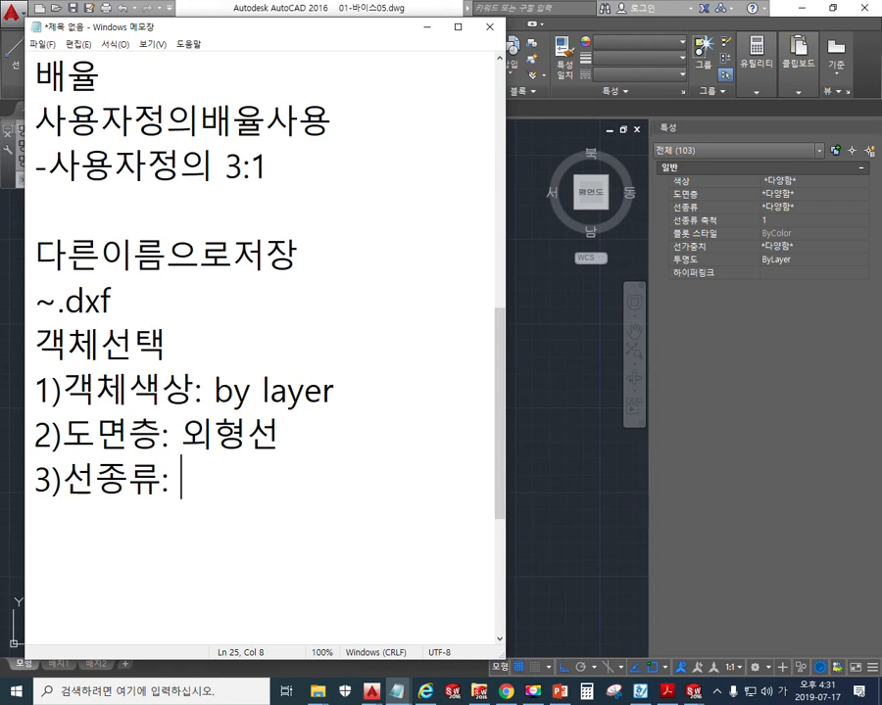
type("by")
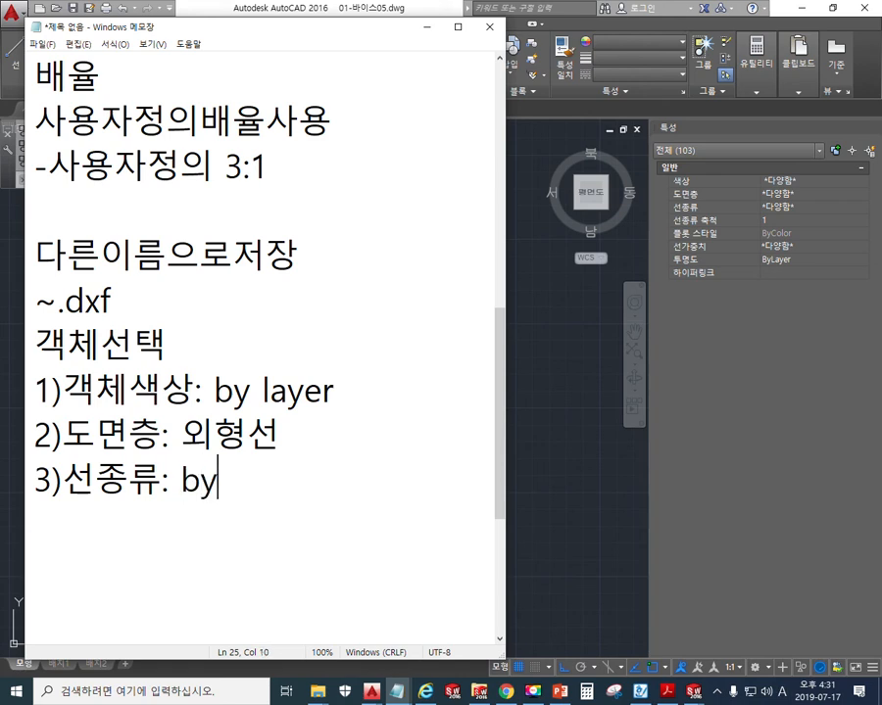
left_click_drag(214, 392, 282, 458)
left_click(302, 387)
left_click_drag(336, 389, 214, 390)
key("ctrl+c")
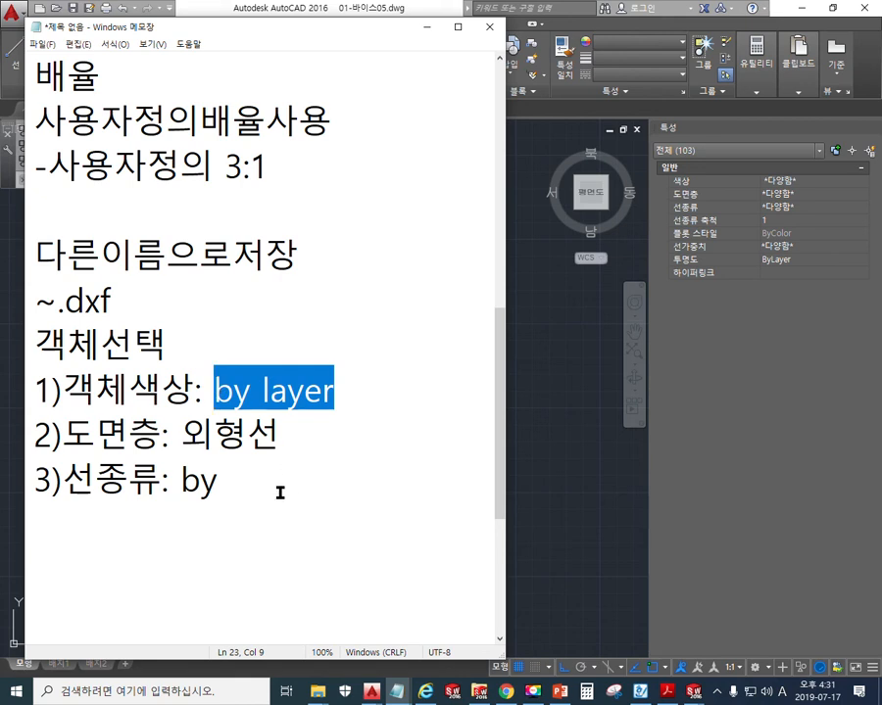
double_click(188, 480)
key("ctrl+v")
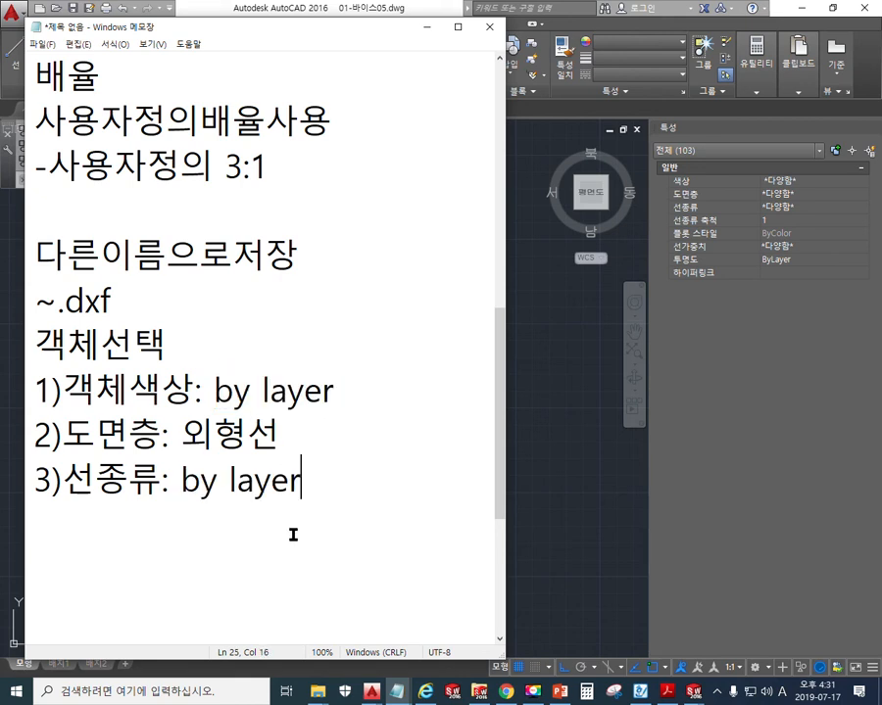
Step: Add the entry "4)선종류 축척: by layer" below the linetype entry, reusing the copied value
key("Return")
type("4)")
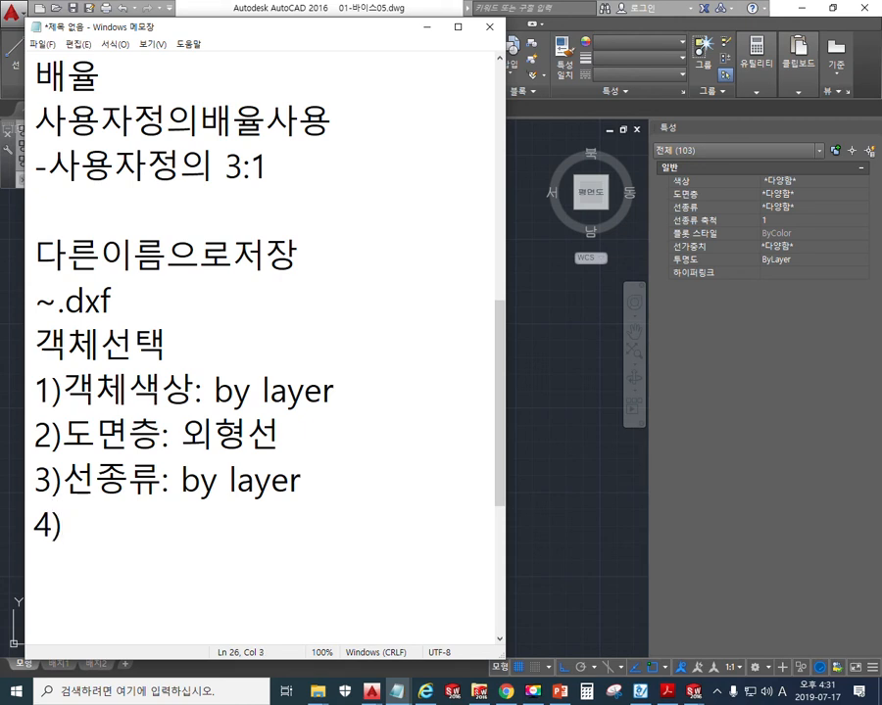
type("서ㄴ종류 축")
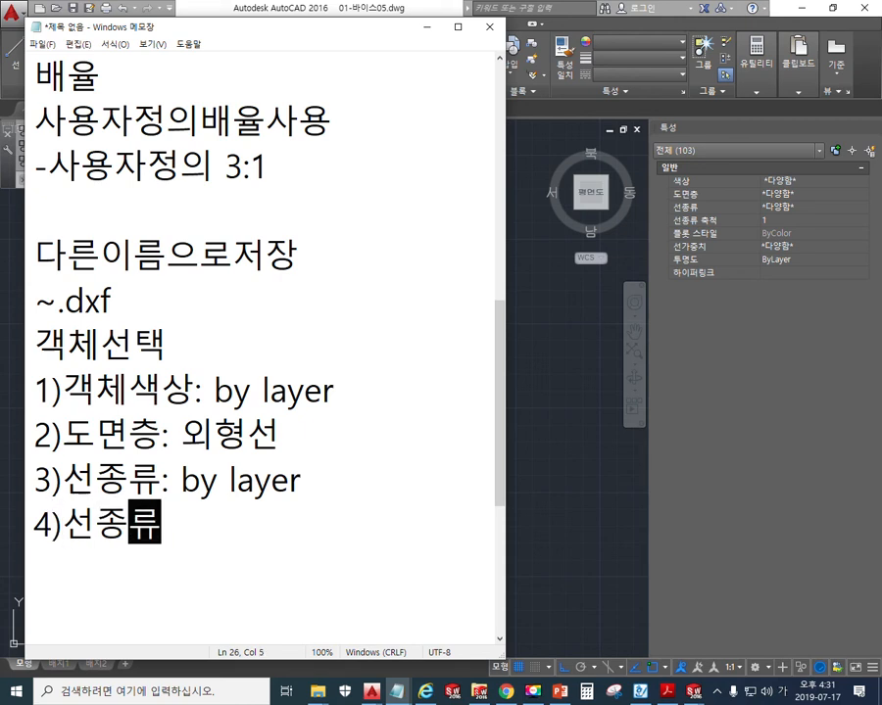
type("척:")
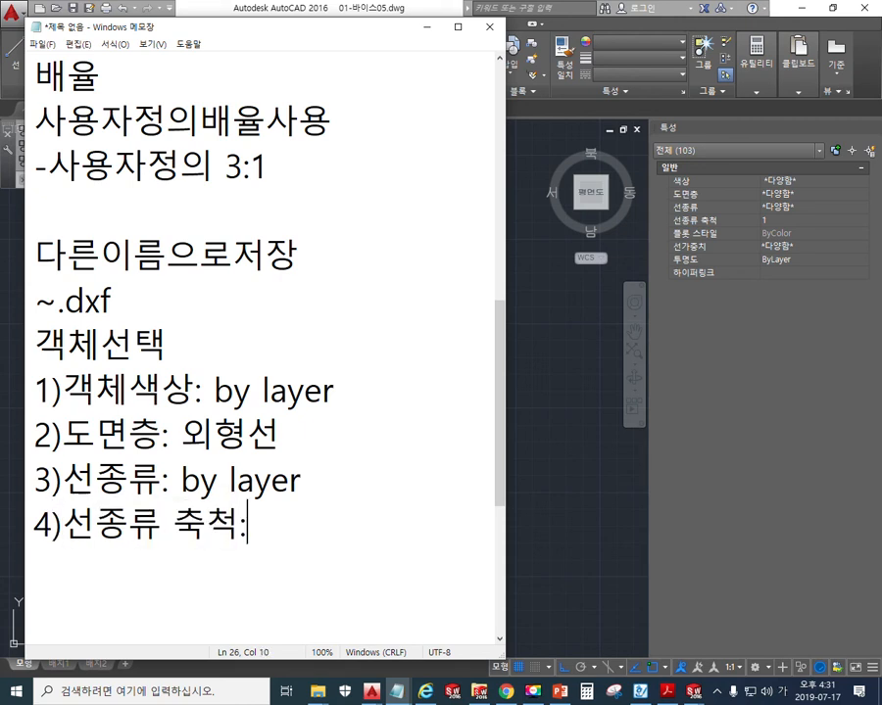
key("ctrl+v")
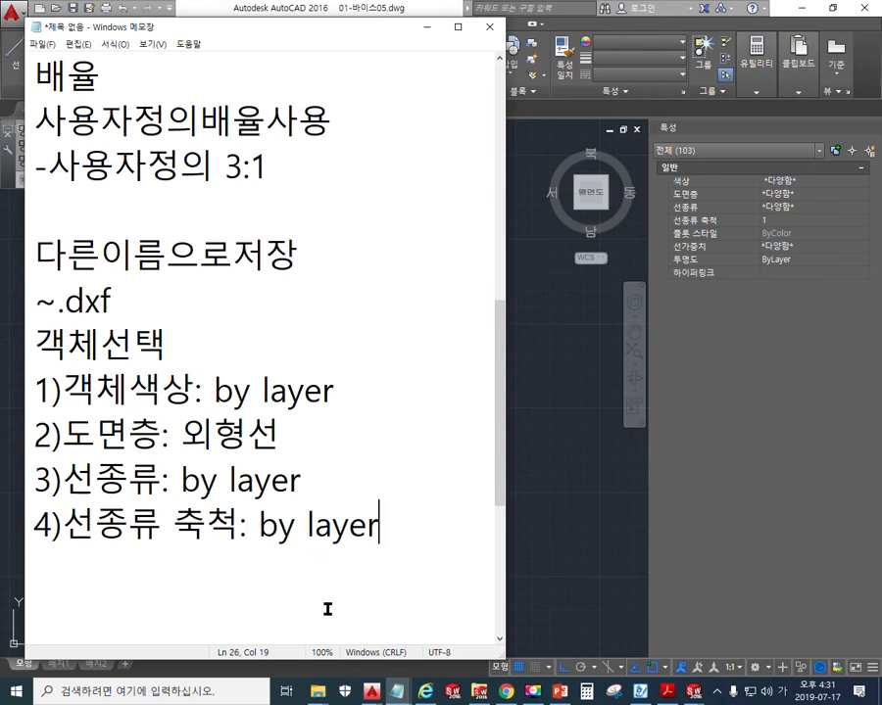
Step: Go over the values of the four numbered property entries in the notes one by one
left_click(215, 388)
key("shift+End")
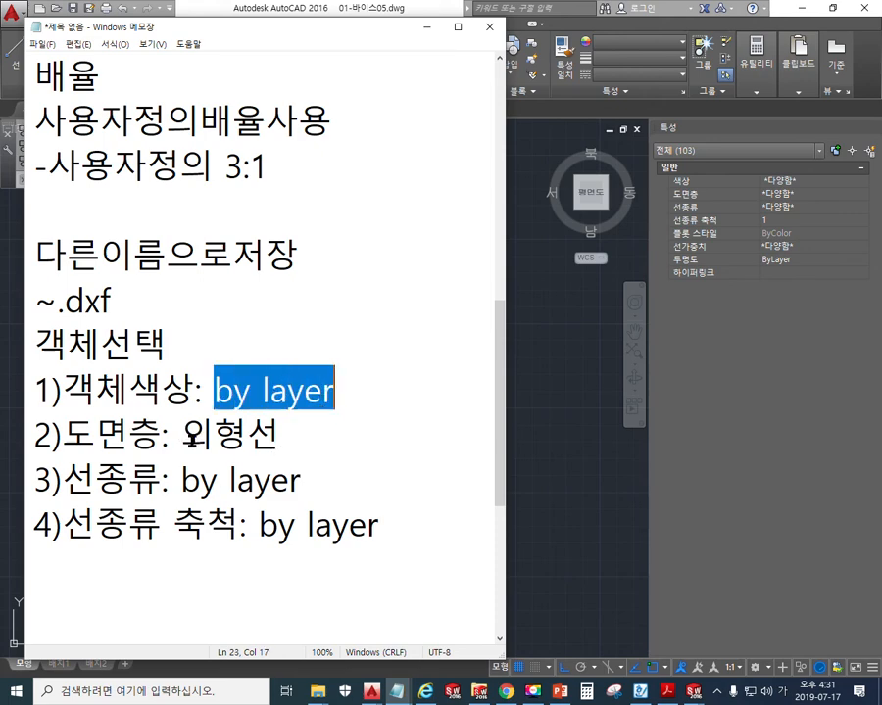
left_click_drag(184, 431, 355, 427)
left_click_drag(182, 480, 323, 482)
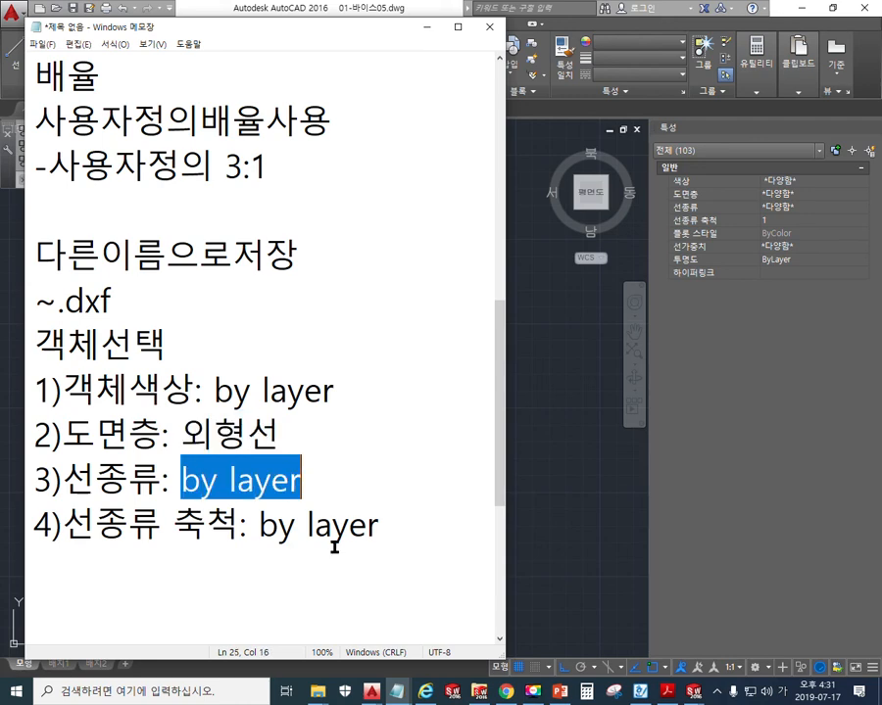
left_click_drag(258, 526, 391, 514)
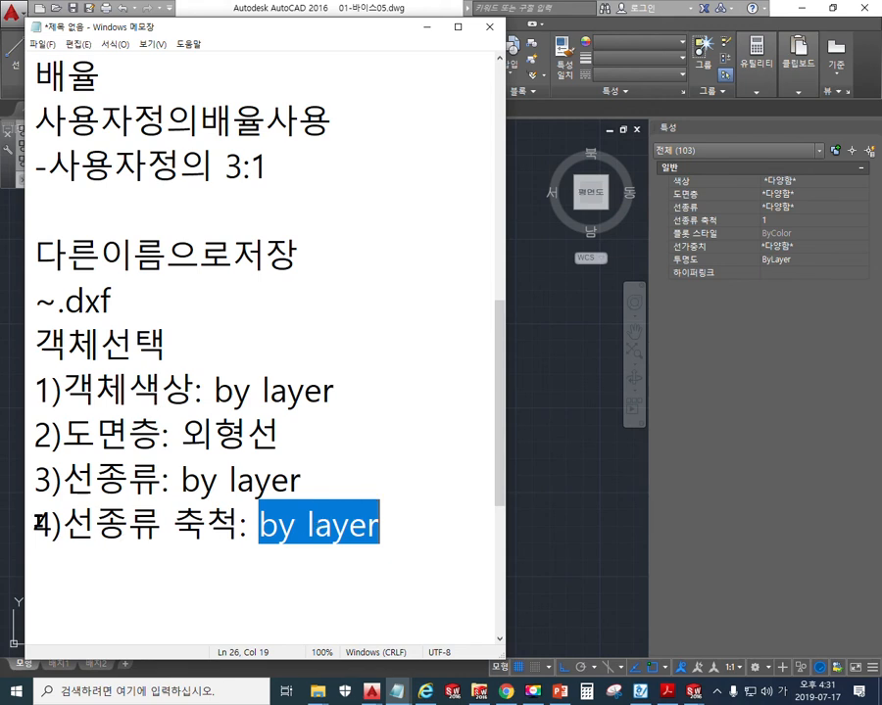
Step: Remove the "4)선종류 축척: by layer" entry from the notes and switch back to AutoCAD
left_click_drag(39, 525, 402, 531)
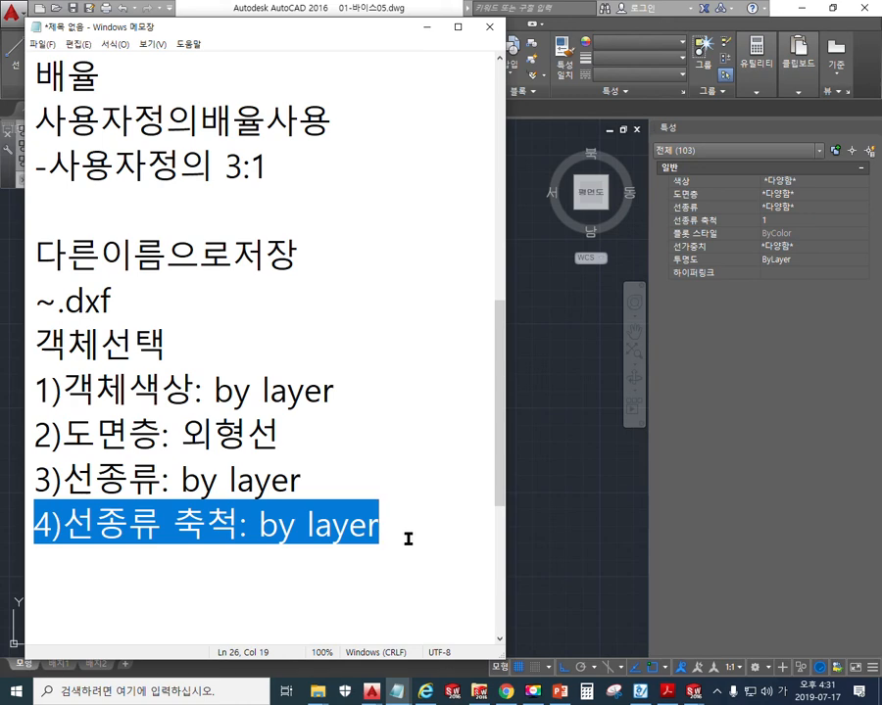
key("Delete")
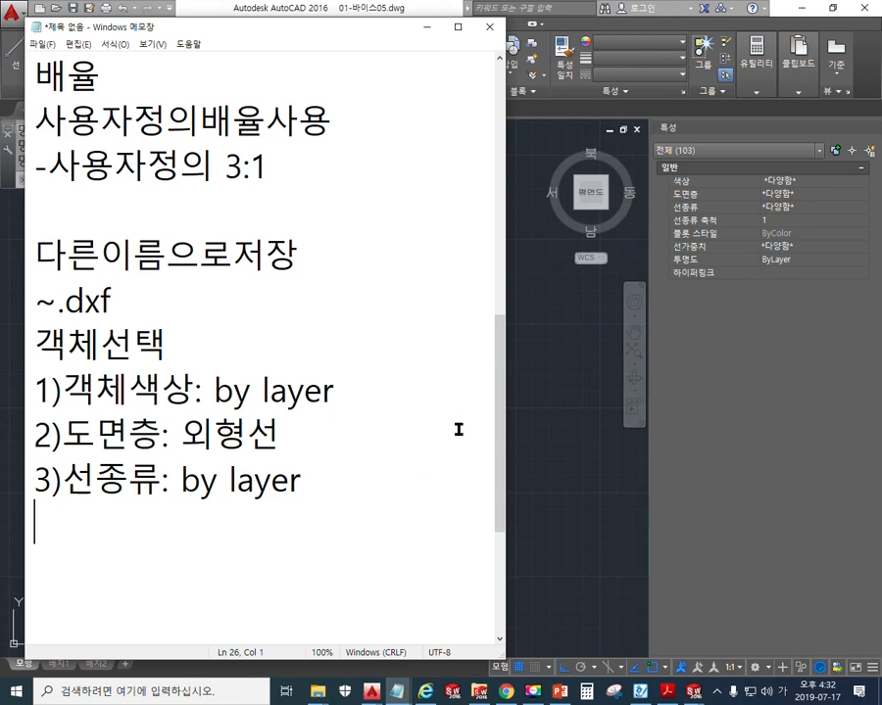
left_click(781, 346)
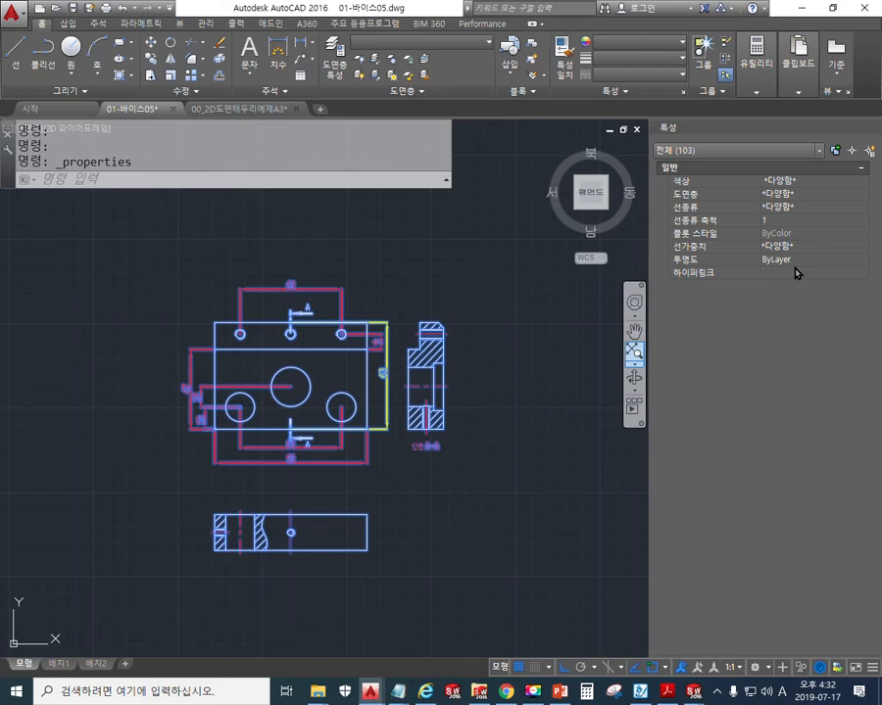
Step: Set the lineweight and the linetype of all selected vise view objects to ByLayer
left_click(798, 248)
left_click(809, 250)
scroll(809, 257, "up", 6)
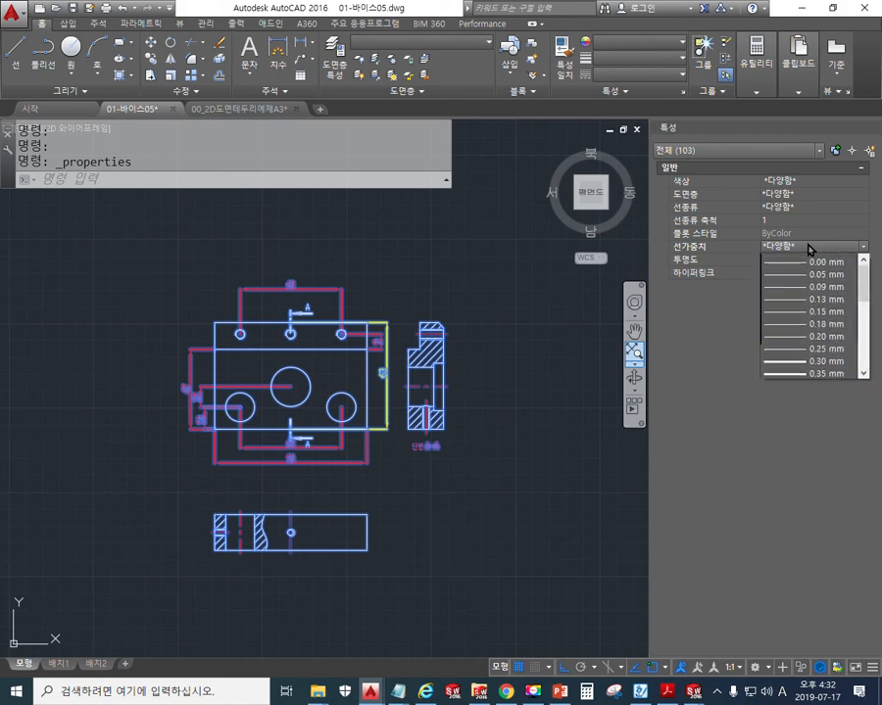
left_click(810, 259)
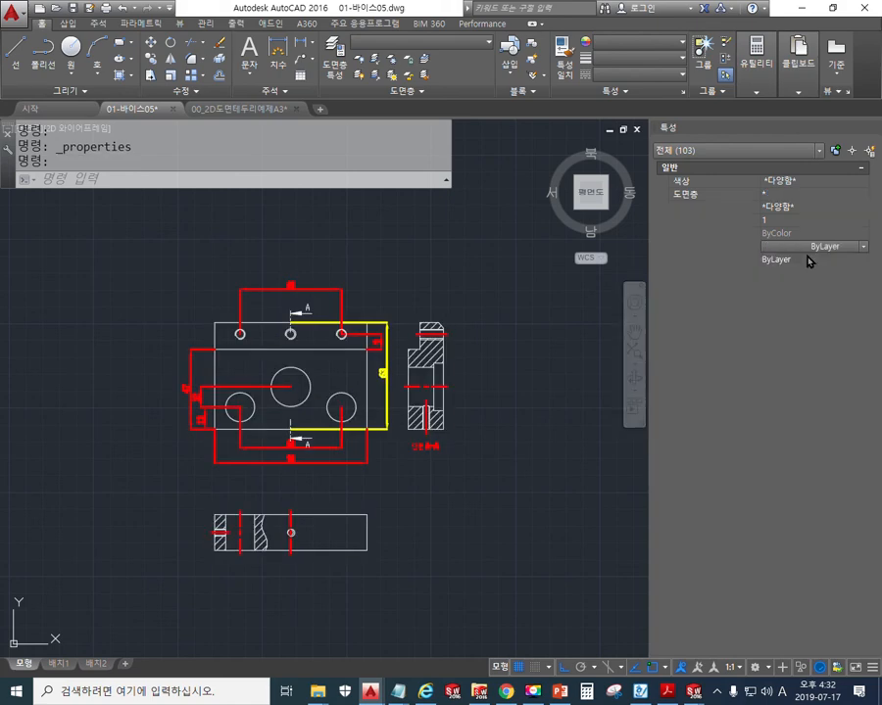
left_click(797, 207)
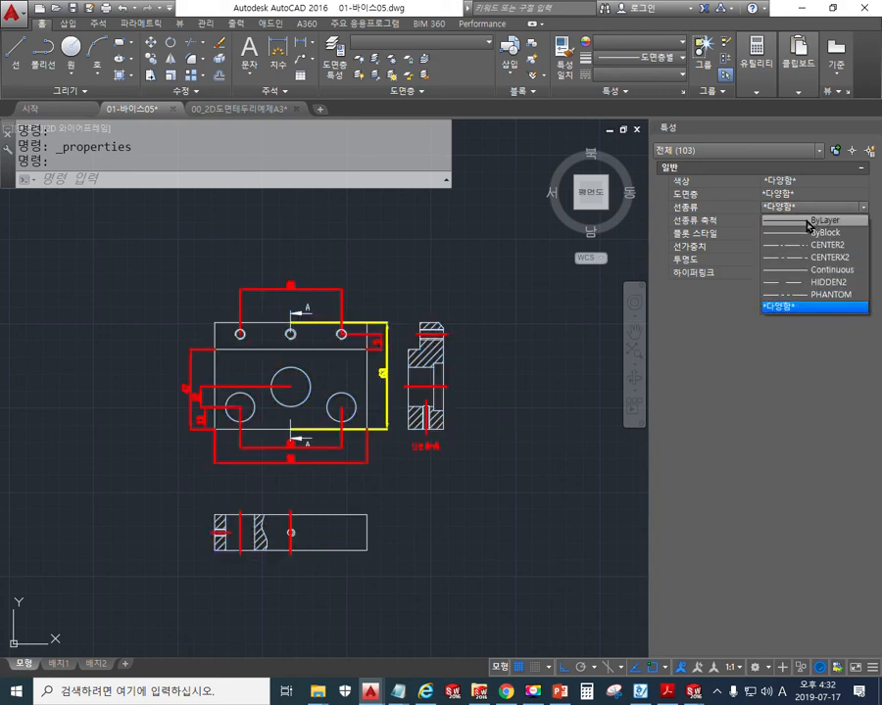
left_click(807, 222)
Step: Move the selected objects to the 외형선 layer and set their colour to ByLayer
left_click(800, 195)
left_click(800, 195)
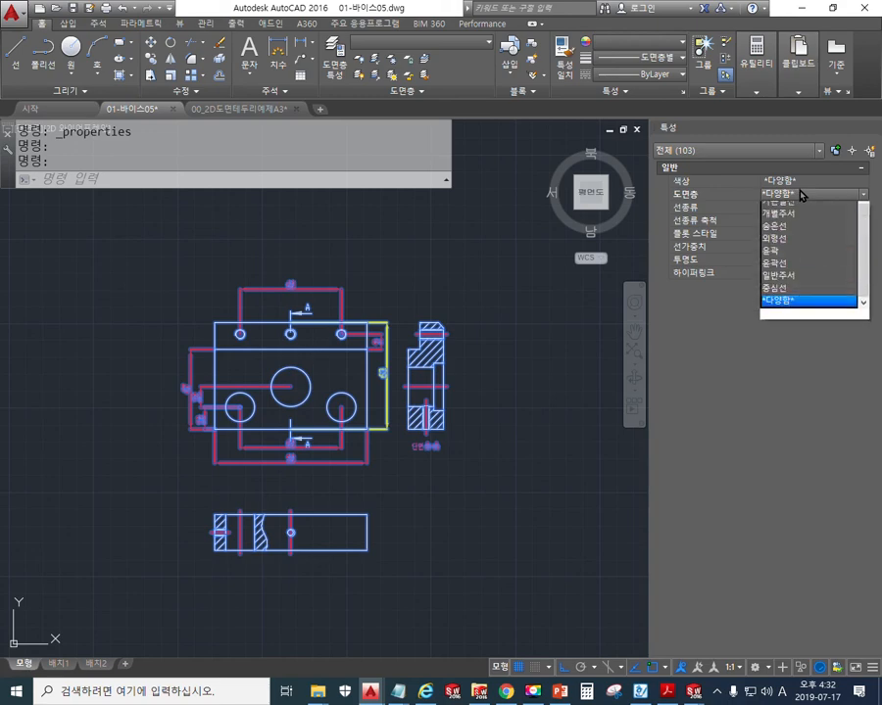
left_click(793, 262)
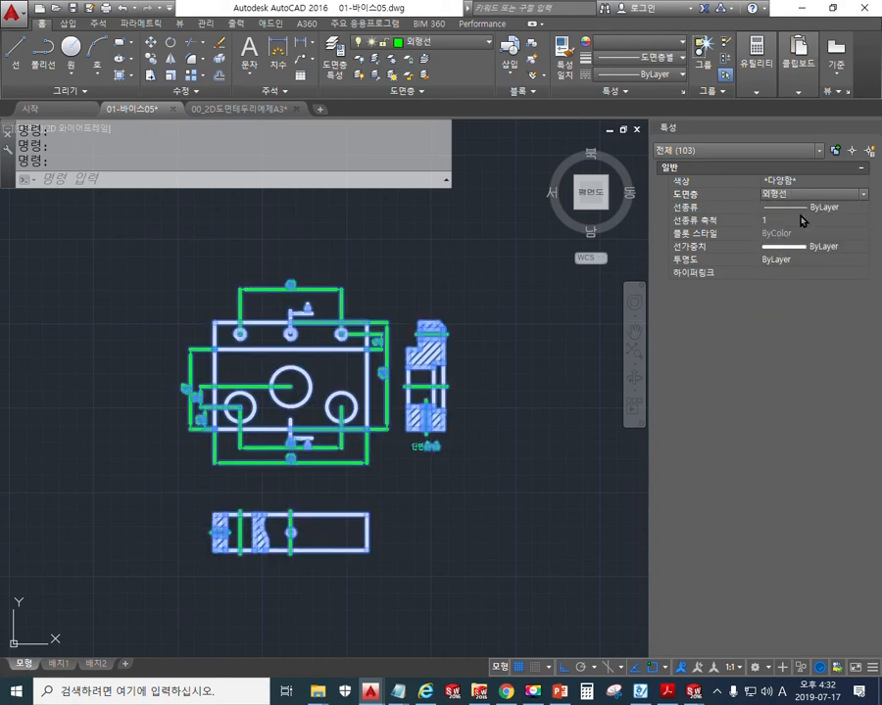
left_click(804, 184)
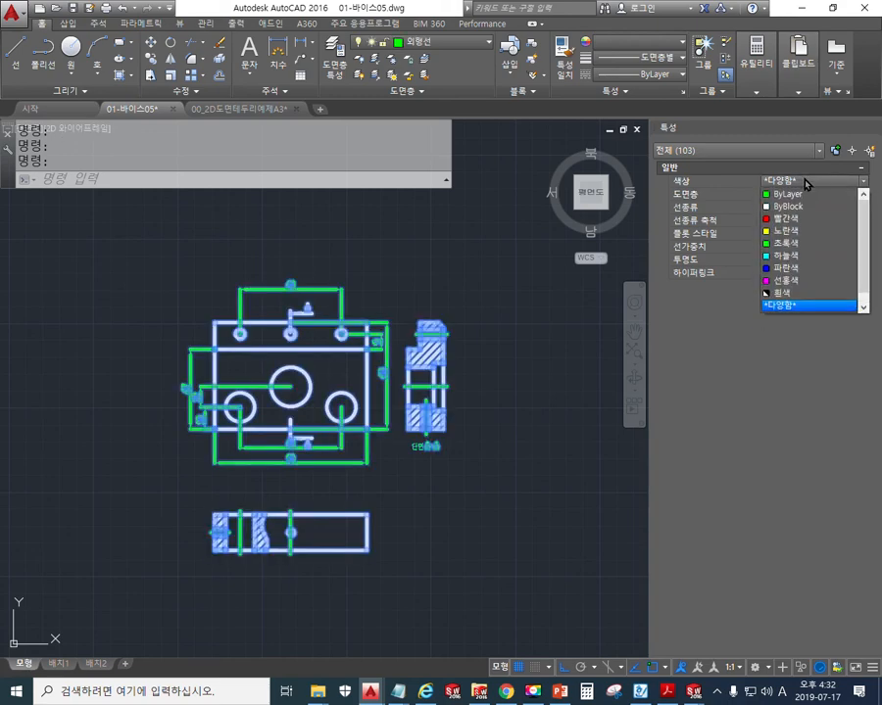
left_click(800, 195)
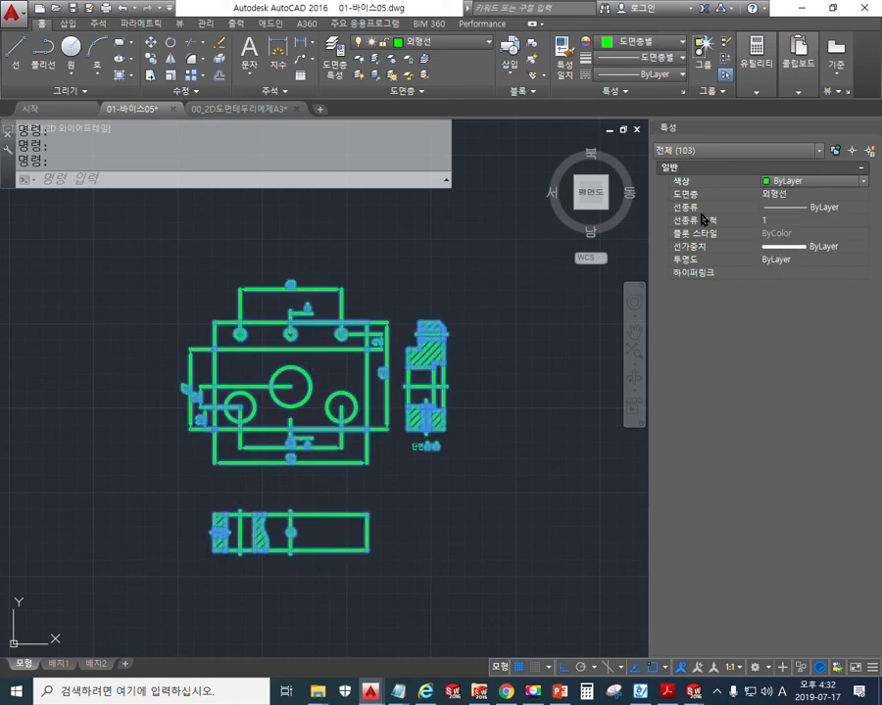
Step: Deselect the vise views and close the Properties palette
mouse_move(372, 461)
middle_mouse_down()
mouse_move(382, 442)
mouse_move(418, 484)
mouse_move(393, 500)
middle_mouse_up()
scroll(381, 442, "up", 2)
key("Escape")
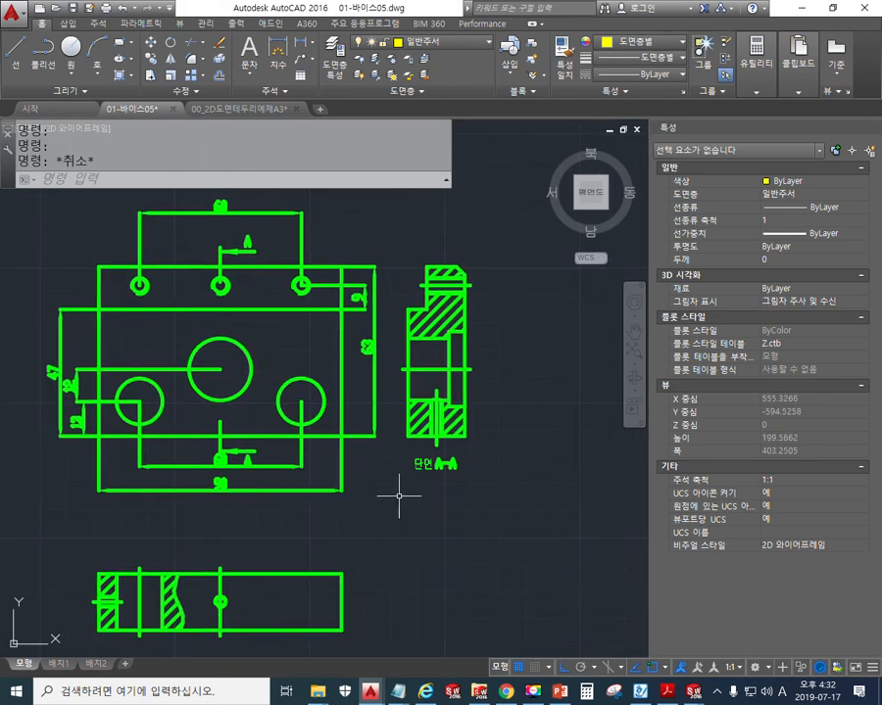
key("ctrl+1")
middle_click_drag(488, 486, 487, 502)
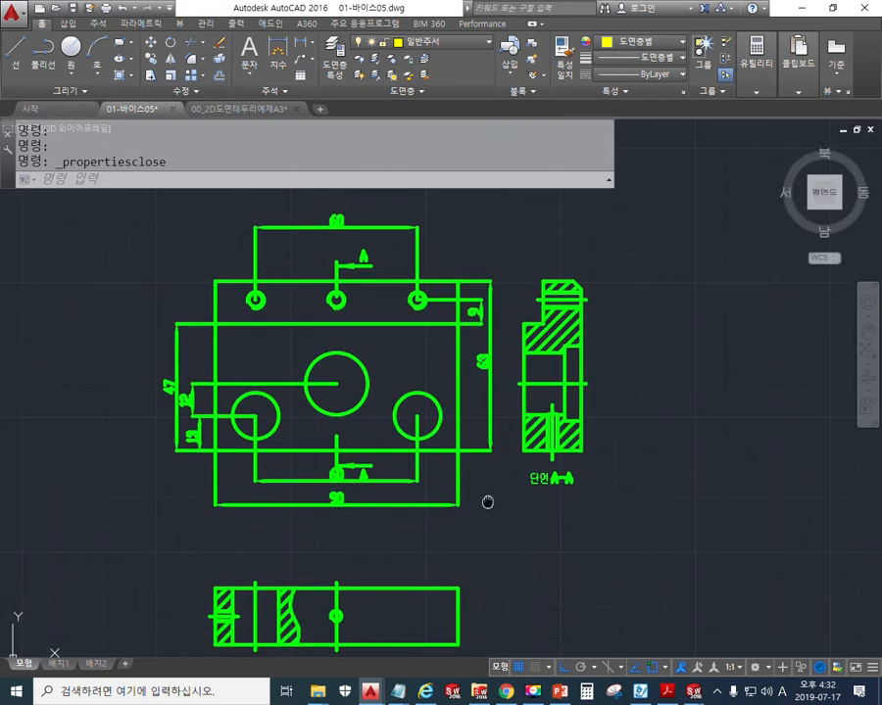
middle_click_drag(502, 505, 486, 522)
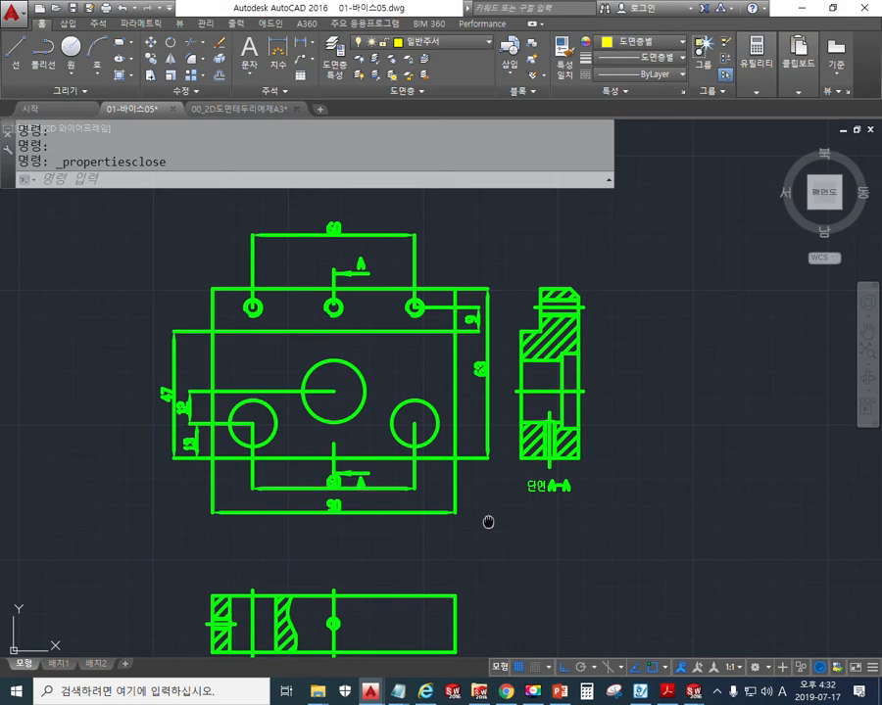
middle_click_drag(646, 461, 587, 447)
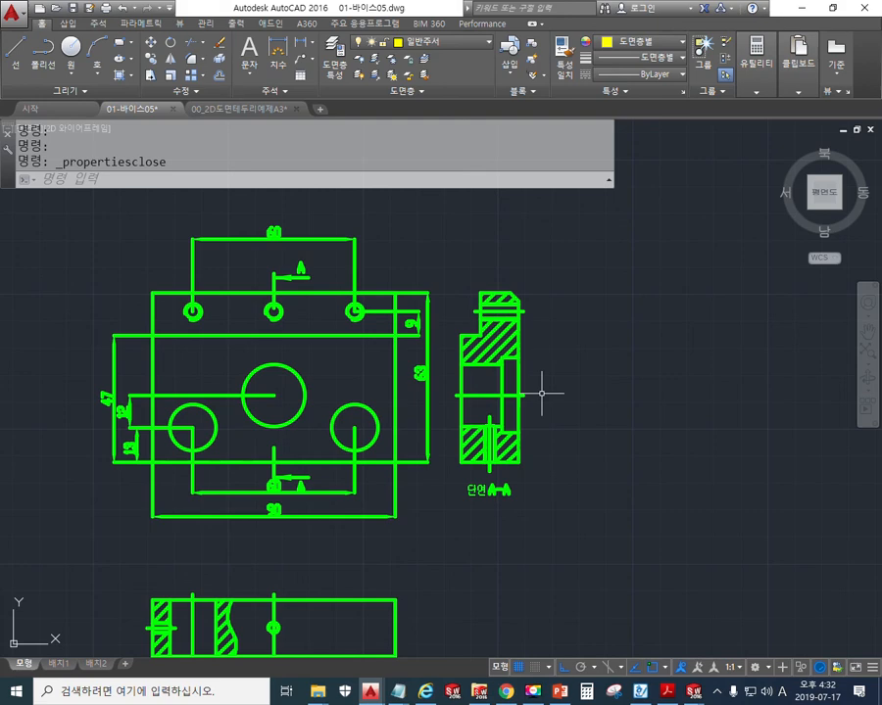
Step: Examine the 60 dimension above the front view and the 63 height dimension beside it by selecting each
left_click(315, 239)
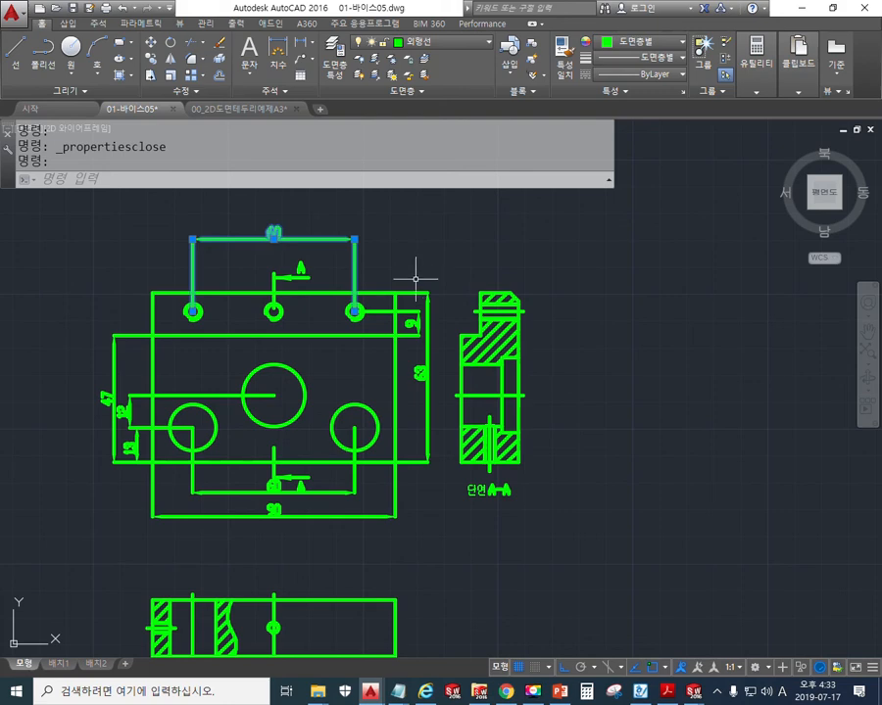
scroll(291, 191, "up", 4)
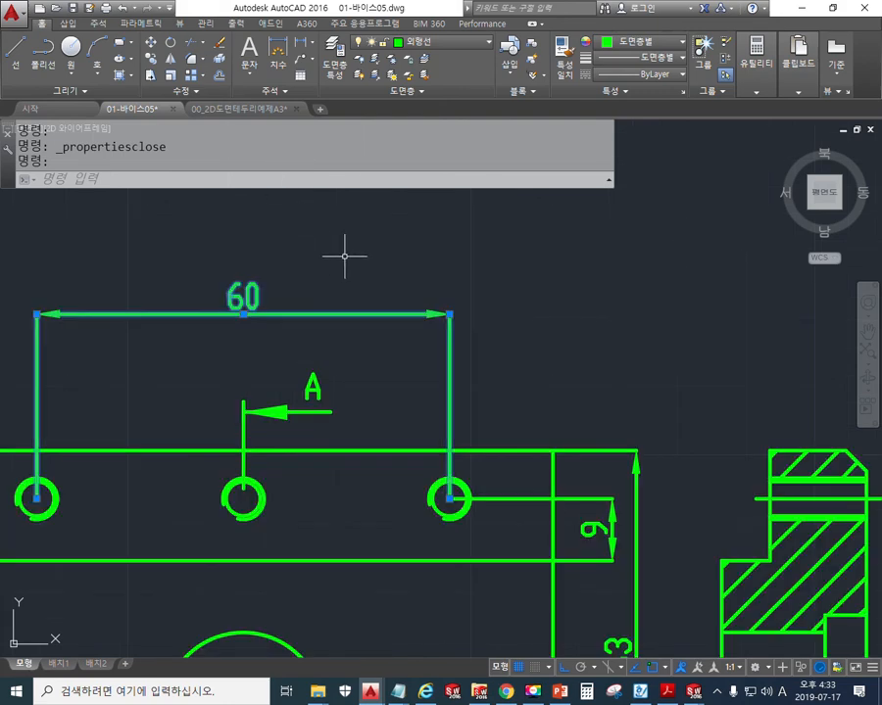
scroll(395, 280, "down", 4)
middle_click_drag(533, 384, 502, 304)
scroll(492, 353, "up", 4)
key("Escape")
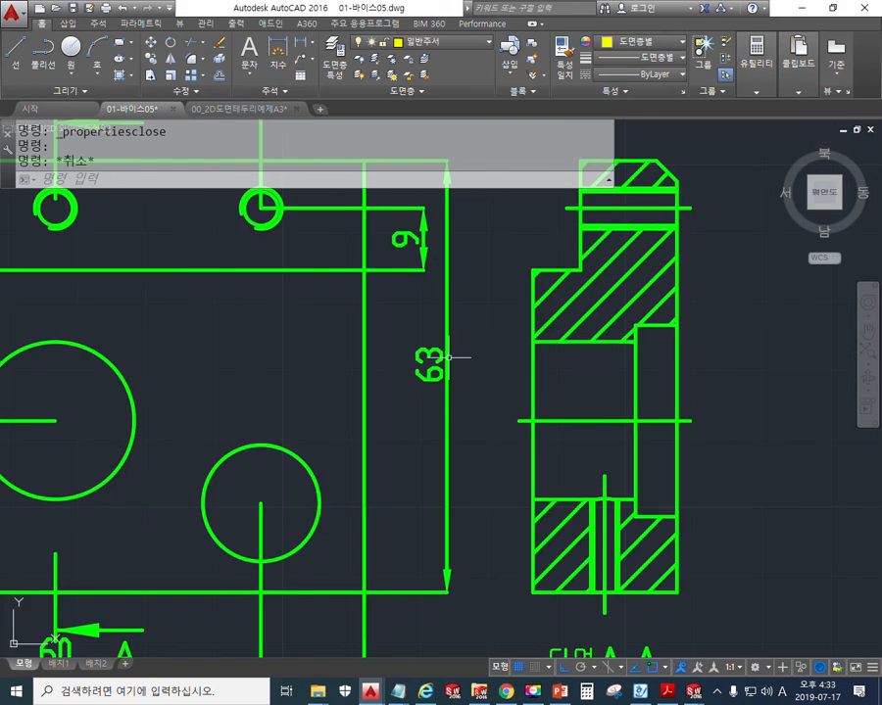
left_click(444, 360)
scroll(475, 382, "down", 3)
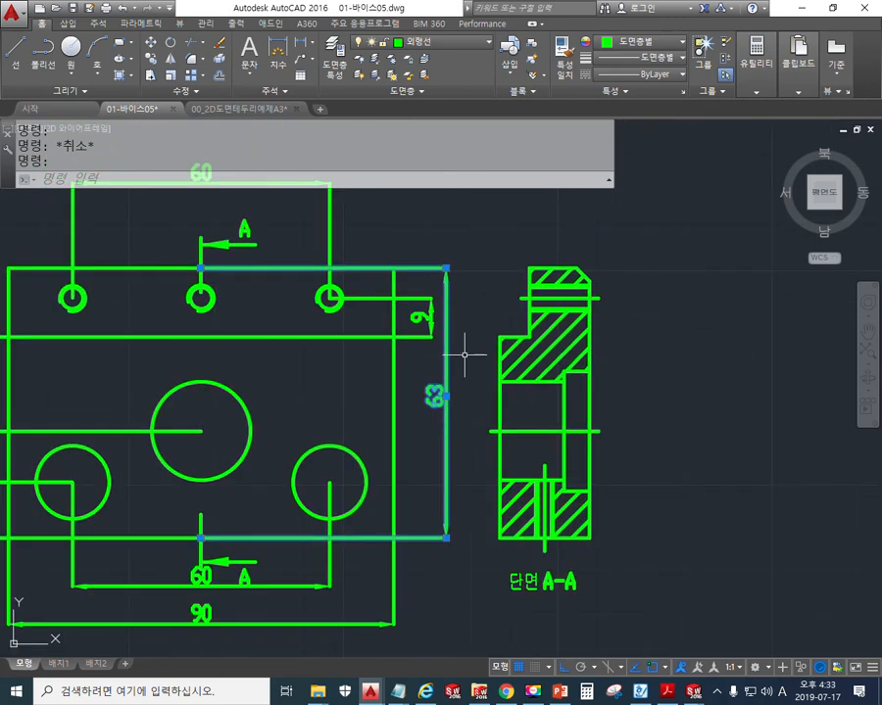
key("Escape")
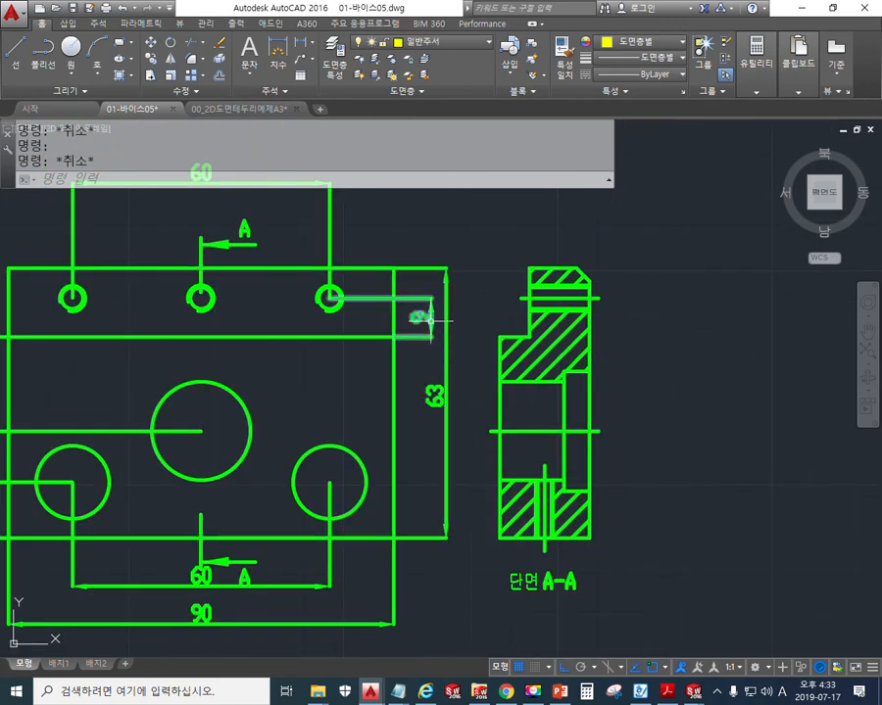
Step: Review the drawing's layer properties and its dimension styles without changing them
scroll(454, 343, "down", 8)
middle_click_drag(489, 327, 410, 465)
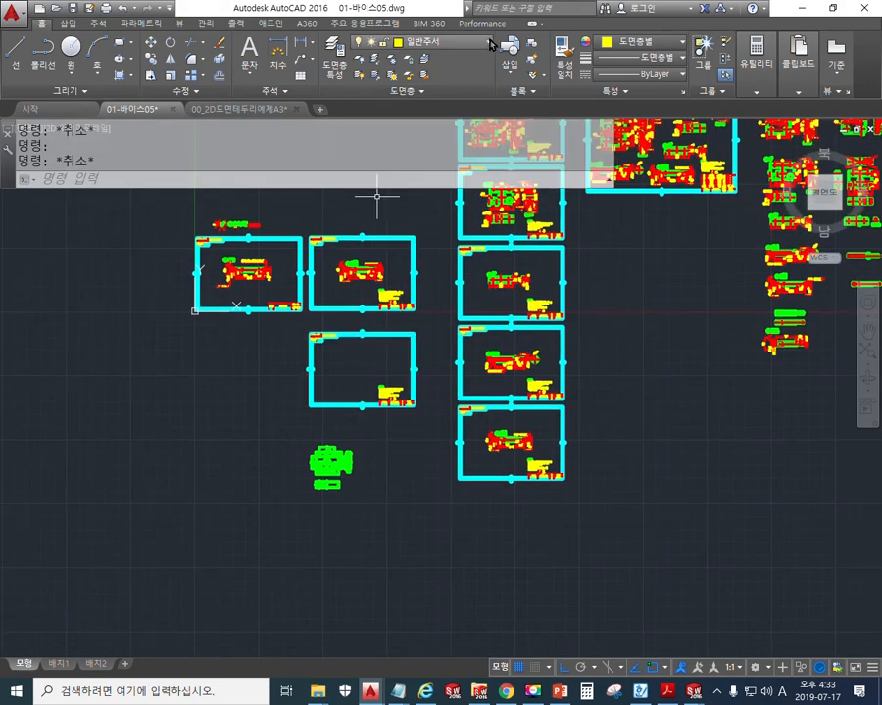
left_click(335, 55)
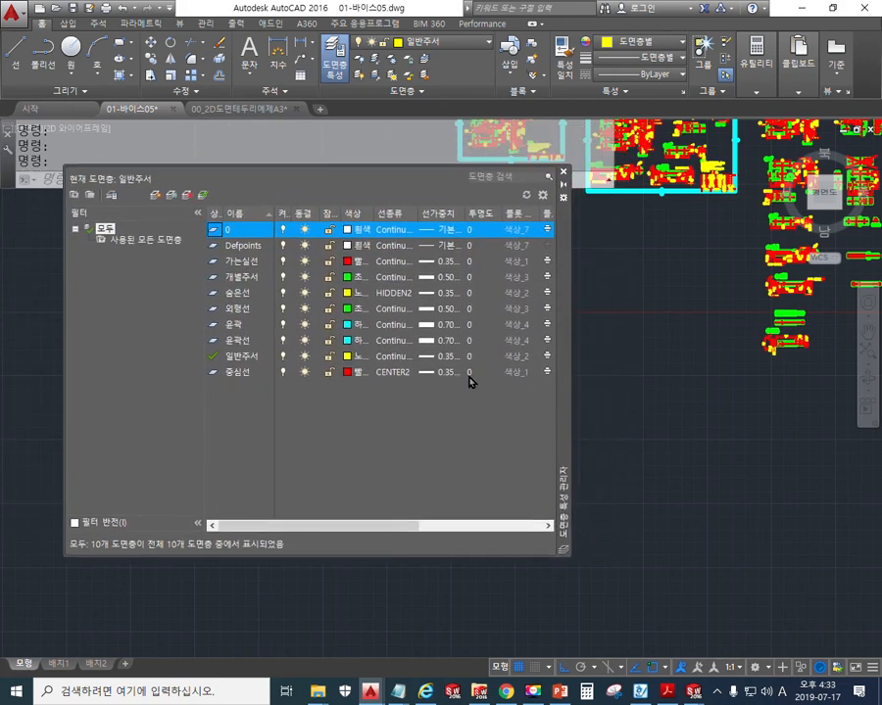
left_click(563, 172)
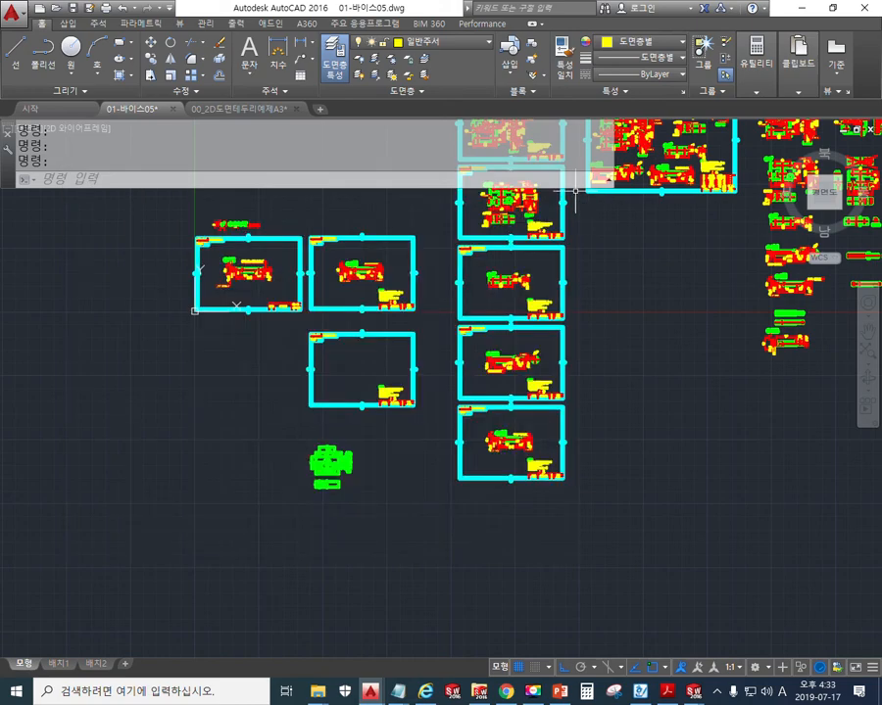
scroll(345, 364, "up", 4)
middle_click_drag(308, 510, 351, 260)
type("d")
key("Return")
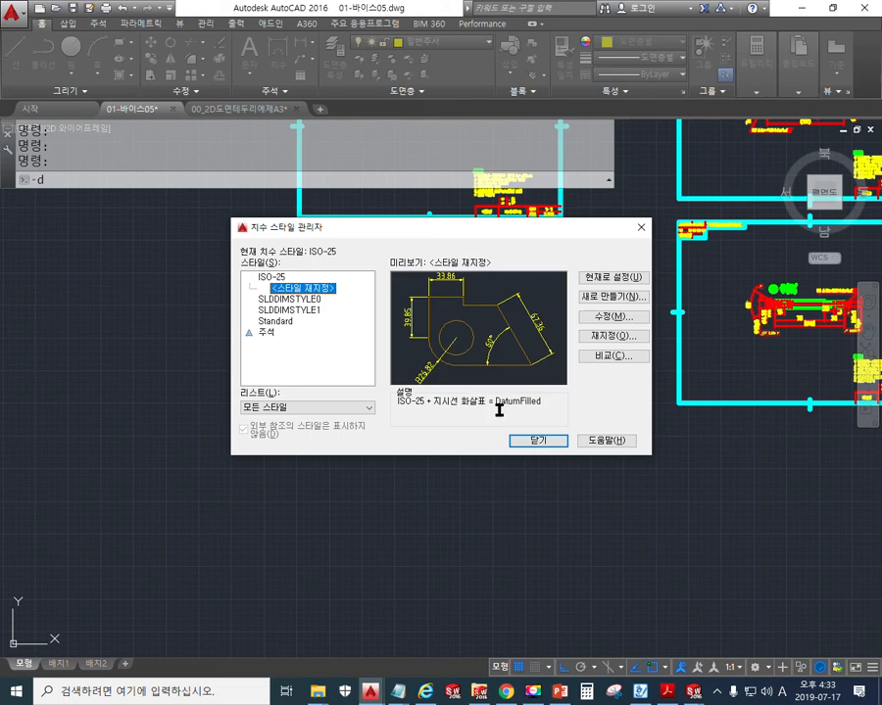
left_click(540, 441)
Step: Make 가는실선 the current layer
scroll(400, 345, "up", 2)
scroll(400, 345, "up", 5)
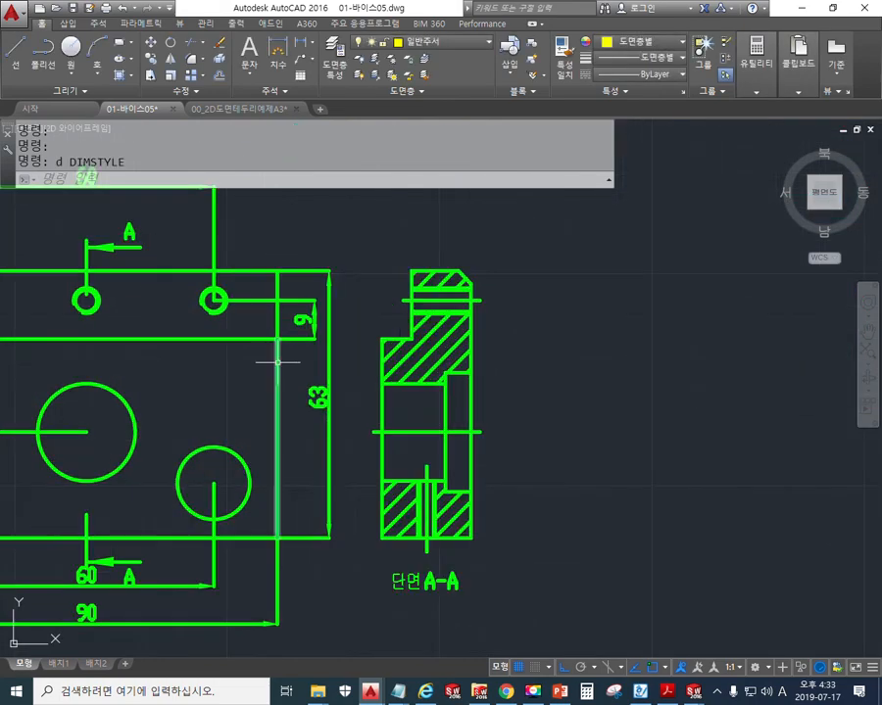
middle_click_drag(294, 367, 422, 474)
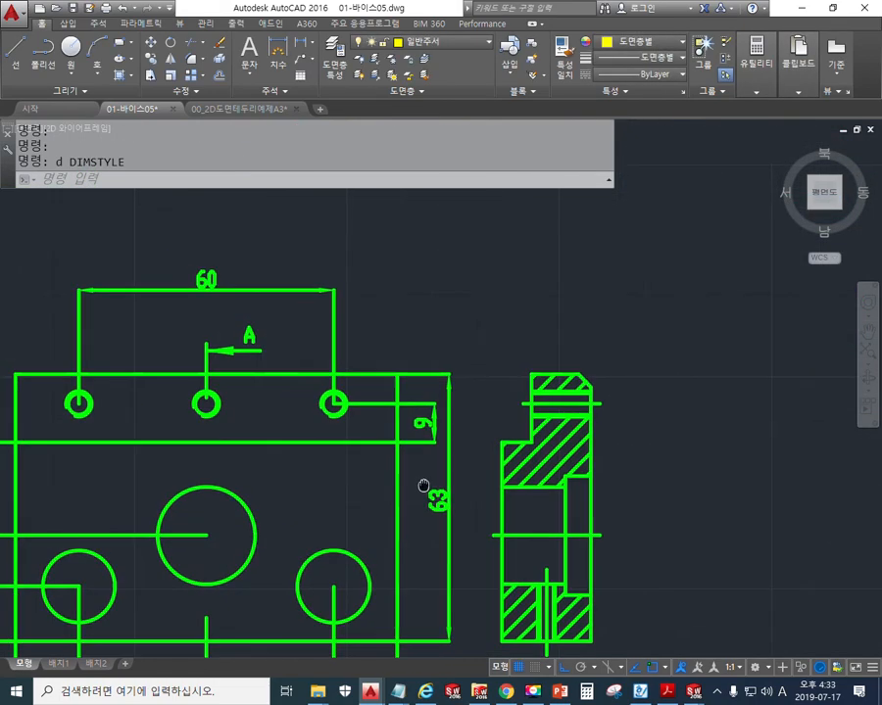
left_click(428, 41)
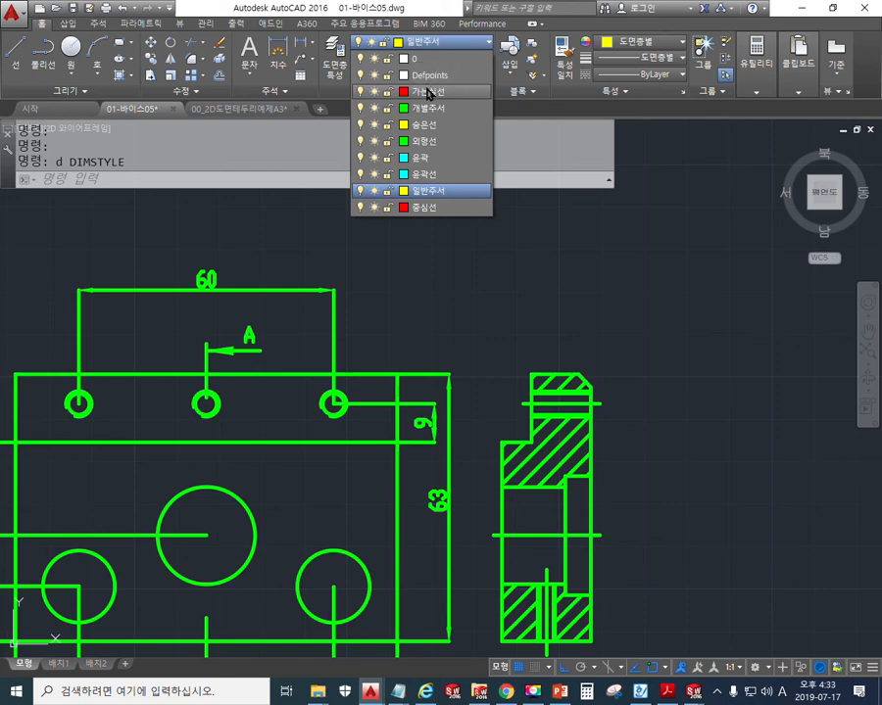
left_click(428, 93)
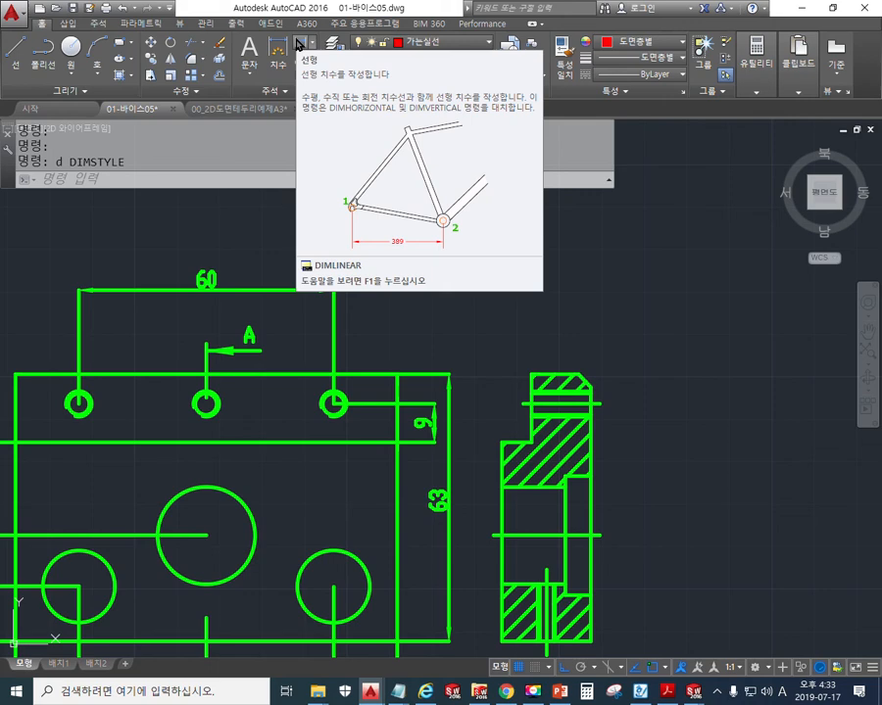
Step: Place a horizontal linear dimension spanning about 23 units in the empty space above the vise views as a sample
left_click(299, 44)
left_click(414, 274)
left_click(511, 277)
left_click(507, 245)
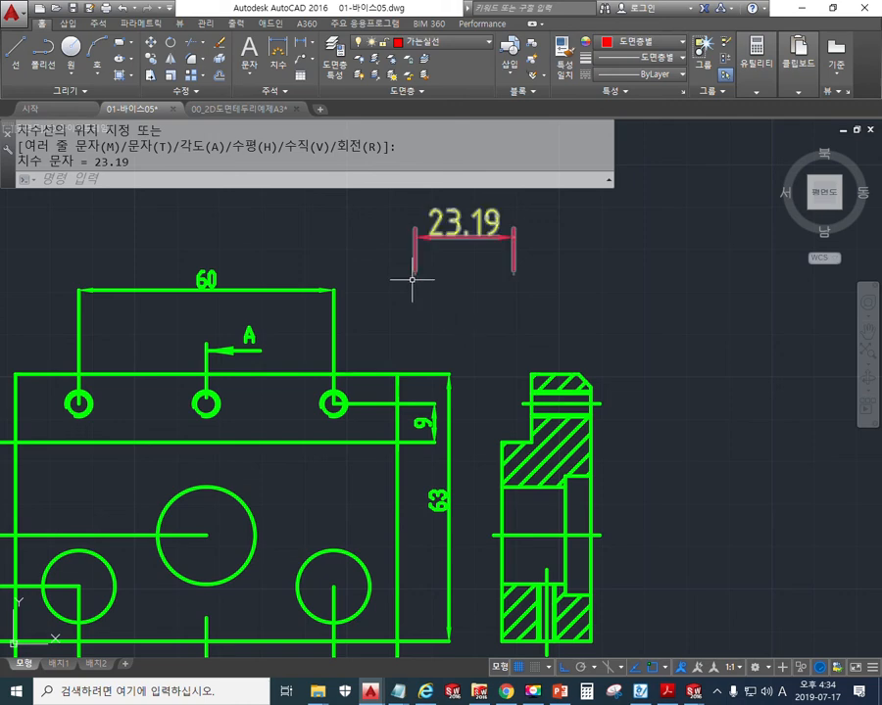
Step: Match the sample dimension's properties onto the 60 dimension above the front view and the 9 and 63 dimensions on its right side
scroll(409, 284, "down", 3)
middle_click_drag(411, 310, 444, 279)
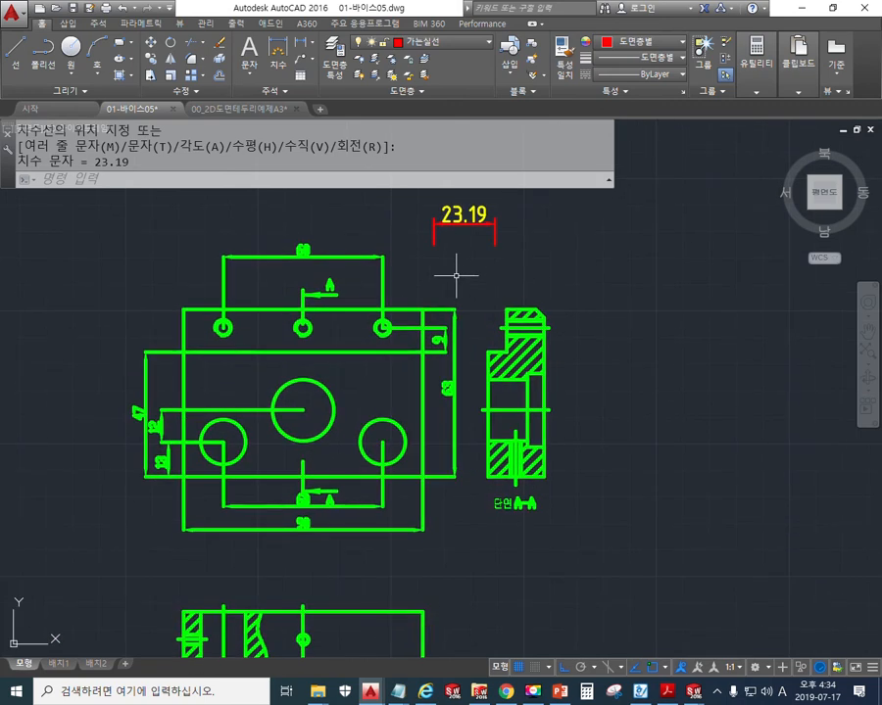
type("ma")
key("Return")
left_click(463, 226)
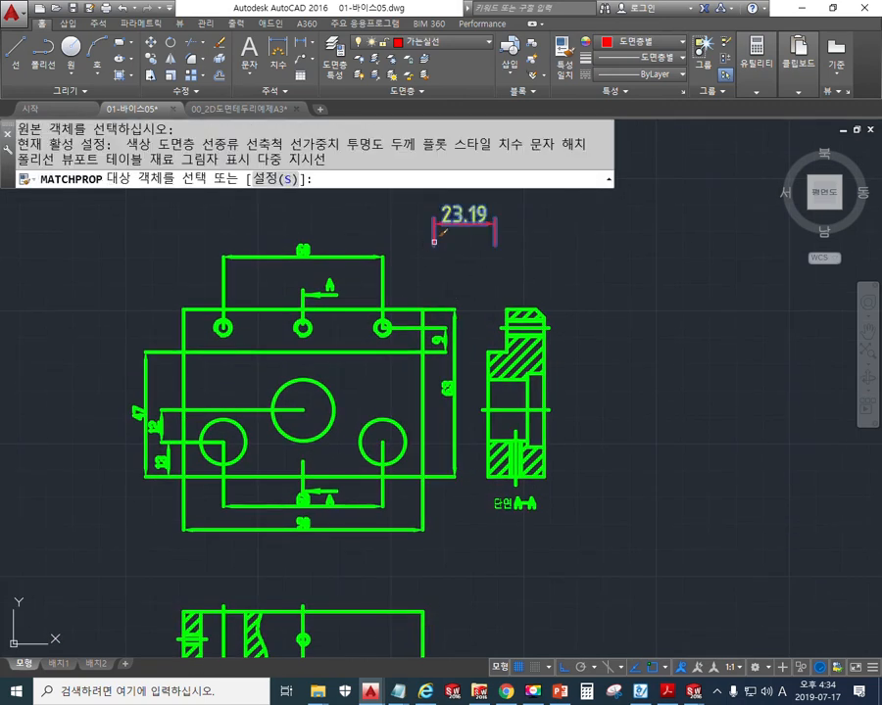
left_click(369, 241)
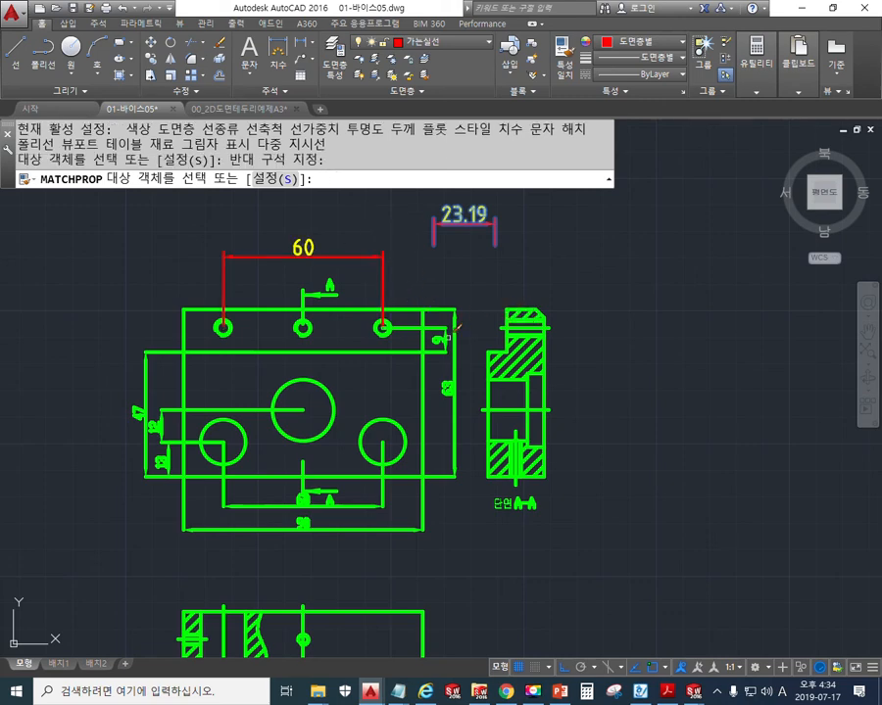
left_click(468, 348)
left_click(440, 327)
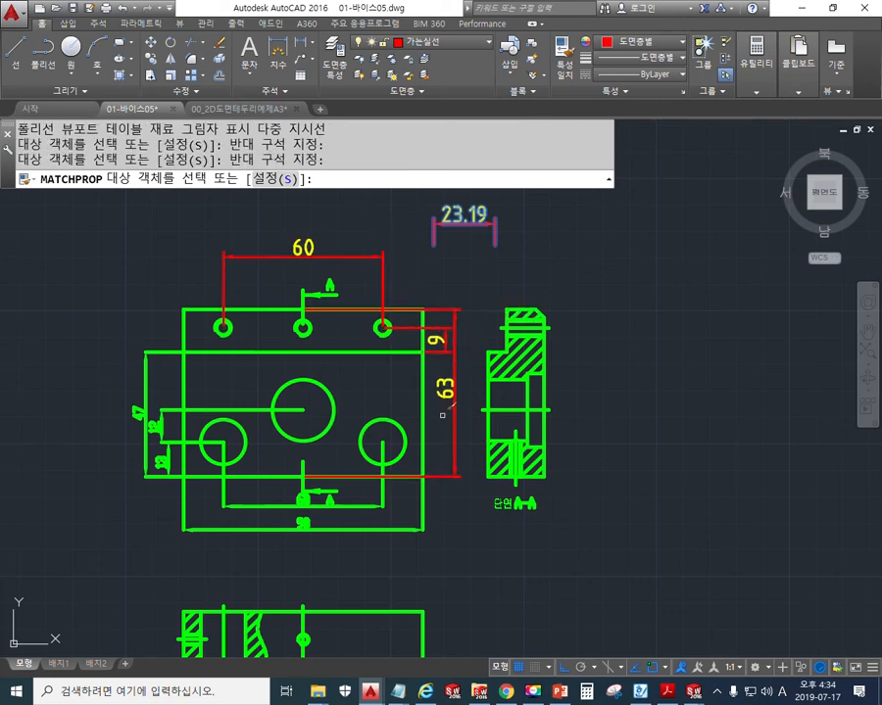
Step: Apply the sample dimension's properties to the 60 and 90 dimensions below the front view and the 47, 12 and 13 dimensions on its left
left_click(379, 549)
left_click(363, 503)
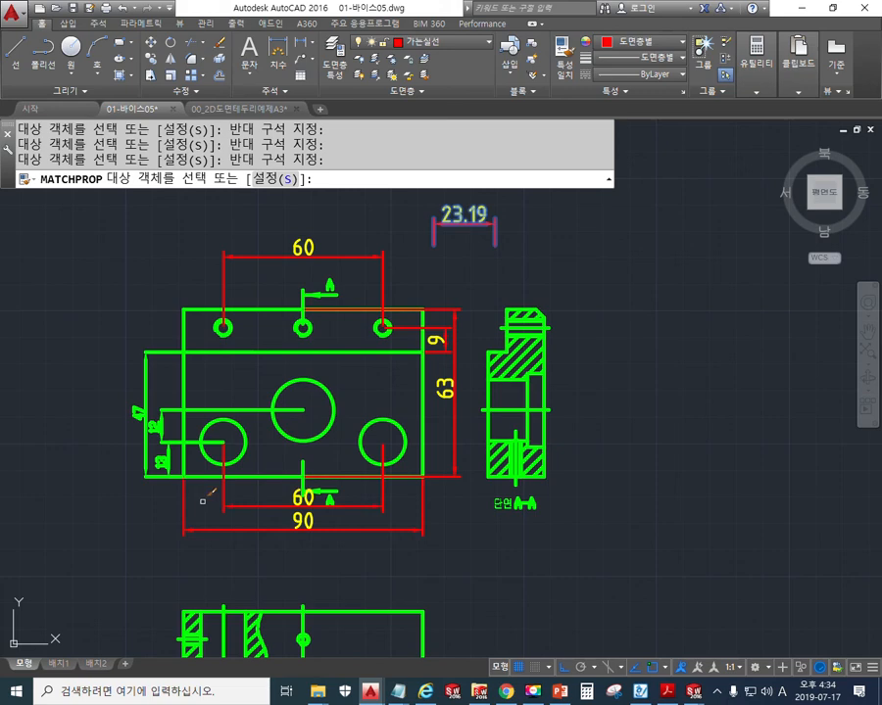
left_click(175, 487)
left_click(113, 419)
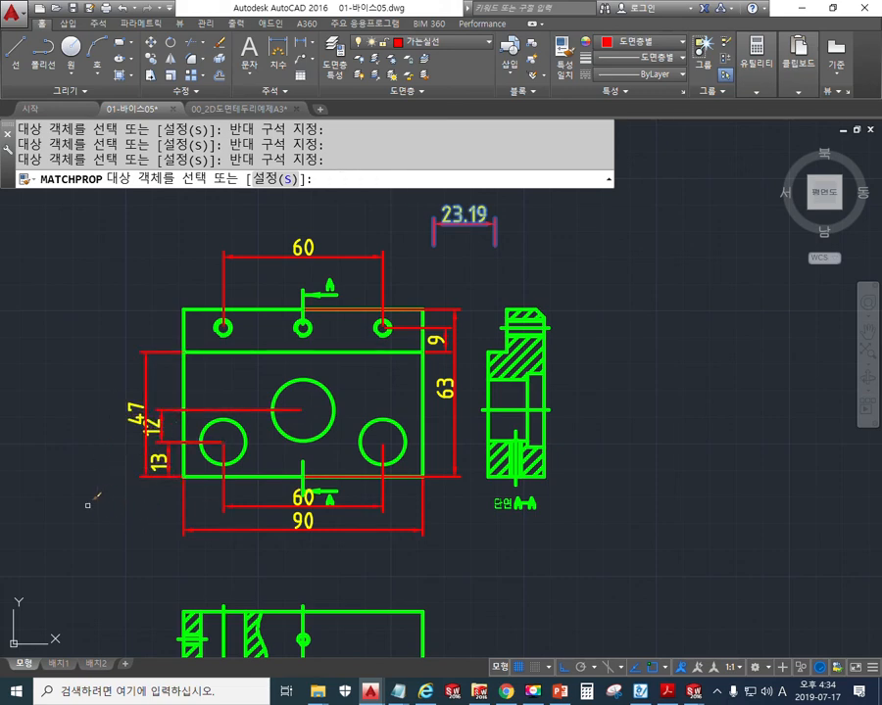
key("Return")
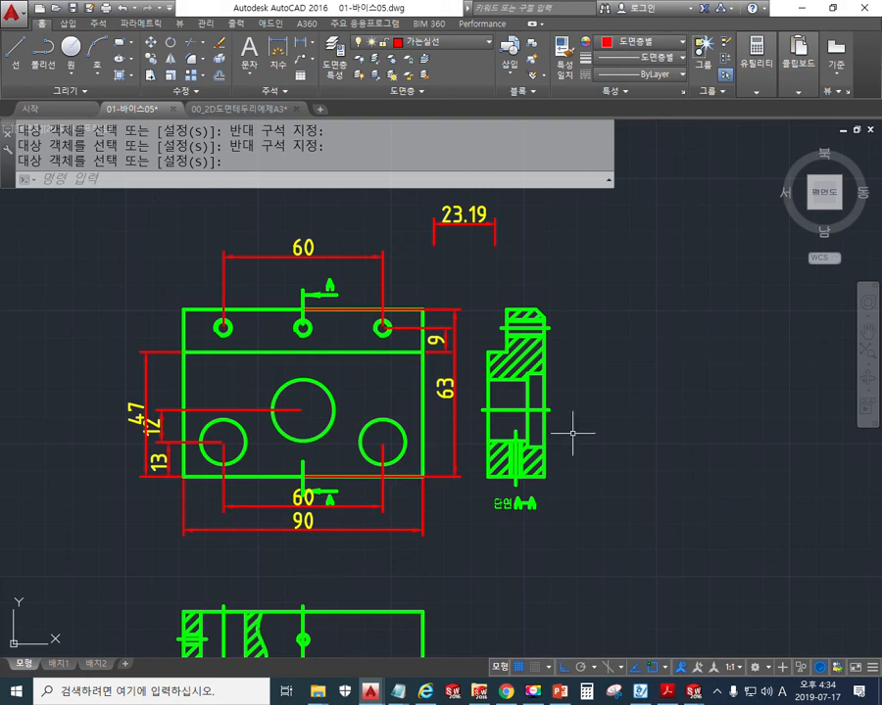
Step: Move both extension-line origins of the 63 dimension from the section line to the front view's right-hand corners
middle_click_drag(398, 375, 467, 395)
scroll(457, 394, "down", 2)
scroll(451, 384, "up", 2)
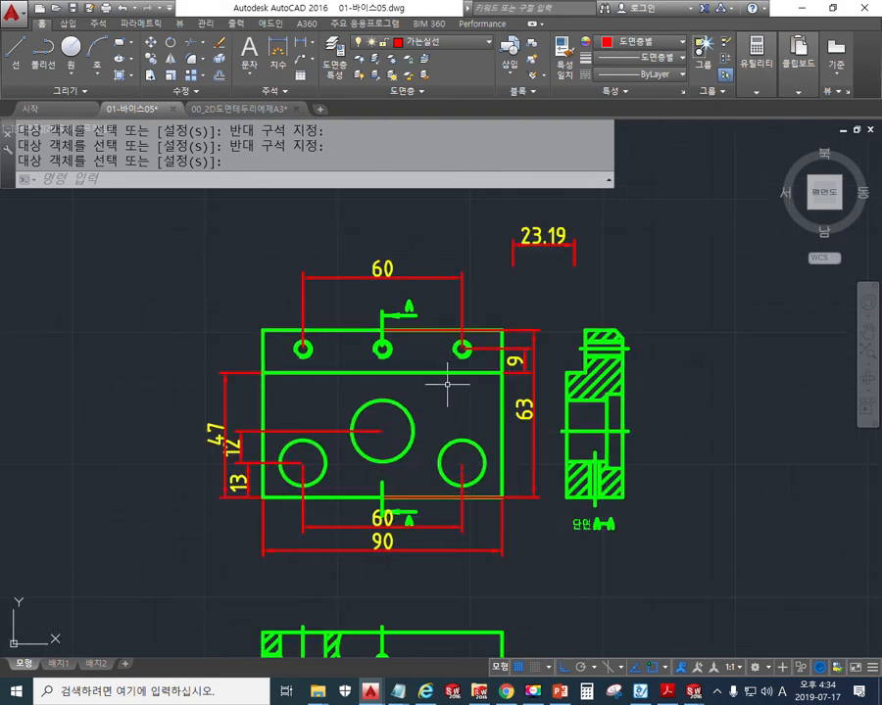
scroll(419, 368, "up", 2)
middle_click_drag(416, 364, 467, 388)
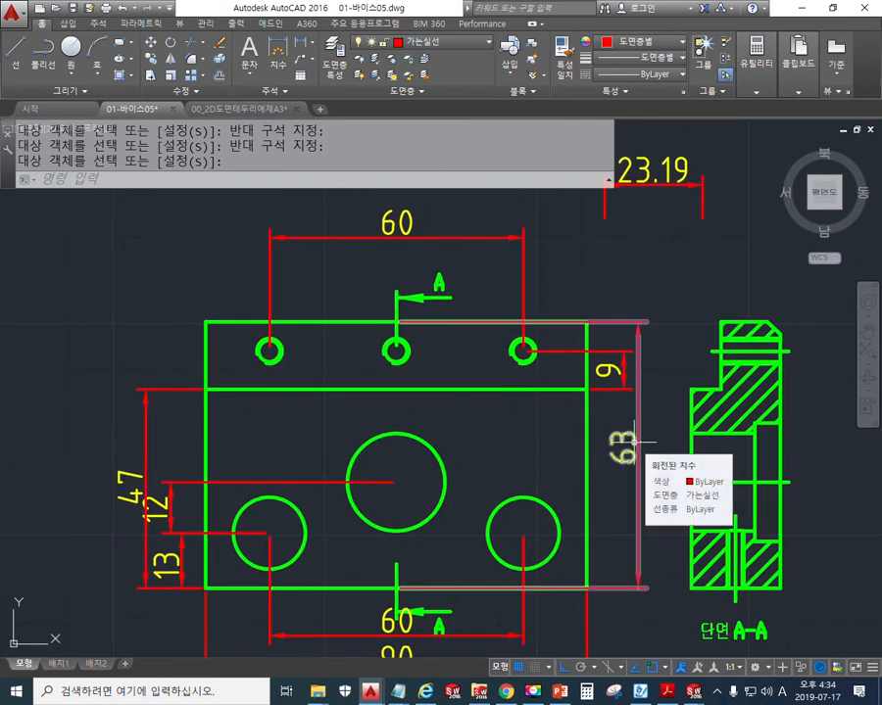
left_click(634, 440)
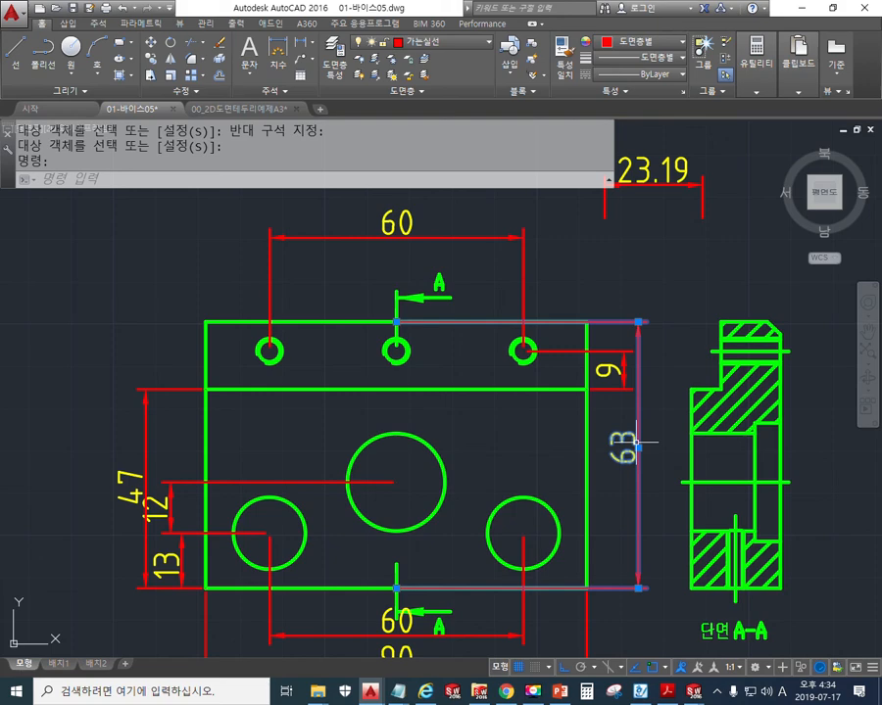
left_click(396, 322)
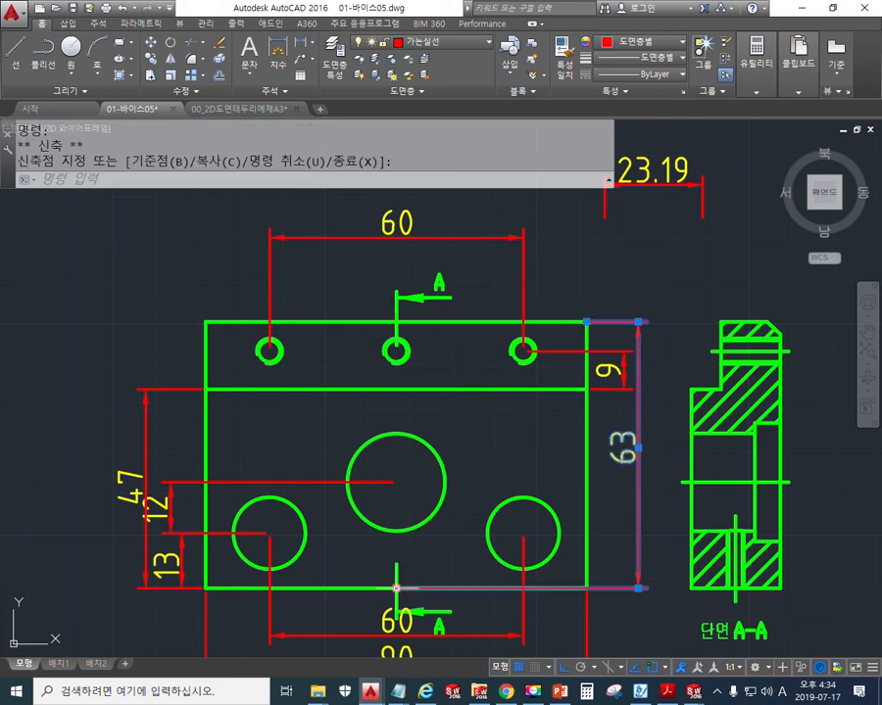
left_click(396, 588)
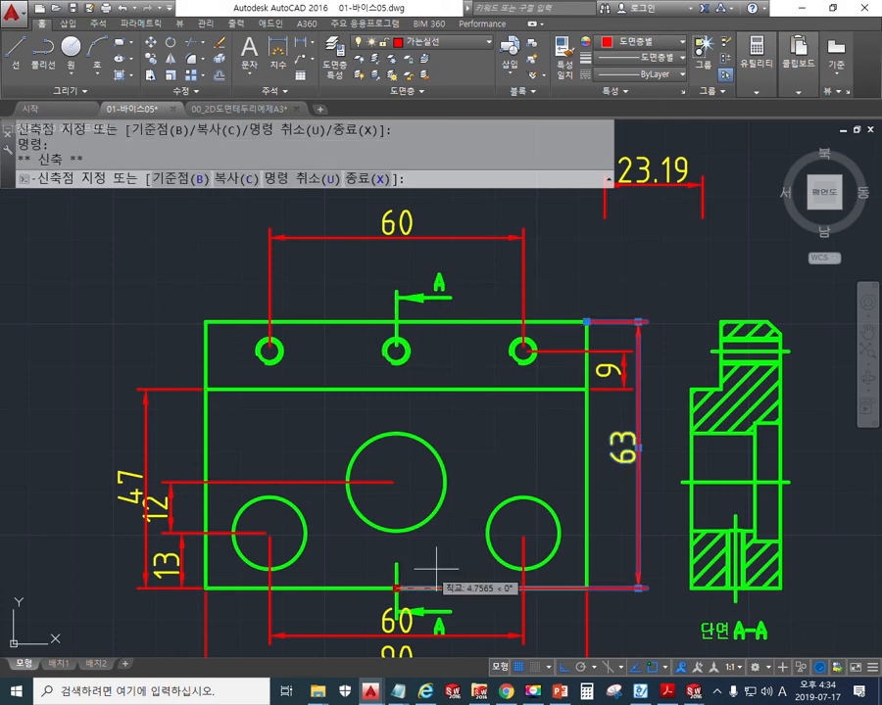
left_click(585, 588)
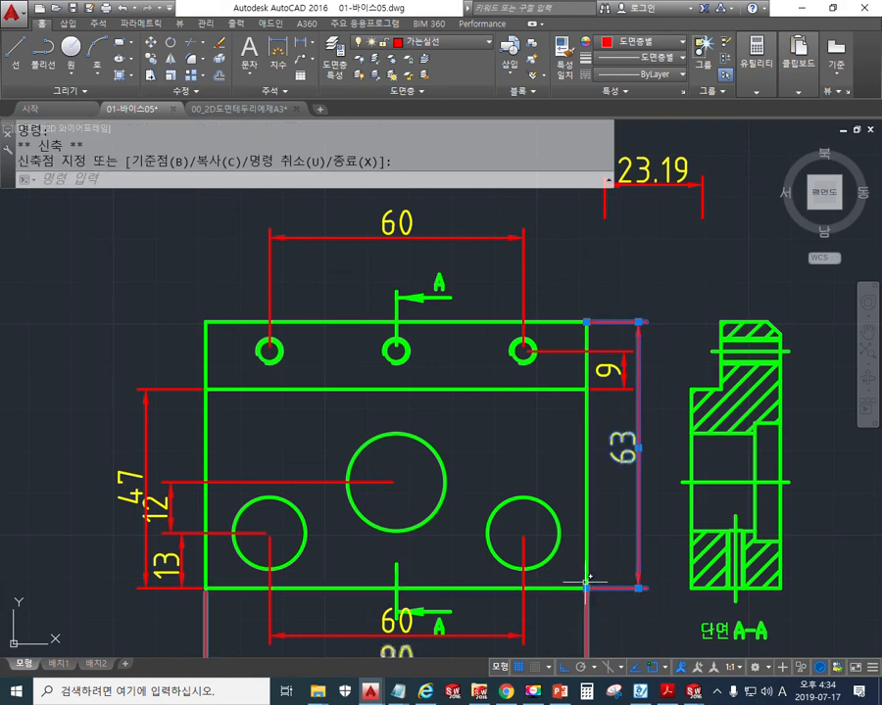
mouse_move(562, 457)
middle_mouse_down()
mouse_move(525, 400)
mouse_move(527, 442)
middle_mouse_up()
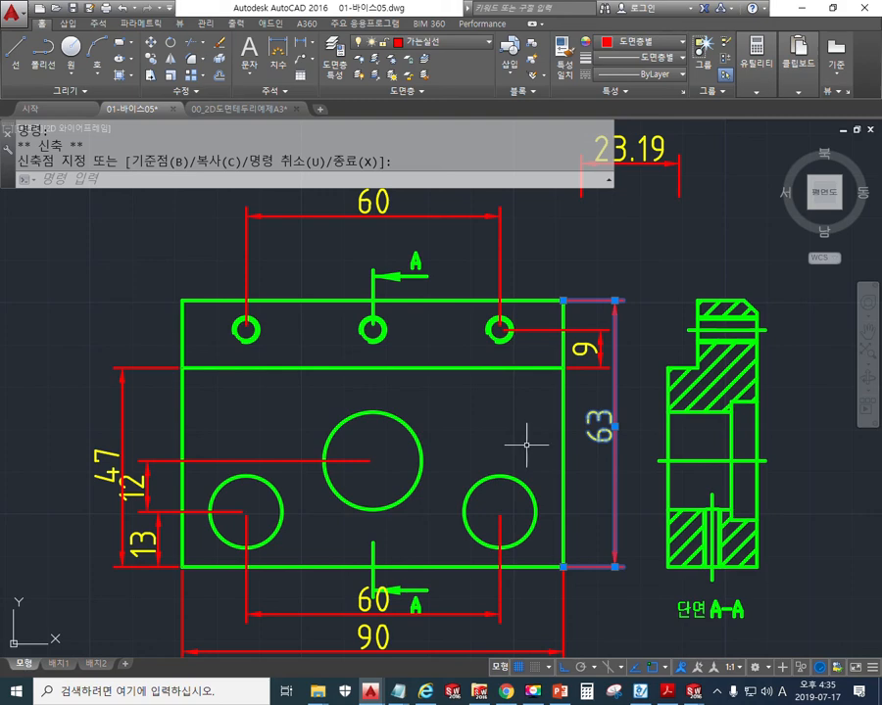
key("Escape")
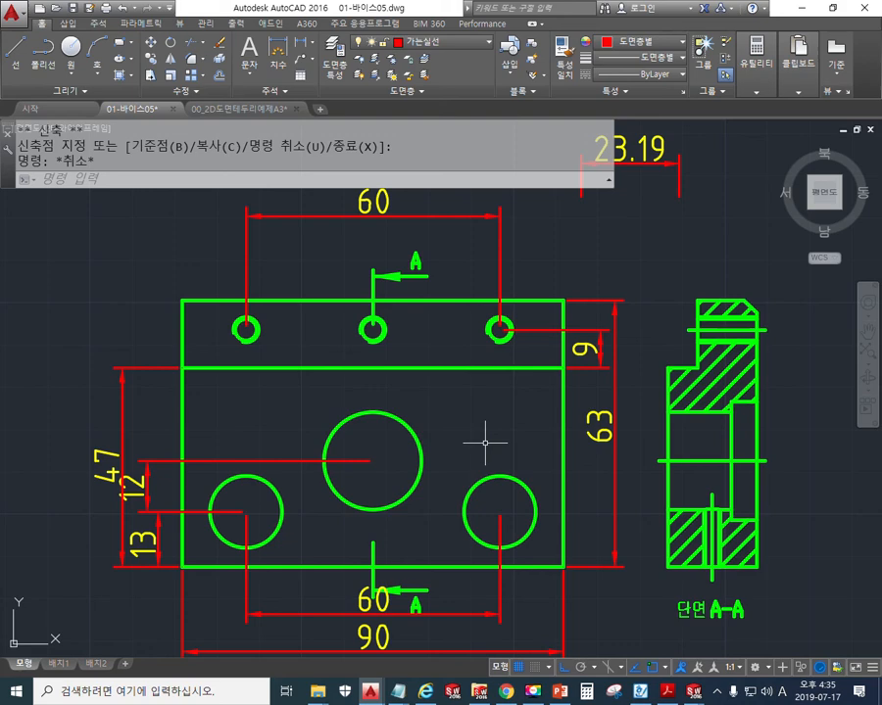
left_click(373, 557)
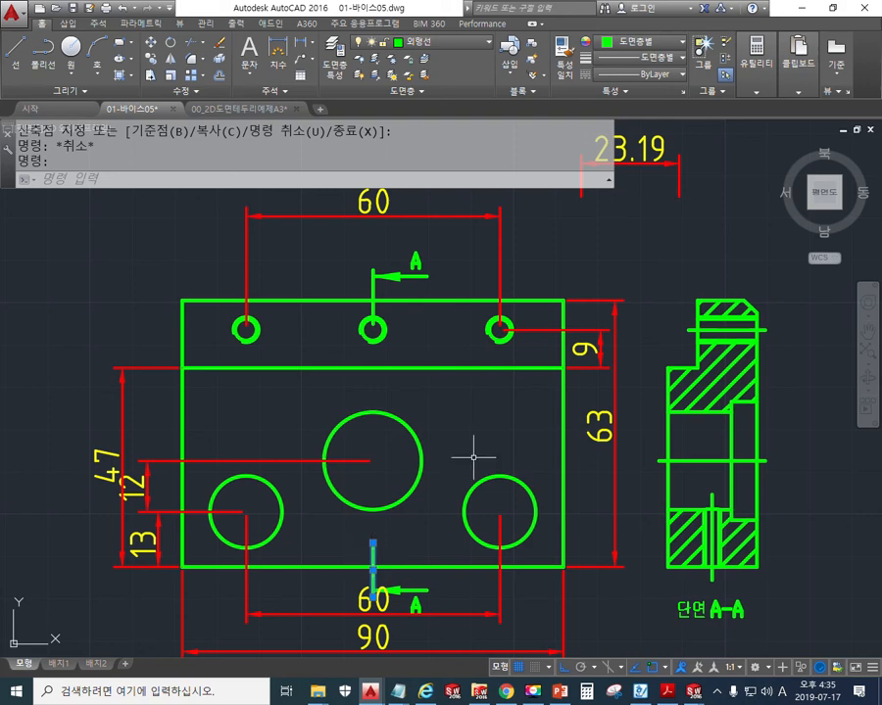
key("F12")
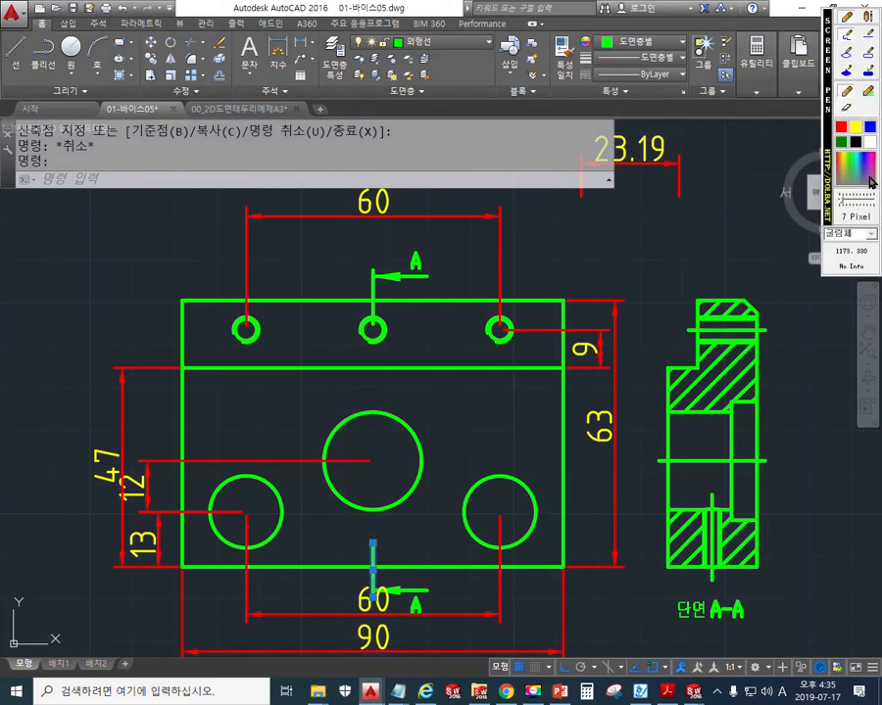
left_click_drag(365, 259, 364, 331)
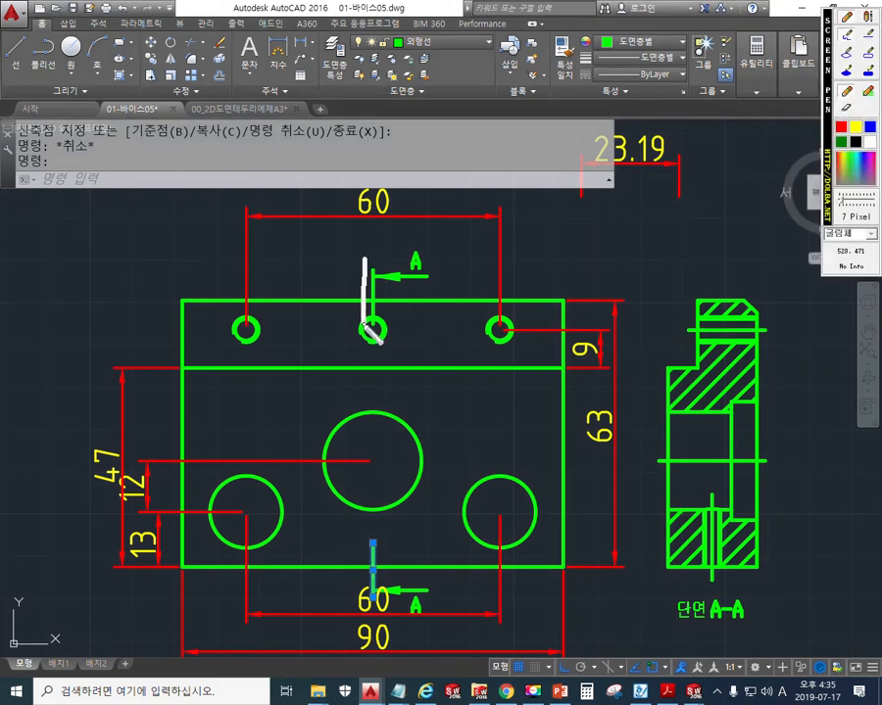
left_click_drag(371, 527, 370, 612)
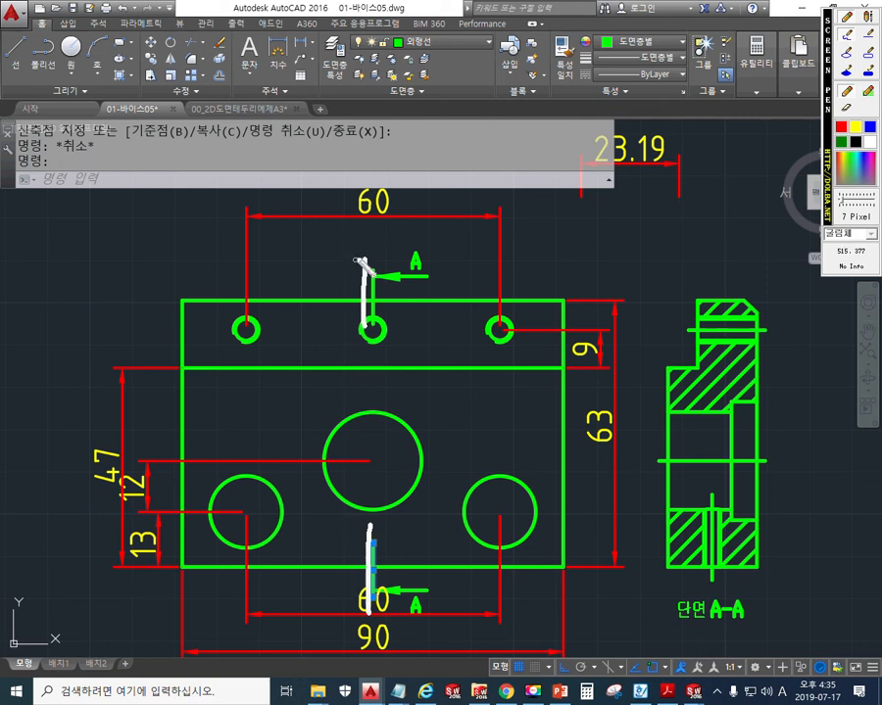
left_click_drag(465, 397, 446, 448)
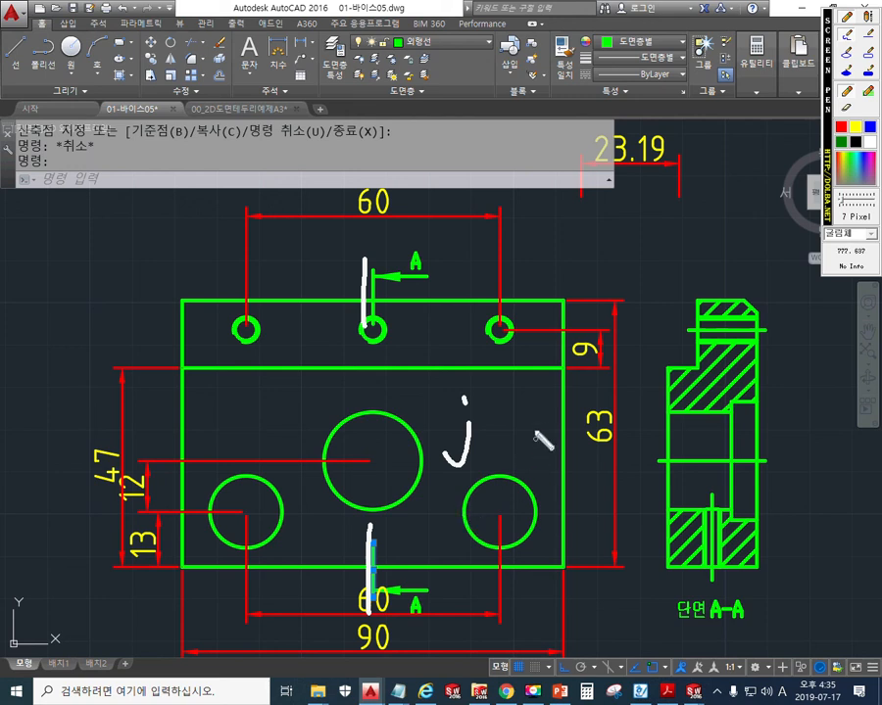
left_click_drag(505, 400, 524, 432)
left_click_drag(517, 433, 518, 448)
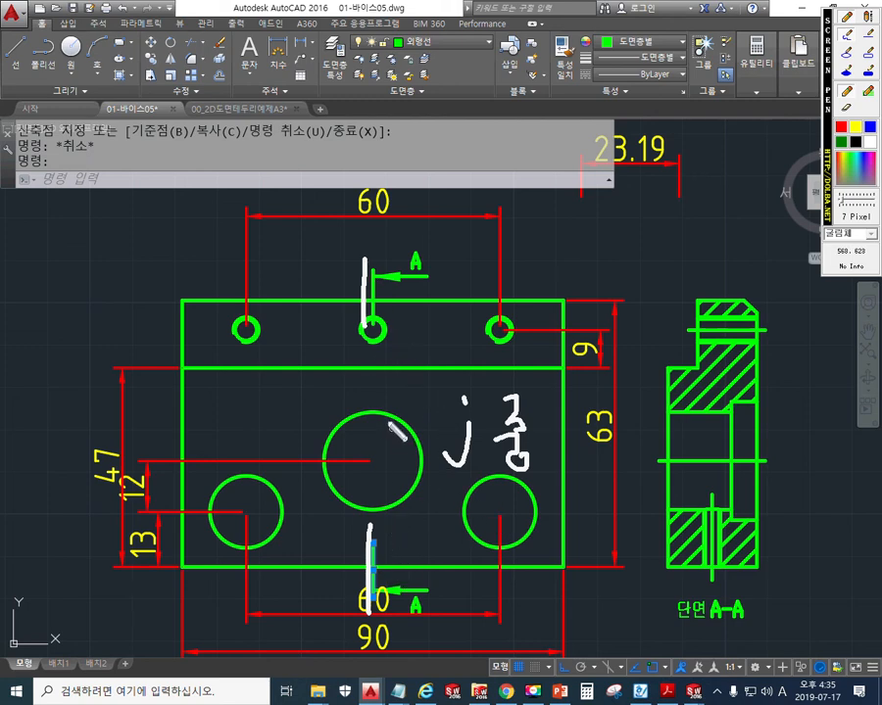
key("Escape")
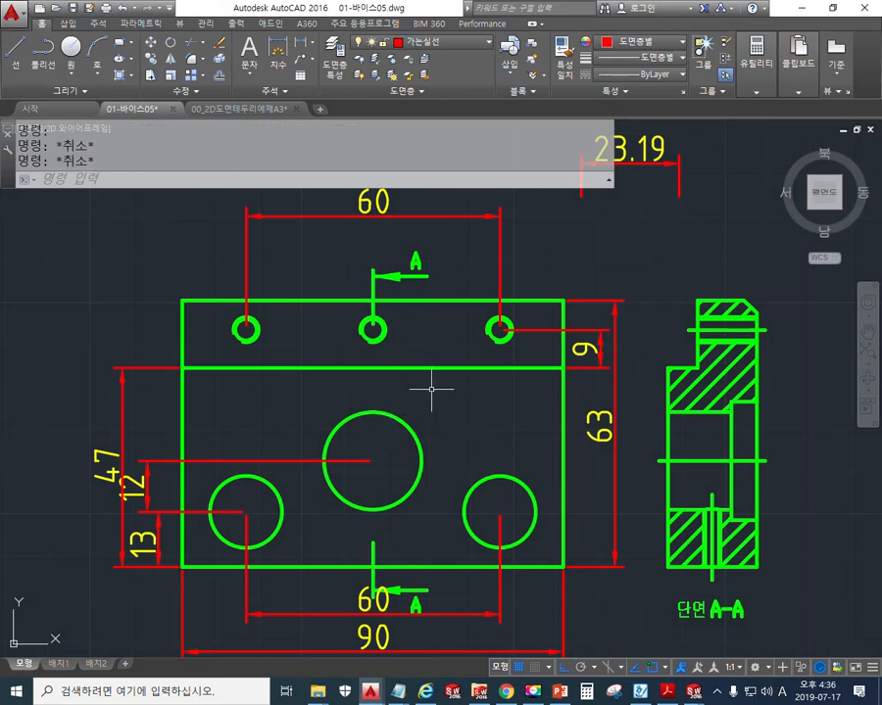
Step: Join the upper and lower A-A section line segments of the front view into one continuous vertical line
type("j")
key("Return")
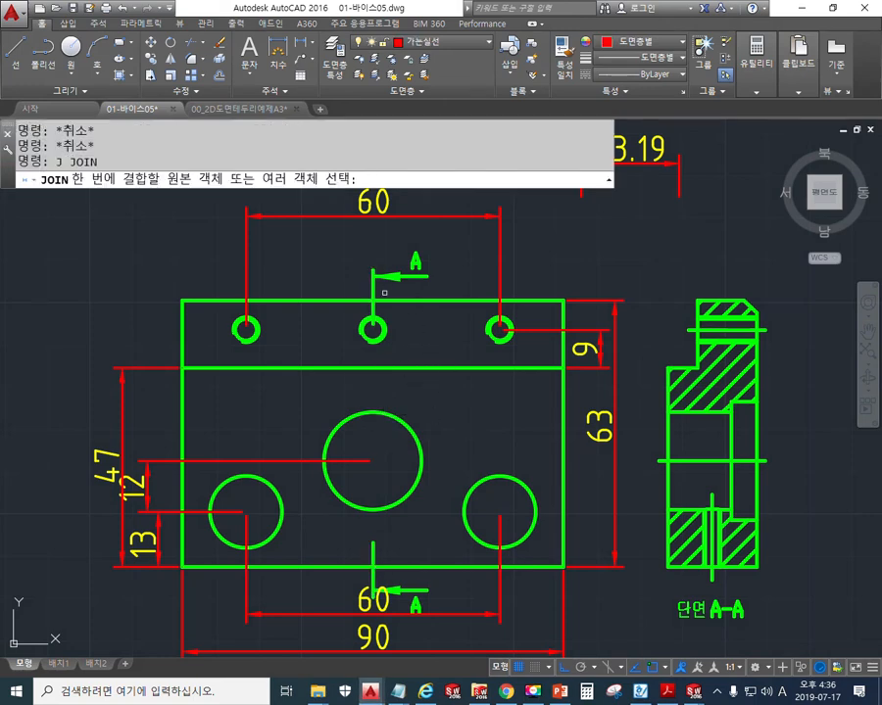
left_click(374, 292)
left_click(374, 555)
key("Return")
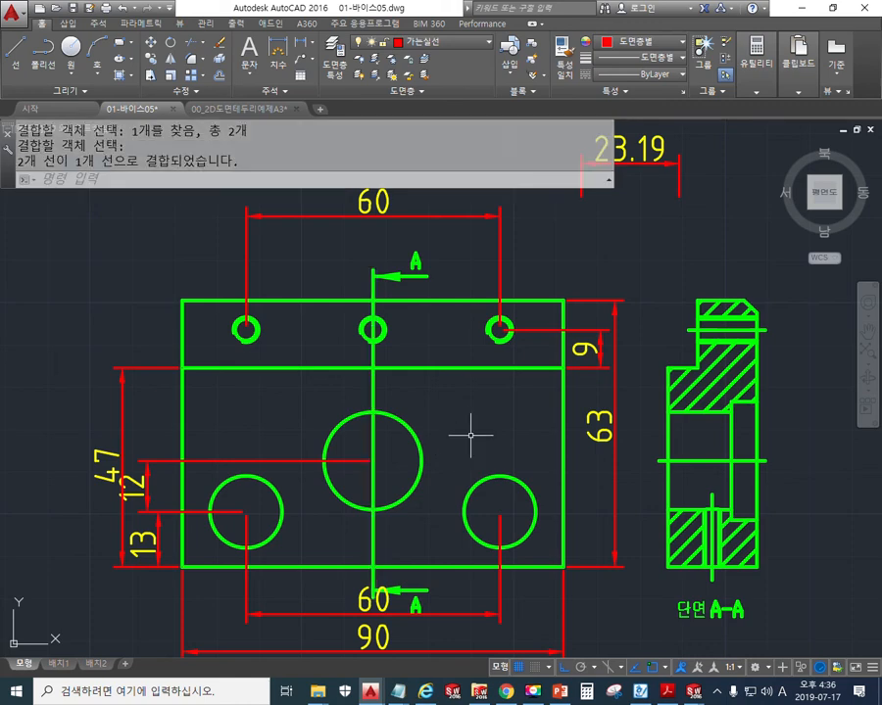
Step: Assign the joined vertical line through the front view to the 중심선 layer and save the drawing
left_click(372, 402)
left_click(440, 44)
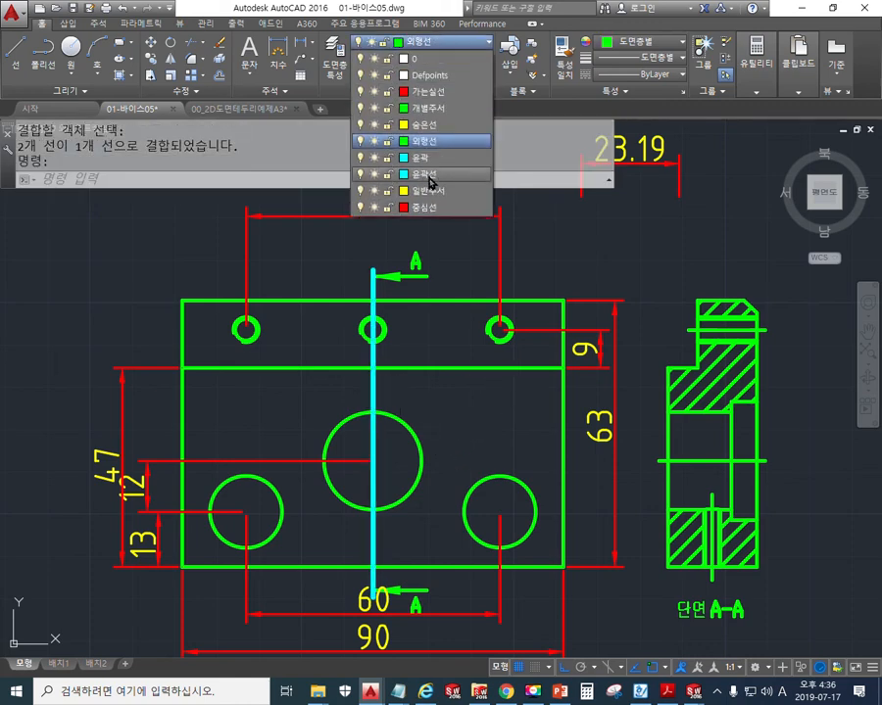
left_click(431, 208)
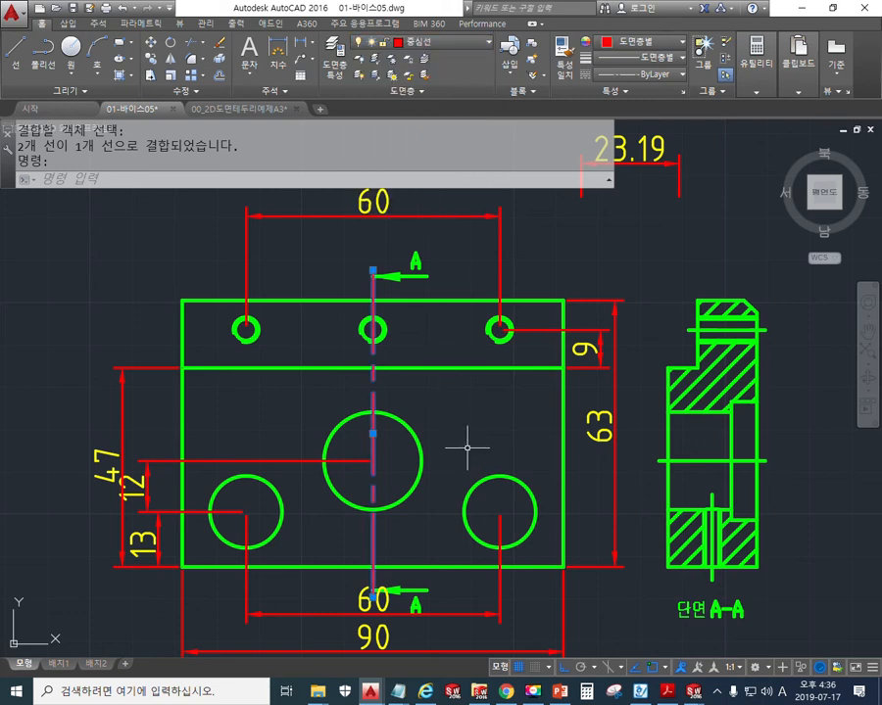
key("Escape")
key("Escape")
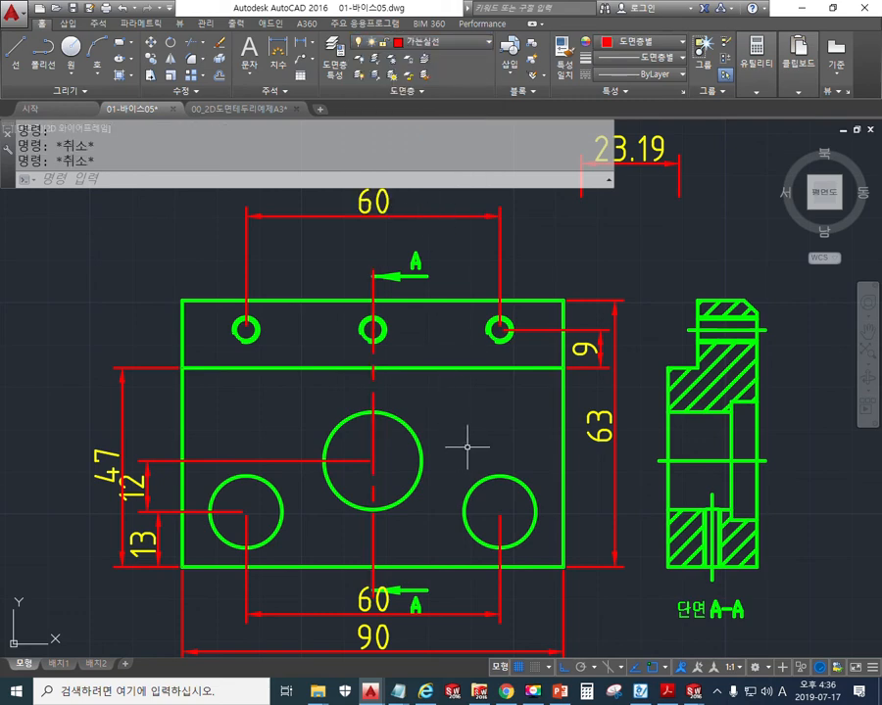
mouse_move(467, 435)
middle_mouse_down()
mouse_move(459, 408)
mouse_move(456, 417)
middle_mouse_up()
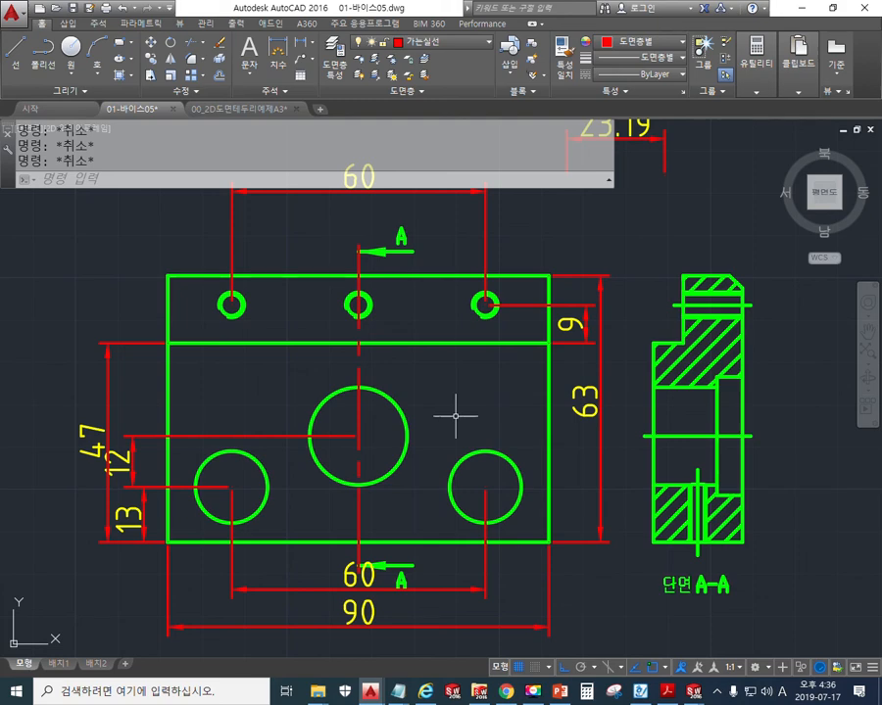
key("ctrl+s")
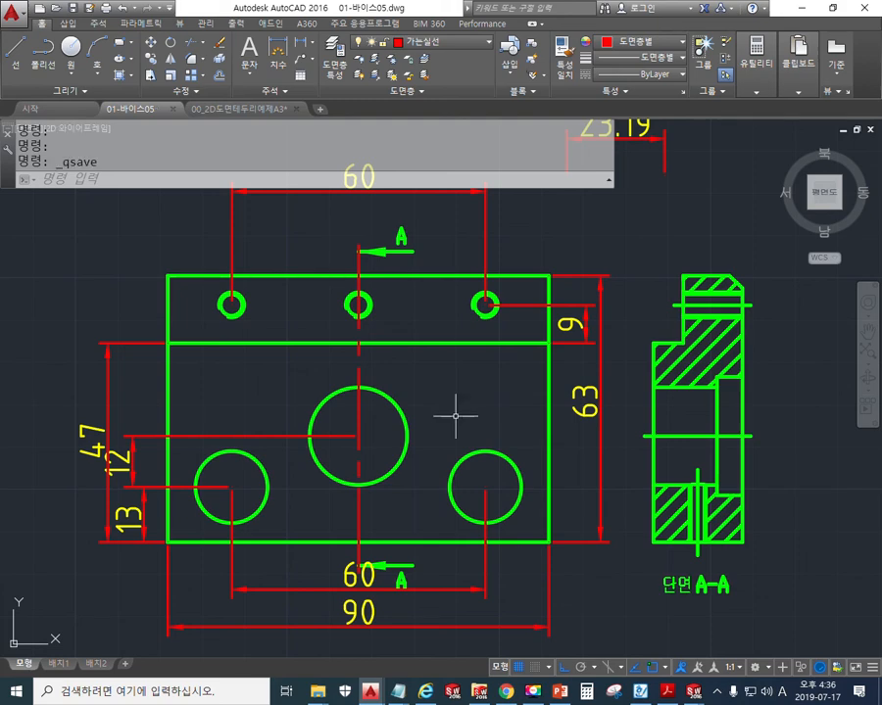